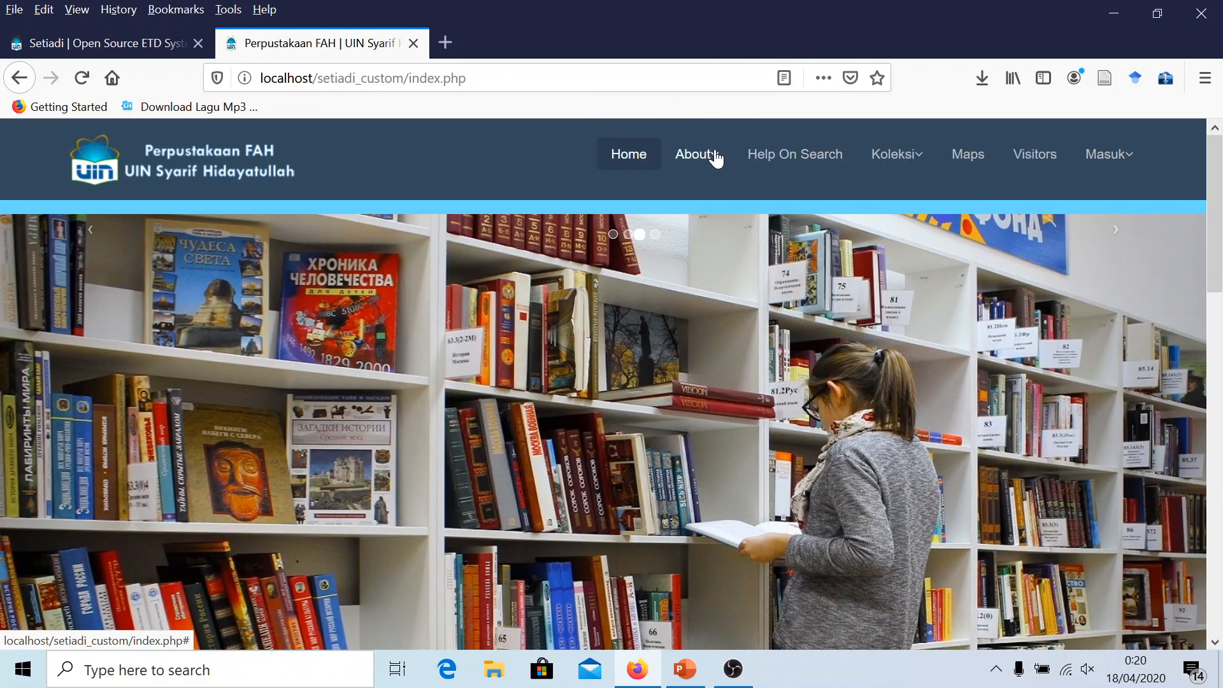
# Browse the About section's library profile and Visi, Misi & Tujuan pages, returning home each time
pyautogui.click(714, 158)
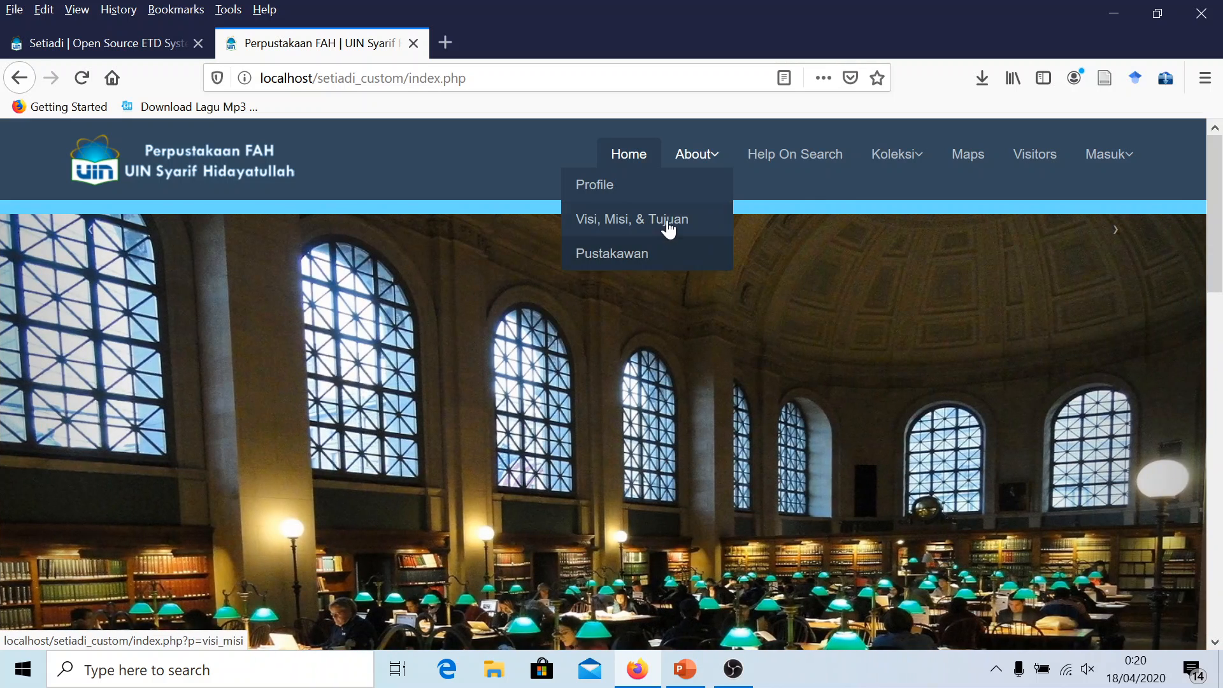
pyautogui.click(661, 186)
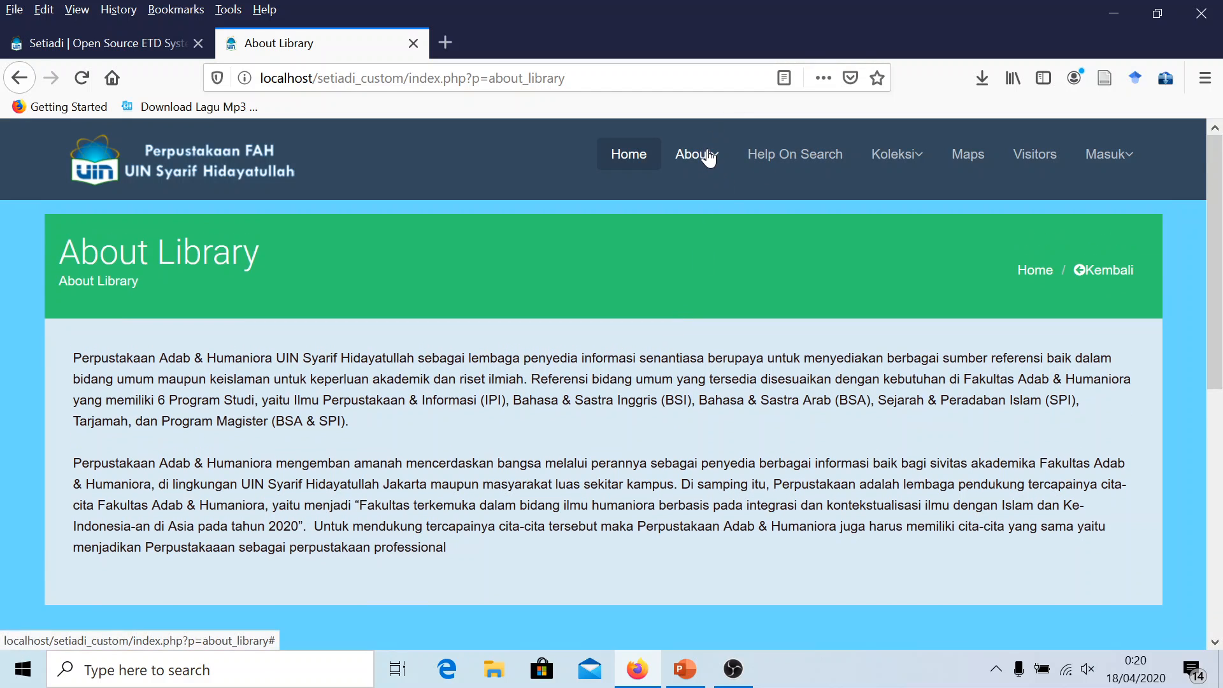
pyautogui.click(258, 169)
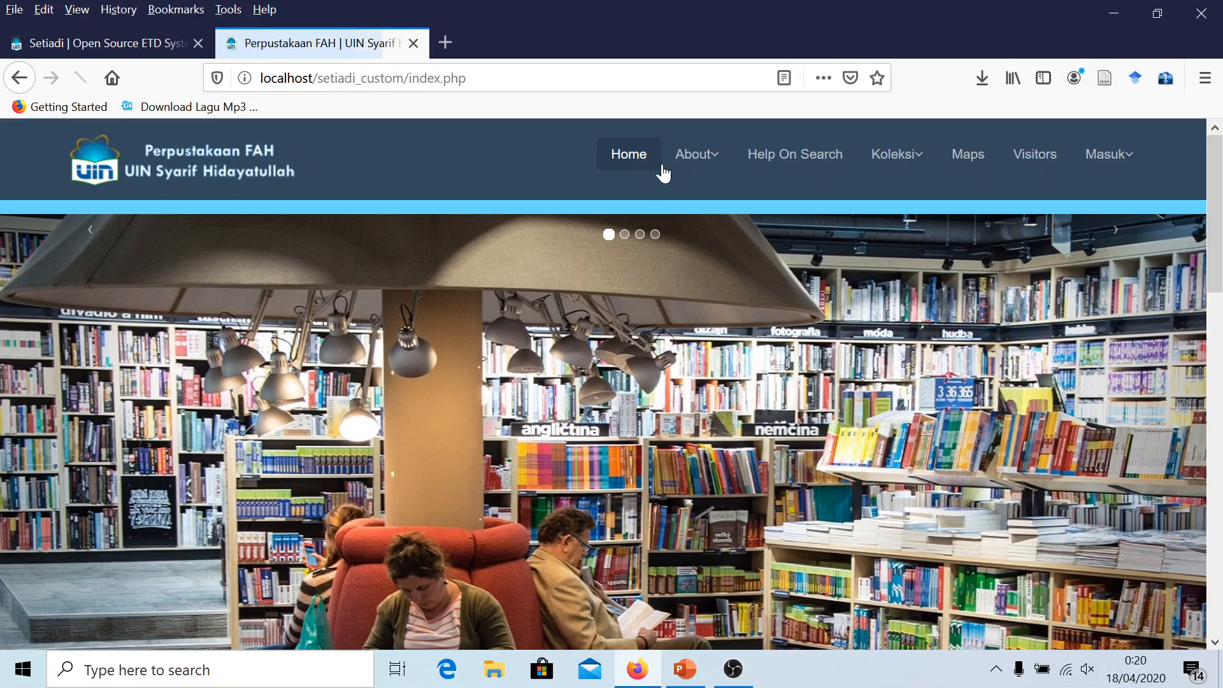
pyautogui.click(708, 157)
pyautogui.click(663, 223)
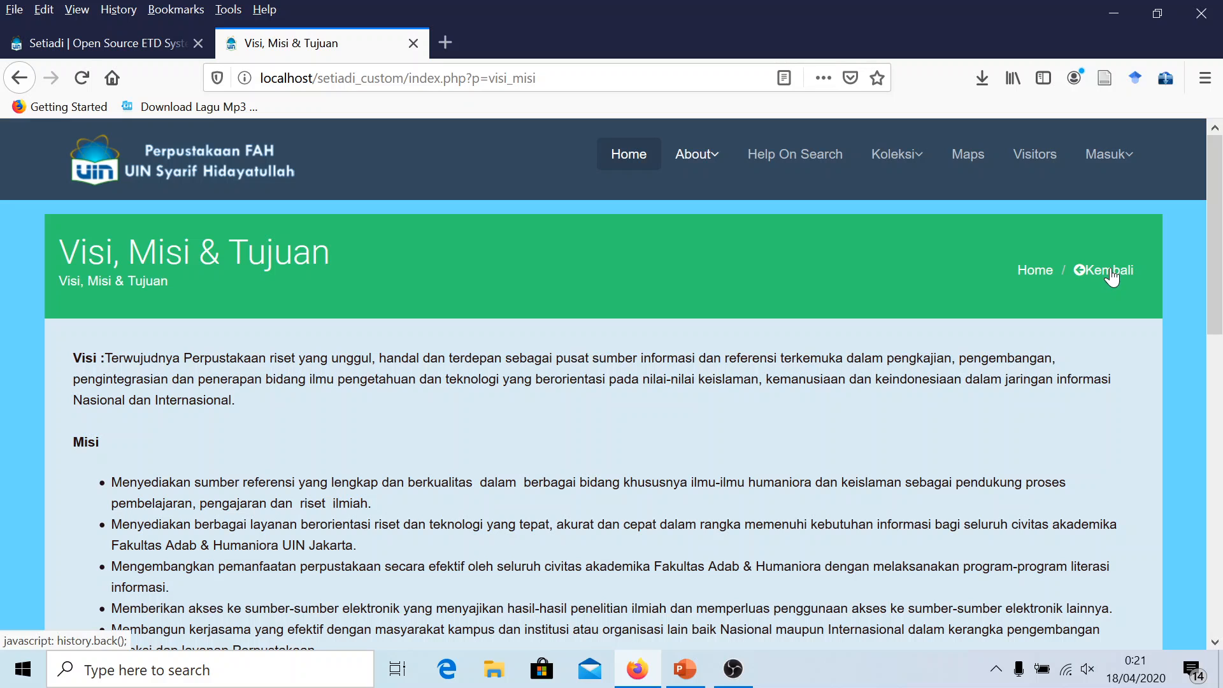
pyautogui.click(1109, 272)
# Open and scroll the Pustakawan librarian page, then return to the home page
pyautogui.click(715, 167)
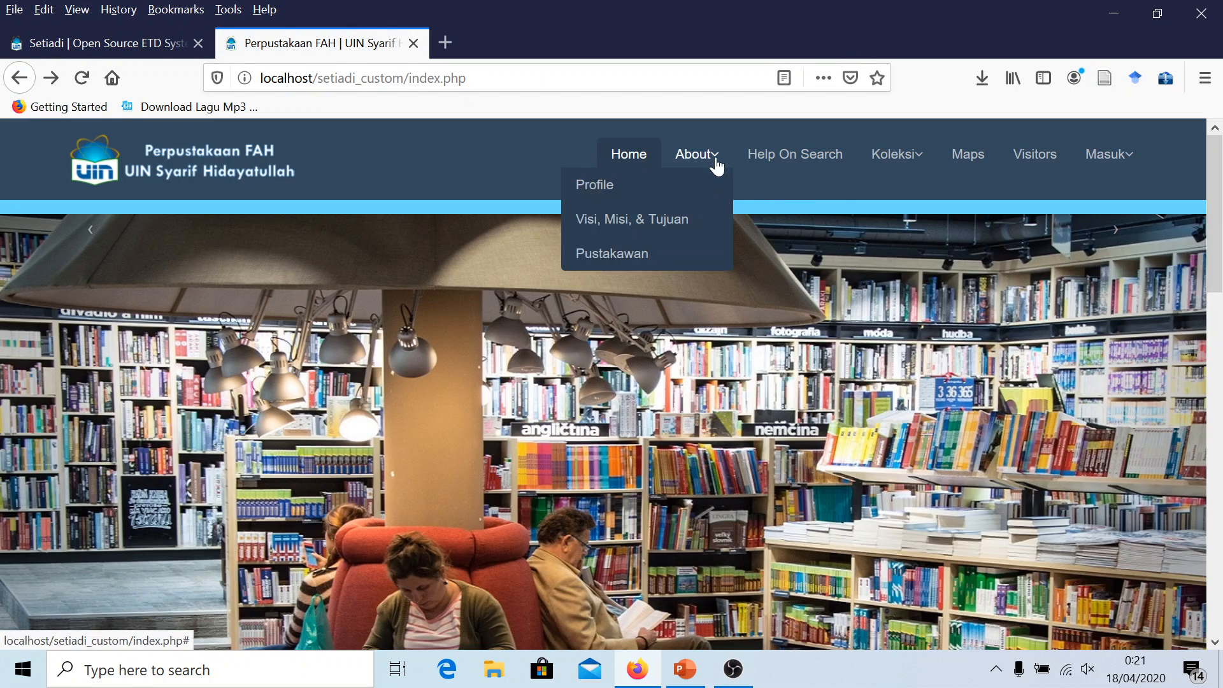
pyautogui.click(643, 251)
pyautogui.scroll(-3, 275, 361)
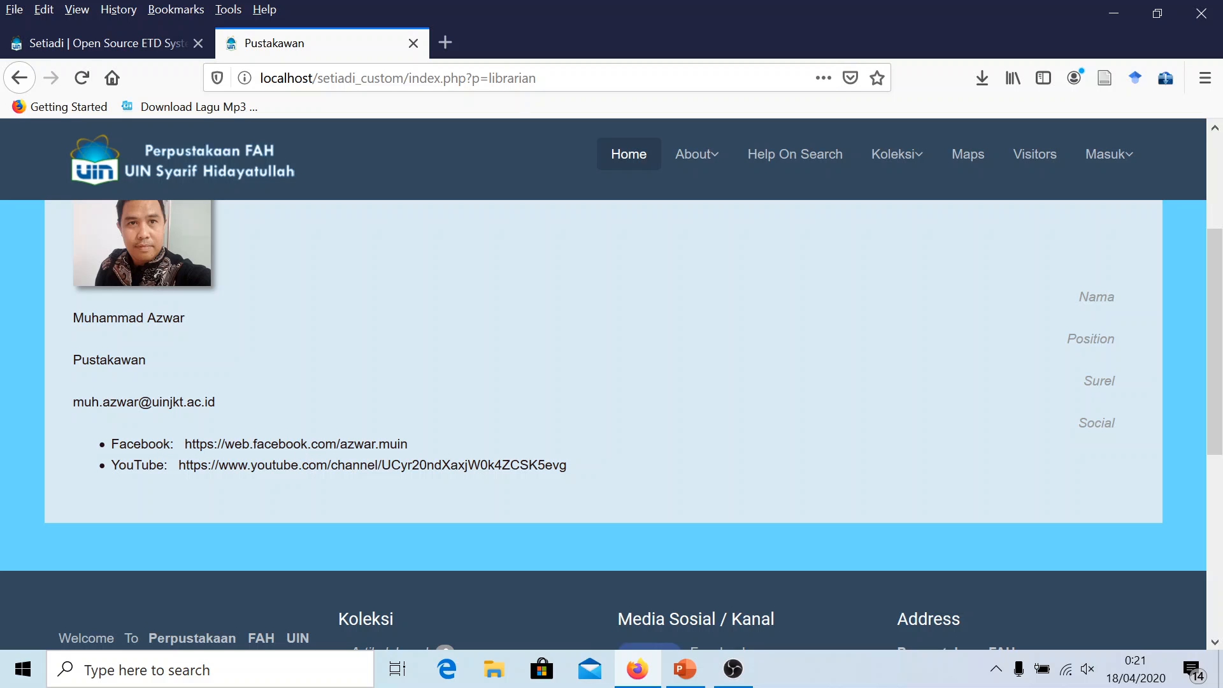
pyautogui.scroll(-3, 308, 440)
pyautogui.scroll(6, 338, 418)
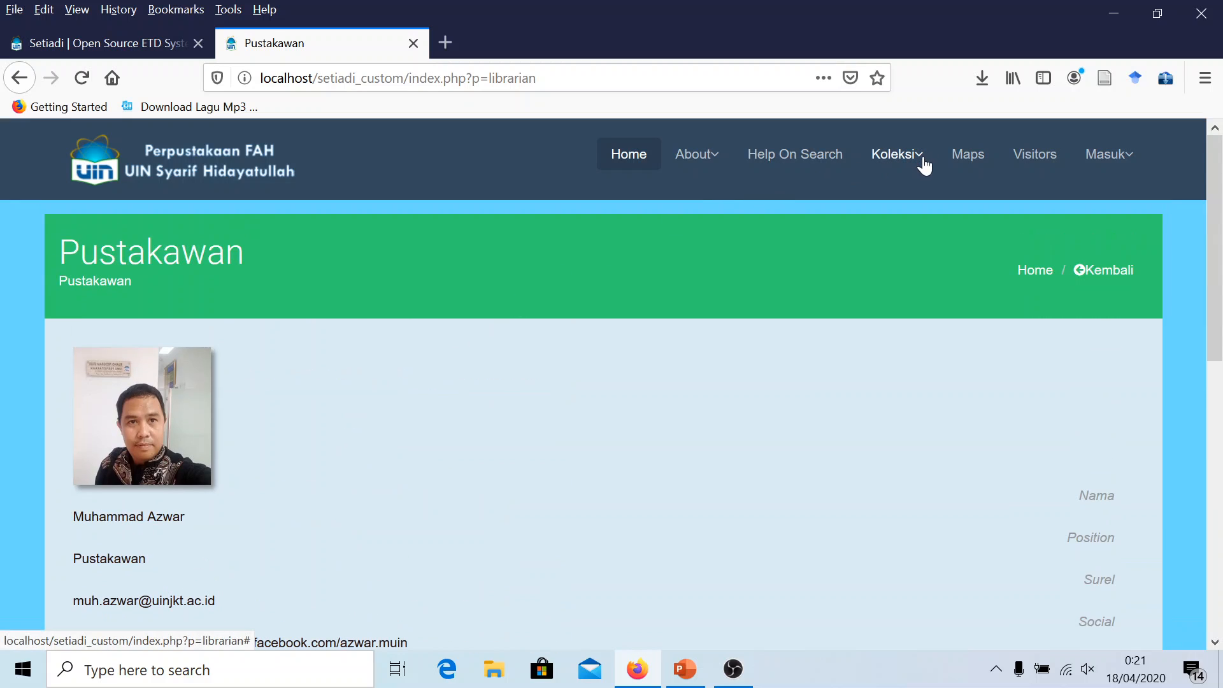
pyautogui.click(1097, 274)
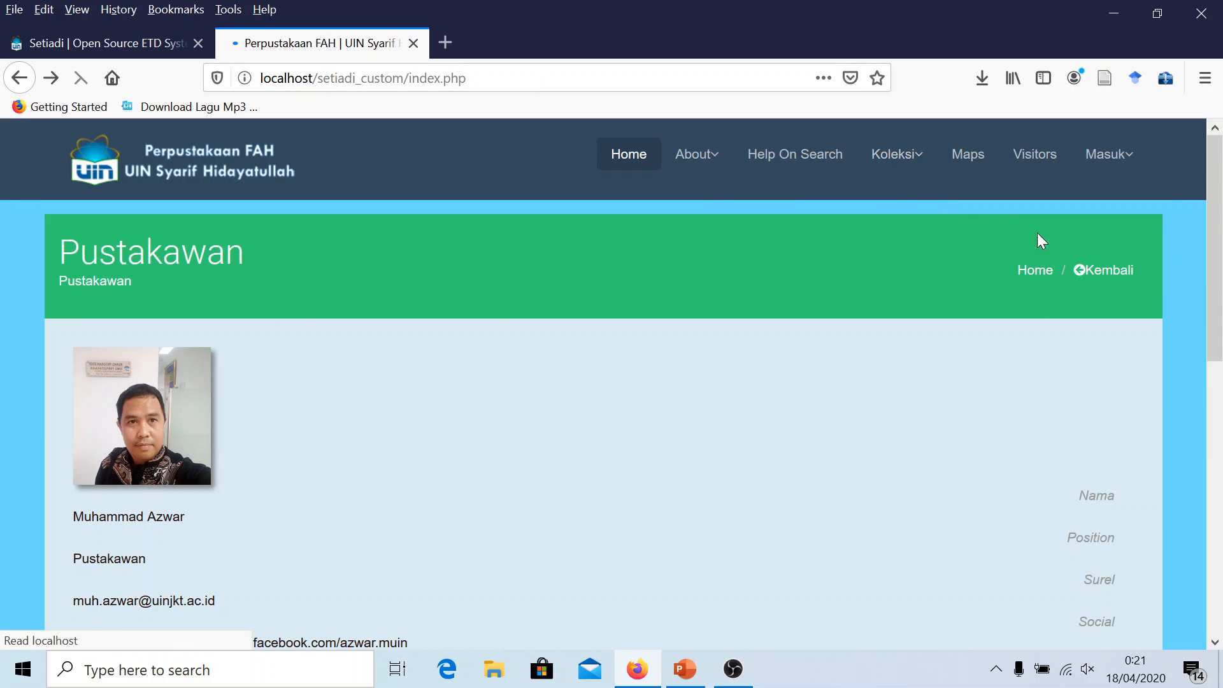
# View the collection categories and the location map page with its contact details
pyautogui.click(899, 155)
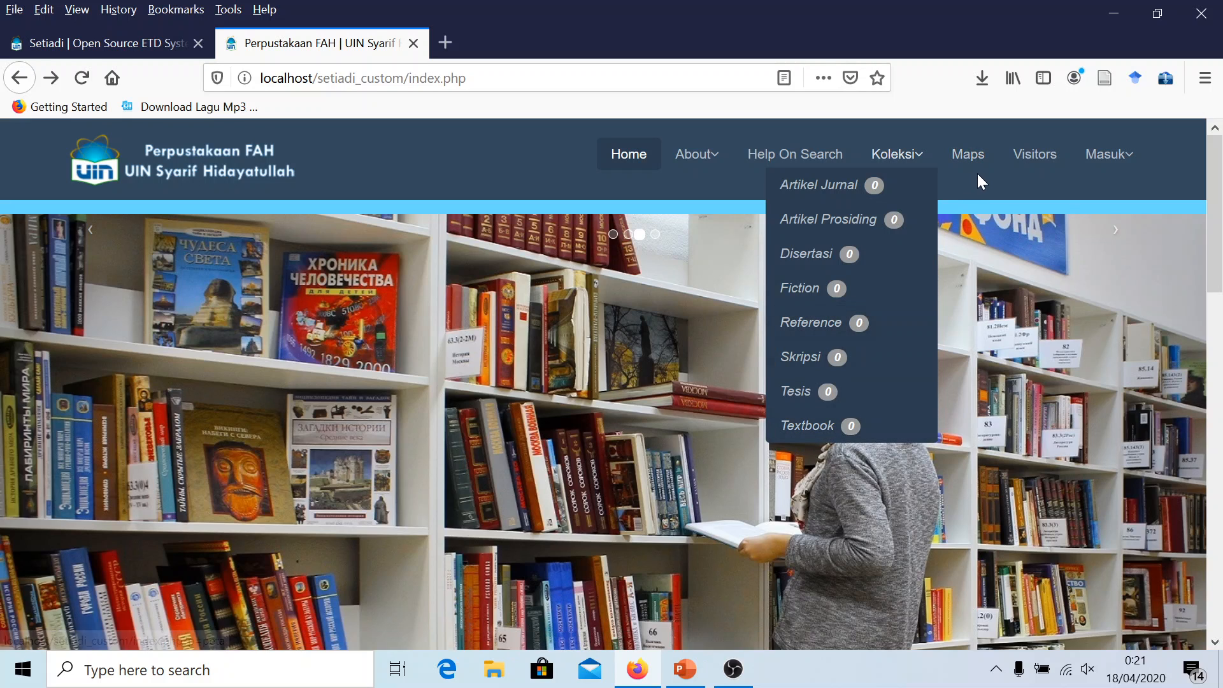
pyautogui.click(968, 157)
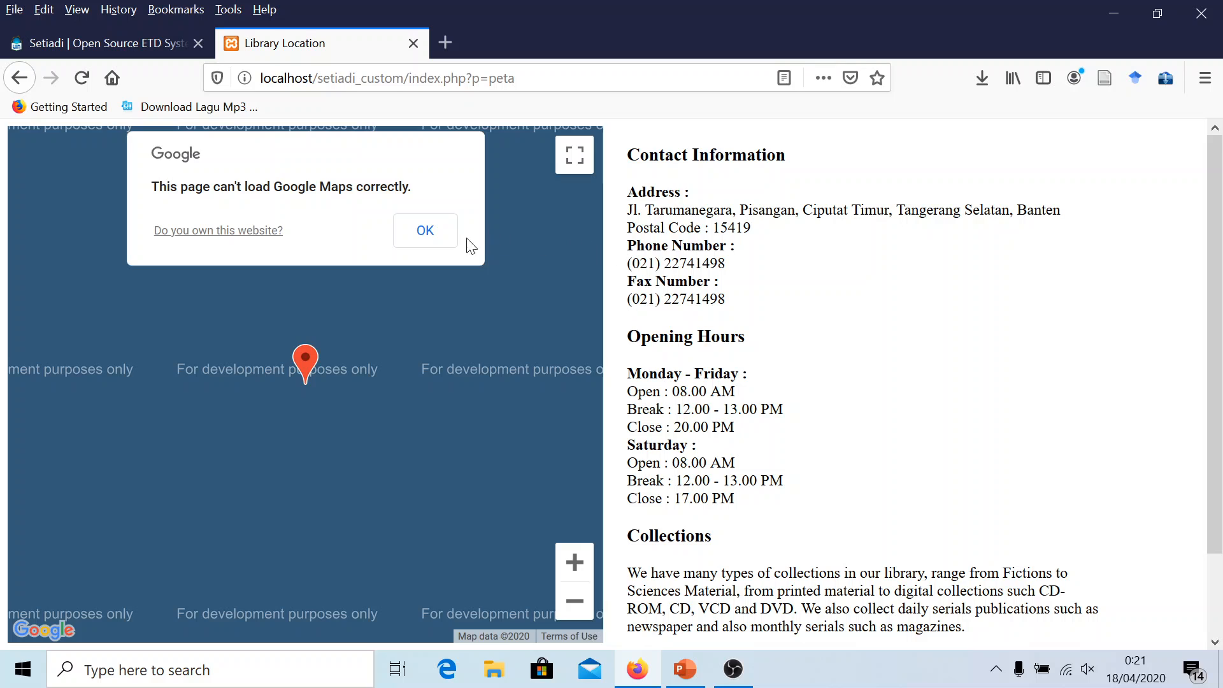
pyautogui.click(427, 231)
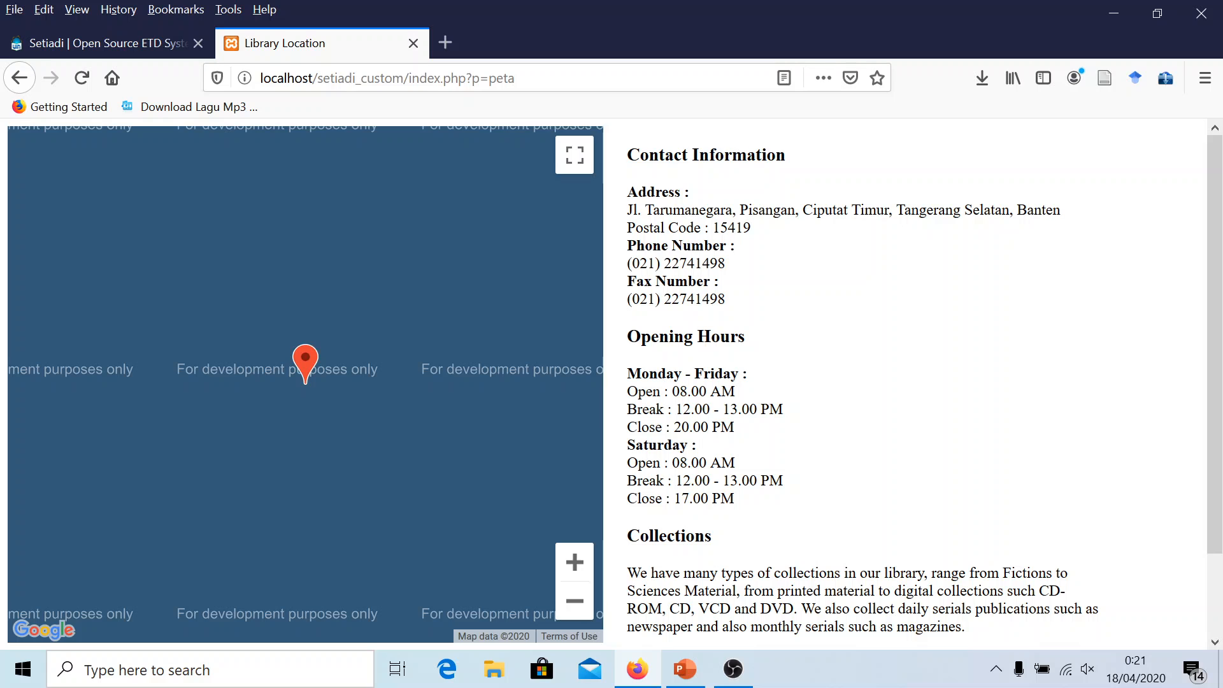
pyautogui.moveTo(627, 154); pyautogui.dragTo(706, 363)
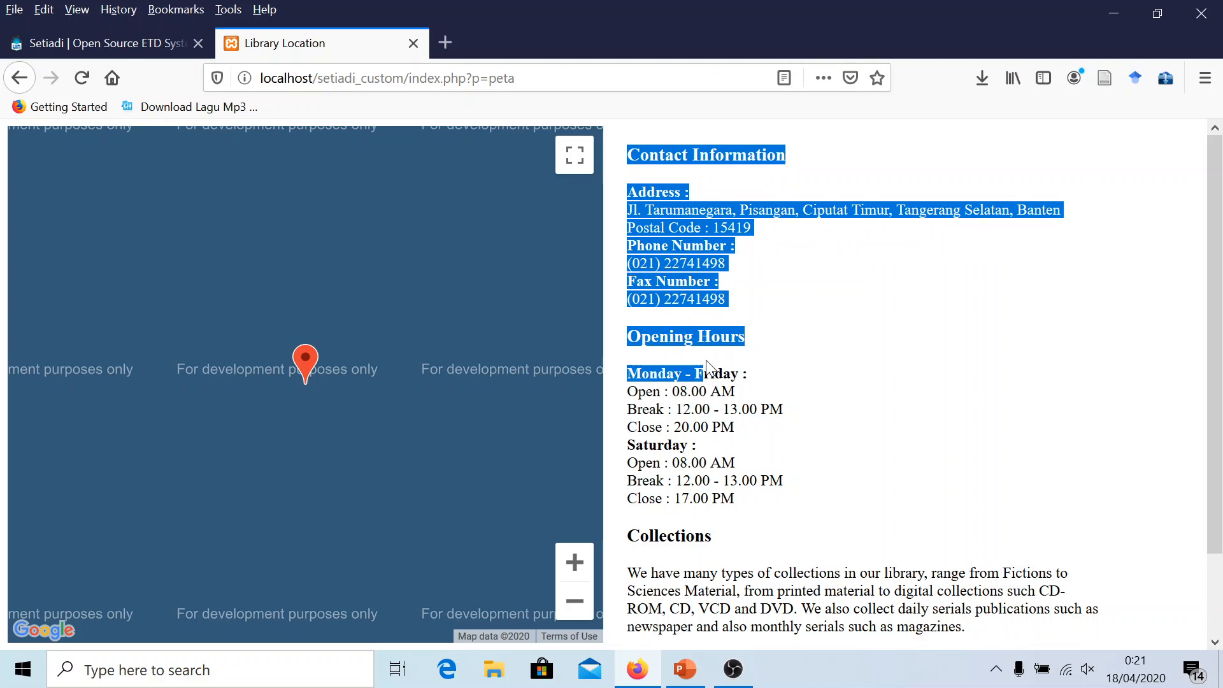
pyautogui.click(800, 383)
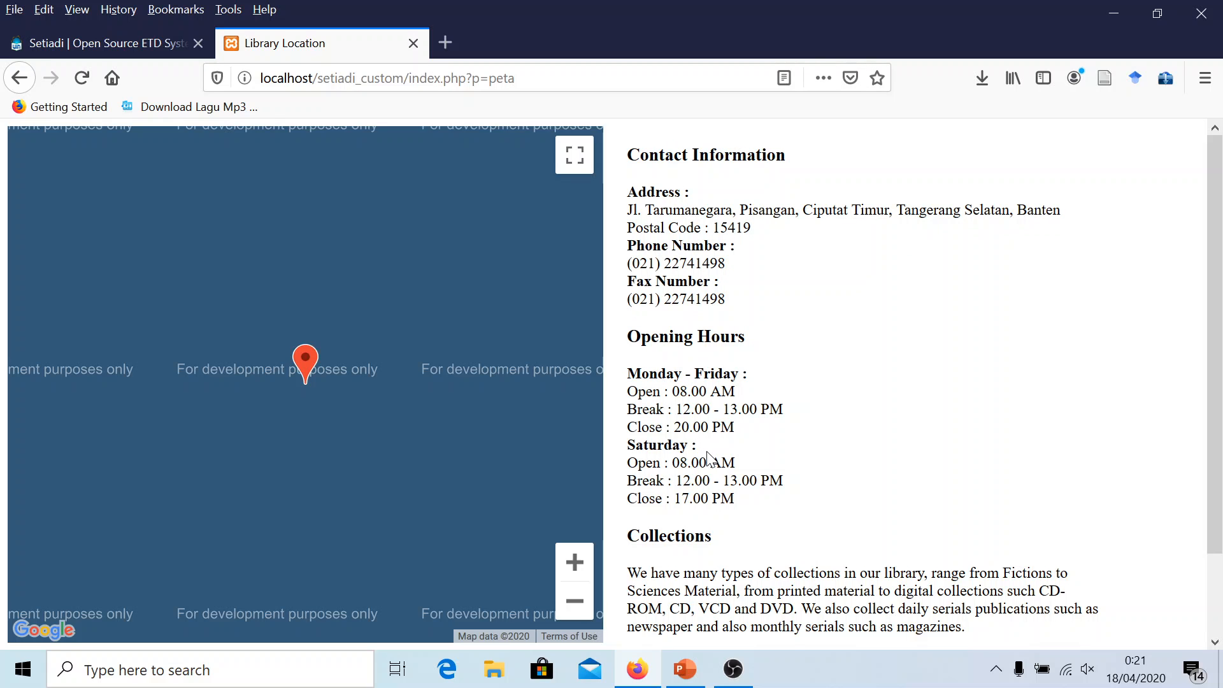
pyautogui.scroll(-3, 708, 457)
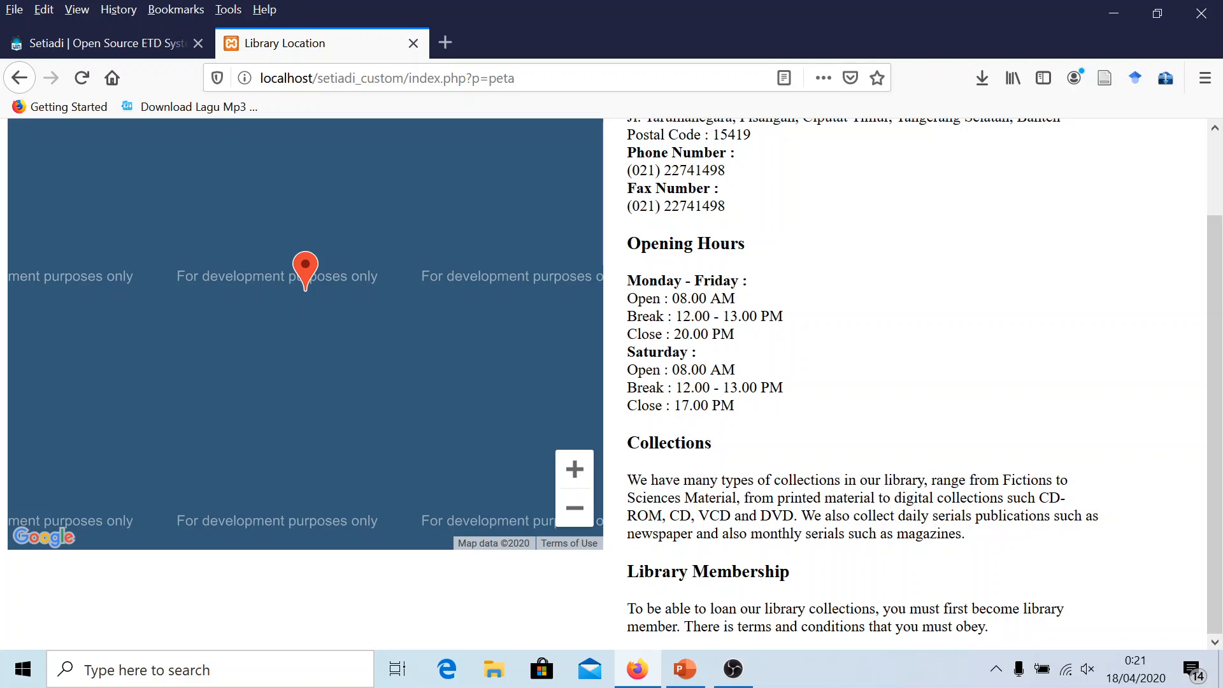
pyautogui.scroll(3, 707, 457)
pyautogui.scroll(-3, 724, 354)
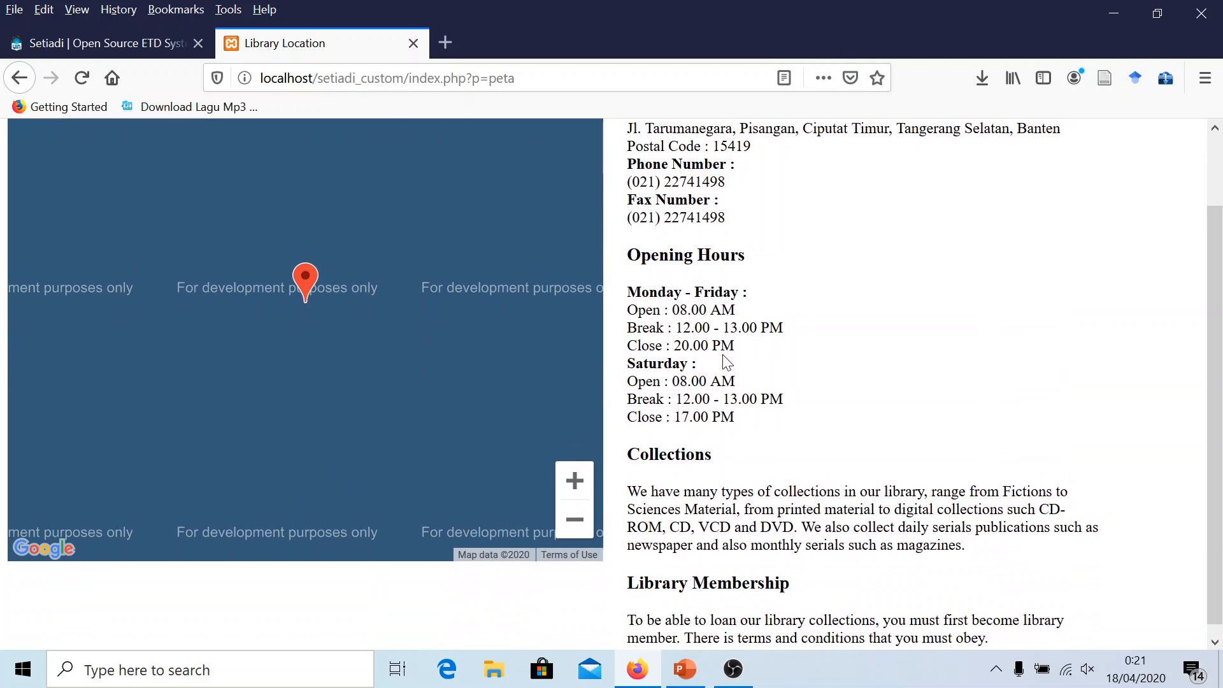
pyautogui.scroll(3, 724, 355)
# Load the site's base address and view the visitor counter page
pyautogui.moveTo(514, 77); pyautogui.dragTo(408, 78)
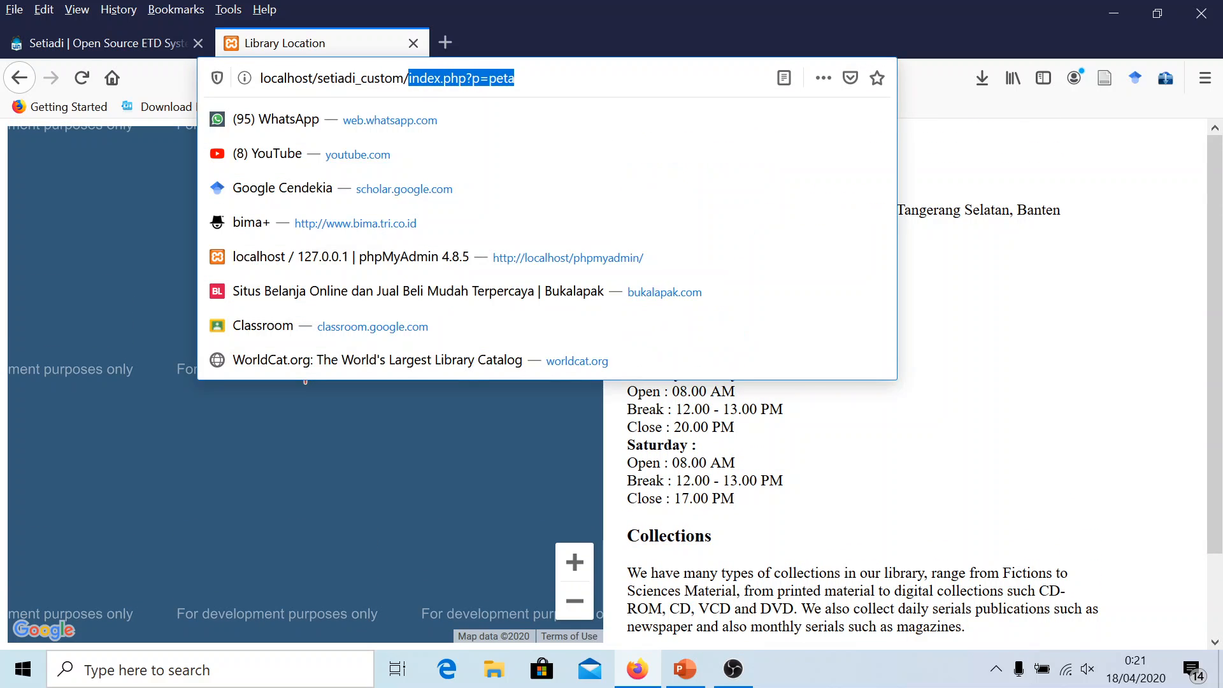
pyautogui.press('BackSpace')
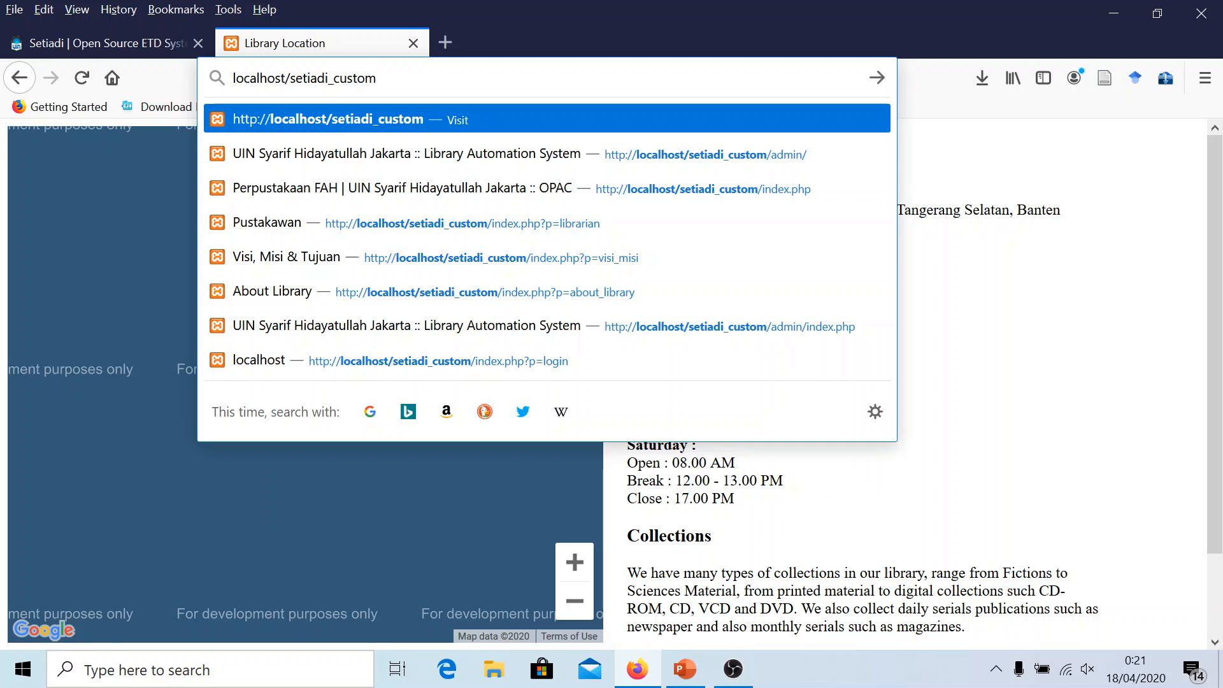
pyautogui.press('Return')
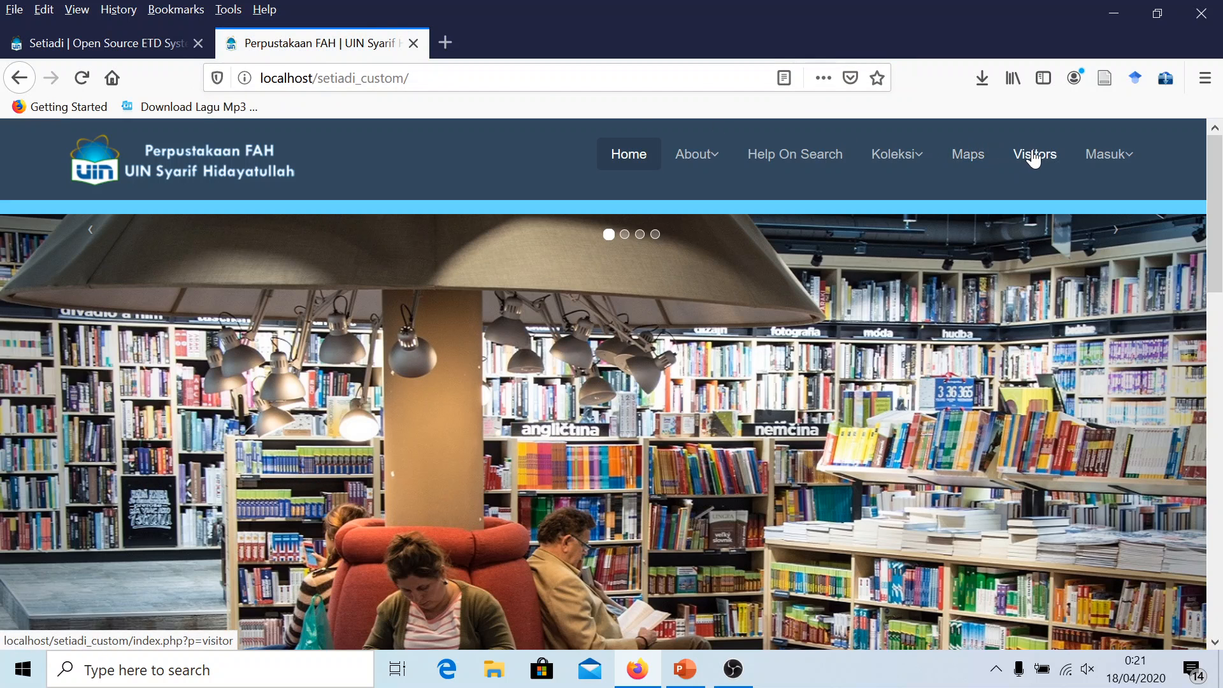
pyautogui.click(1035, 160)
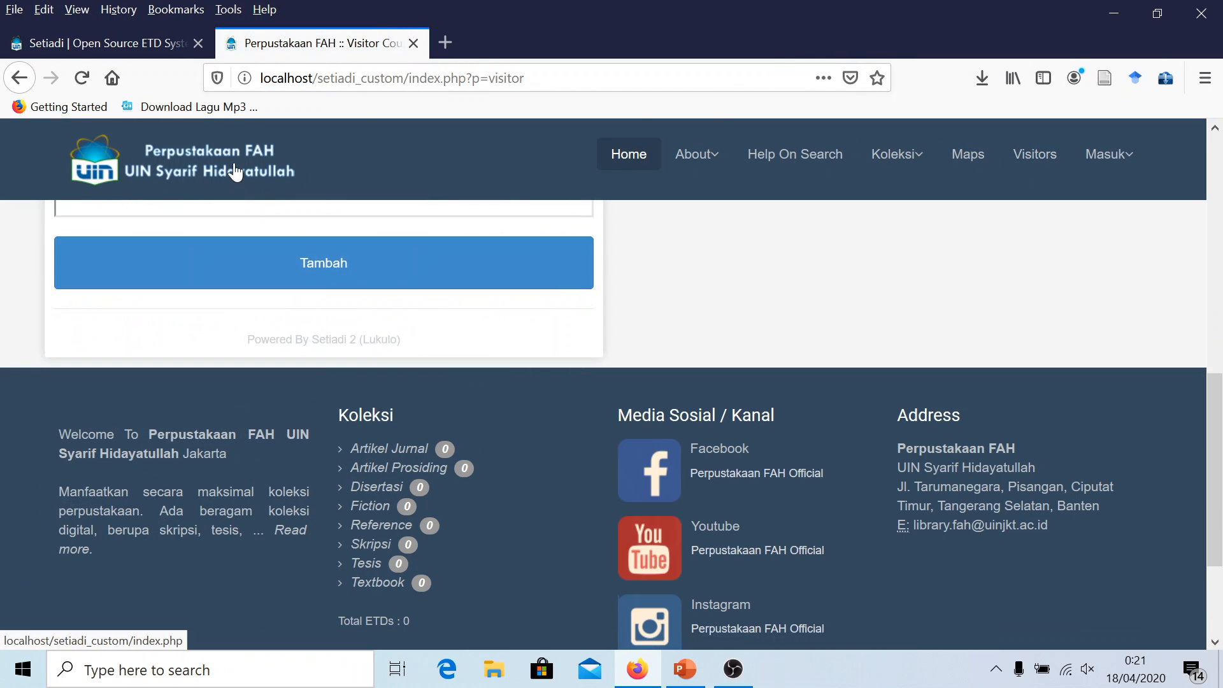
pyautogui.click(235, 173)
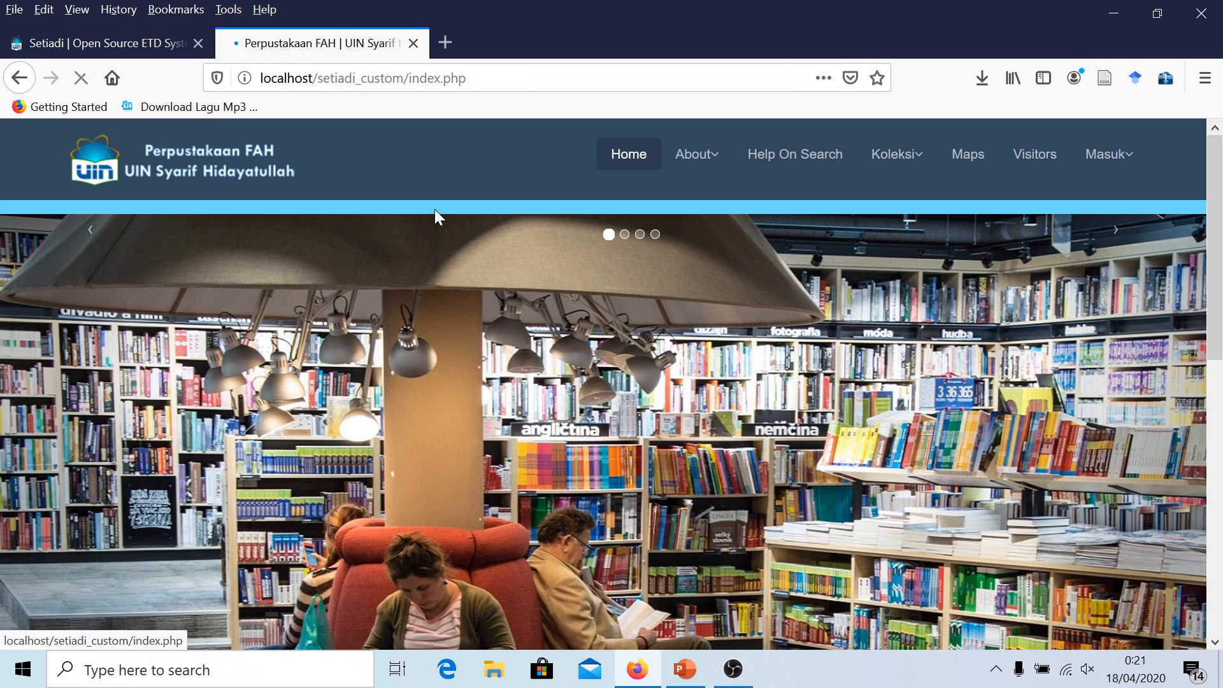
pyautogui.click(1034, 156)
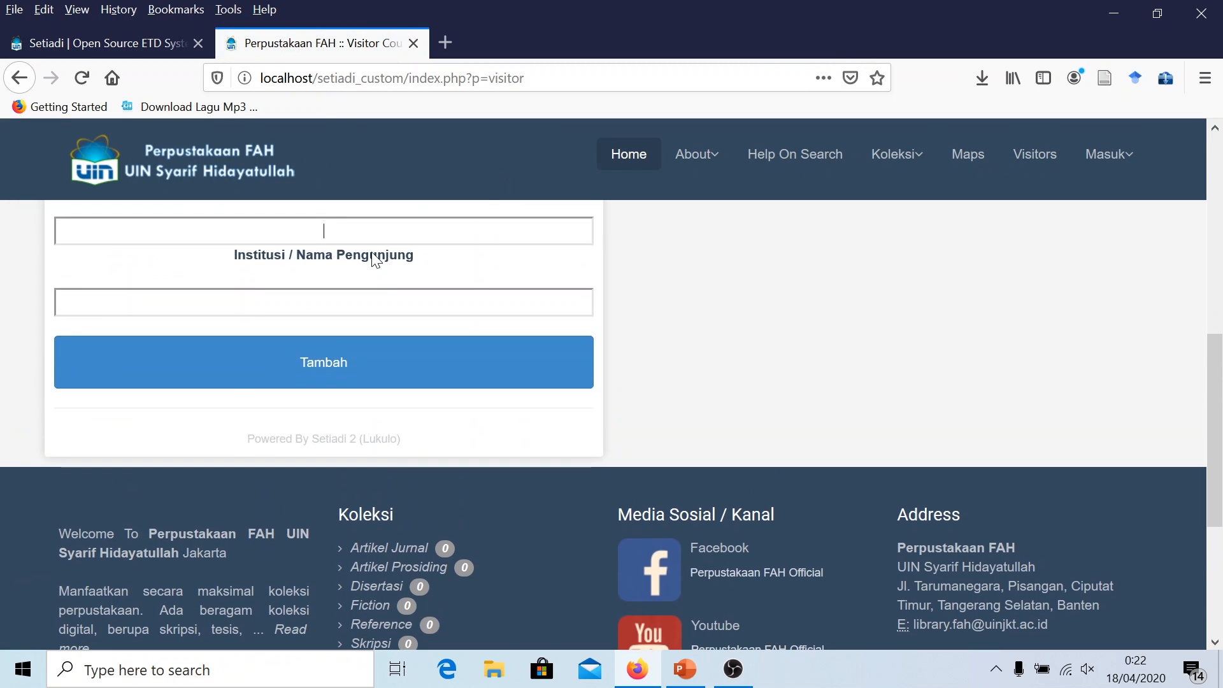
pyautogui.scroll(3, 415, 240)
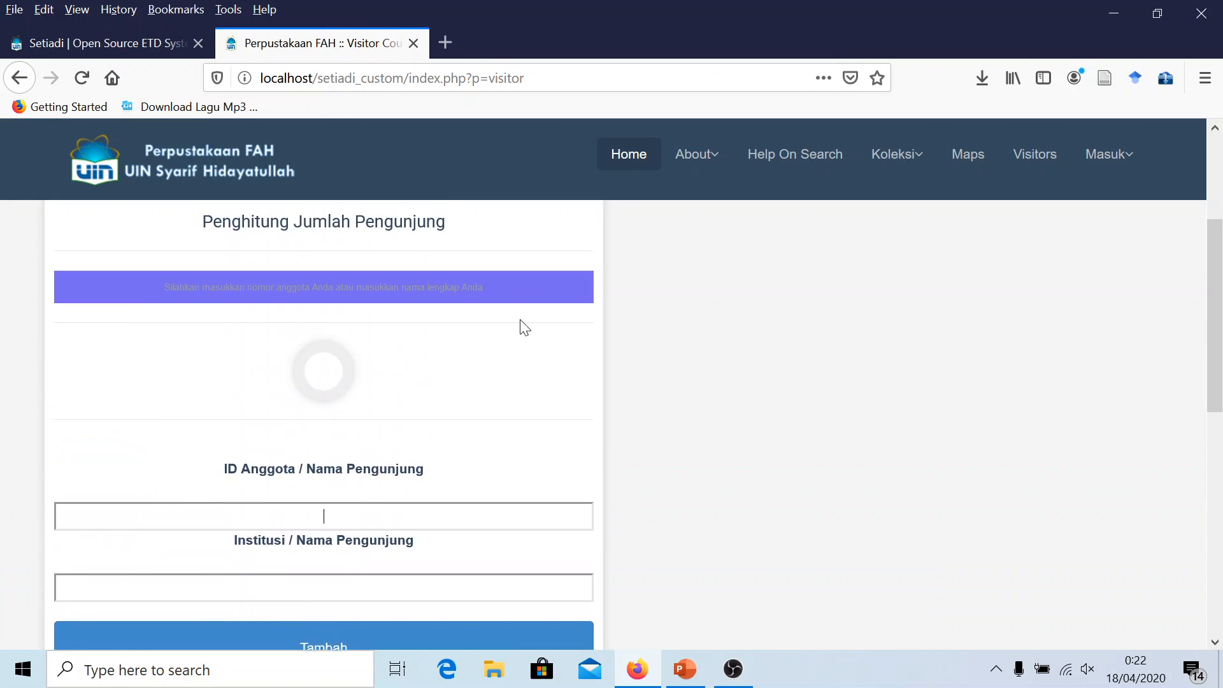
pyautogui.scroll(-3, 446, 328)
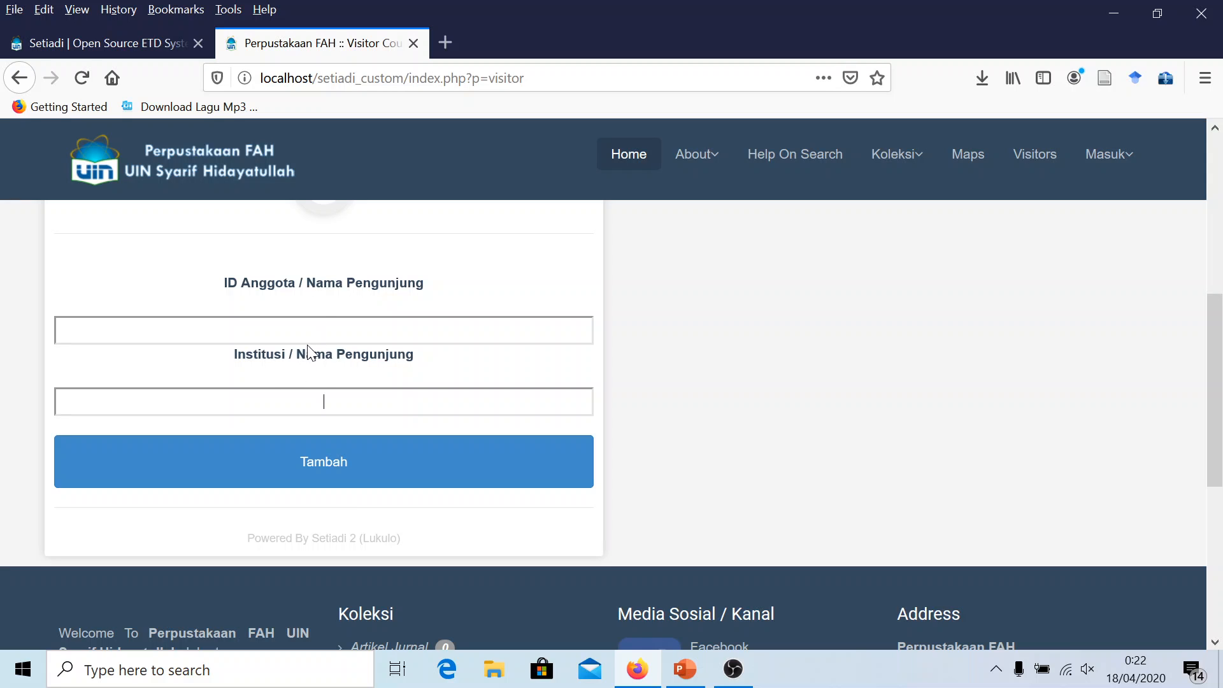
pyautogui.scroll(2, 450, 323)
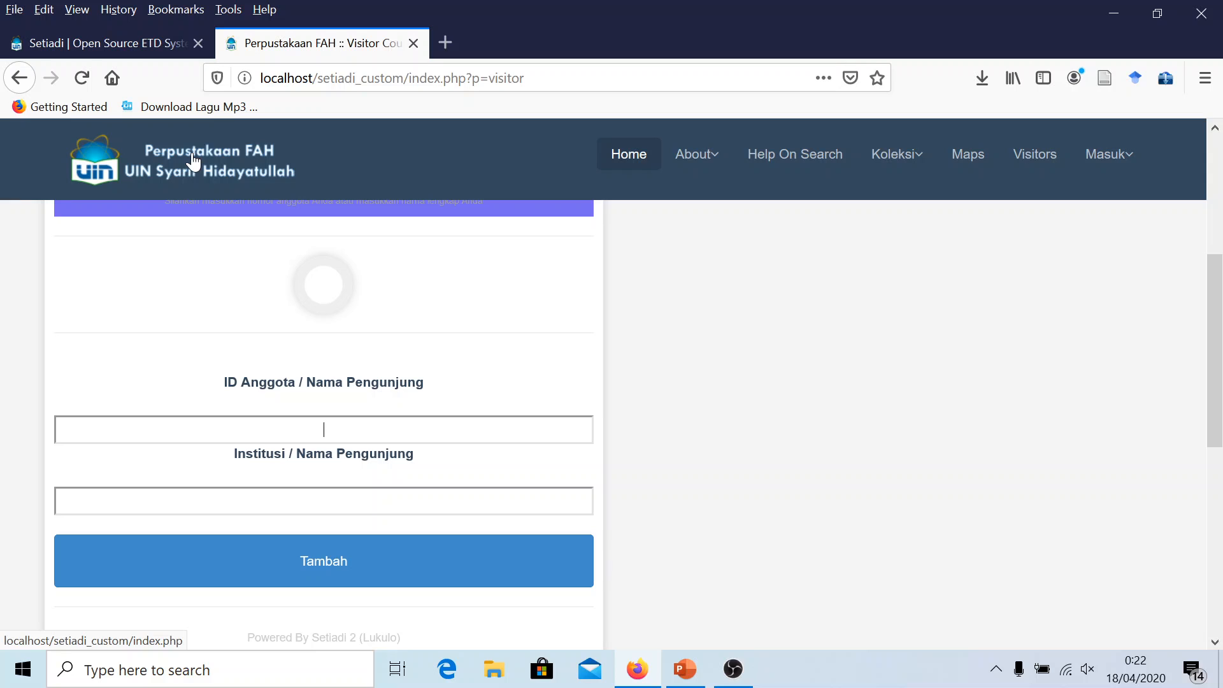
pyautogui.click(194, 163)
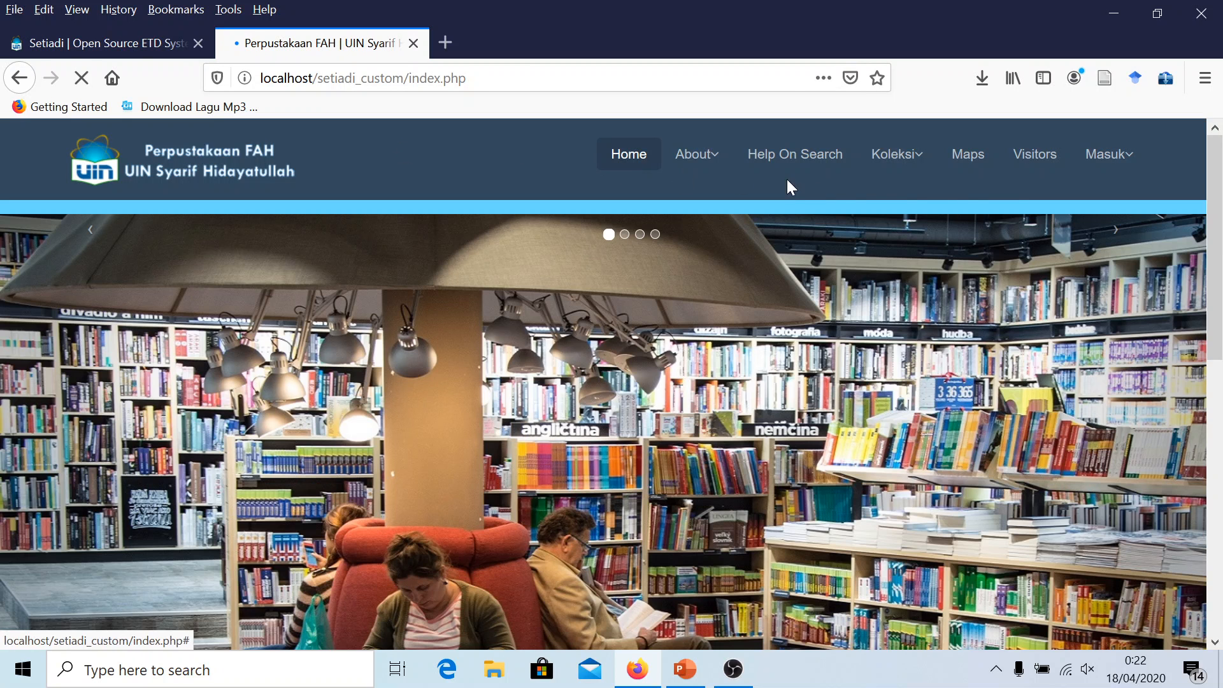
# Show the sign-in options, then scroll the home page down and back to the top slider
pyautogui.click(1127, 158)
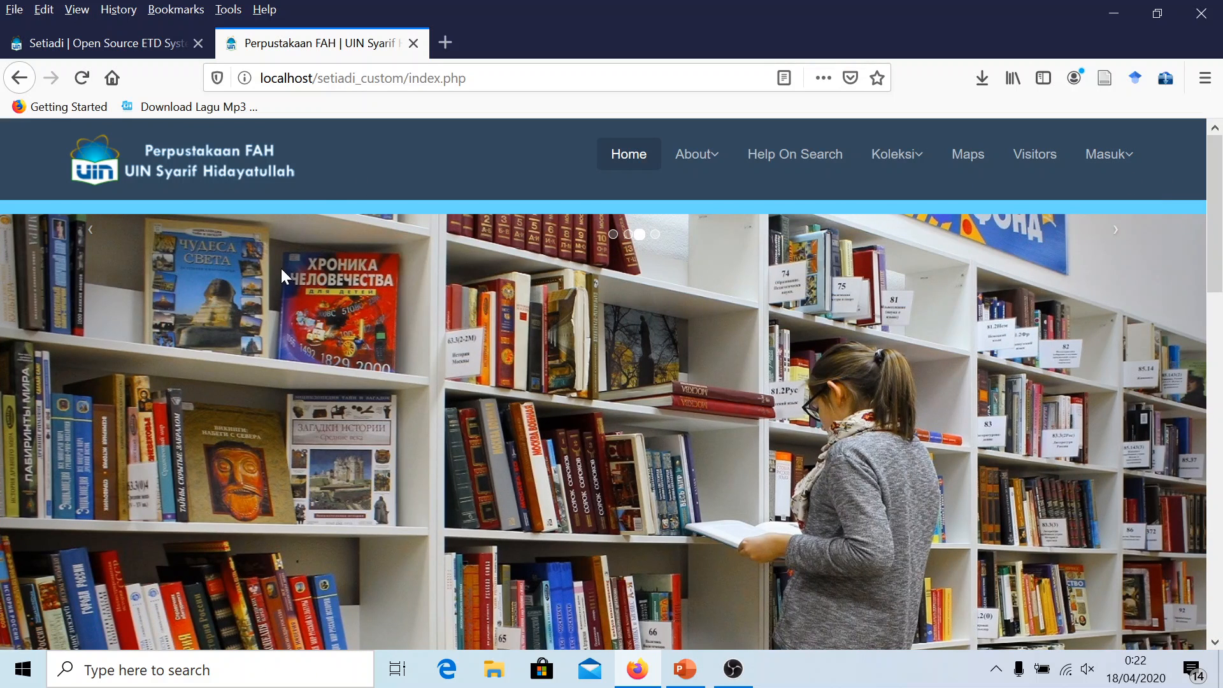
pyautogui.scroll(-2, 281, 269)
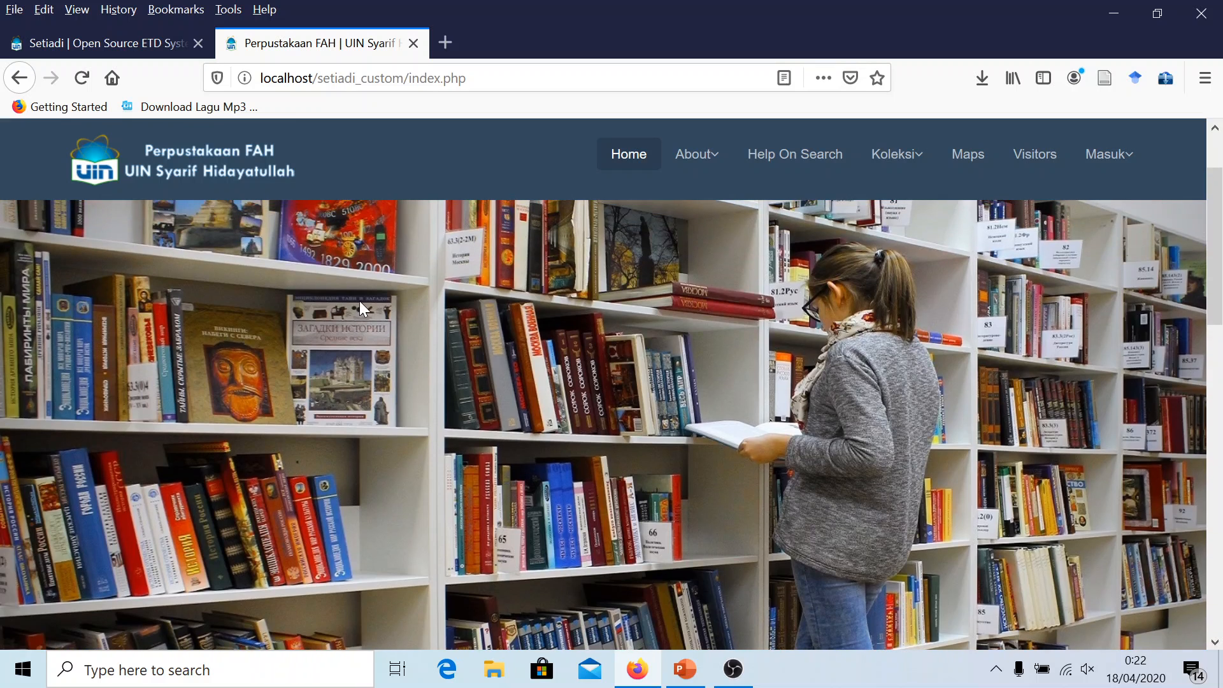
pyautogui.scroll(-2, 357, 345)
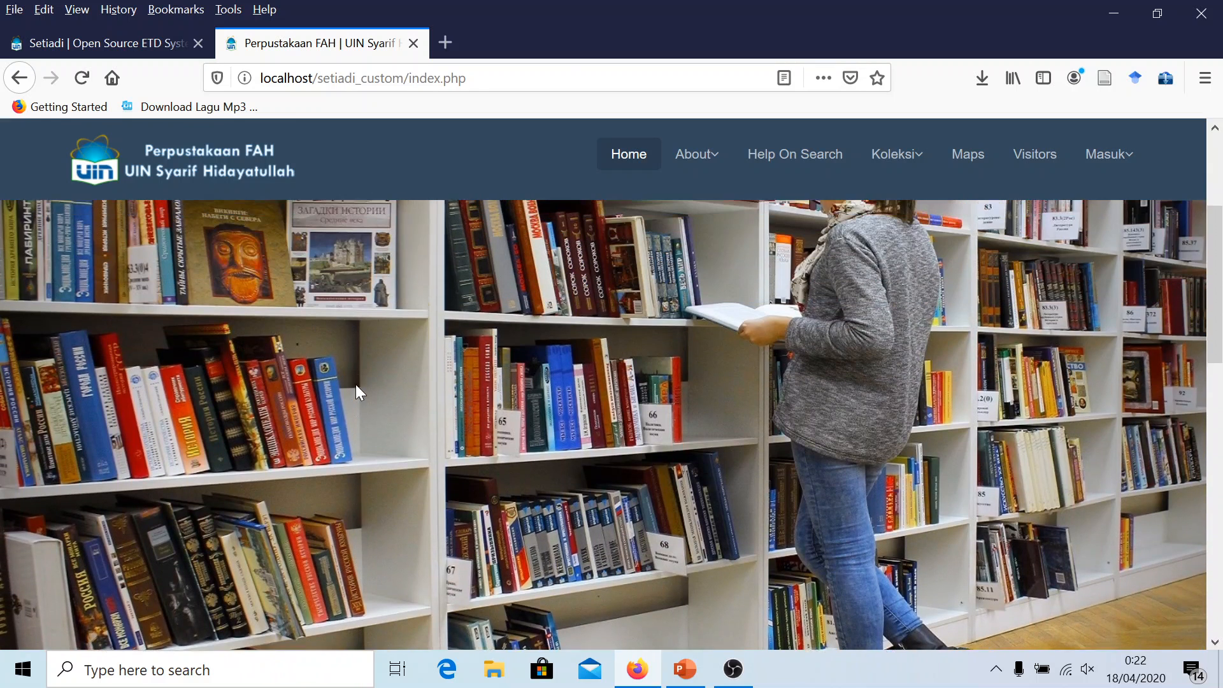
pyautogui.scroll(-2, 323, 386)
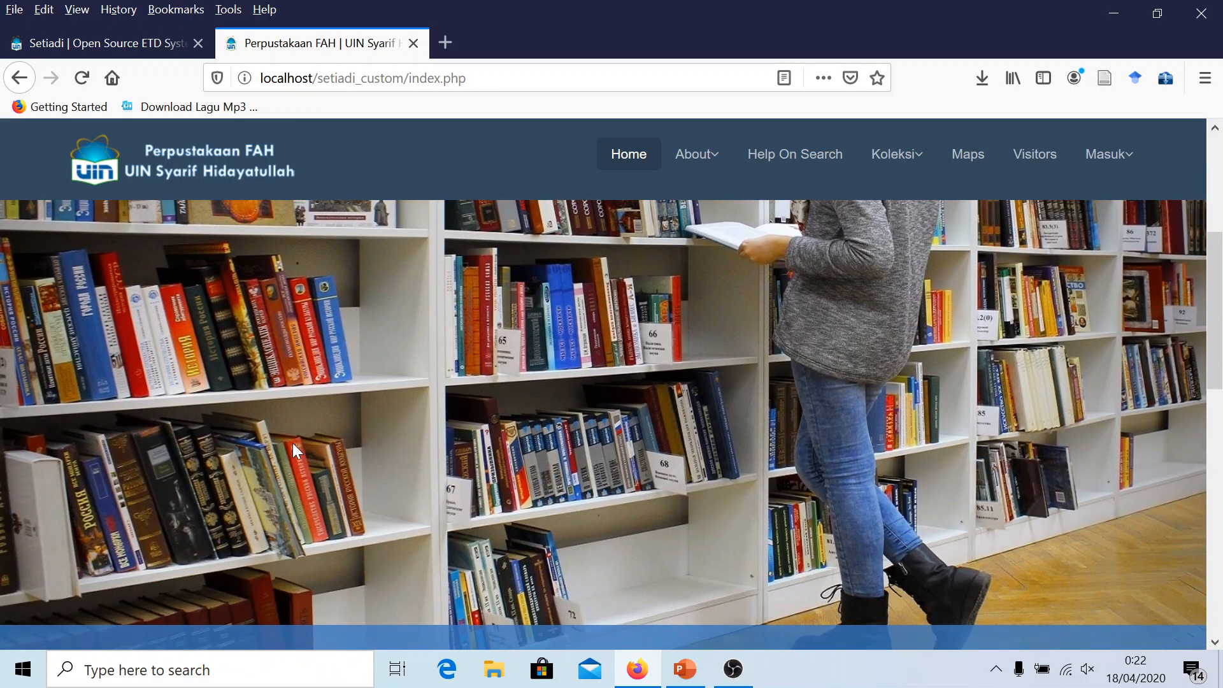
pyautogui.scroll(-2, 292, 448)
pyautogui.scroll(2, 304, 437)
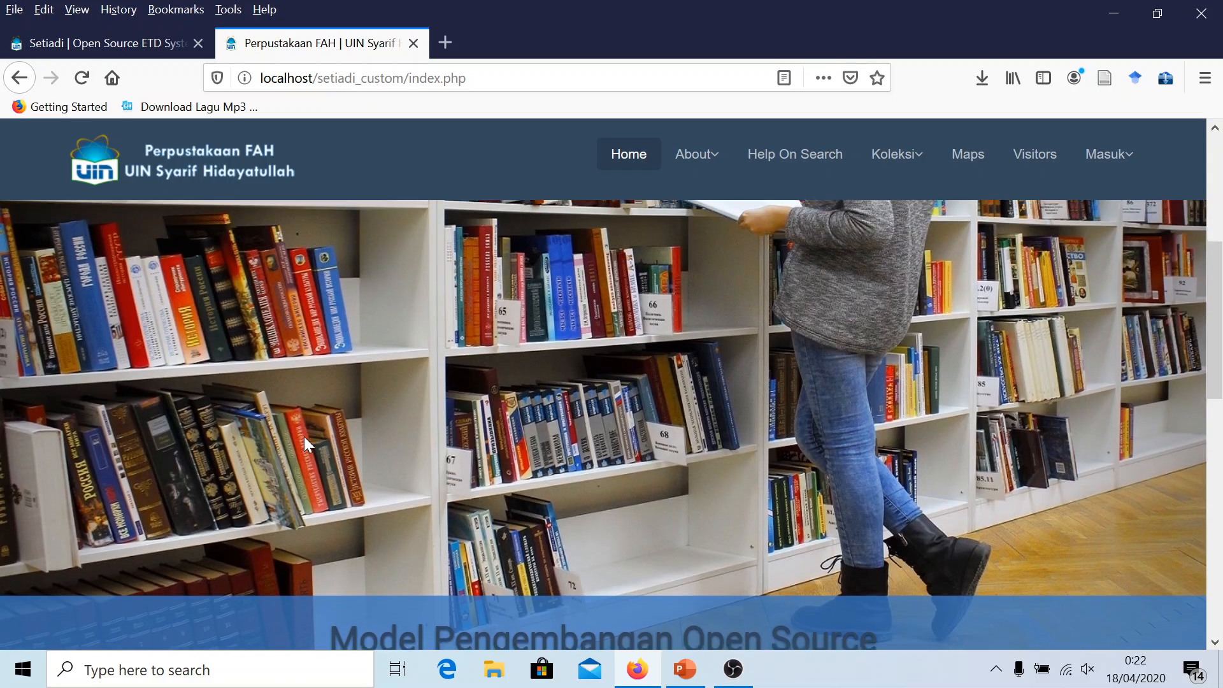
pyautogui.scroll(-2, 299, 436)
pyautogui.scroll(-2, 287, 449)
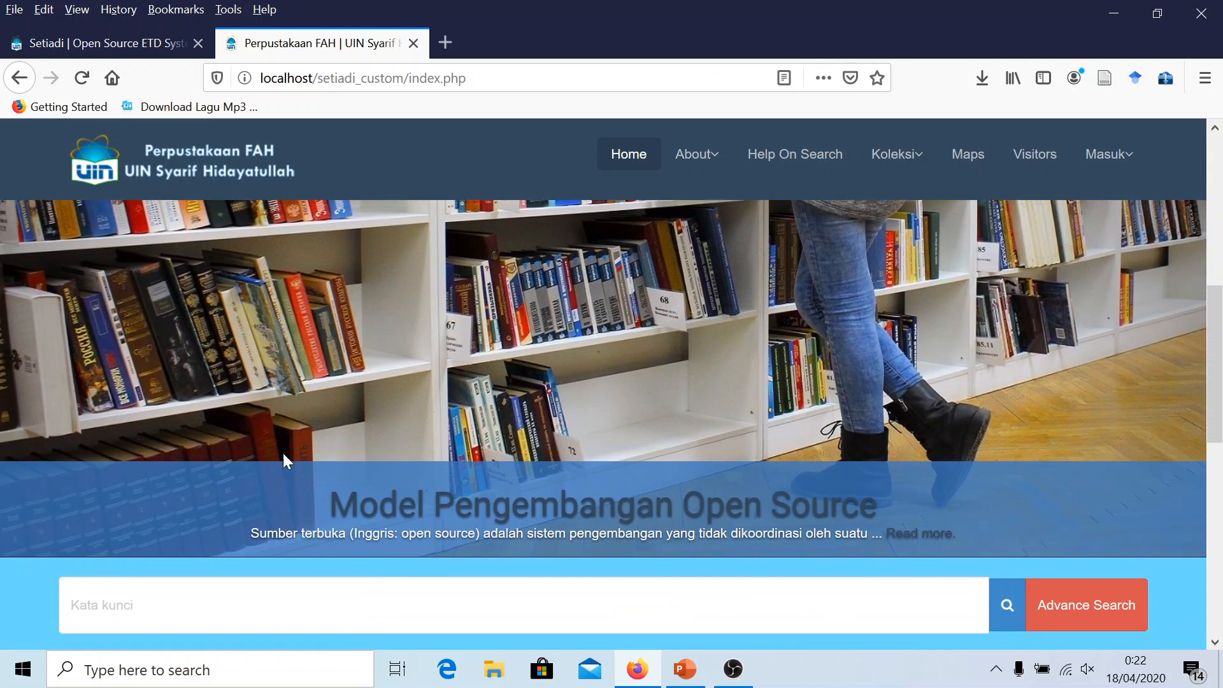
pyautogui.scroll(4, 321, 411)
pyautogui.scroll(5, 456, 159)
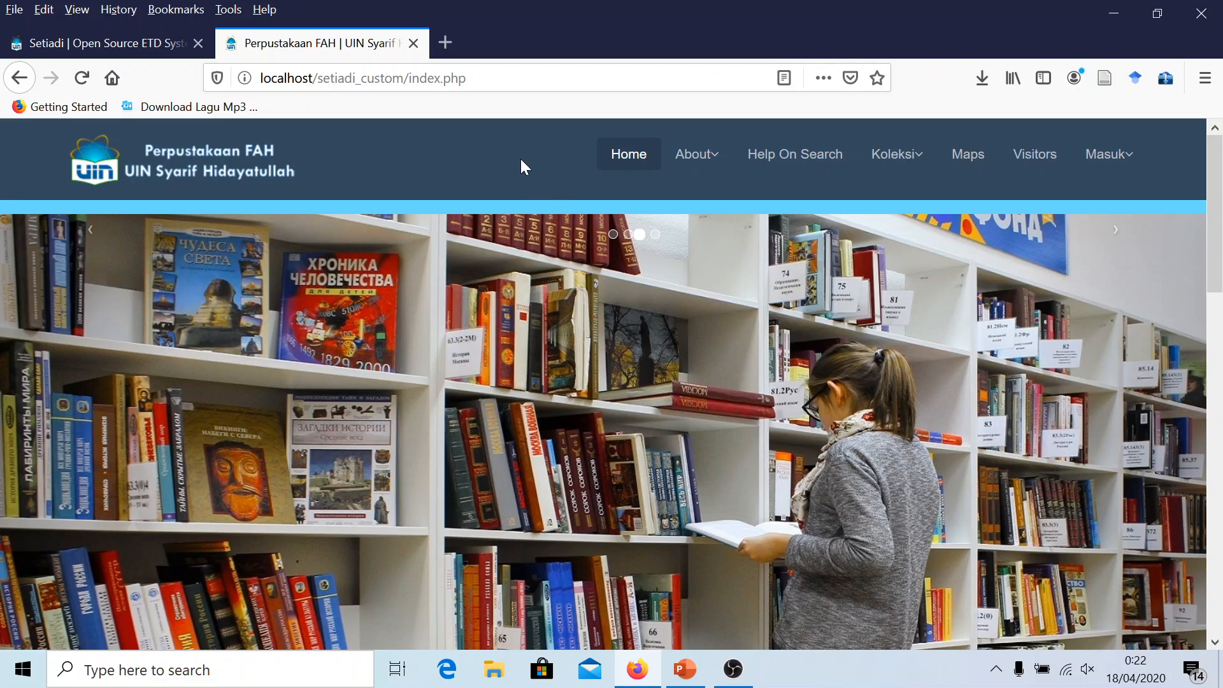
# Step the home page slider through all four library photos
pyautogui.click(613, 236)
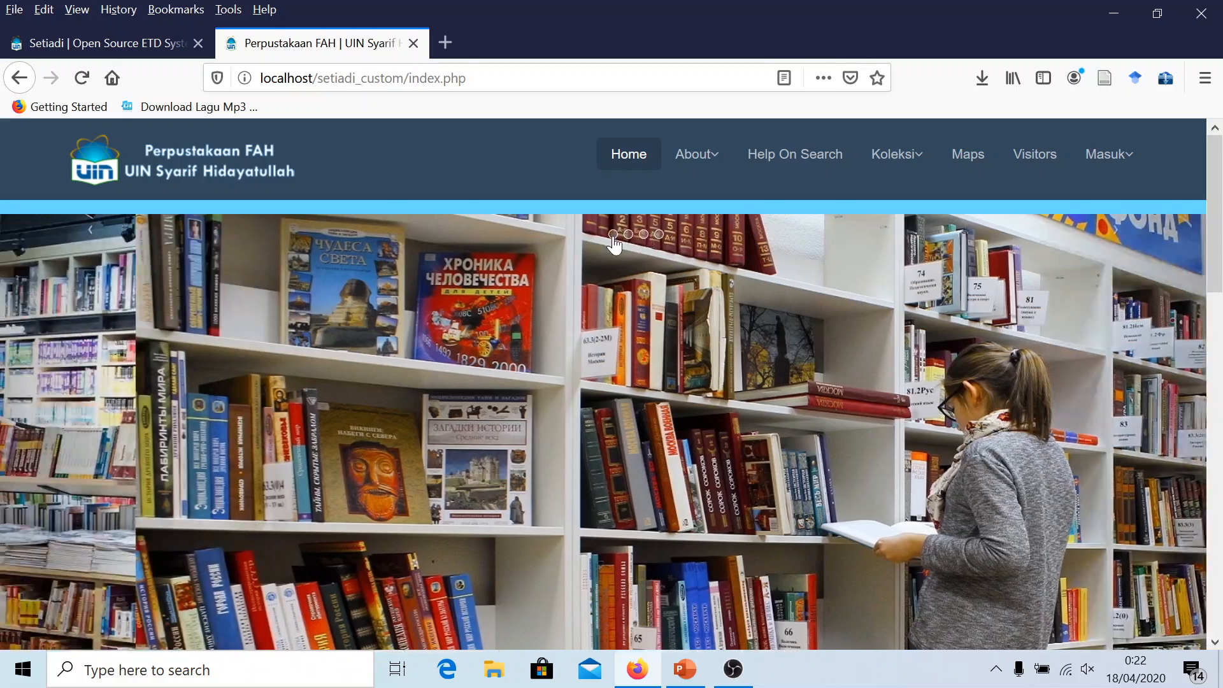
pyautogui.click(626, 236)
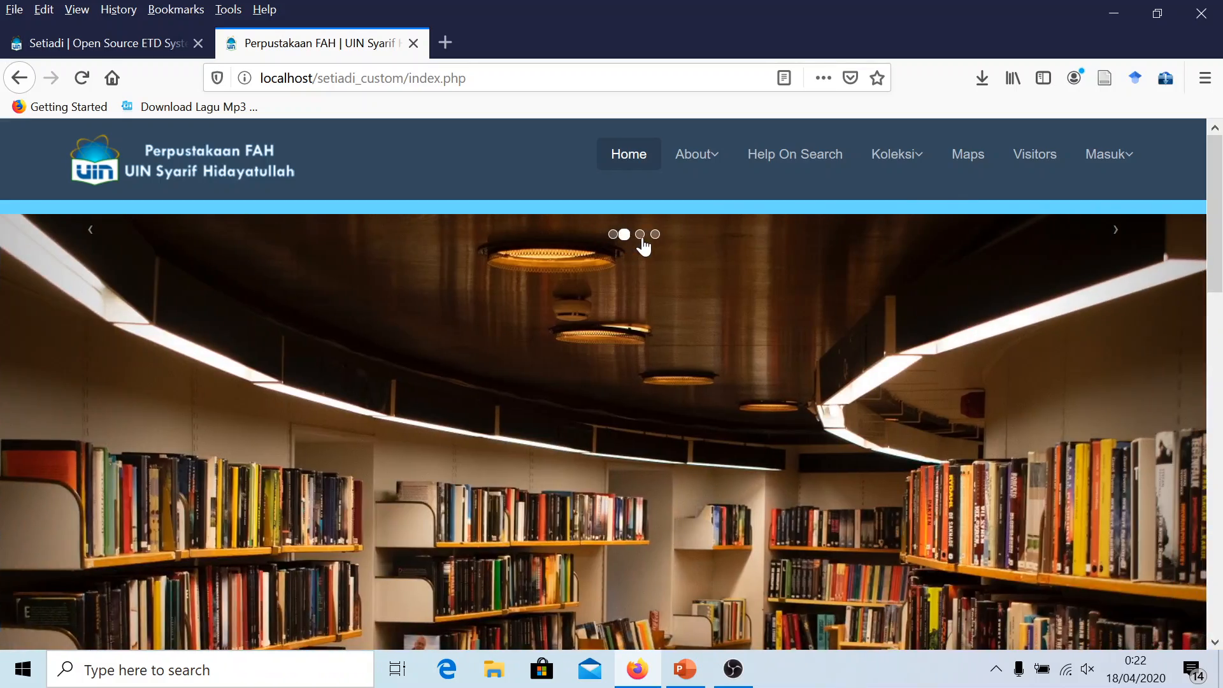
pyautogui.click(643, 235)
pyautogui.click(659, 234)
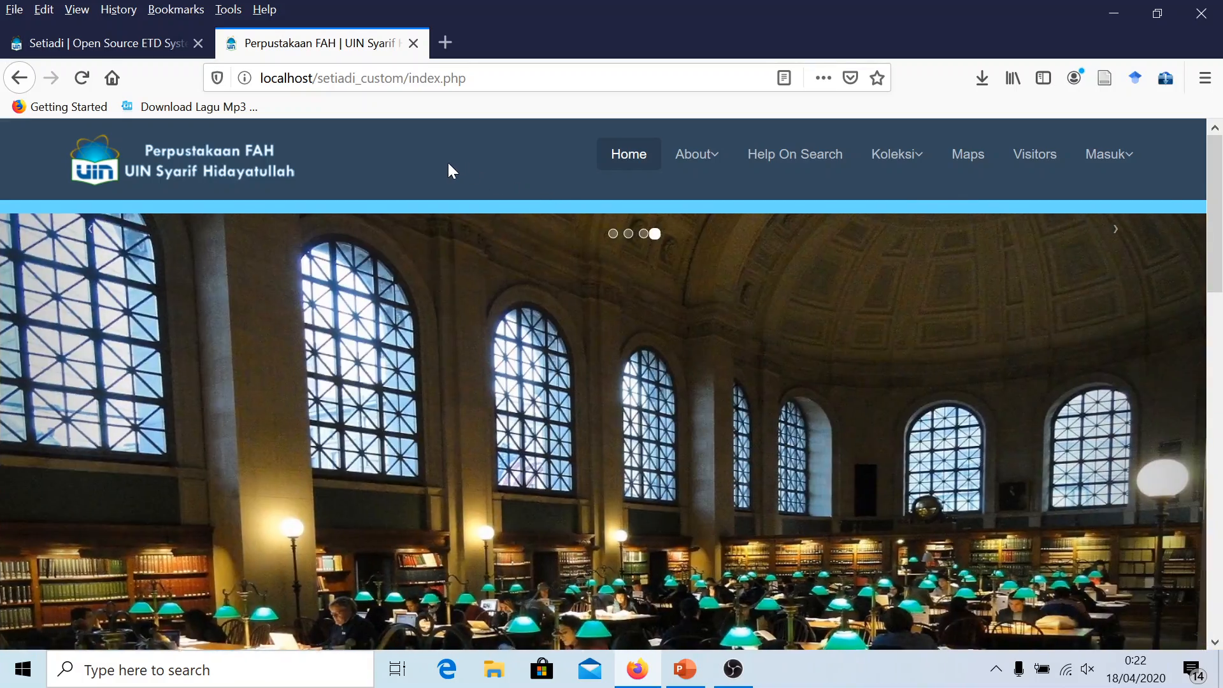
# Scroll down to the footer with Koleksi, Media Sosial and Address
pyautogui.scroll(-8, 377, 223)
pyautogui.scroll(-1, 284, 384)
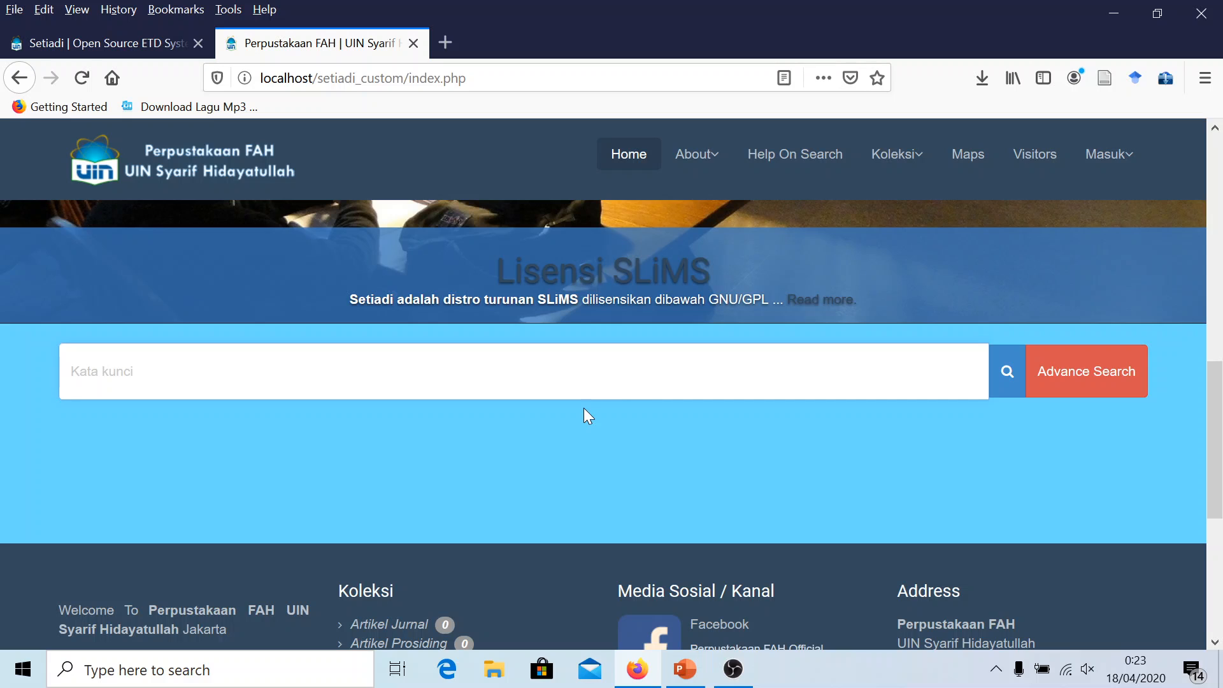
pyautogui.scroll(2, 585, 411)
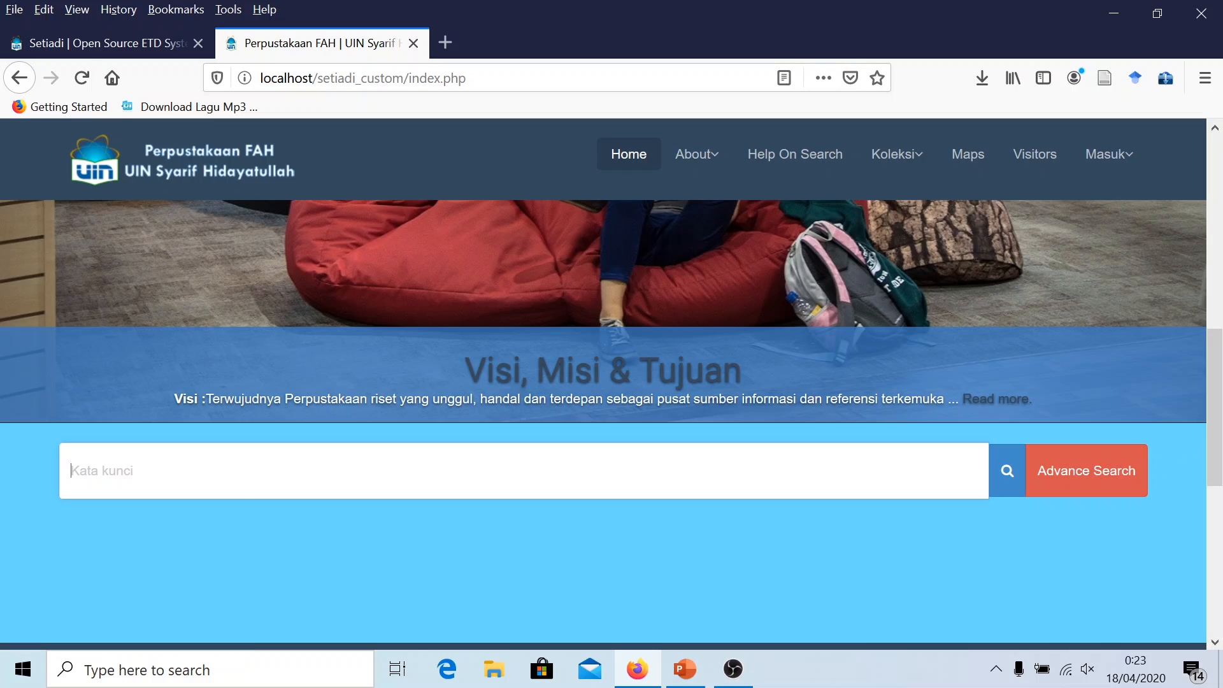
pyautogui.scroll(-3, 525, 448)
pyautogui.scroll(-3, 543, 380)
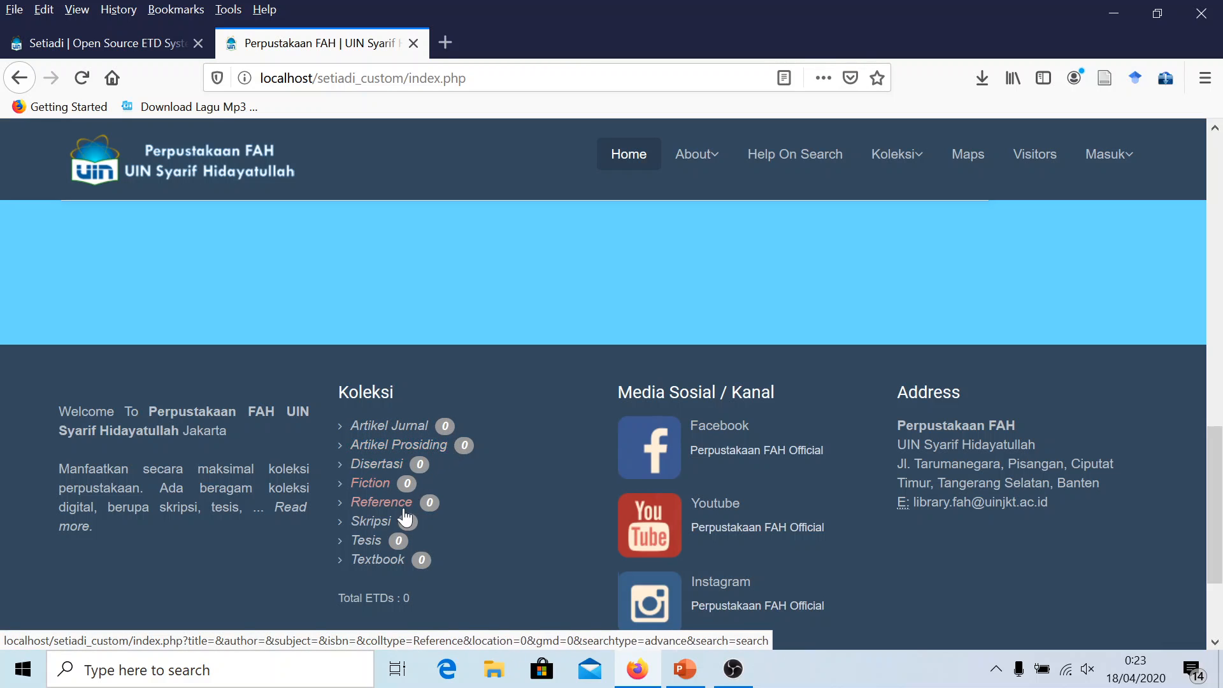
pyautogui.scroll(-2, 421, 570)
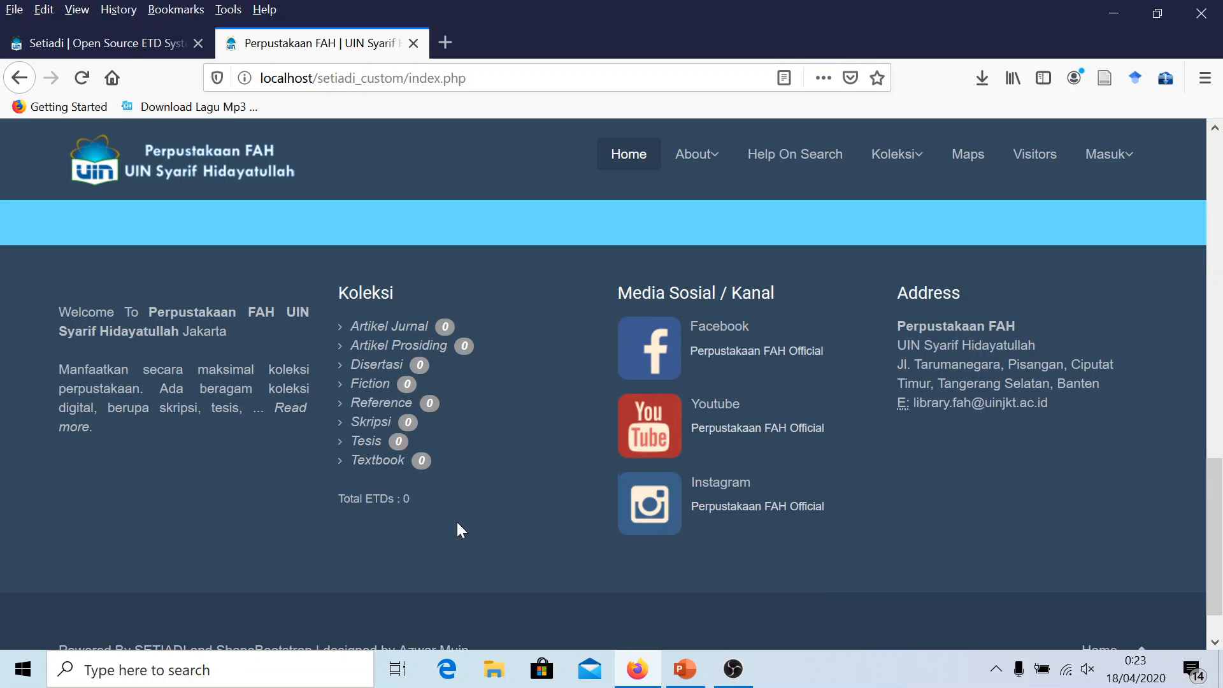
pyautogui.scroll(3, 458, 522)
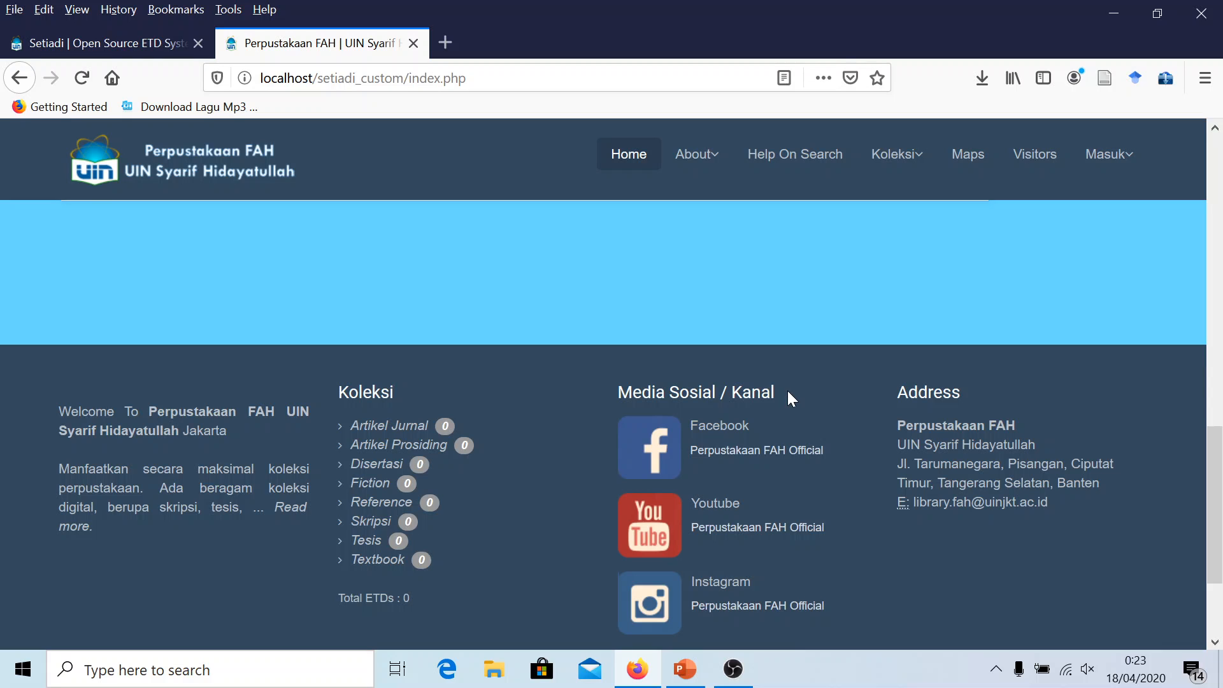
pyautogui.scroll(-2, 775, 408)
pyautogui.scroll(2, 788, 399)
pyautogui.scroll(-2, 786, 388)
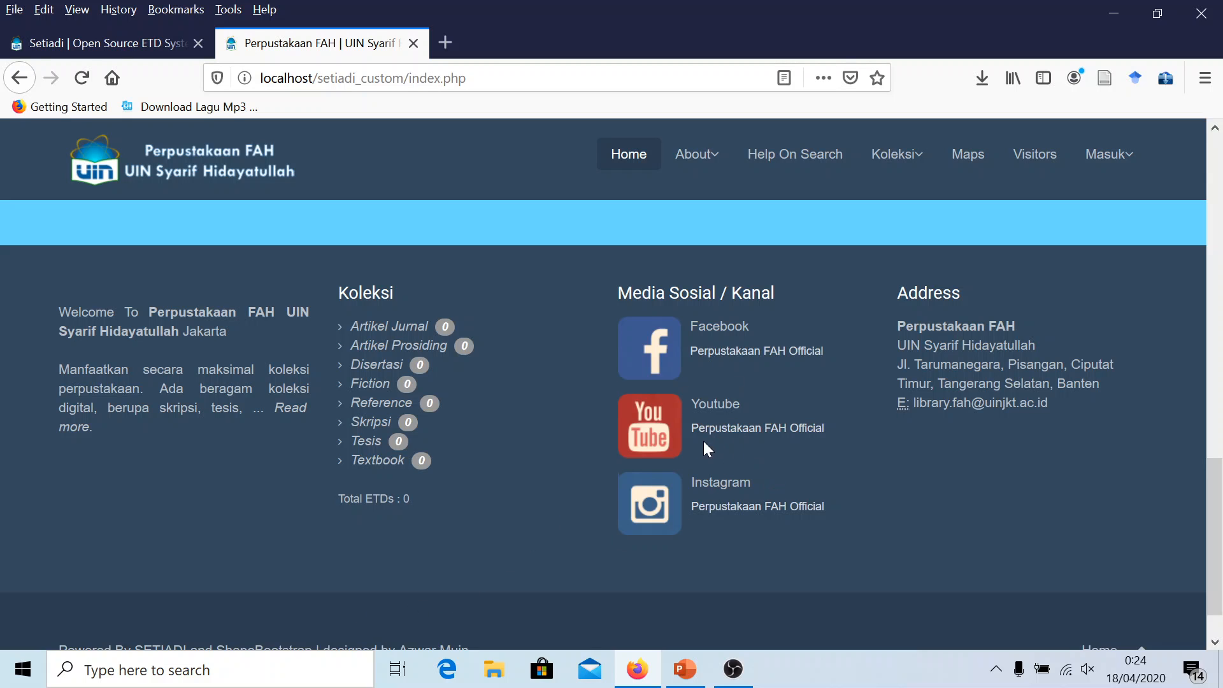
pyautogui.scroll(-1, 705, 450)
pyautogui.scroll(2, 706, 395)
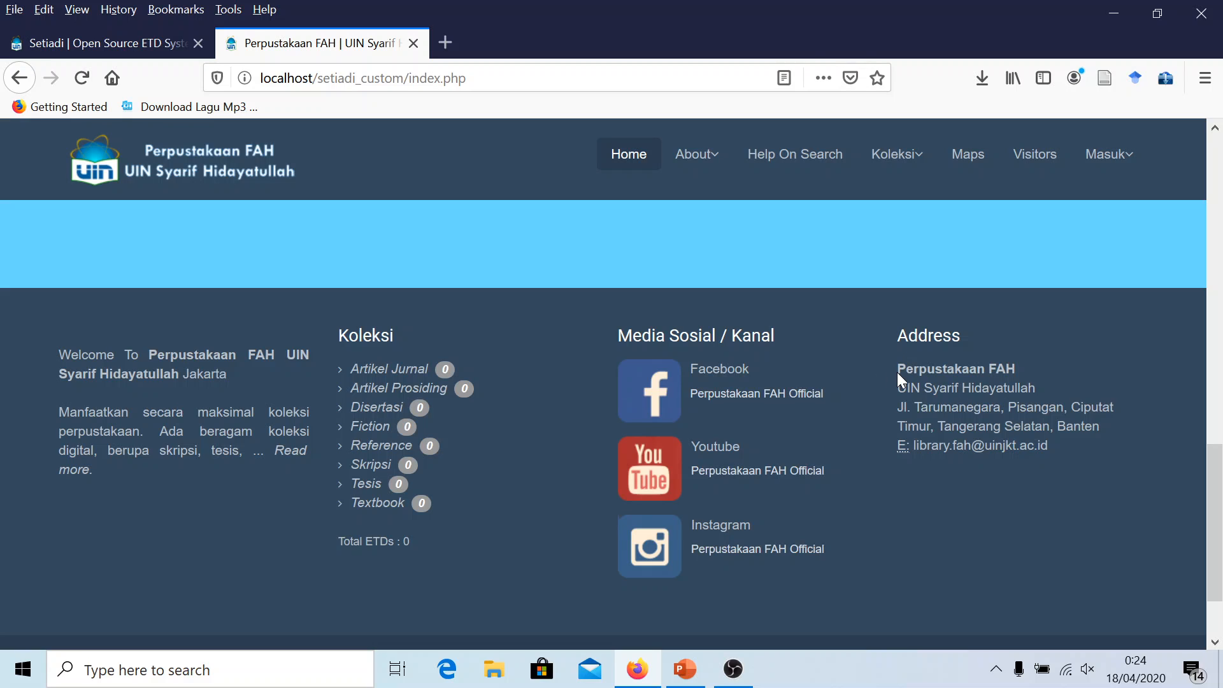
pyautogui.moveTo(899, 369); pyautogui.dragTo(1049, 445)
pyautogui.click(1005, 470)
pyautogui.scroll(-2, 973, 468)
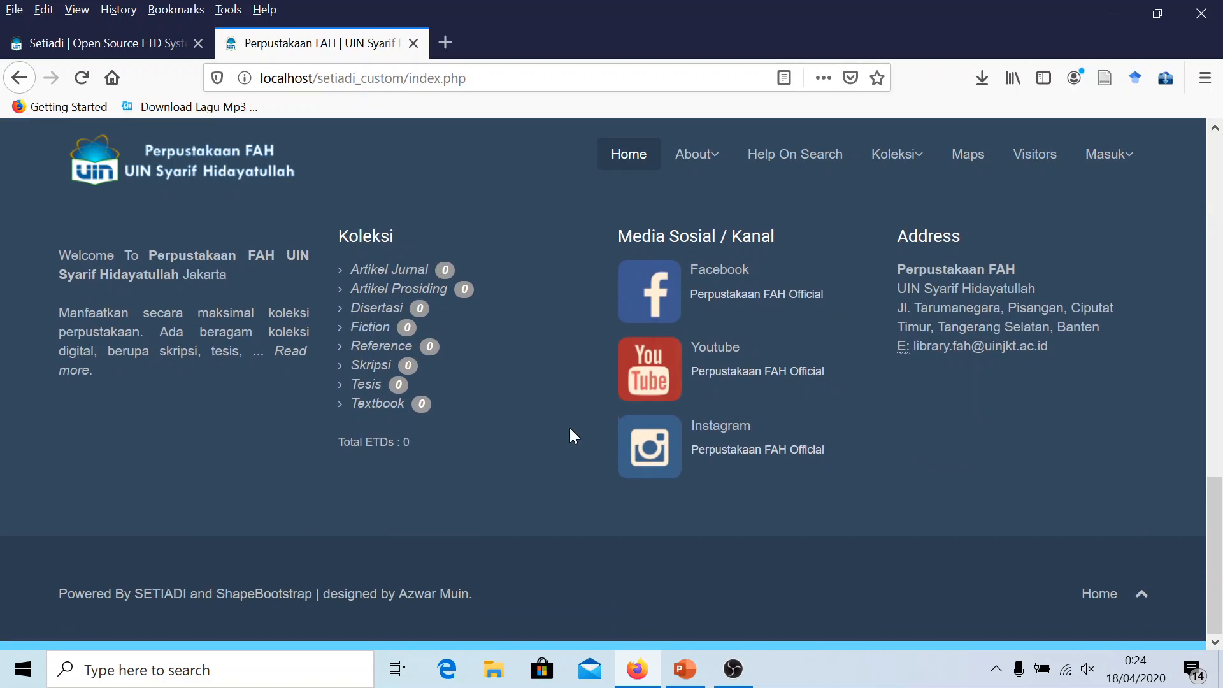
pyautogui.click(437, 599)
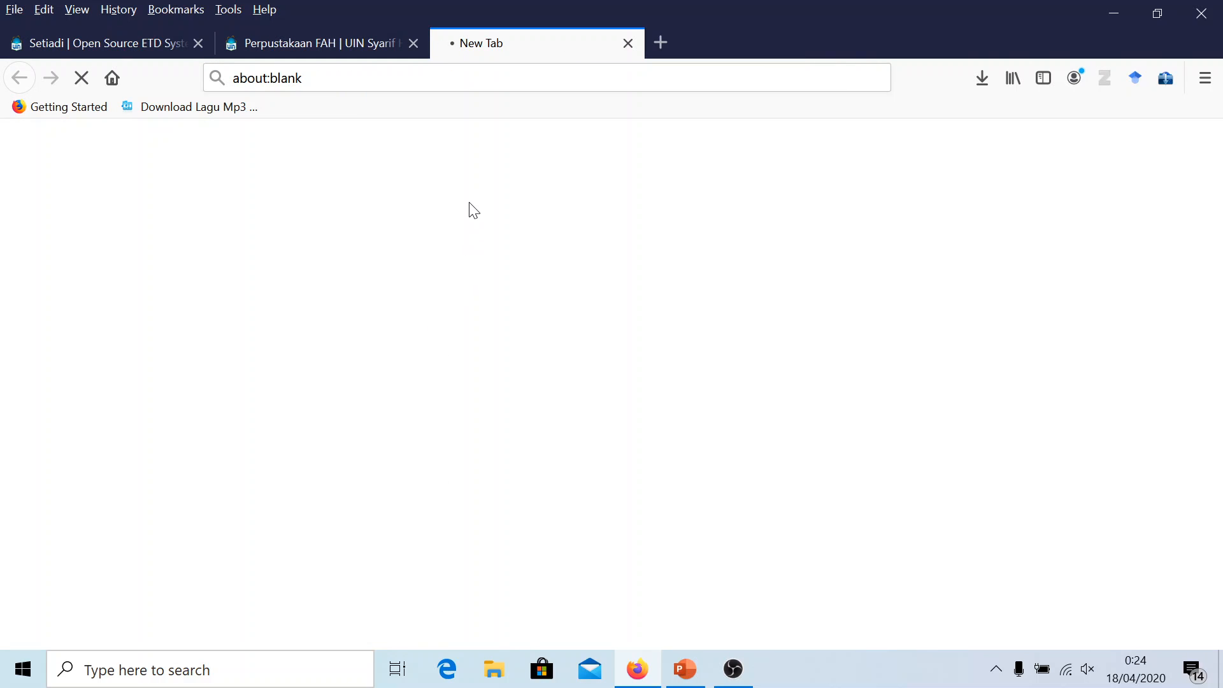
pyautogui.click(349, 42)
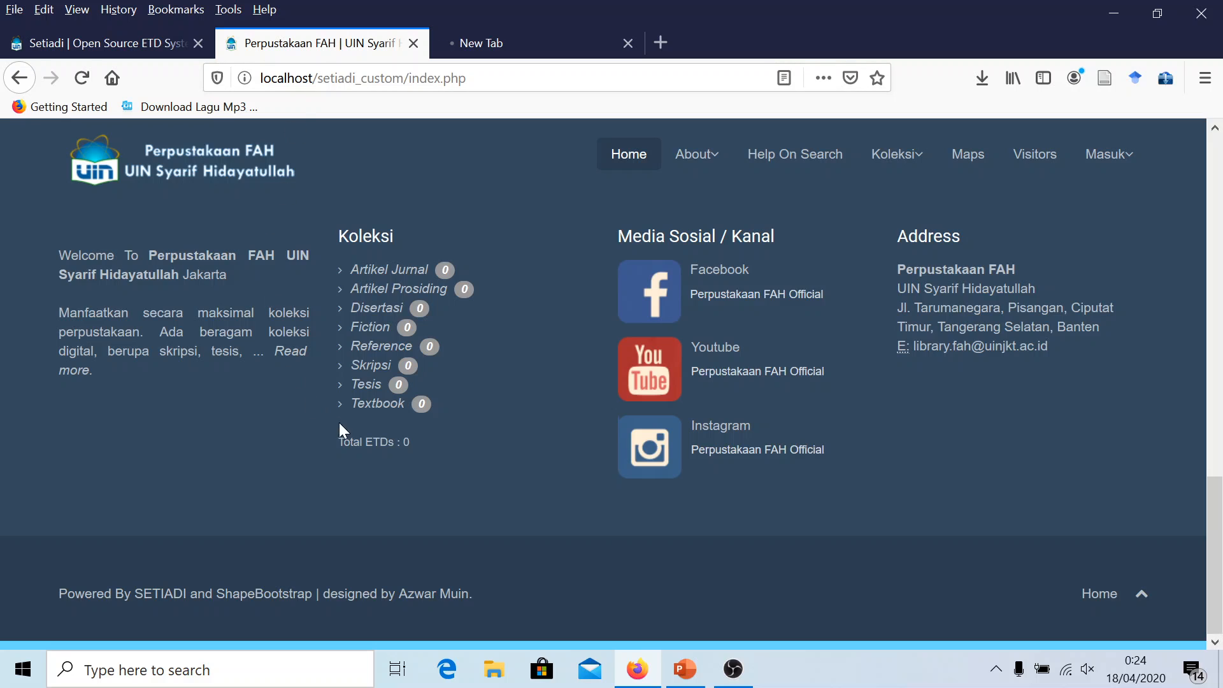
pyautogui.scroll(3, 484, 383)
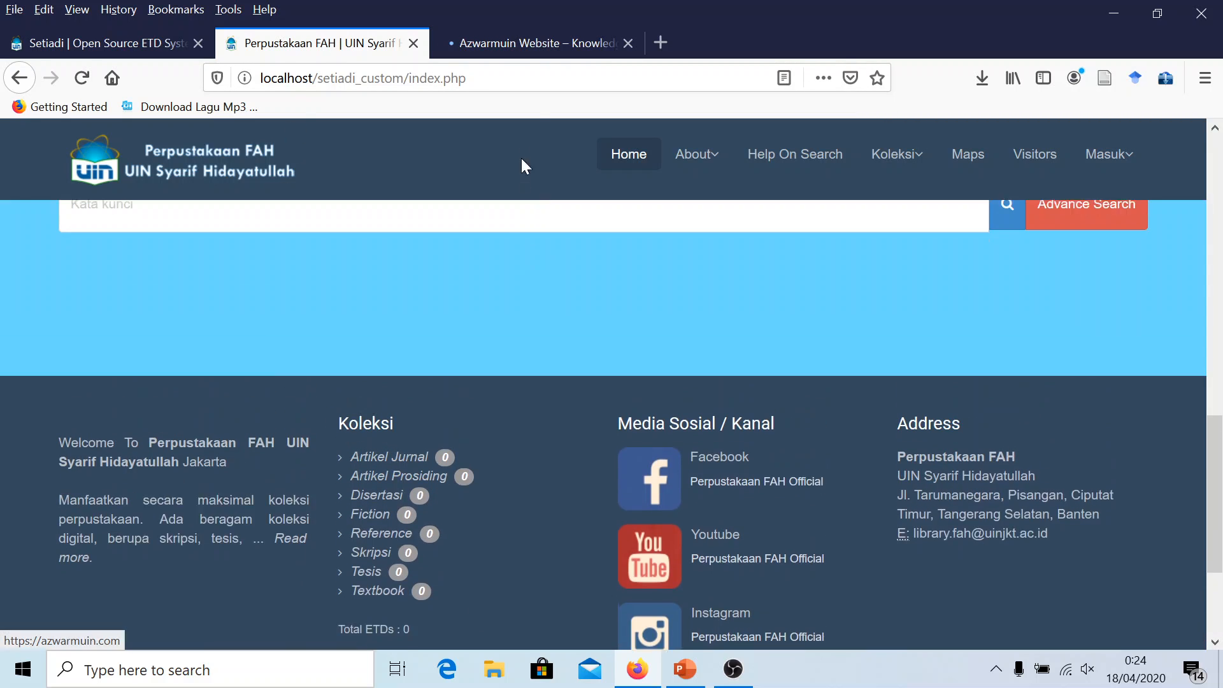
pyautogui.click(528, 45)
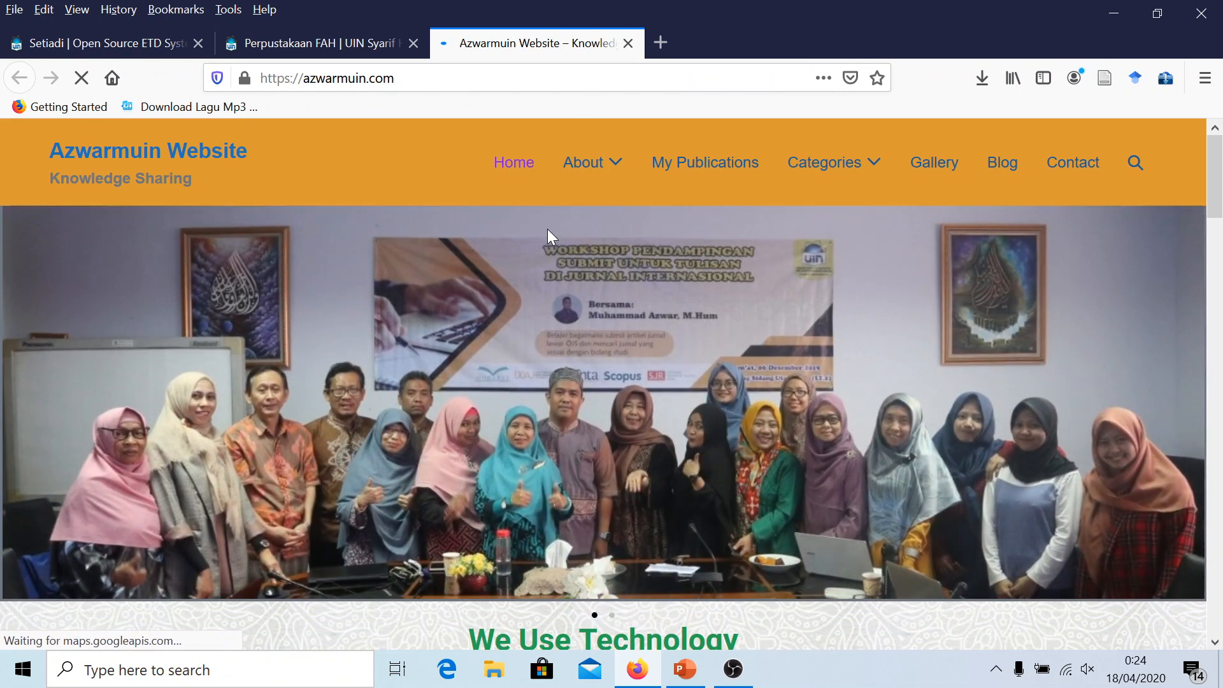
# Close the Azwarmuin website tab and jump back to the top of the FAH home page
pyautogui.click(628, 43)
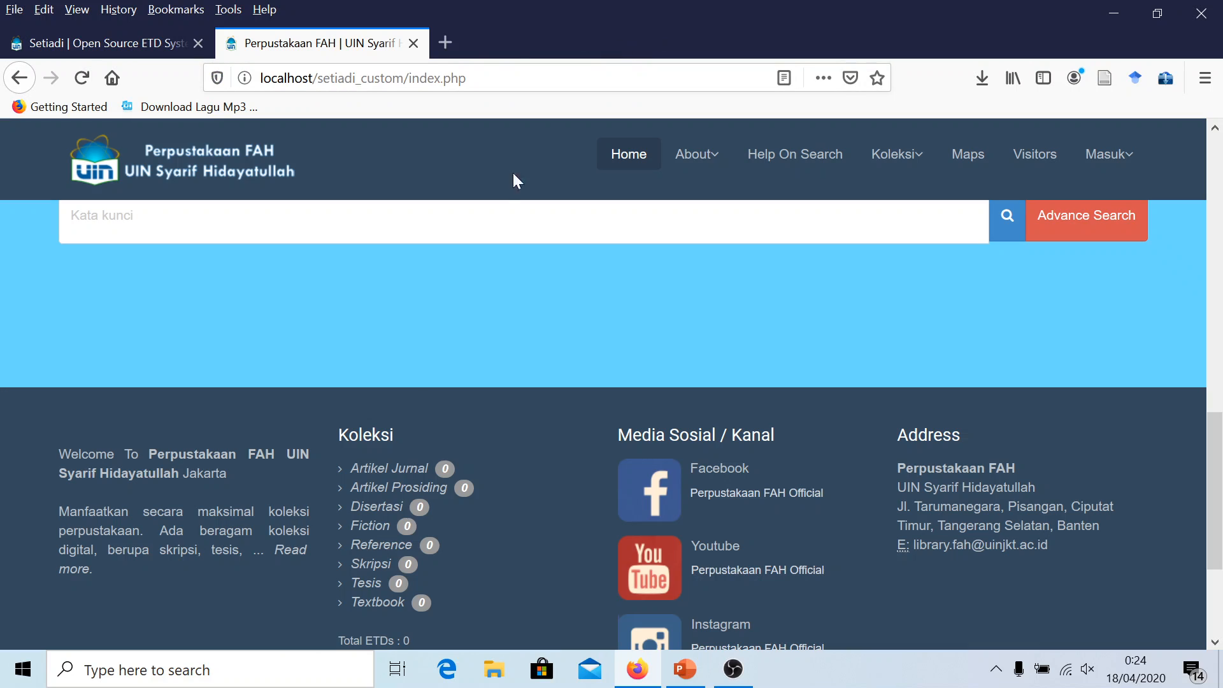
pyautogui.scroll(-1, 408, 413)
pyautogui.scroll(-3, 408, 413)
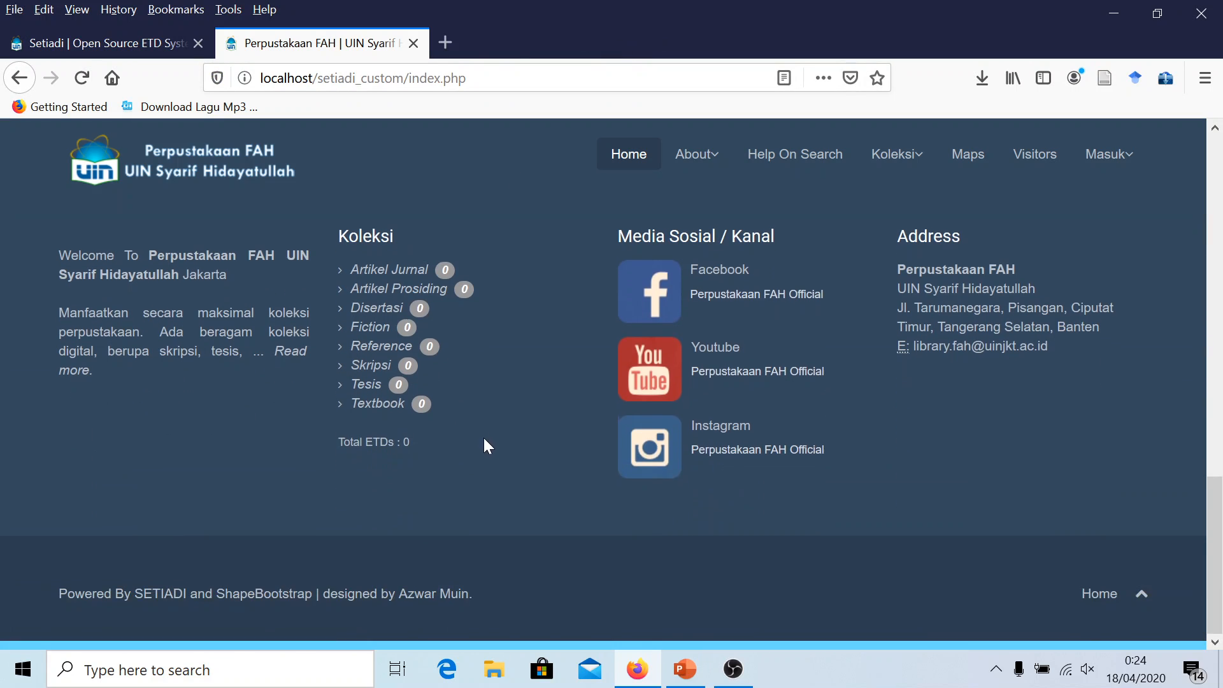
pyautogui.click(1140, 597)
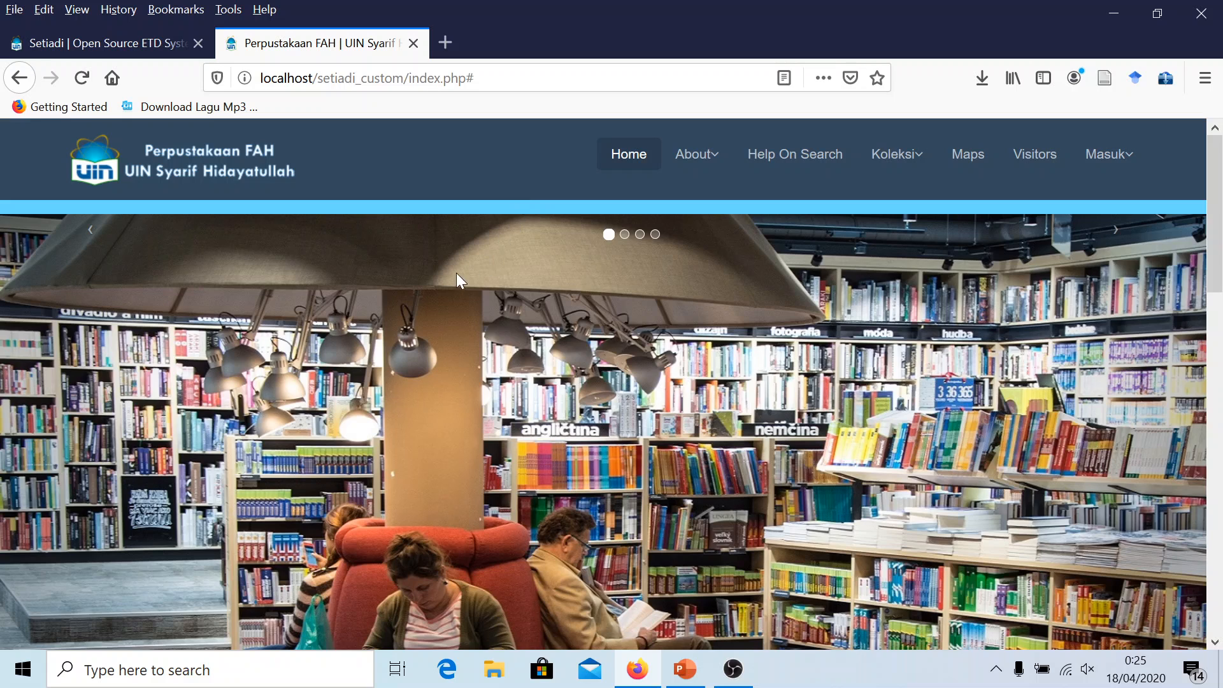
# Scroll through the Perpustakaan FAH home page and reload it
pyautogui.scroll(-6, 355, 350)
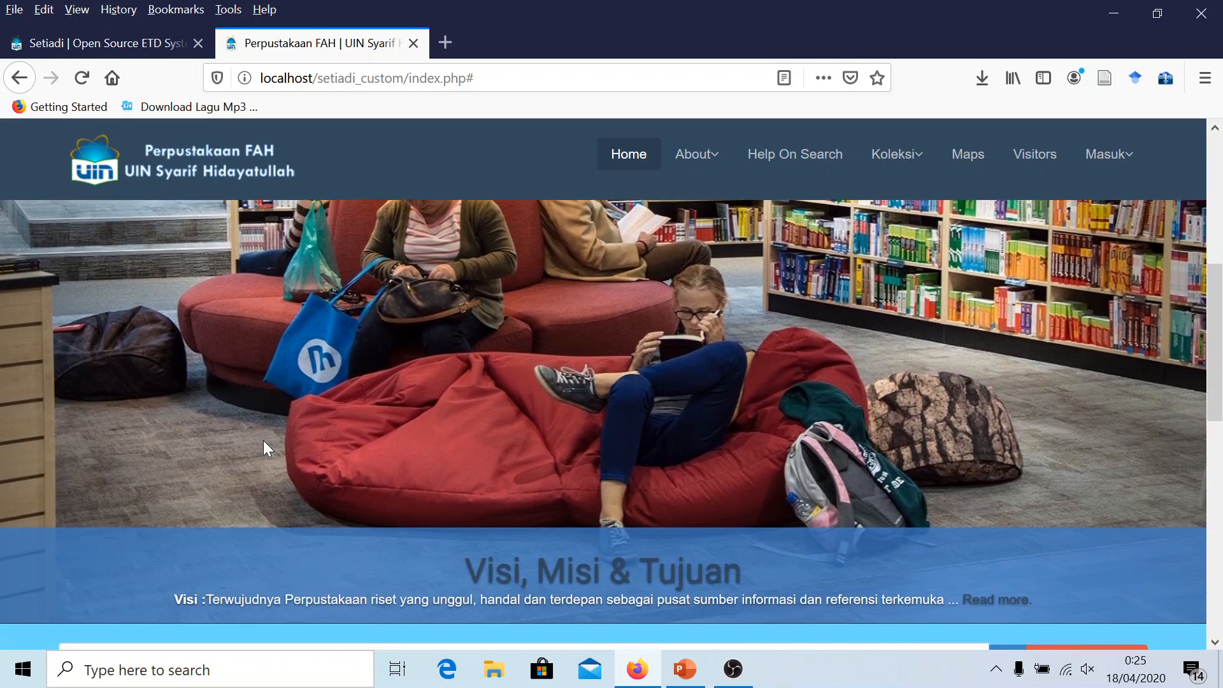
pyautogui.scroll(6, 262, 441)
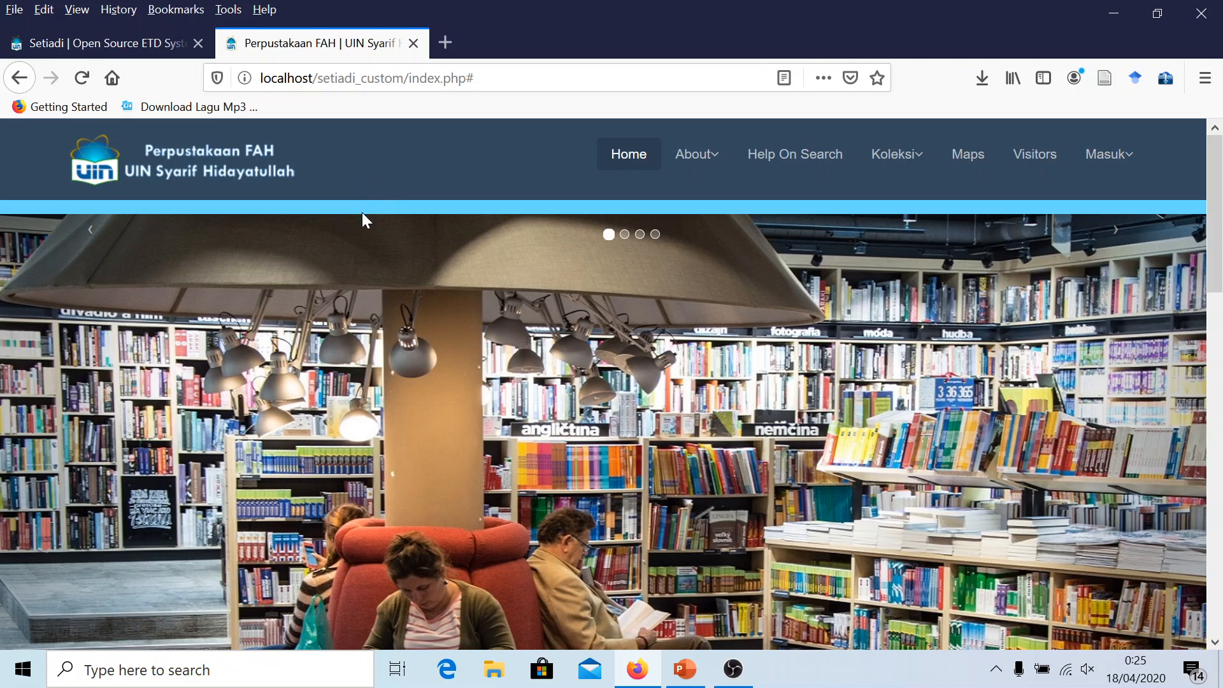
pyautogui.scroll(-5, 319, 483)
pyautogui.scroll(-3, 308, 529)
pyautogui.scroll(8, 309, 525)
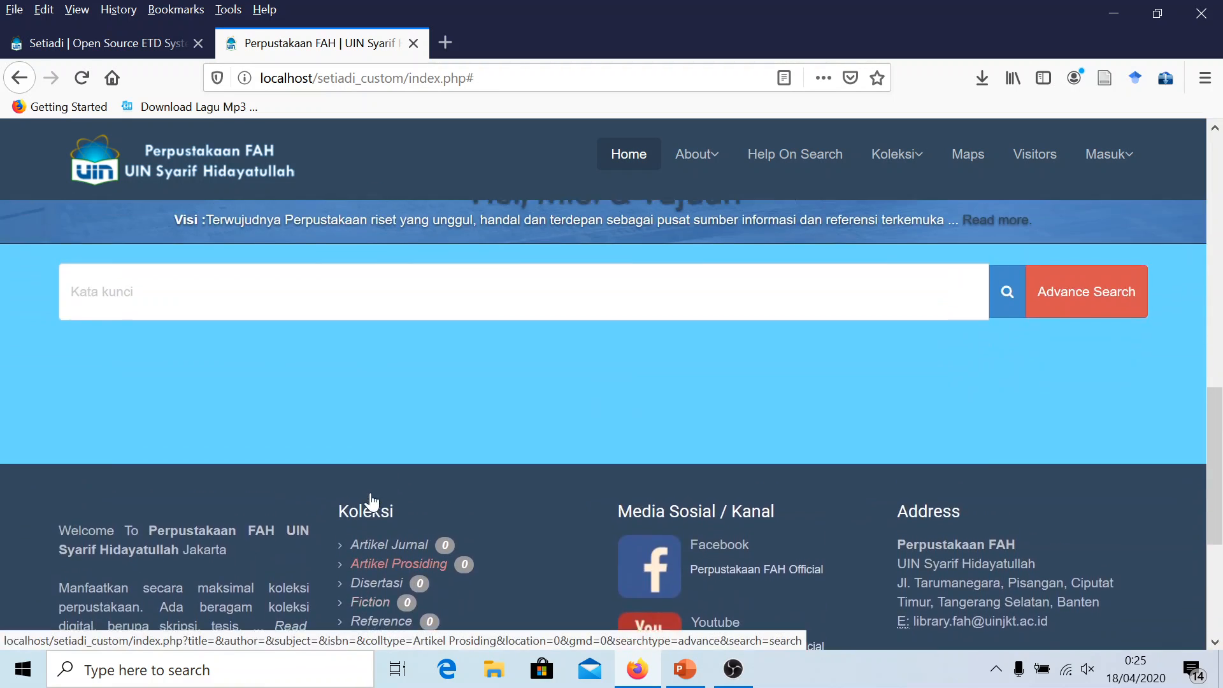
pyautogui.scroll(-3, 370, 488)
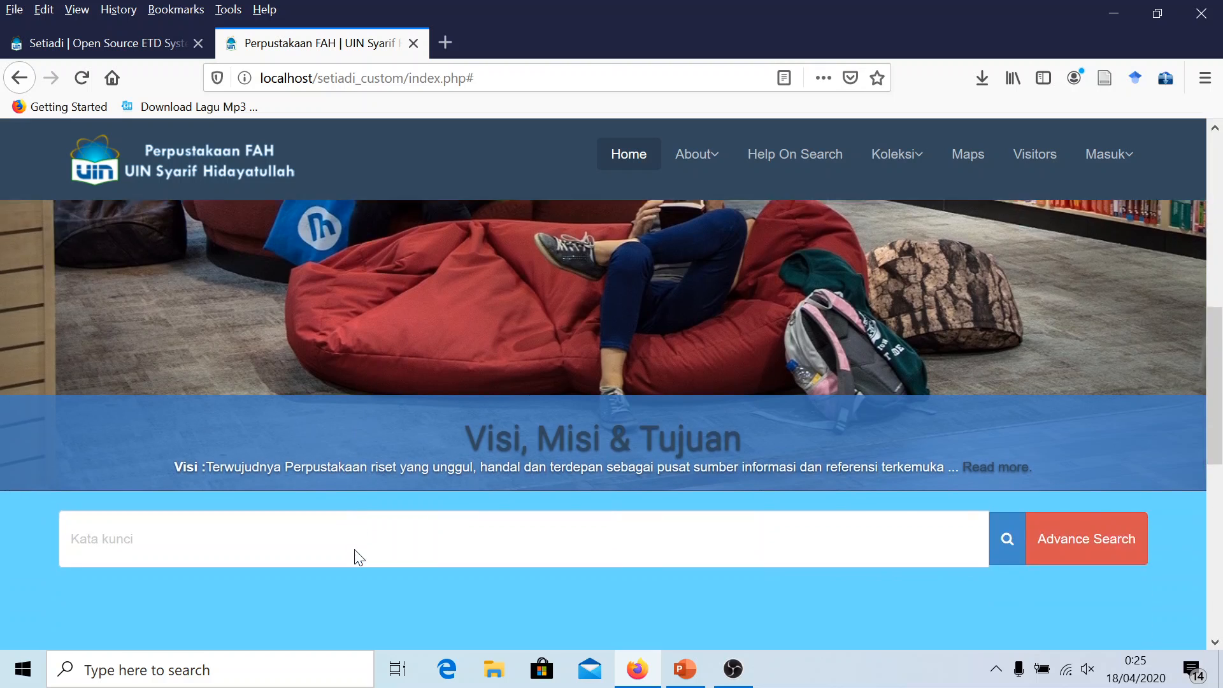
pyautogui.scroll(3, 403, 189)
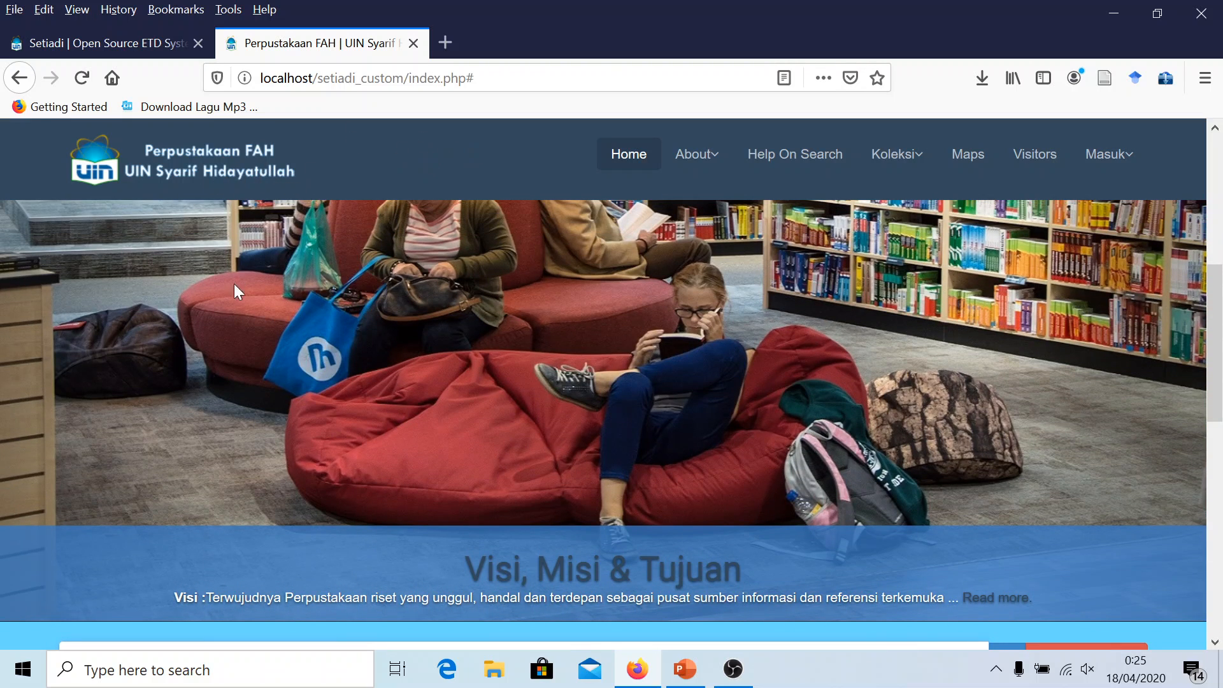
pyautogui.scroll(-3, 238, 319)
pyautogui.scroll(-2, 248, 485)
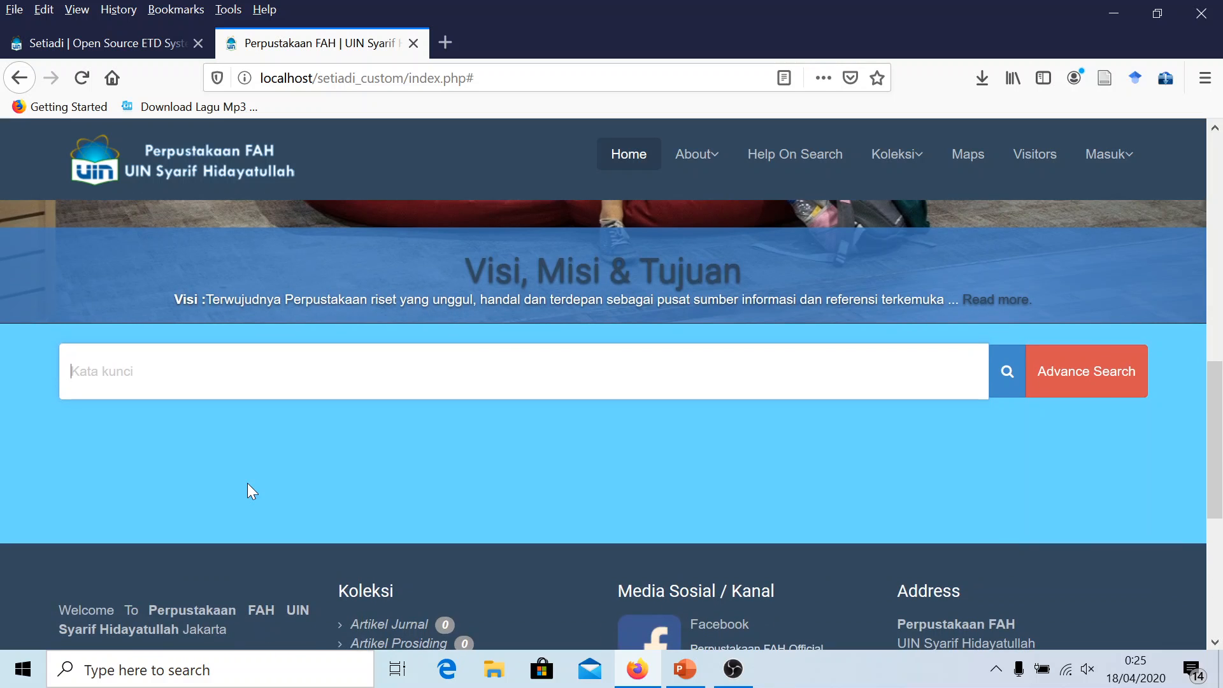
pyautogui.scroll(-4, 248, 484)
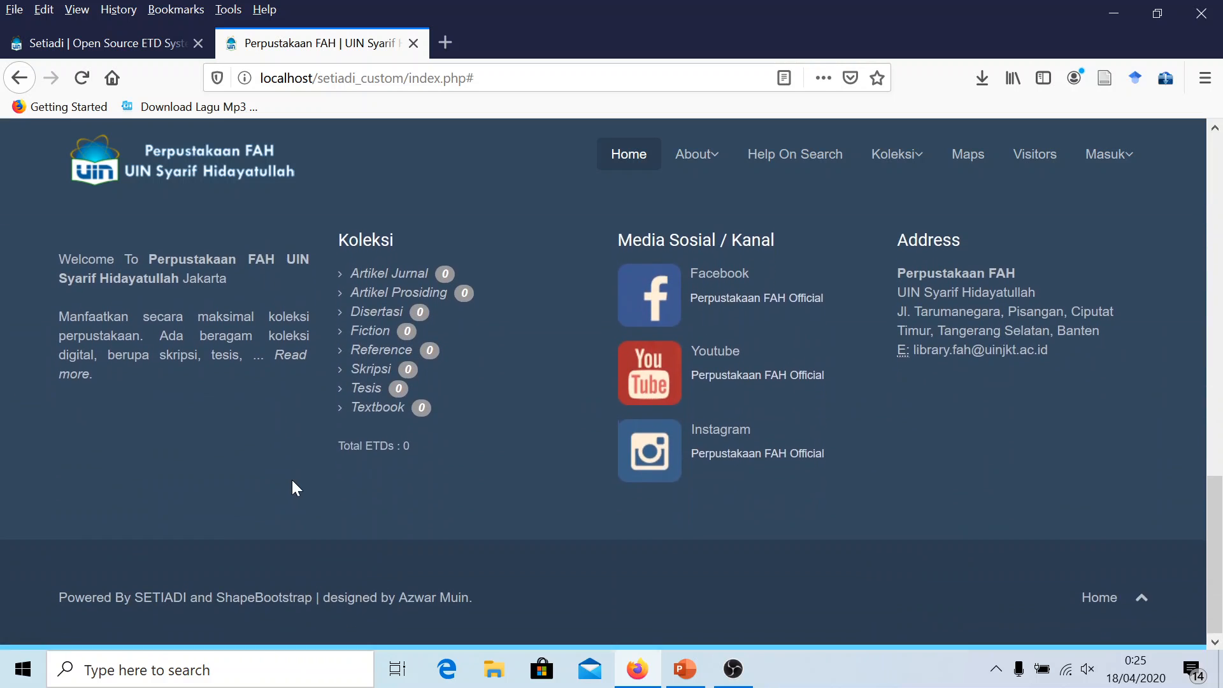
pyautogui.scroll(10, 300, 476)
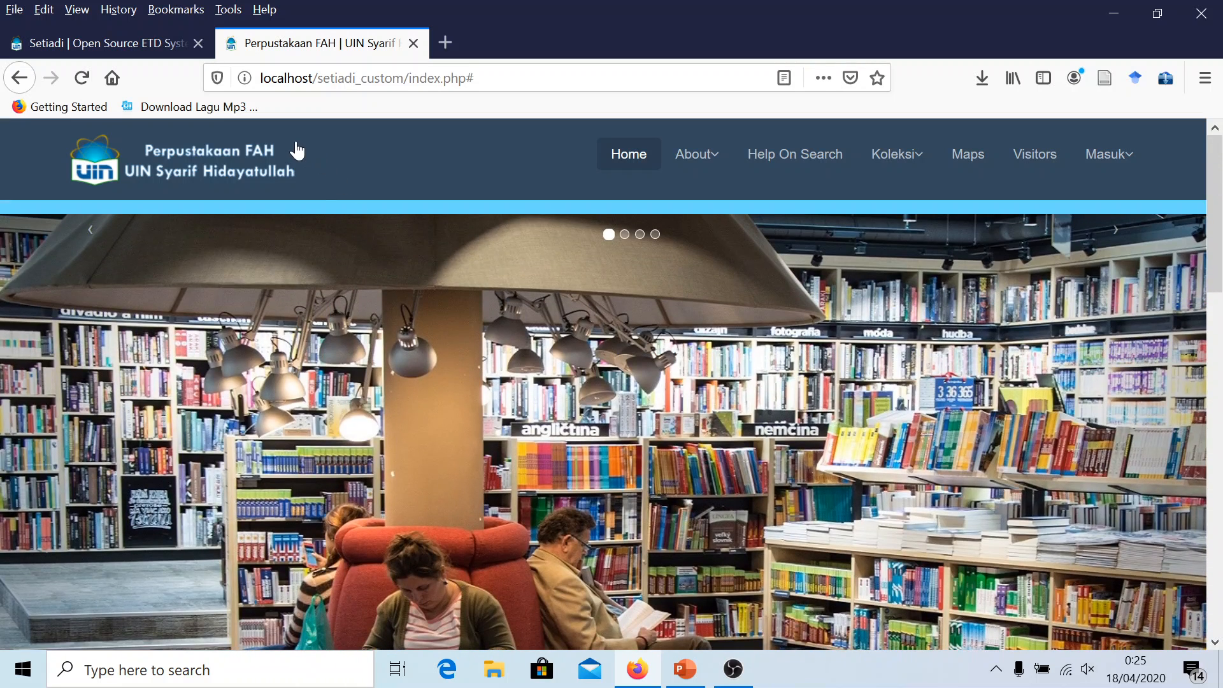
pyautogui.click(247, 152)
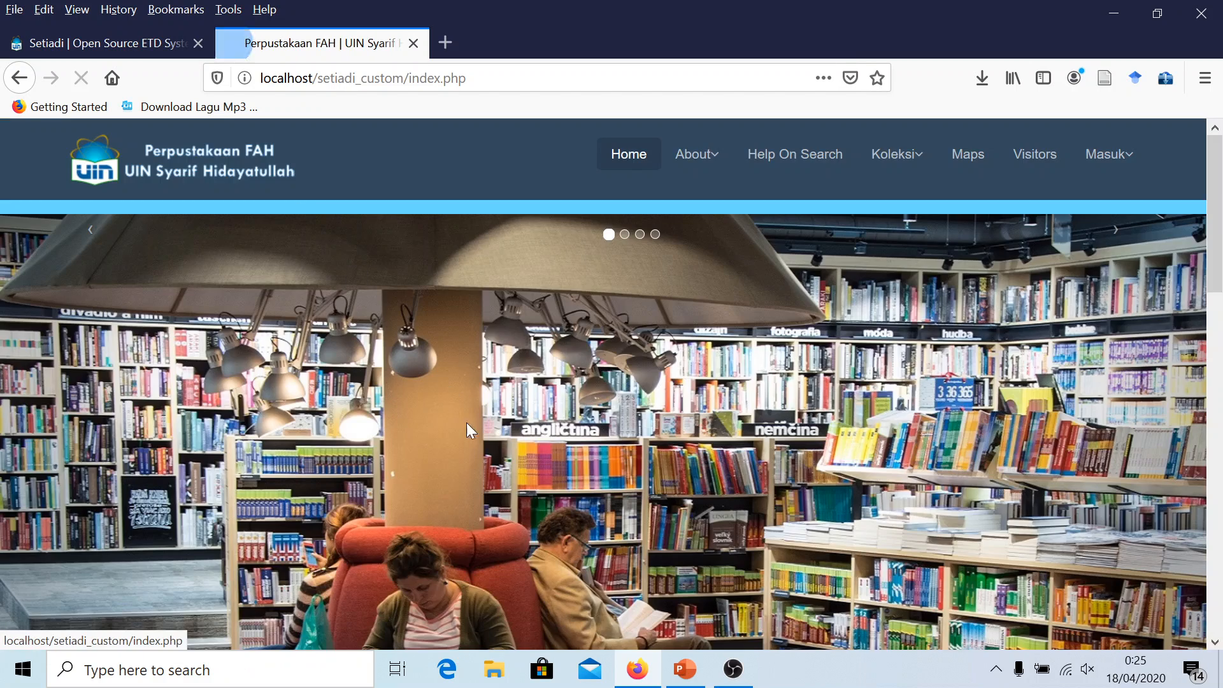
# Show slide 7 'Mari Kita Praktek' in PowerPoint, then minimize it back to Firefox
pyautogui.click(670, 664)
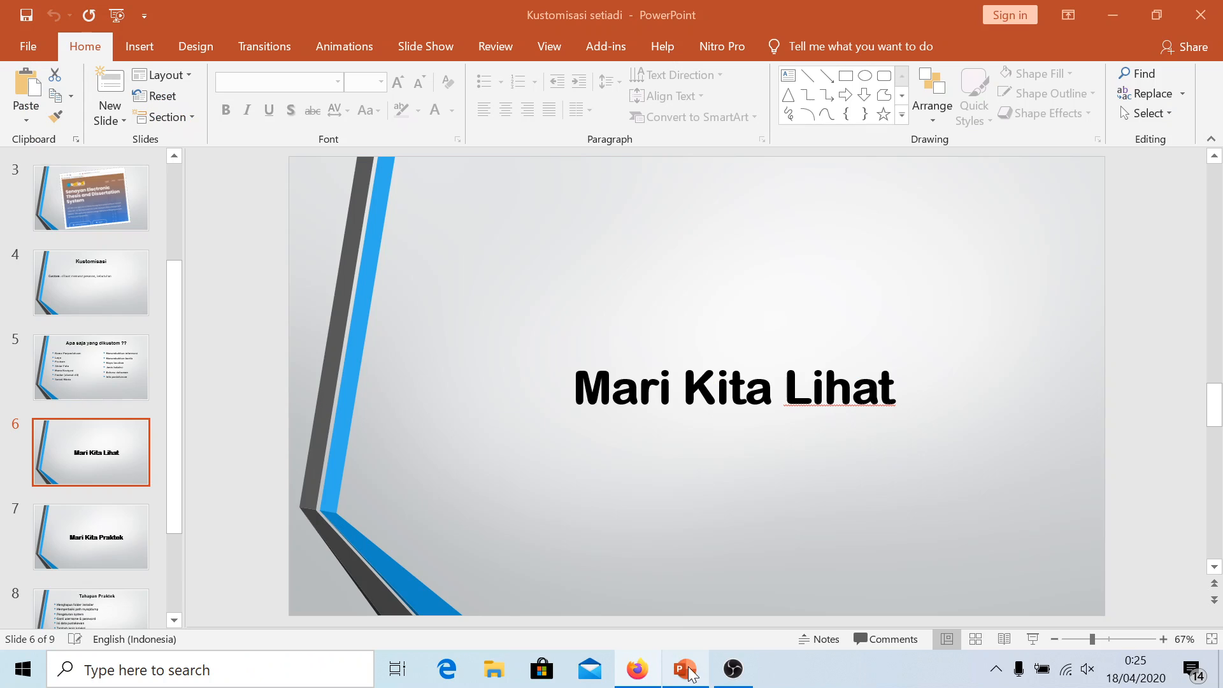
pyautogui.click(94, 530)
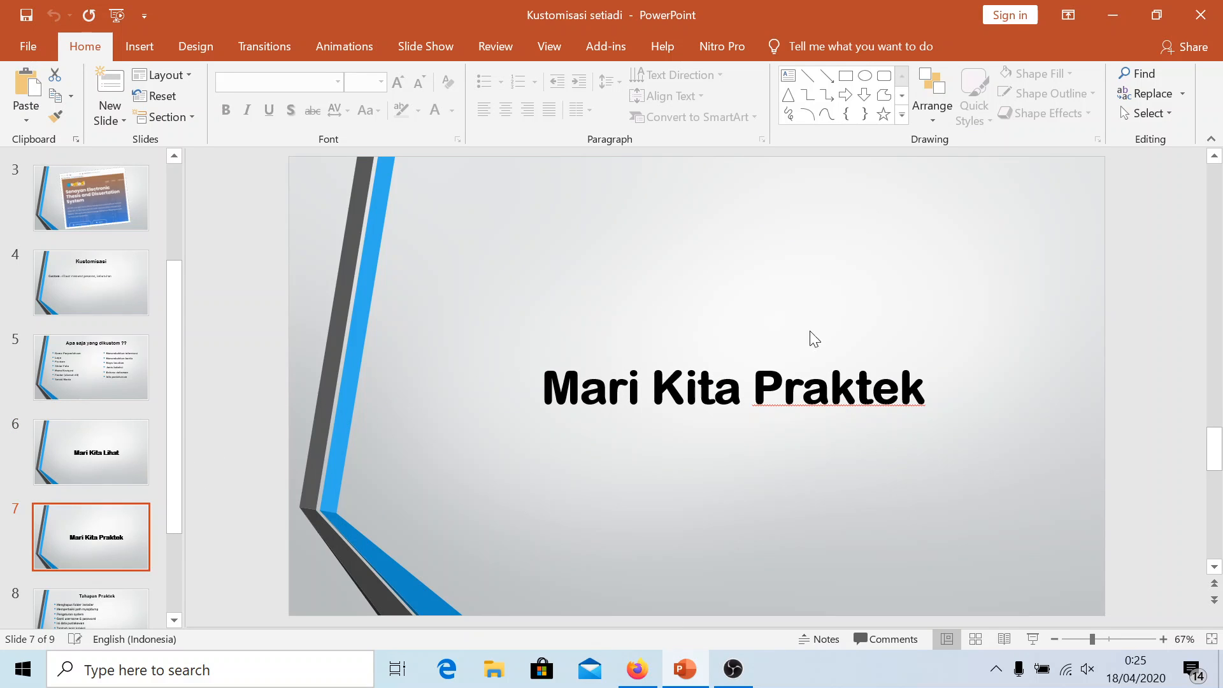
pyautogui.click(1111, 15)
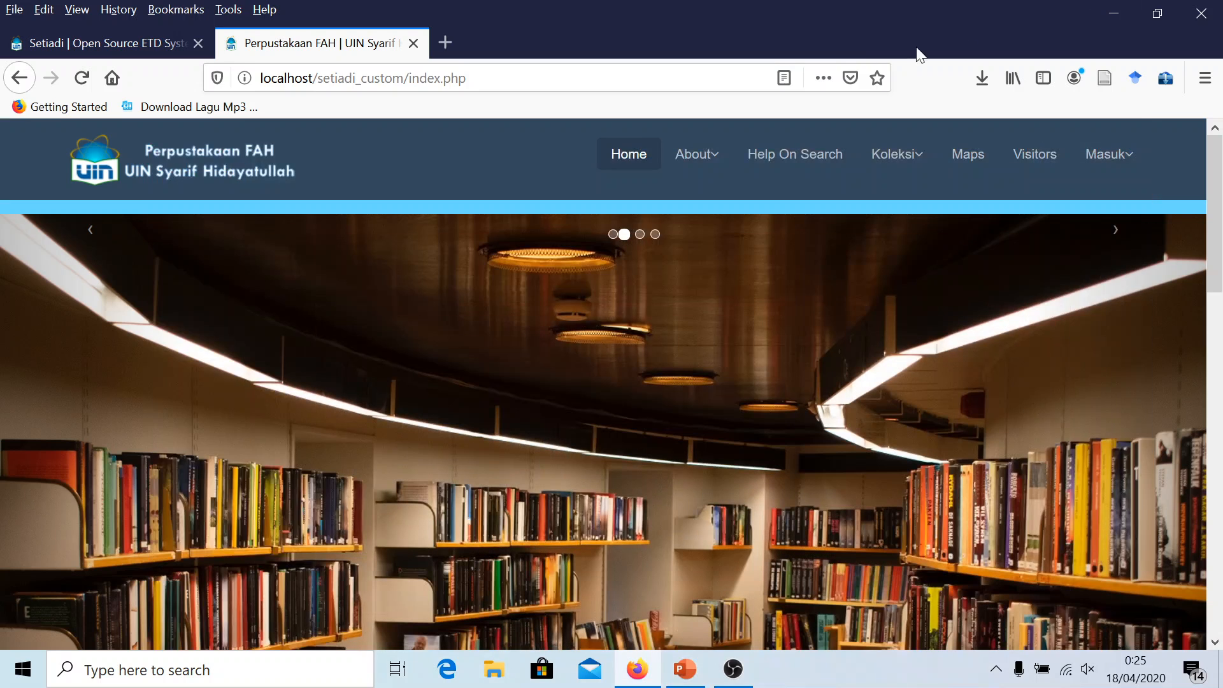
# Compare the original Setiadi tab with the FAH site, reloading the setiadi_ori homepage via its logo
pyautogui.click(108, 46)
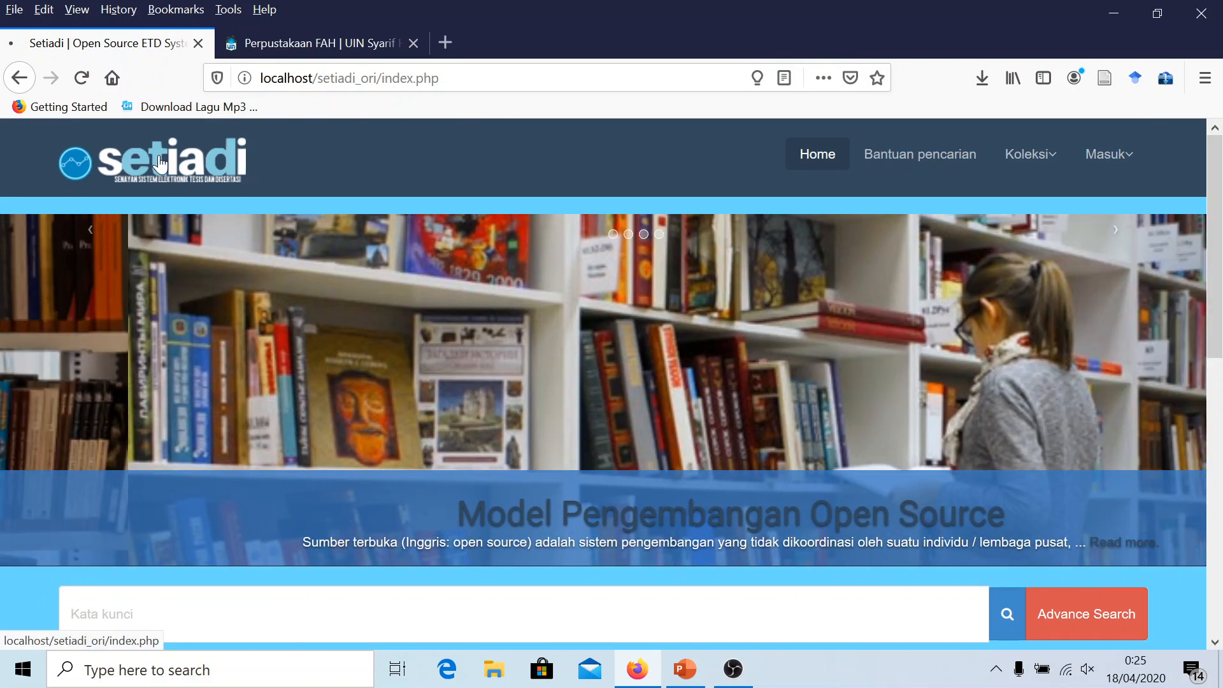
pyautogui.click(232, 179)
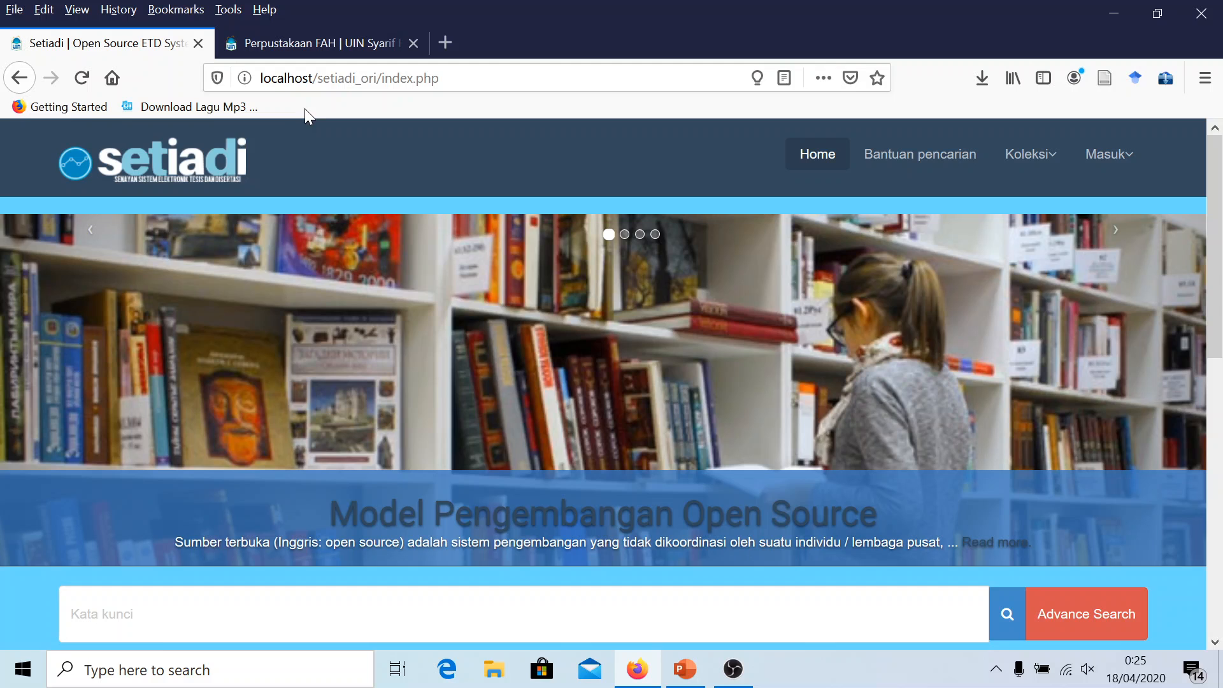
pyautogui.click(224, 164)
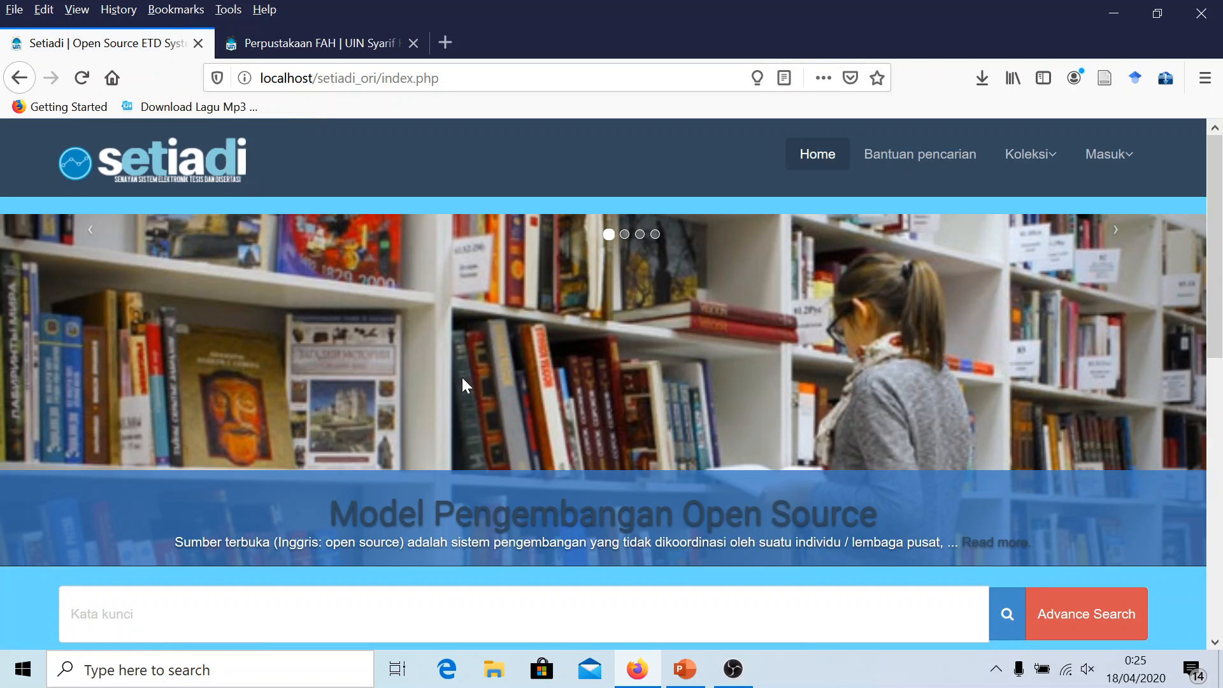
pyautogui.scroll(-10, 492, 393)
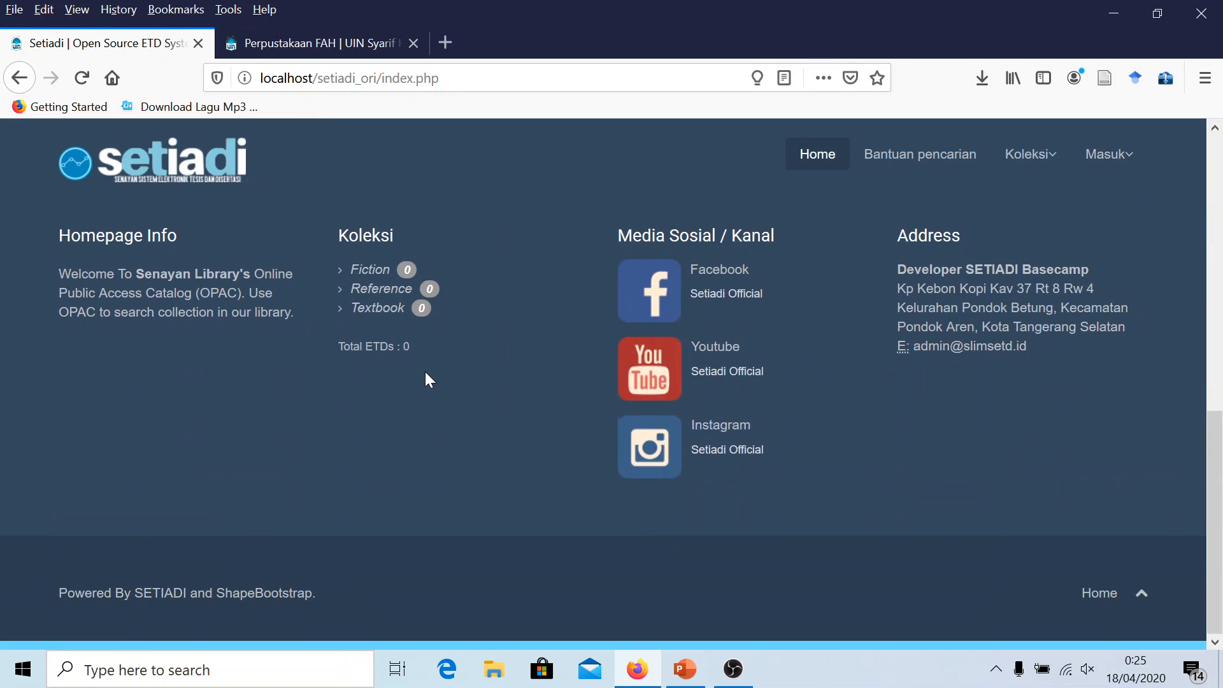
pyautogui.scroll(10, 402, 383)
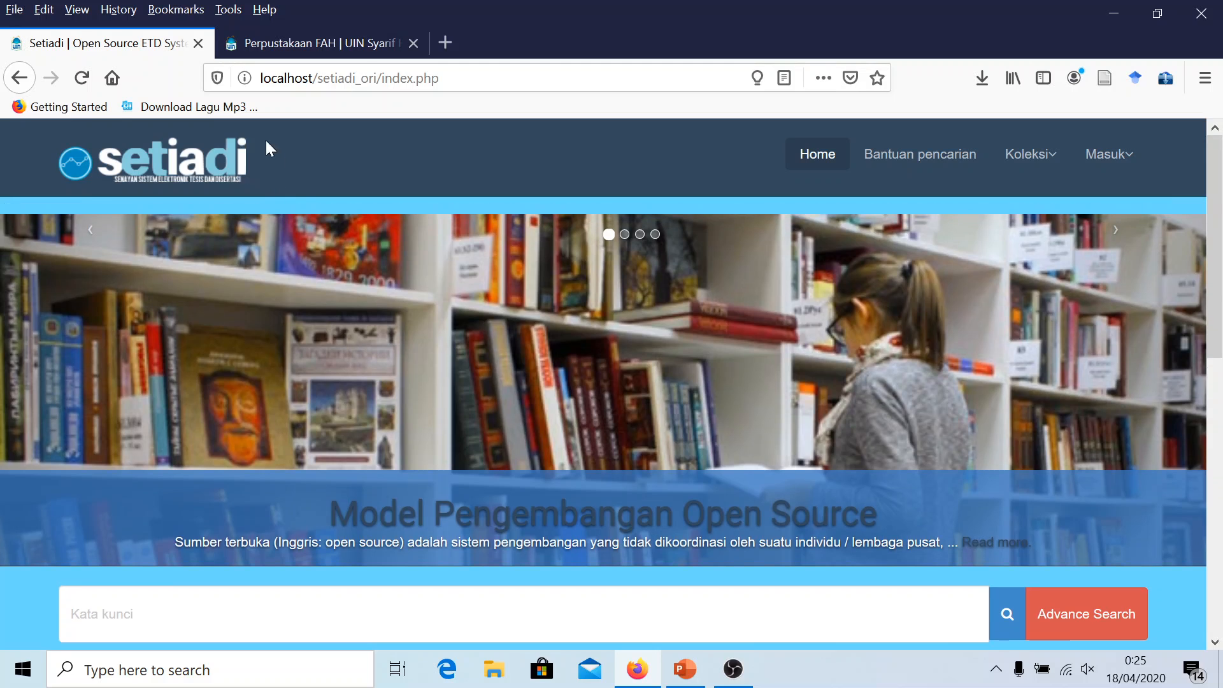
pyautogui.click(260, 44)
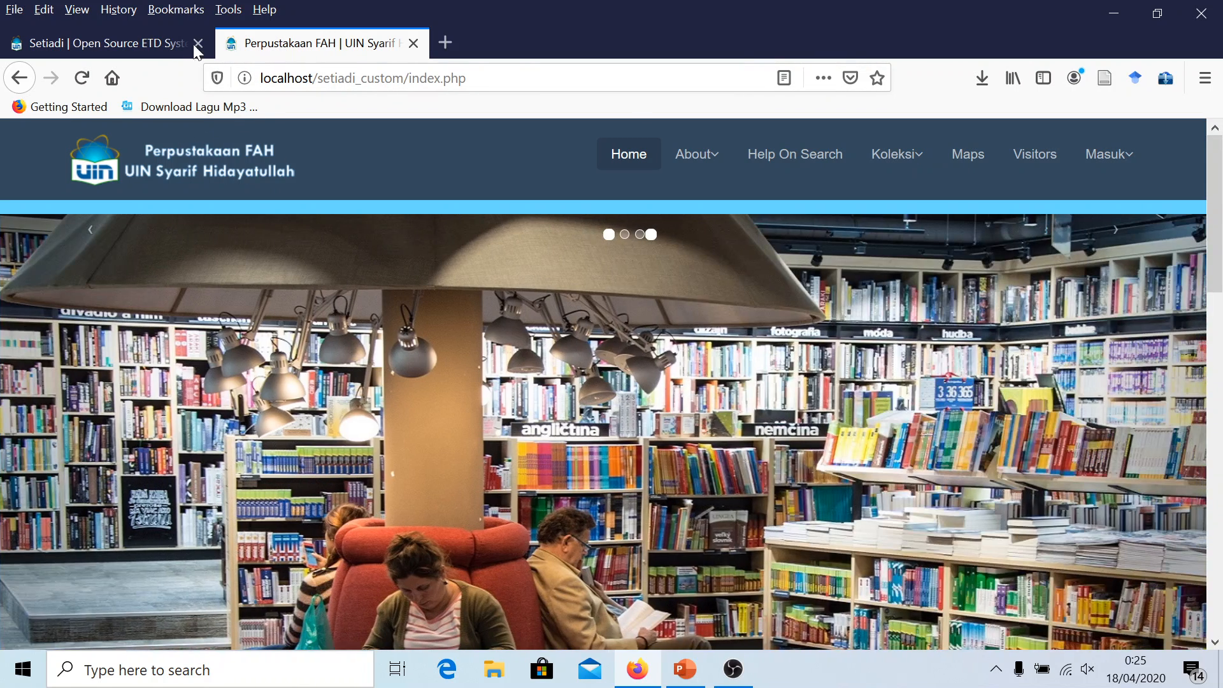
pyautogui.click(195, 51)
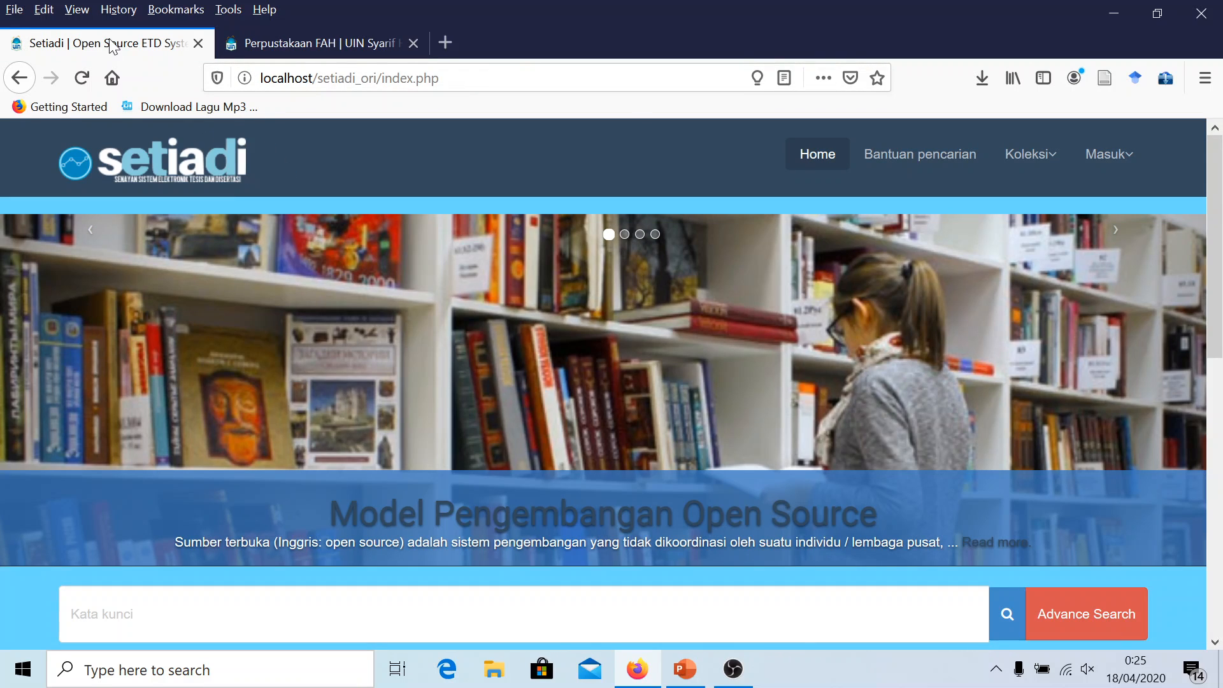
pyautogui.click(172, 156)
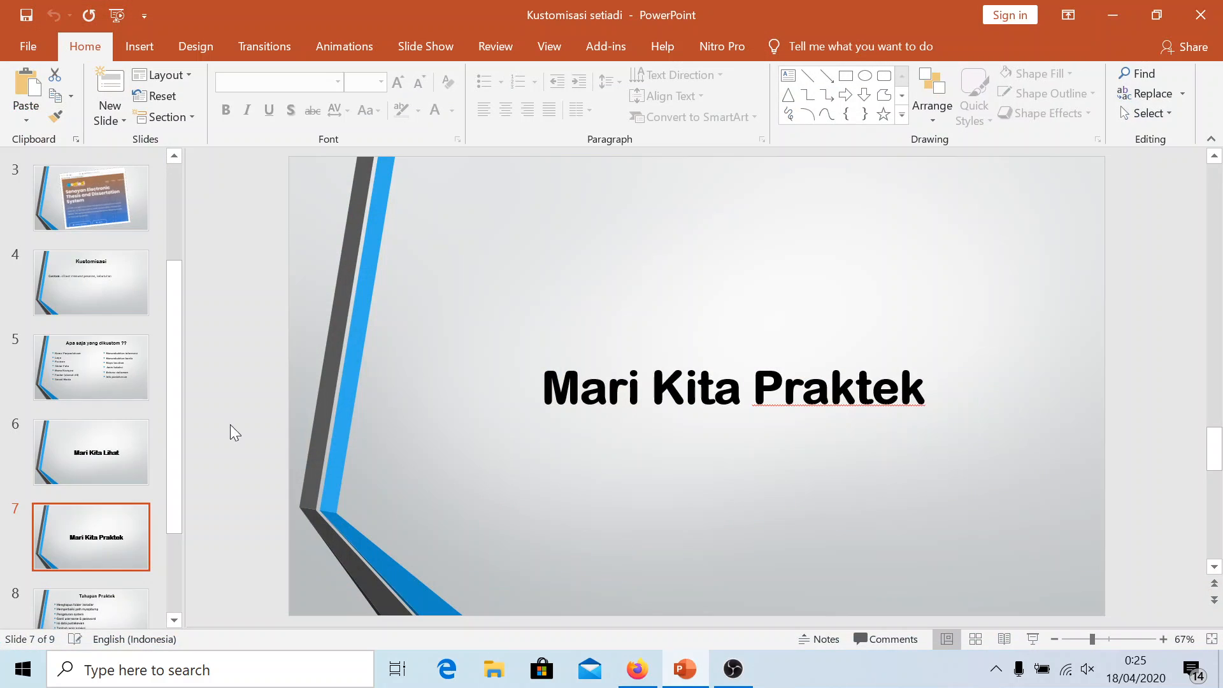
# Show slide 8 'Tahapan Praktek' and select its first step 'Menghapus folder installer', then return to Firefox
pyautogui.scroll(-2, 67, 535)
pyautogui.click(74, 538)
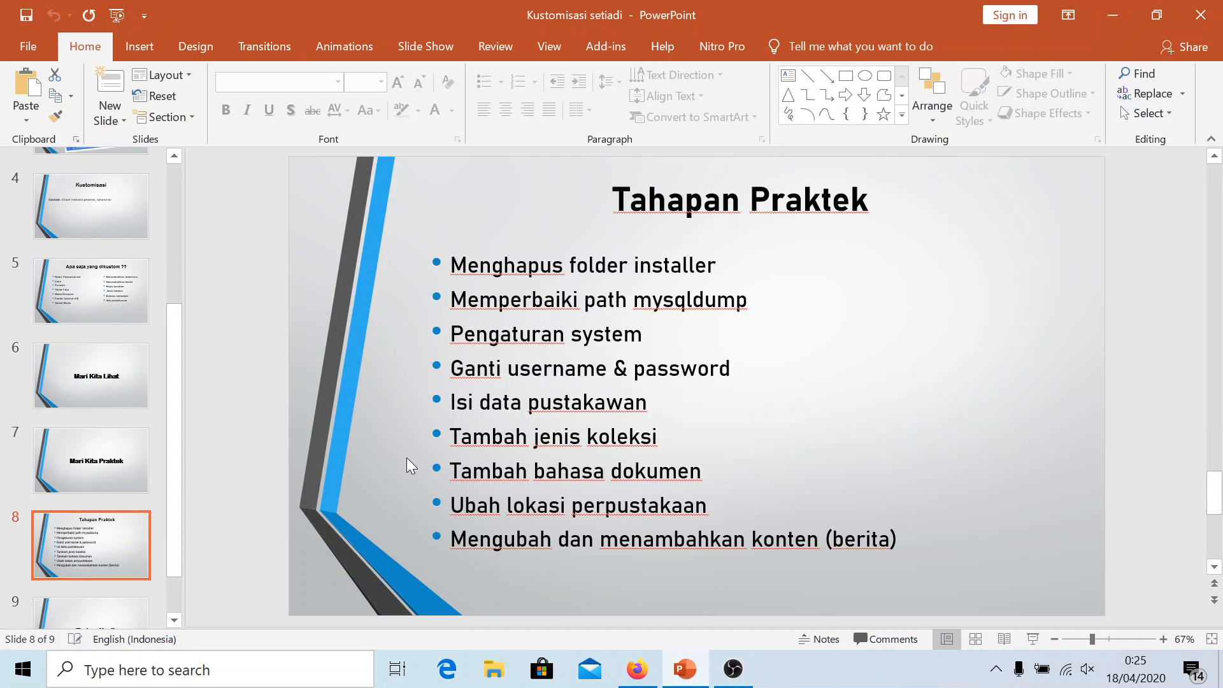
pyautogui.hotkey('shift', 'F5')
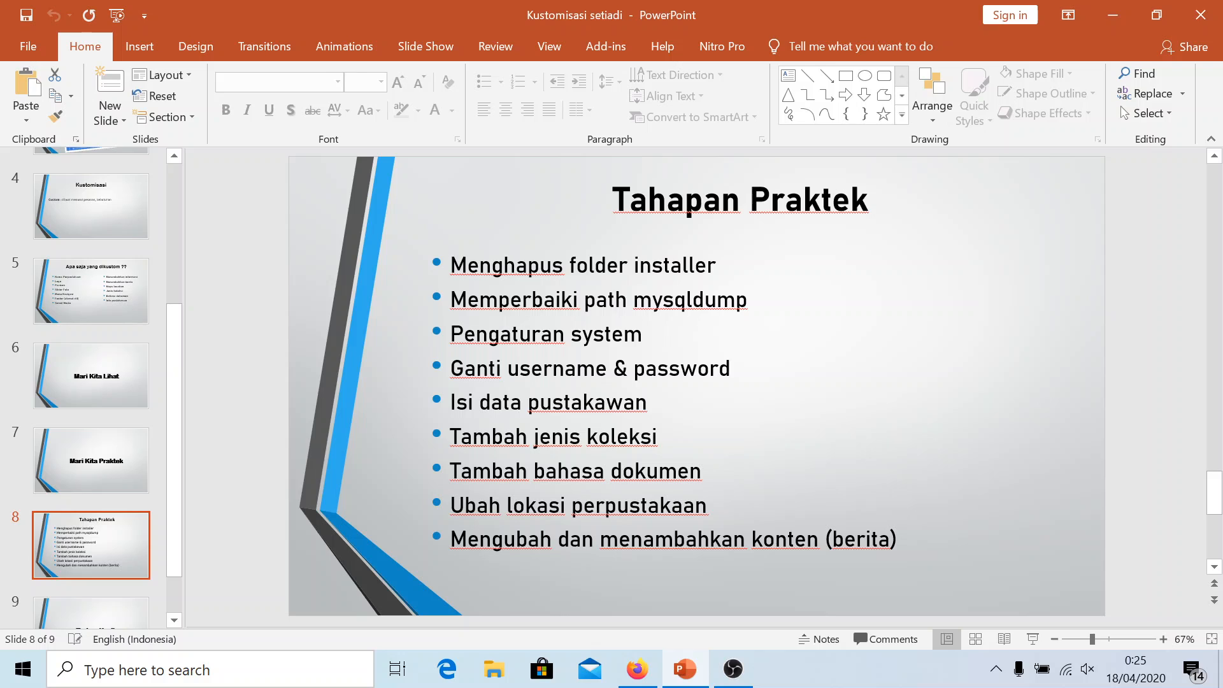
pyautogui.click(638, 265)
pyautogui.click(548, 258)
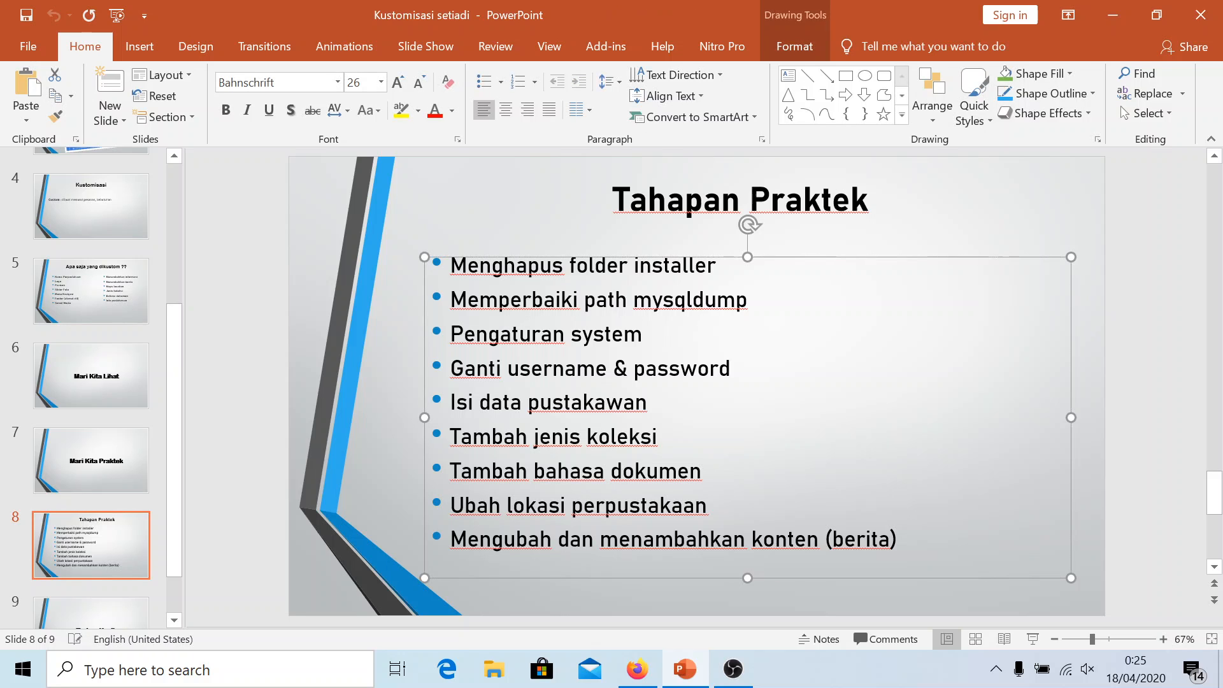
pyautogui.moveTo(450, 265); pyautogui.dragTo(721, 268)
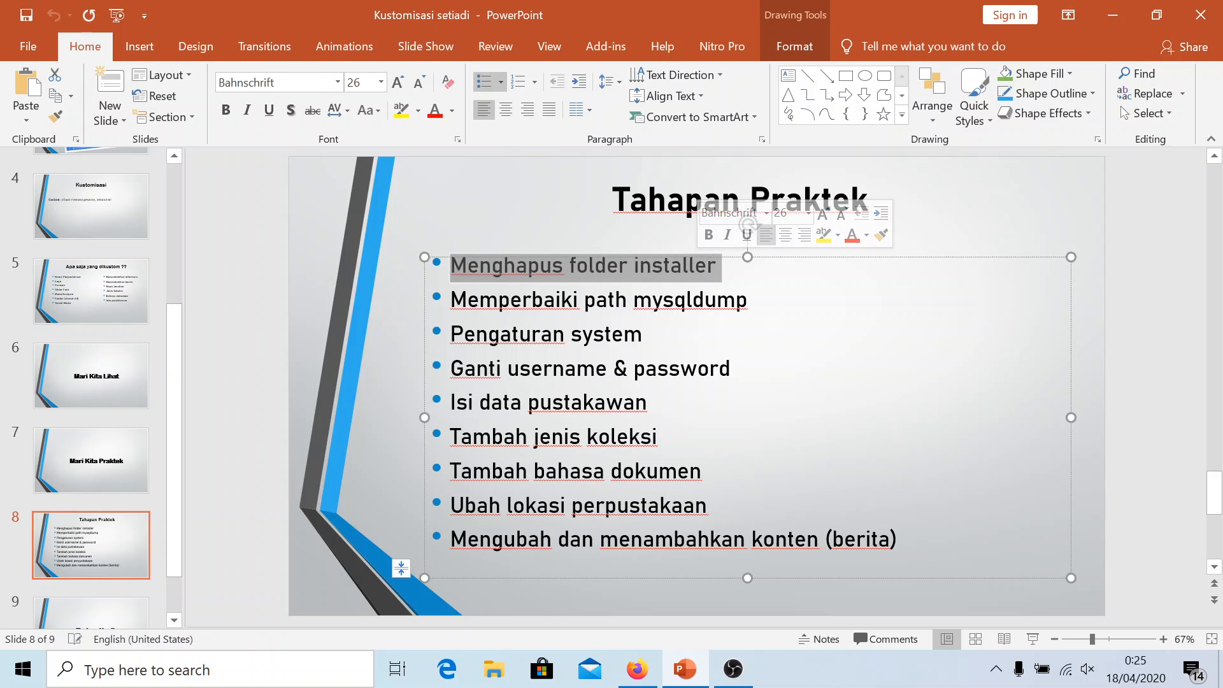
pyautogui.click(1087, 251)
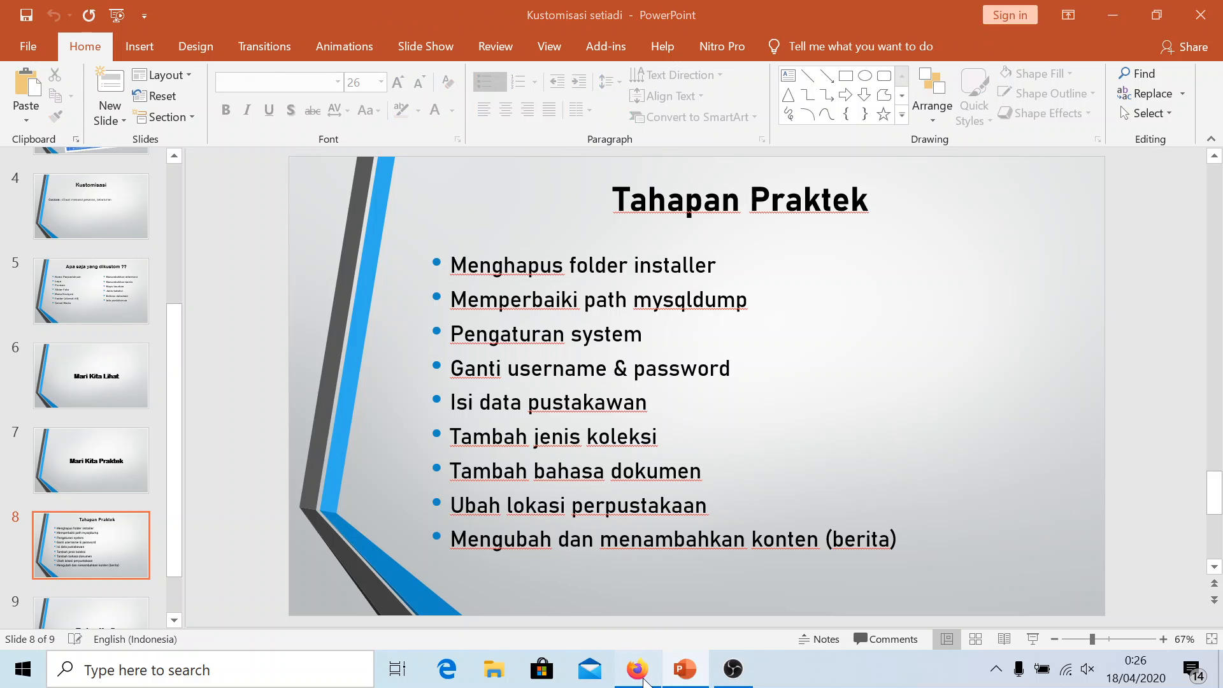
pyautogui.click(637, 669)
# Log in through MASUK Pustakawan to the admin dashboard using the saved admin credentials
pyautogui.click(1112, 171)
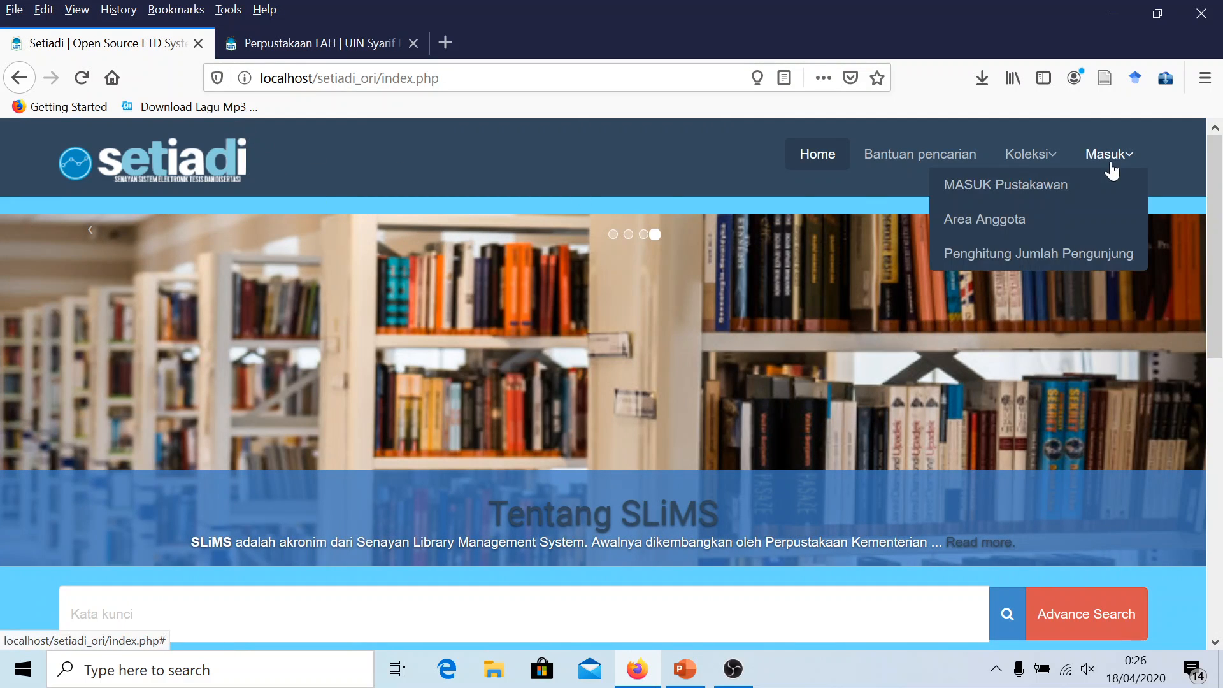
pyautogui.click(1058, 189)
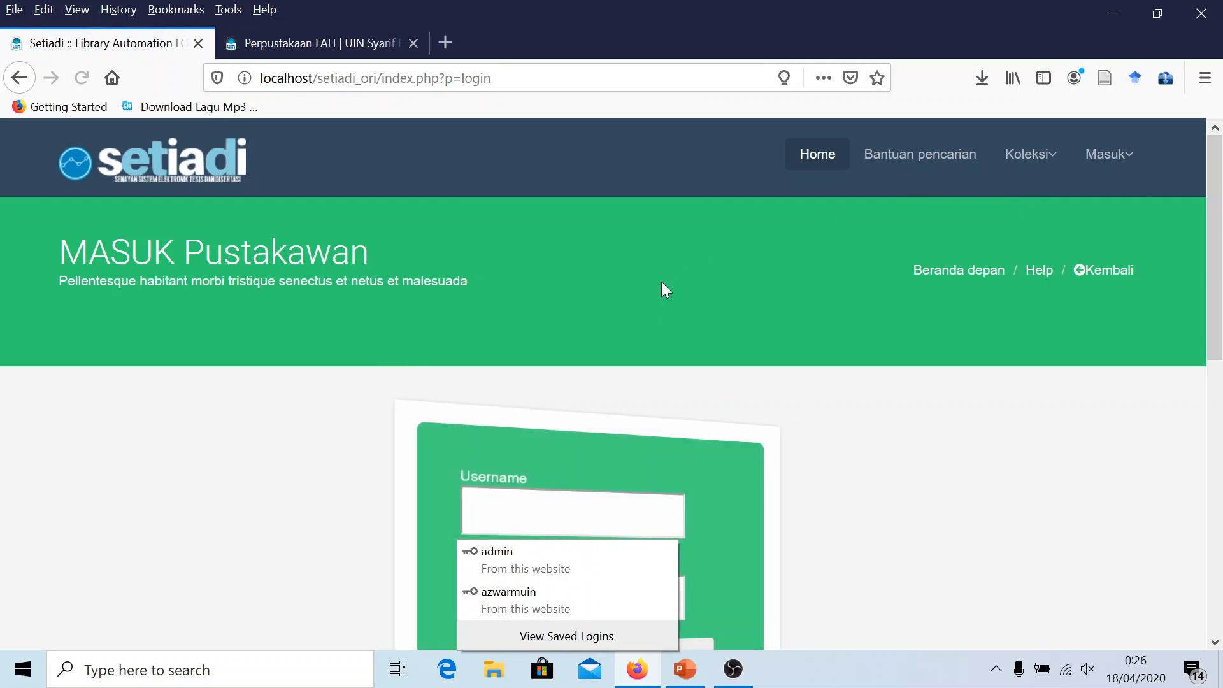
pyautogui.click(564, 559)
pyautogui.scroll(-2, 604, 382)
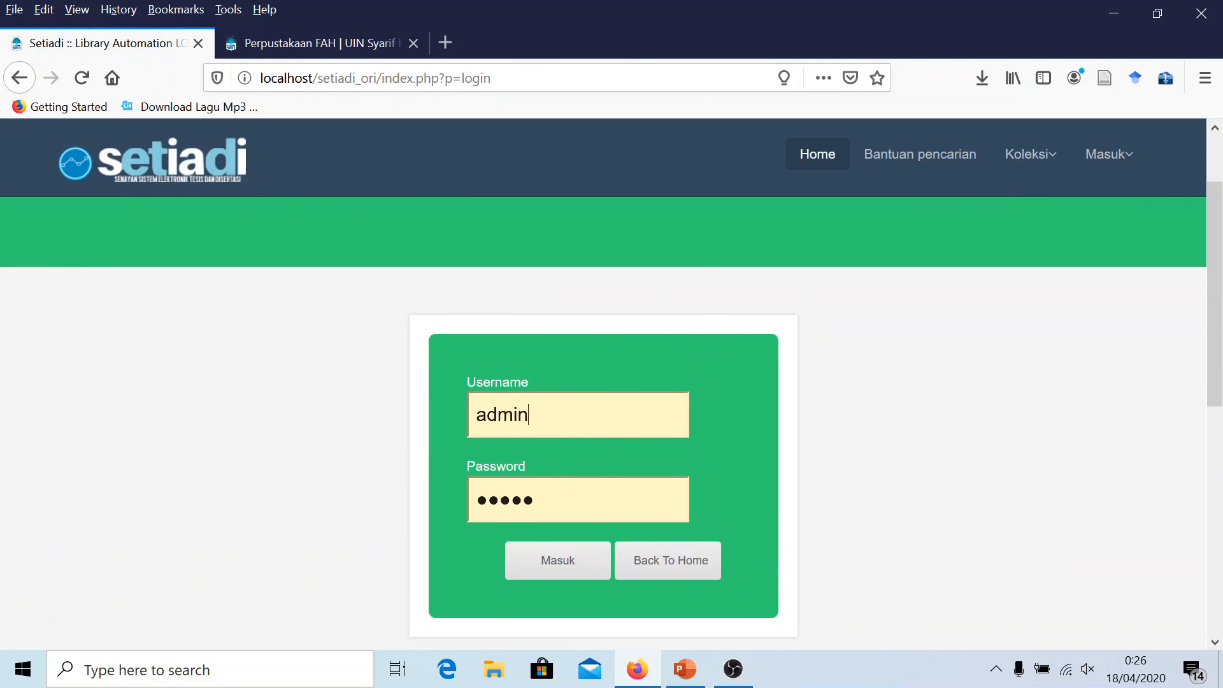
pyautogui.click(565, 555)
pyautogui.click(578, 569)
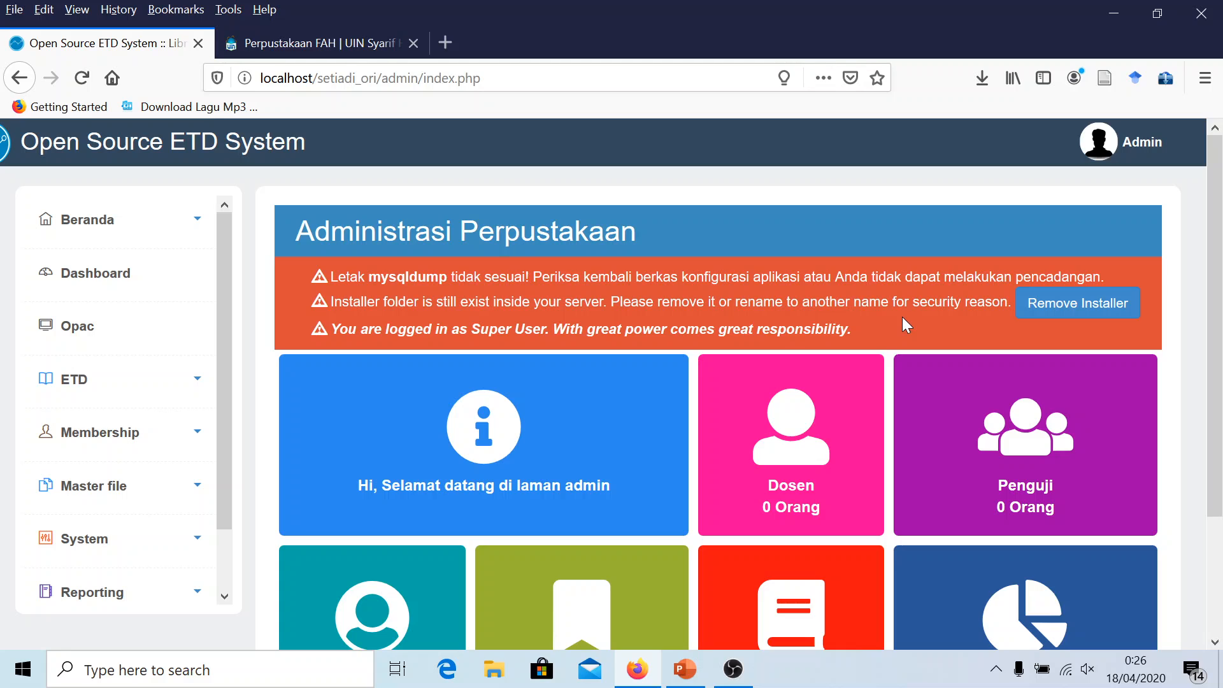
# Remove the installer folder from the dashboard warning and confirm, then return to PowerPoint
pyautogui.moveTo(913, 302); pyautogui.dragTo(961, 302)
pyautogui.click(1001, 326)
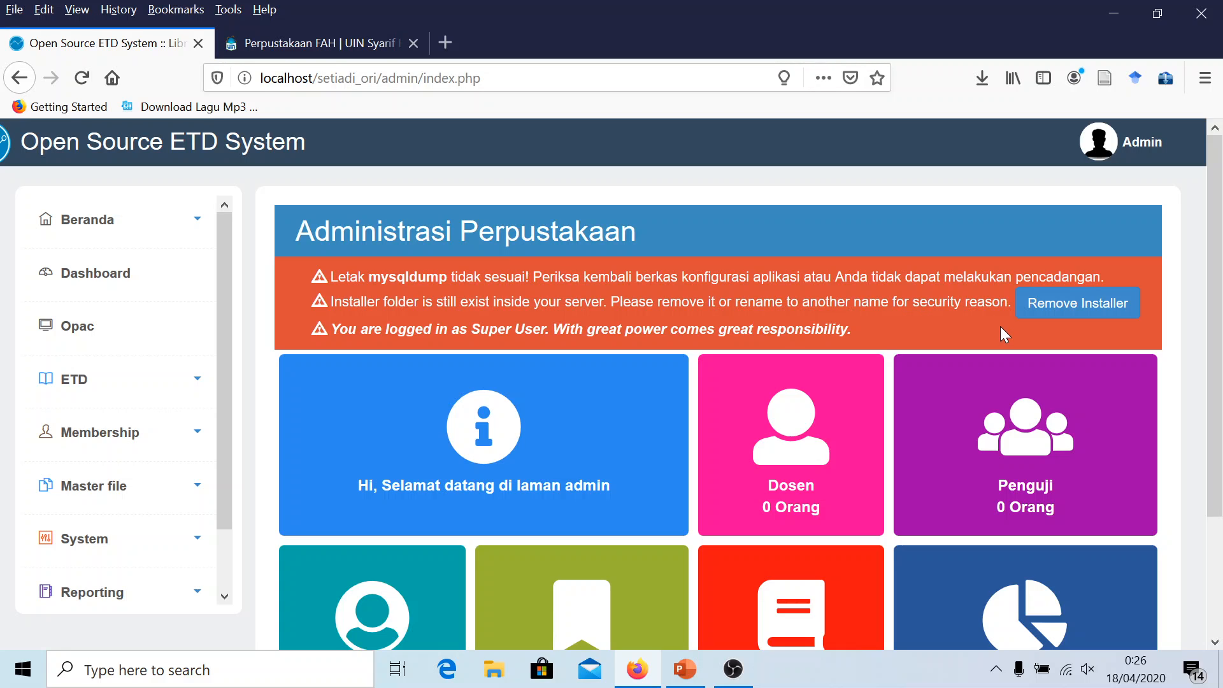
pyautogui.click(1075, 309)
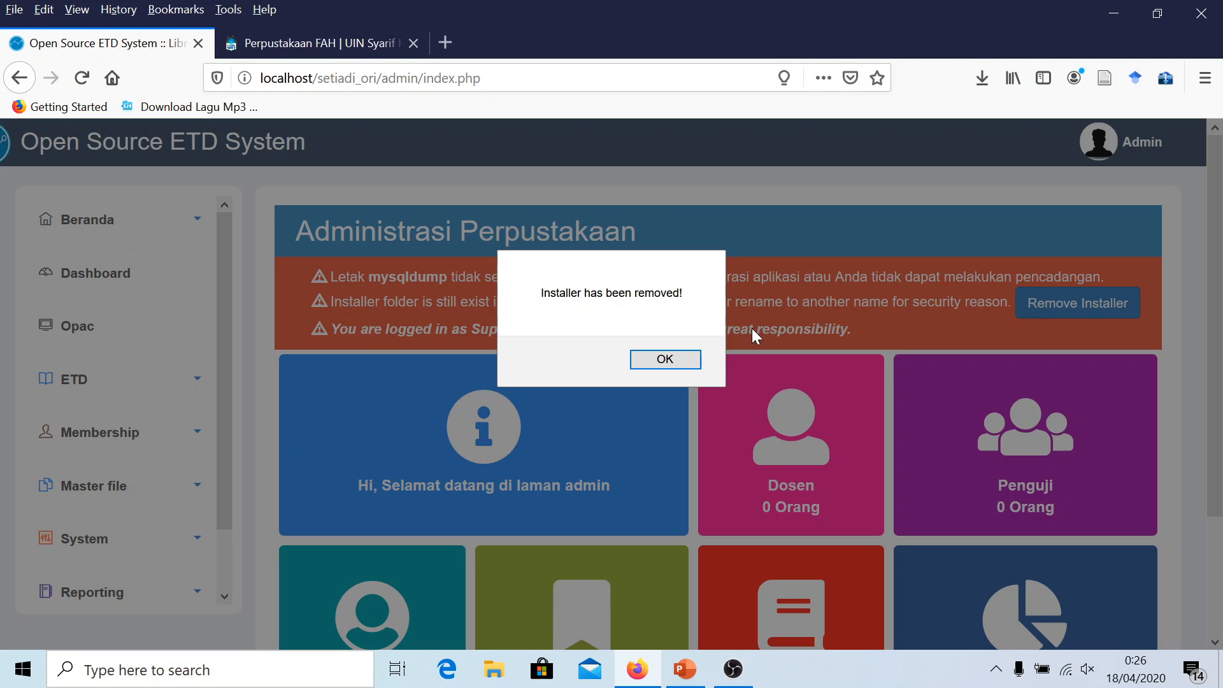
pyautogui.click(672, 362)
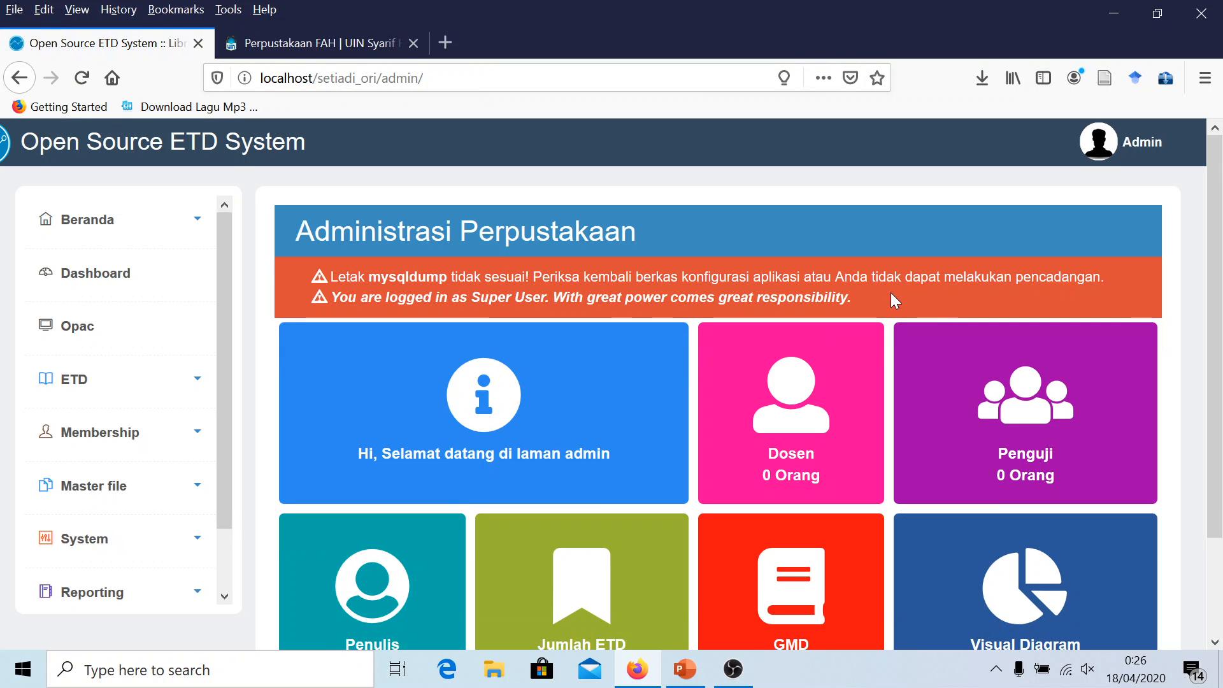
pyautogui.click(685, 669)
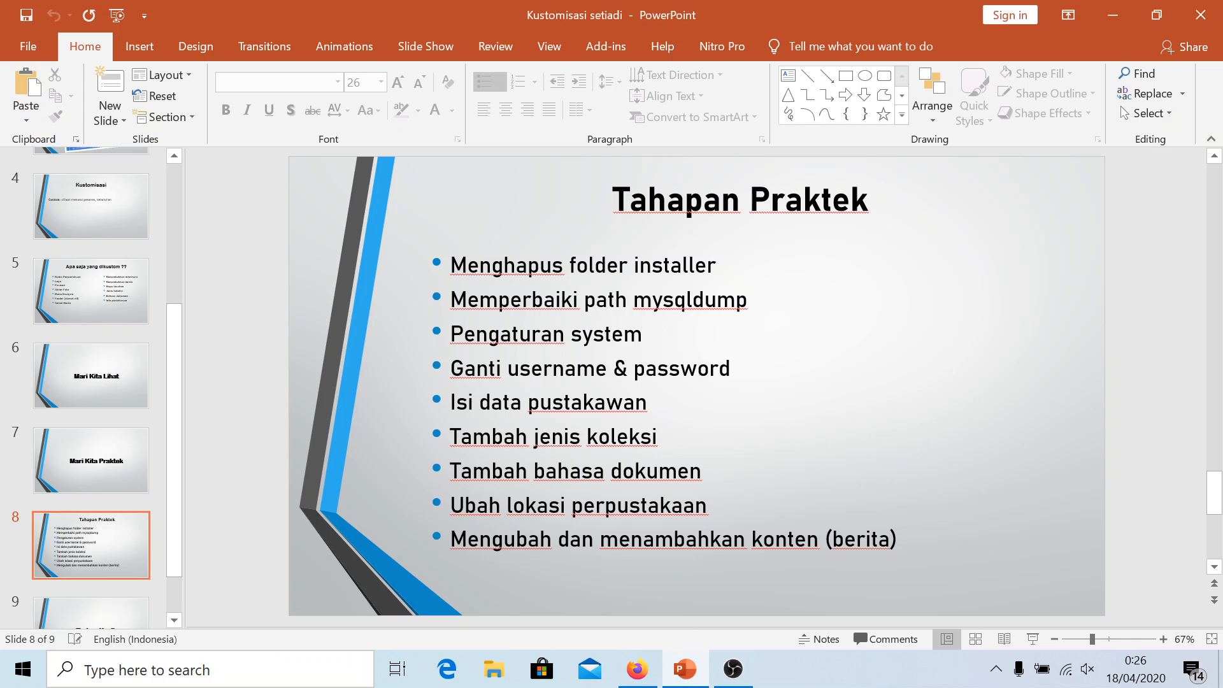
# Colour the first step 'Menghapus folder installer' red to mark it done, then return to the Setiadi admin
pyautogui.click(627, 299)
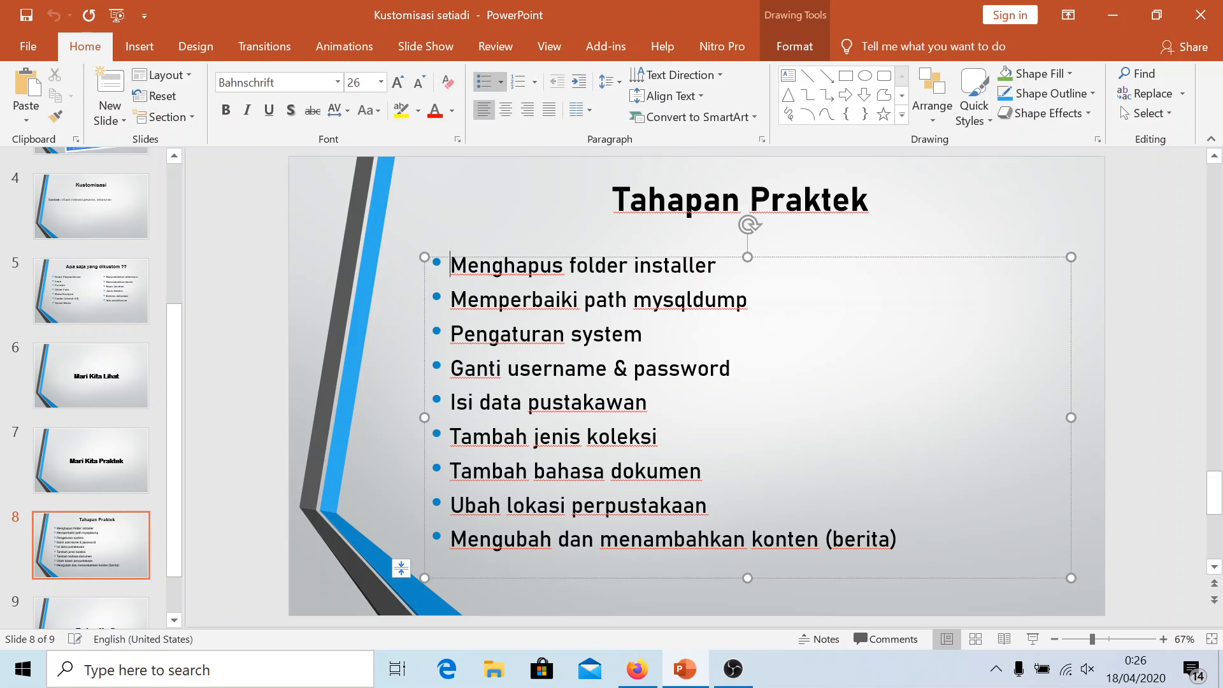
pyautogui.hotkey('ctrl', 'shift', 'Right')
pyautogui.hotkey('ctrl', 'shift', 'Right')
pyautogui.hotkey('ctrl', 'shift', 'Right')
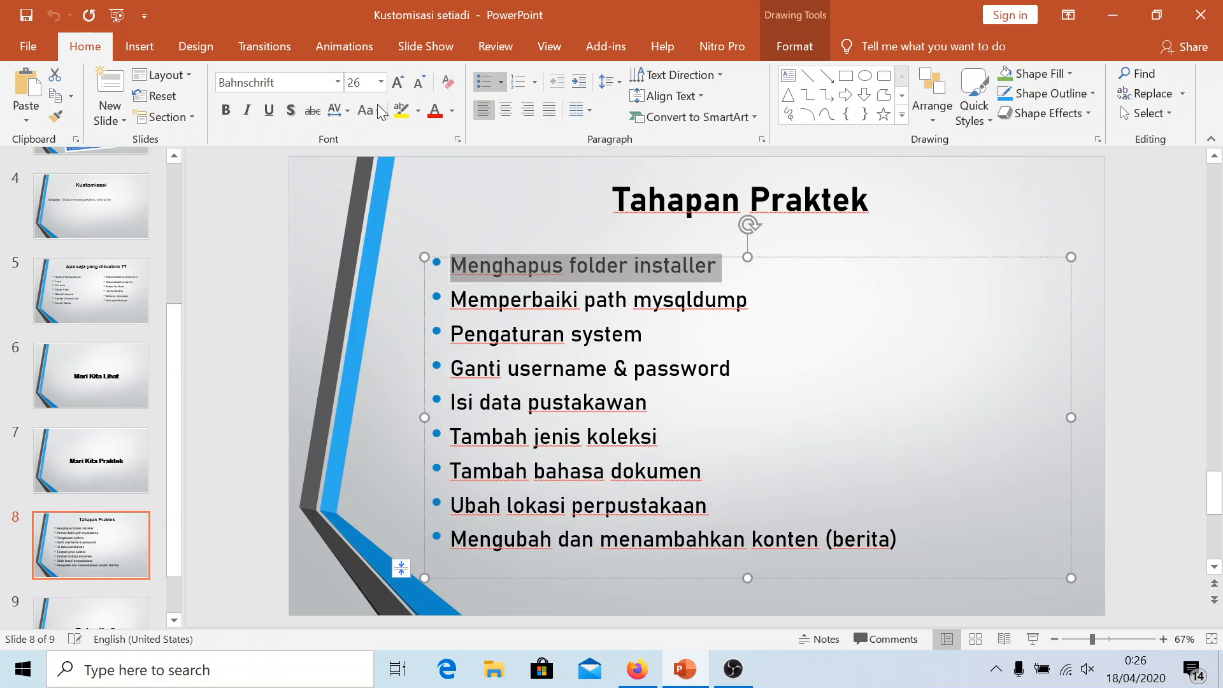
pyautogui.click(434, 113)
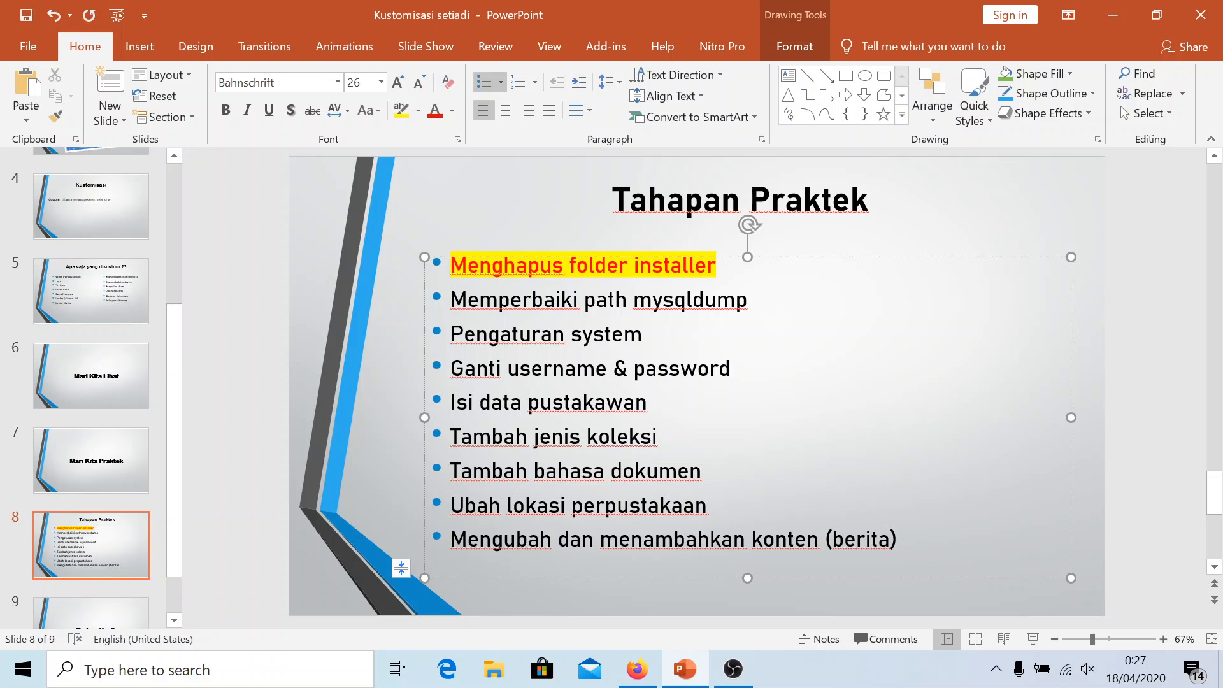
pyautogui.moveTo(451, 300); pyautogui.dragTo(751, 303)
pyautogui.click(748, 303)
pyautogui.click(639, 671)
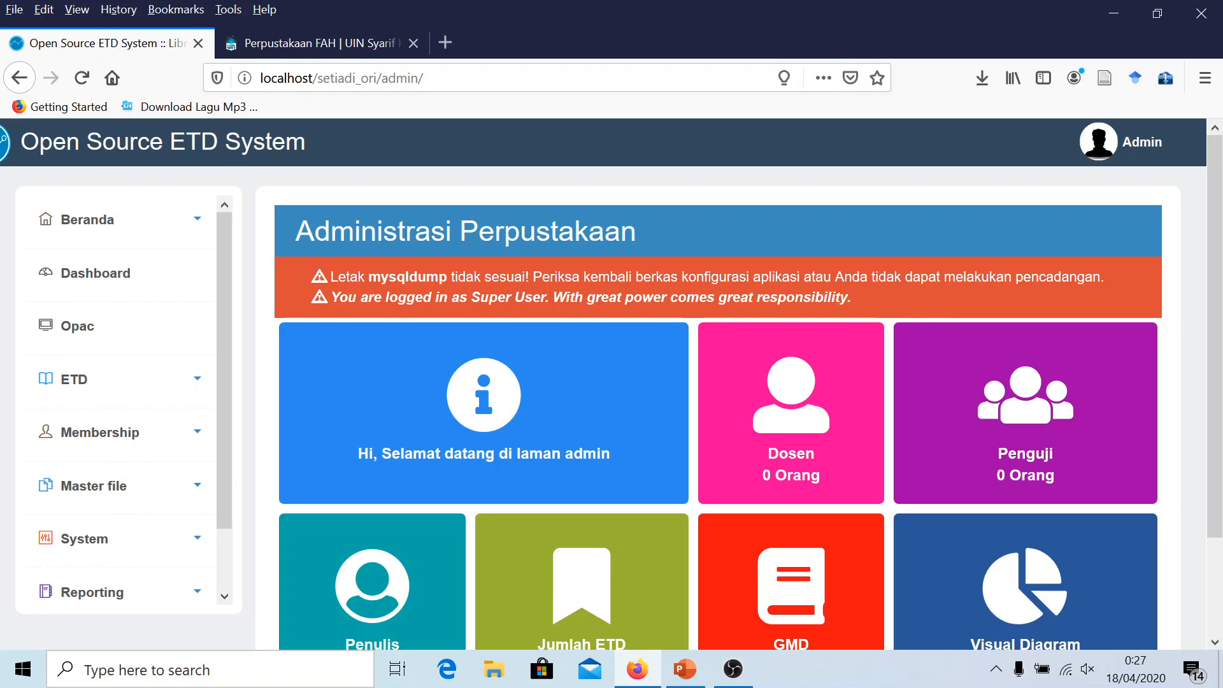
# Read the mysqldump location warning on the dashboard and scroll the admin sidebar
pyautogui.moveTo(338, 277); pyautogui.dragTo(1085, 276)
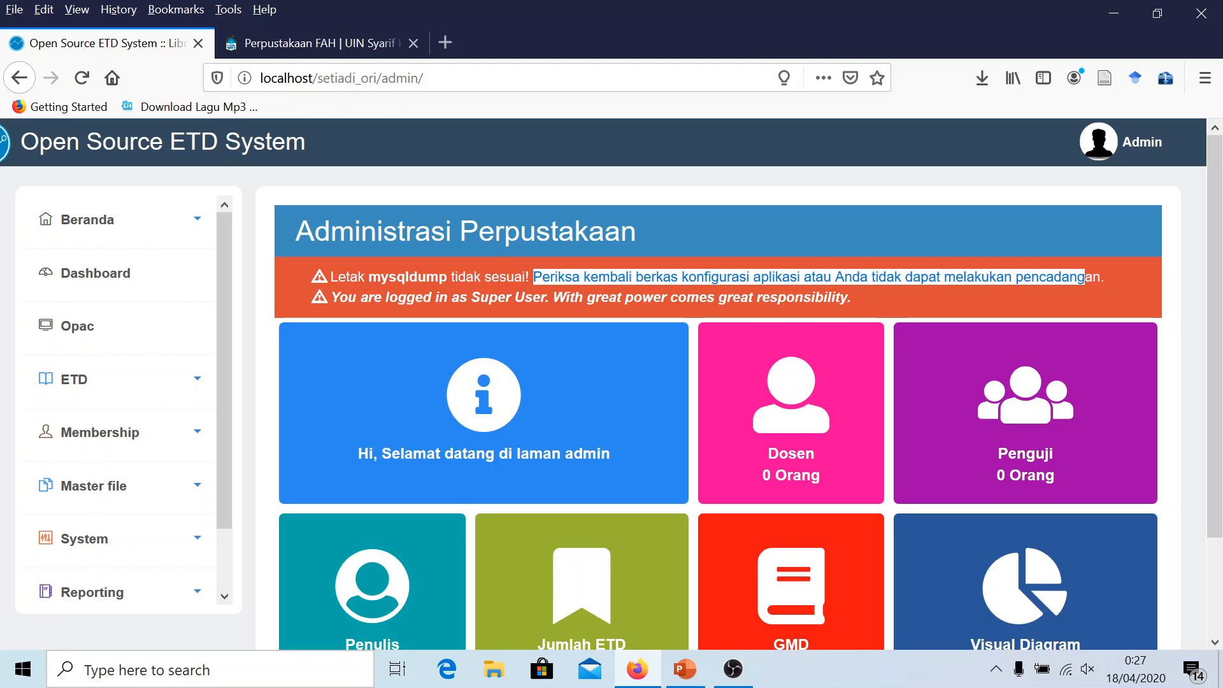
pyautogui.click(1121, 300)
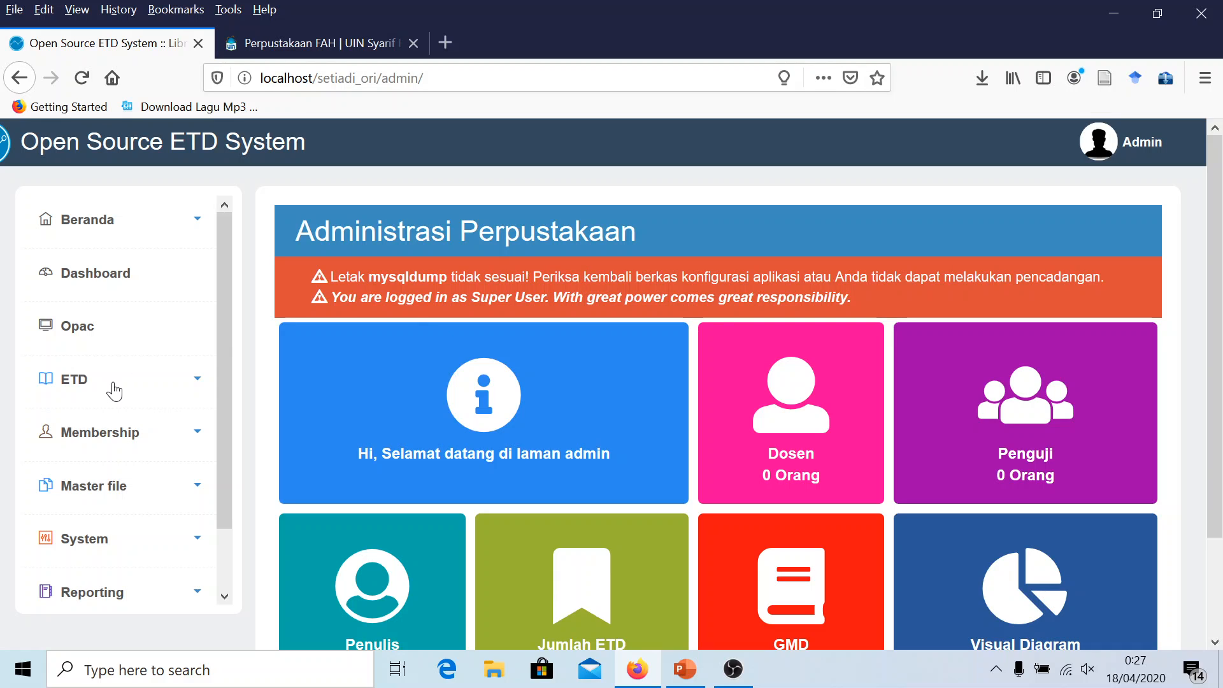
pyautogui.scroll(-2, 121, 395)
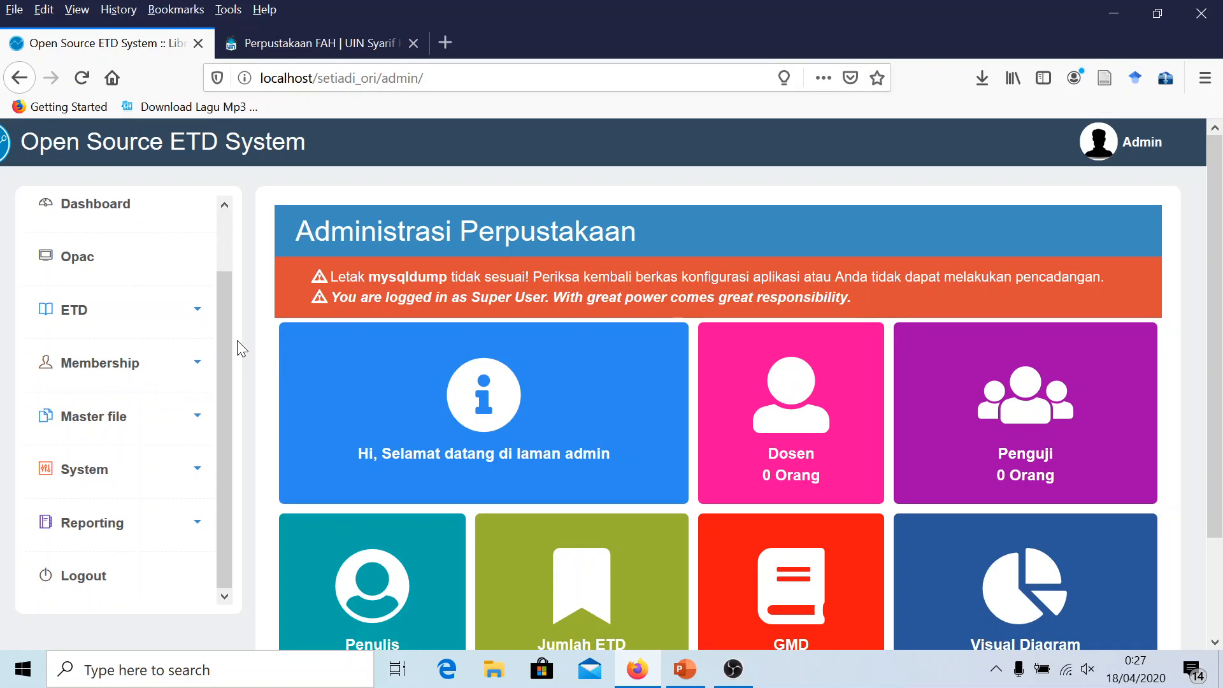
pyautogui.scroll(2, 223, 345)
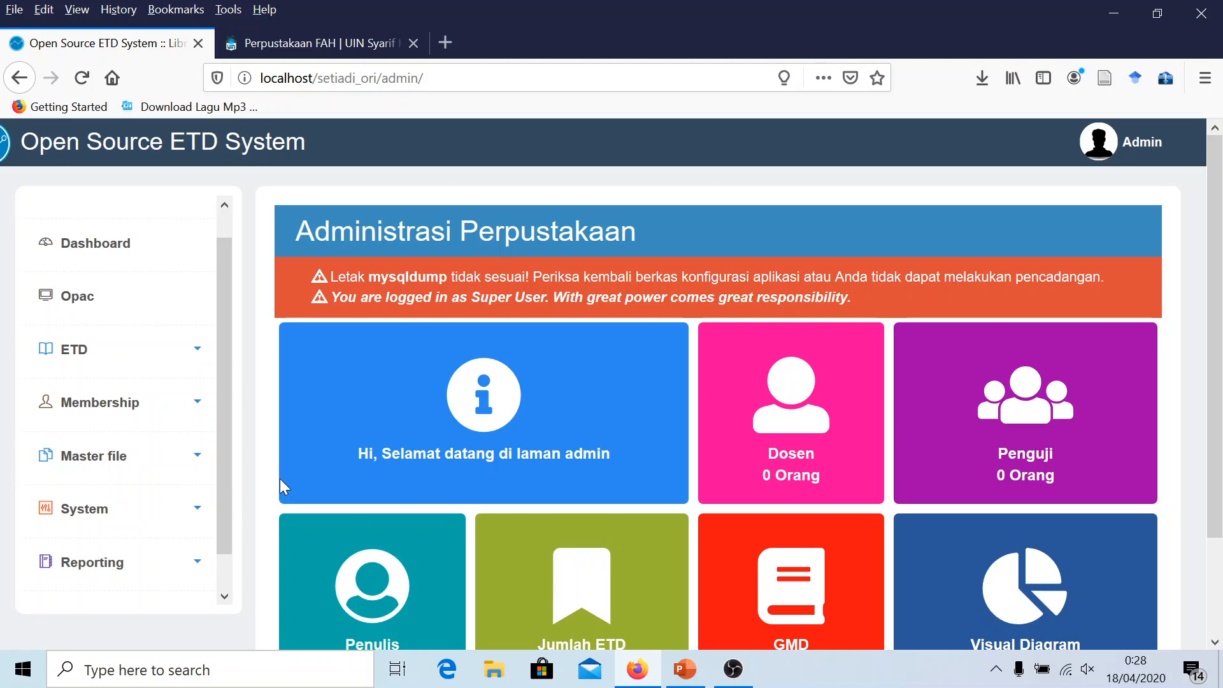
pyautogui.moveTo(223, 414); pyautogui.dragTo(215, 464)
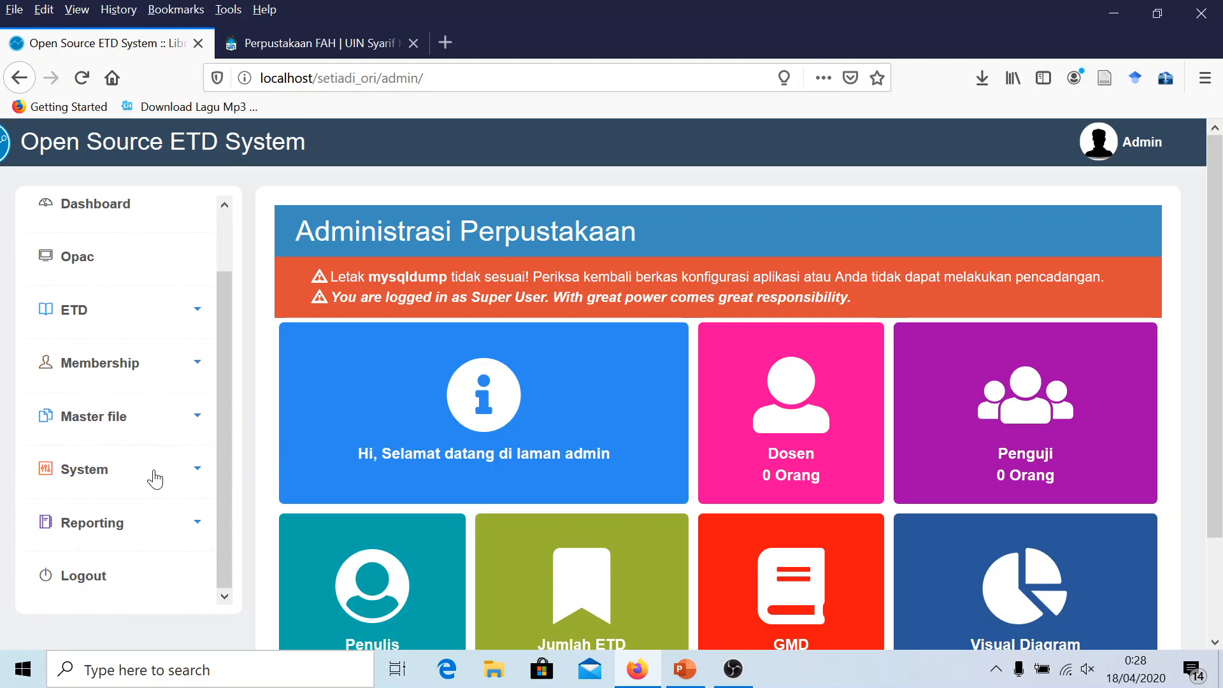
# Create a new backup from System > Salinan Pangkalan Data and select the oldest backup's file path
pyautogui.click(101, 476)
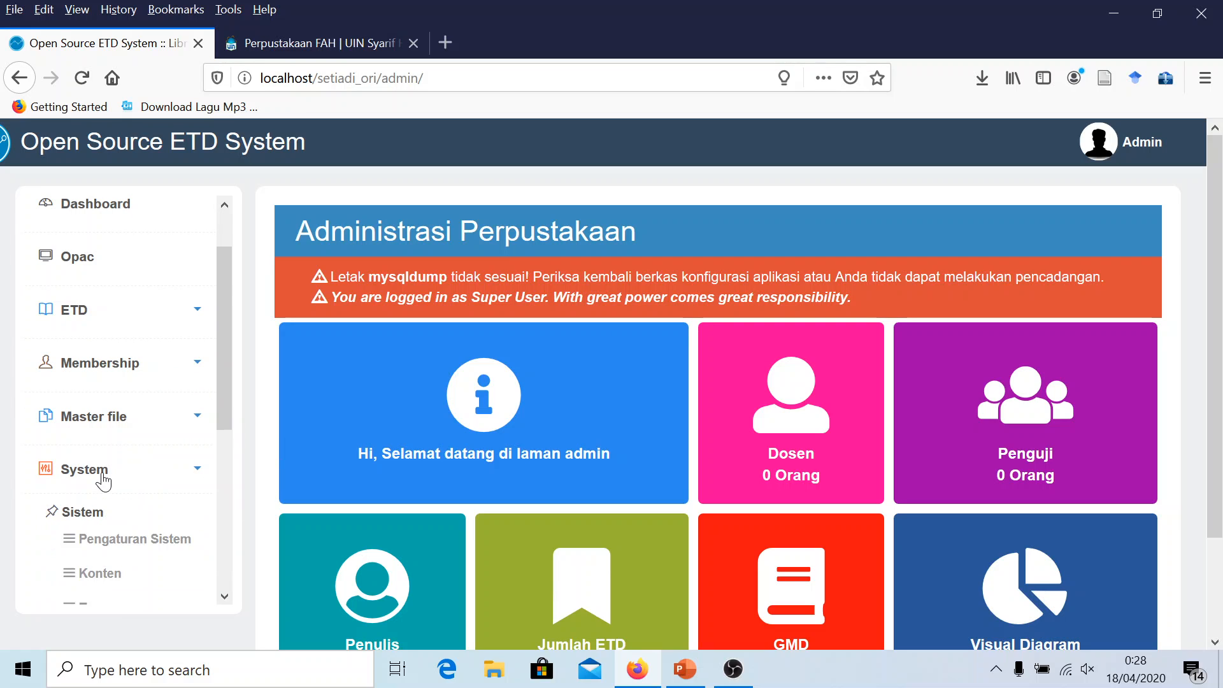
pyautogui.scroll(-4, 96, 478)
pyautogui.scroll(-6, 102, 538)
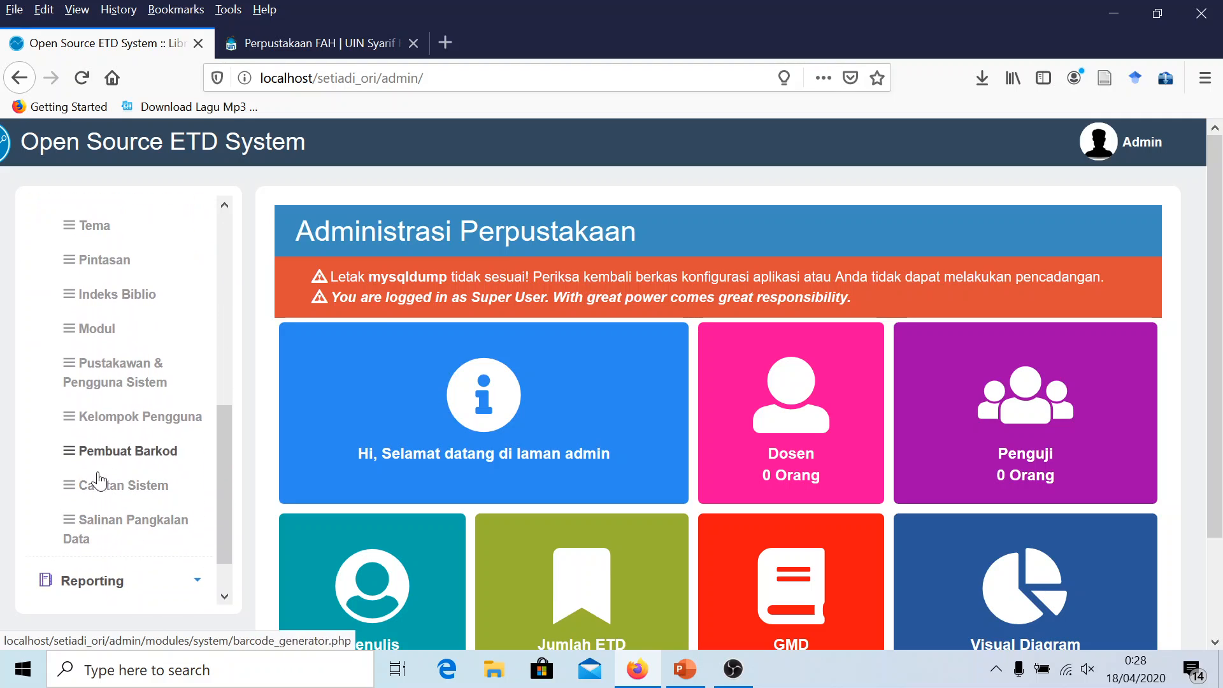
pyautogui.click(107, 527)
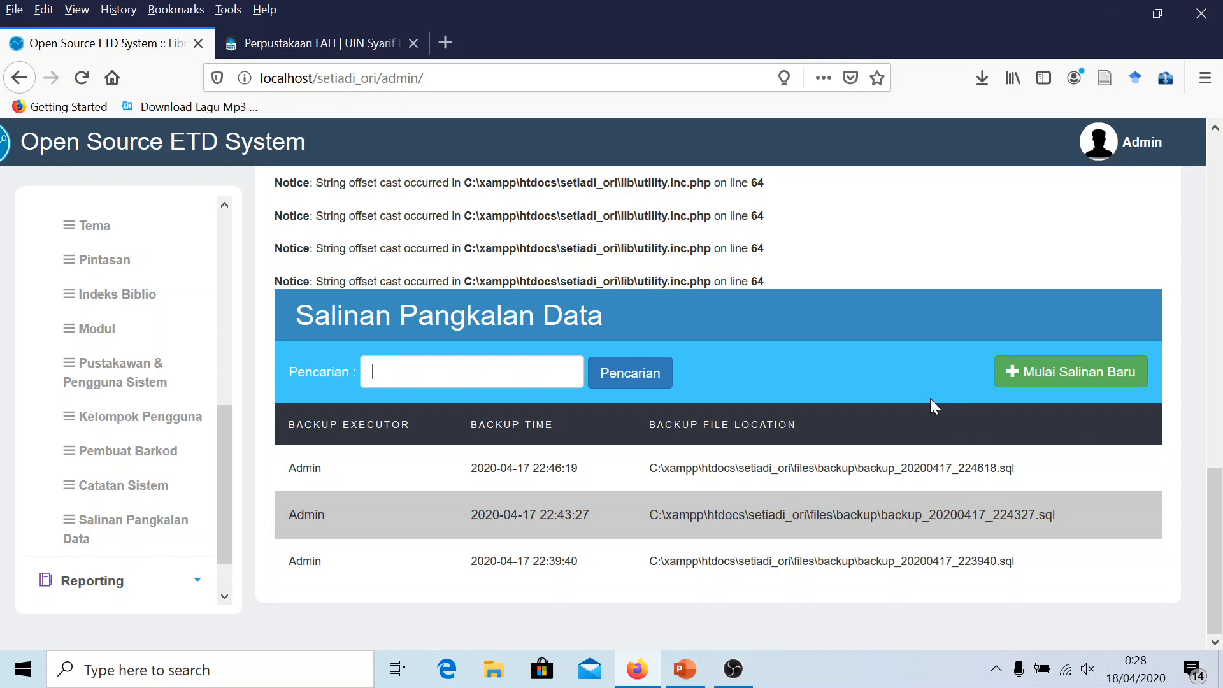
pyautogui.click(1064, 379)
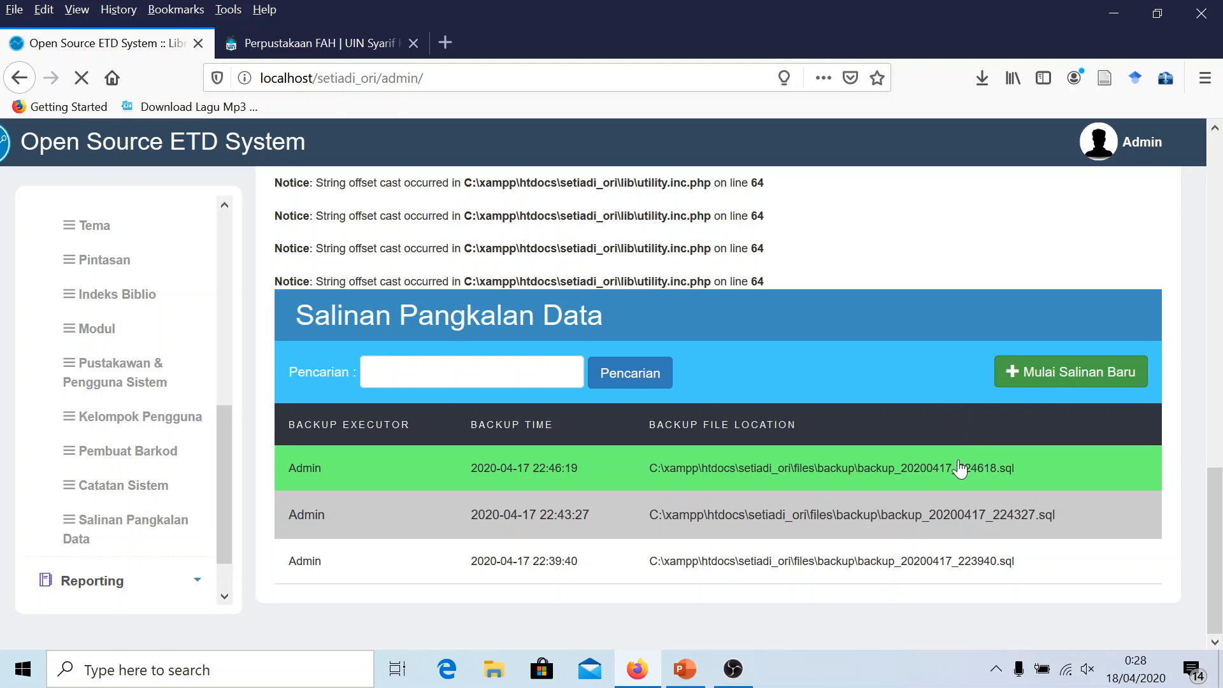
pyautogui.scroll(-1, 935, 483)
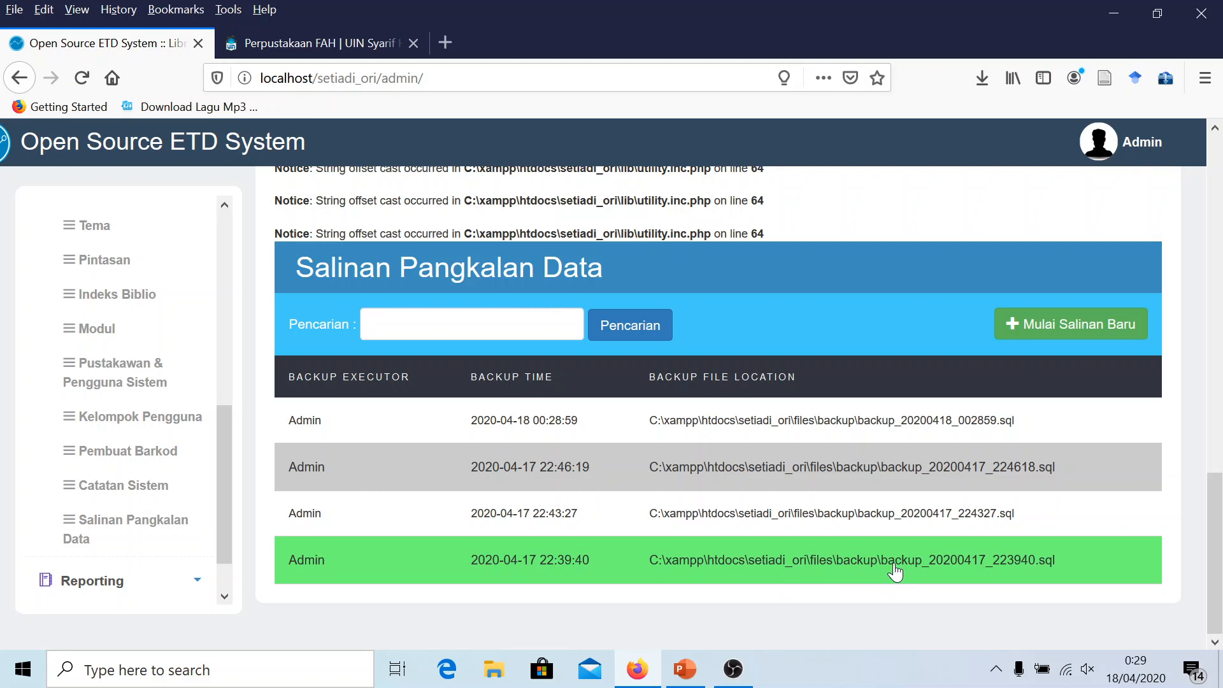
pyautogui.moveTo(1078, 571); pyautogui.dragTo(653, 565)
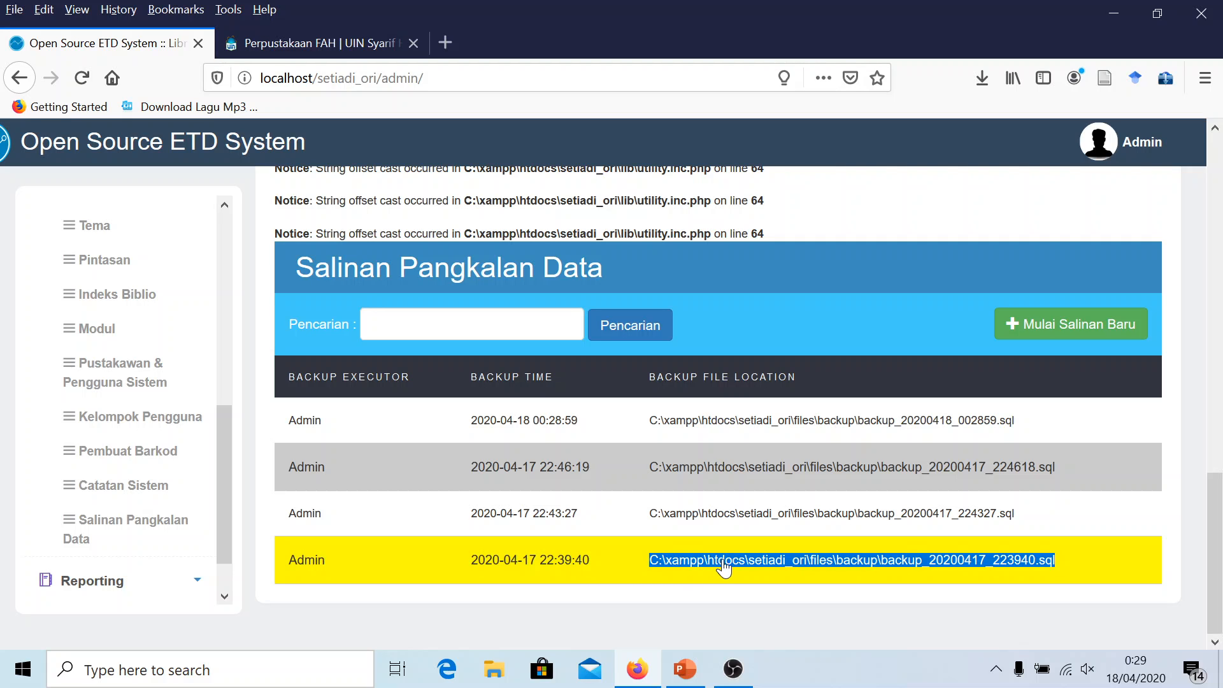
# Browse File Explorer to C:\xampp\htdocs\setiadi_ori\files and select the backup folder
pyautogui.click(495, 678)
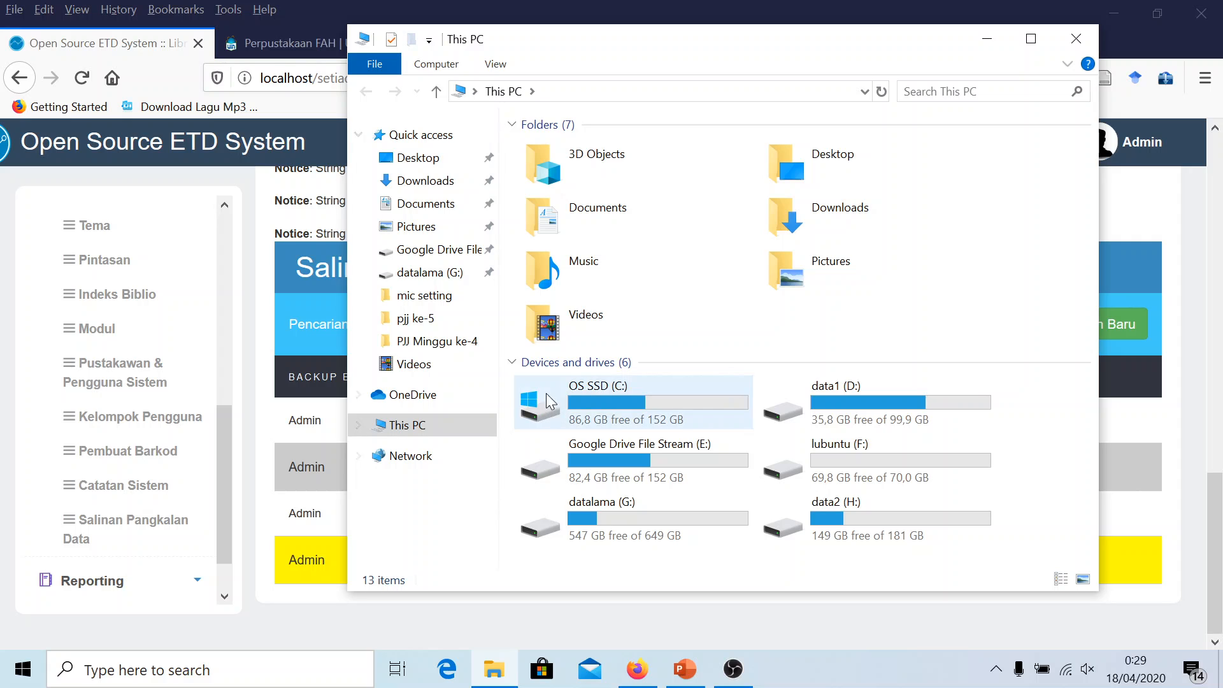
pyautogui.click(635, 385)
pyautogui.doubleClick(634, 385)
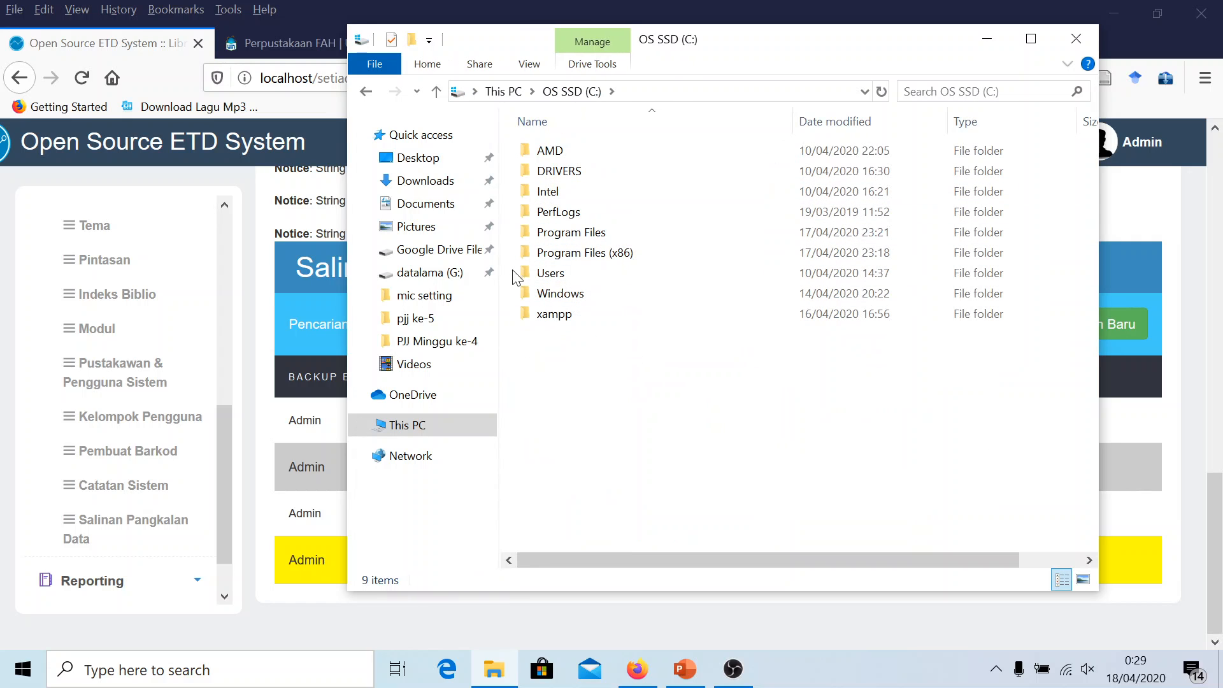
pyautogui.doubleClick(543, 315)
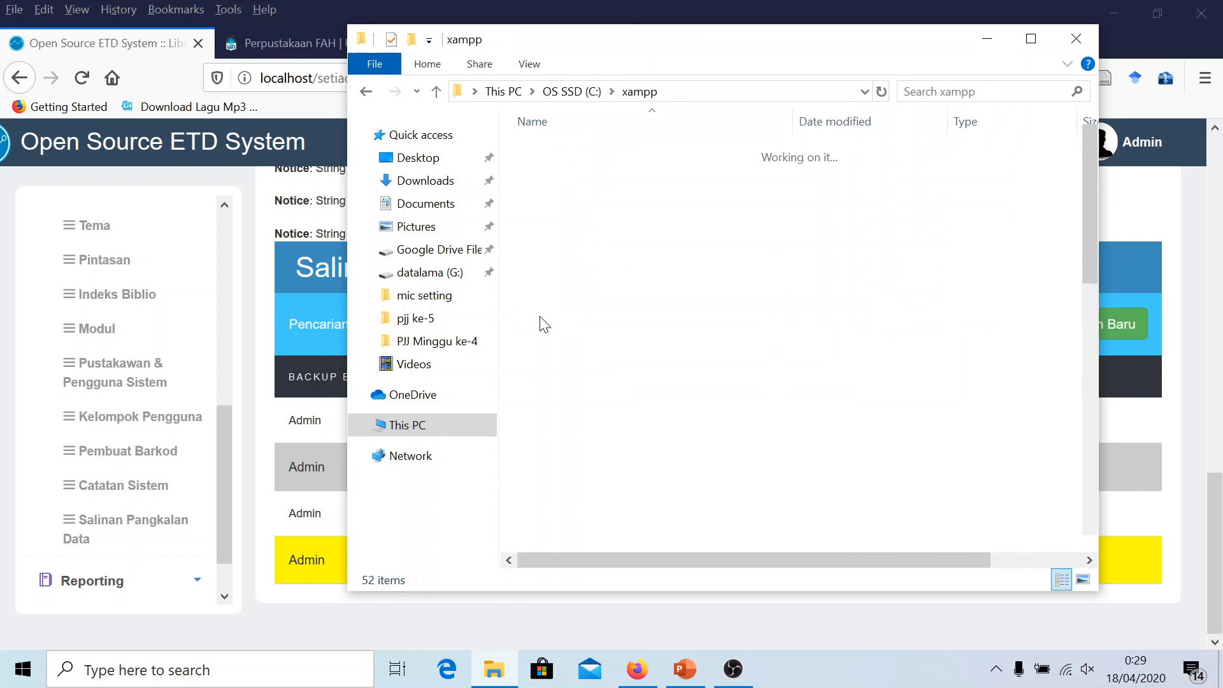
pyautogui.doubleClick(576, 252)
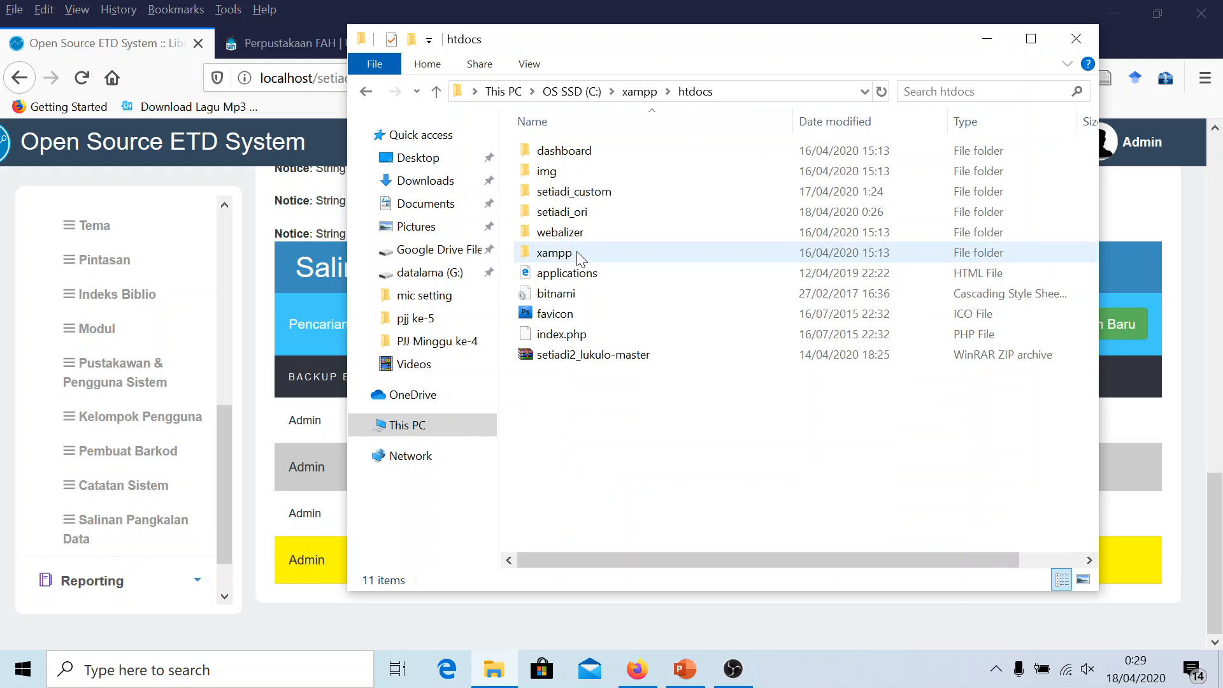
pyautogui.click(566, 218)
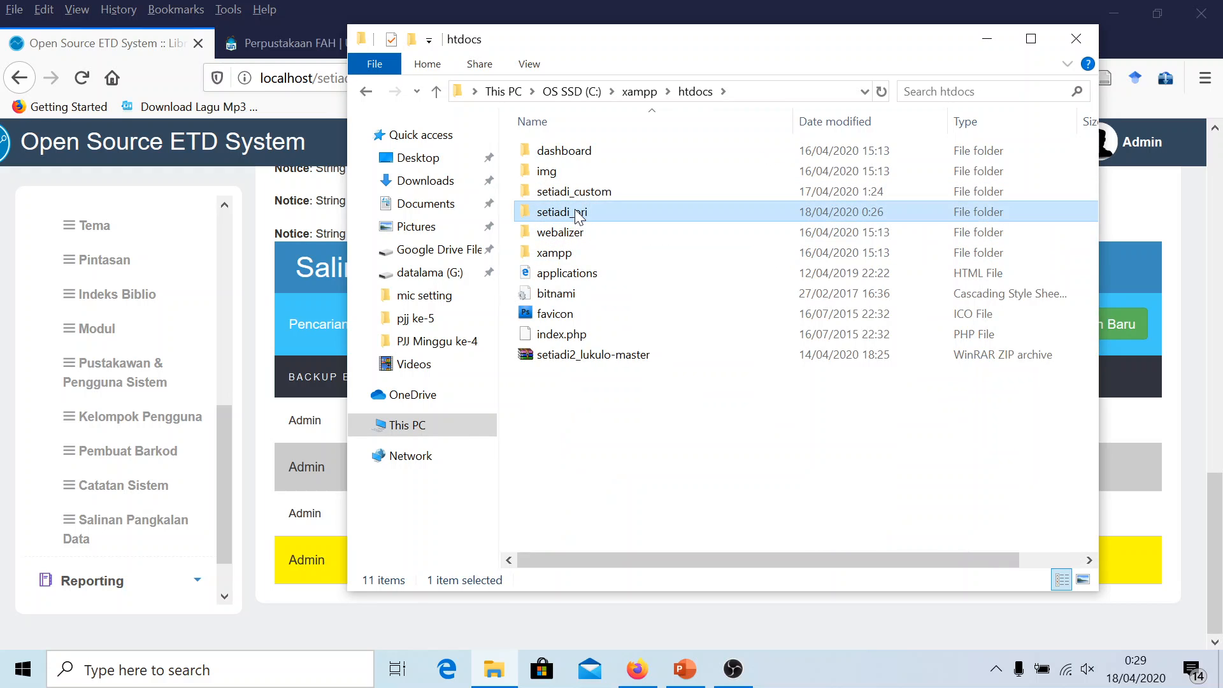
pyautogui.doubleClick(578, 216)
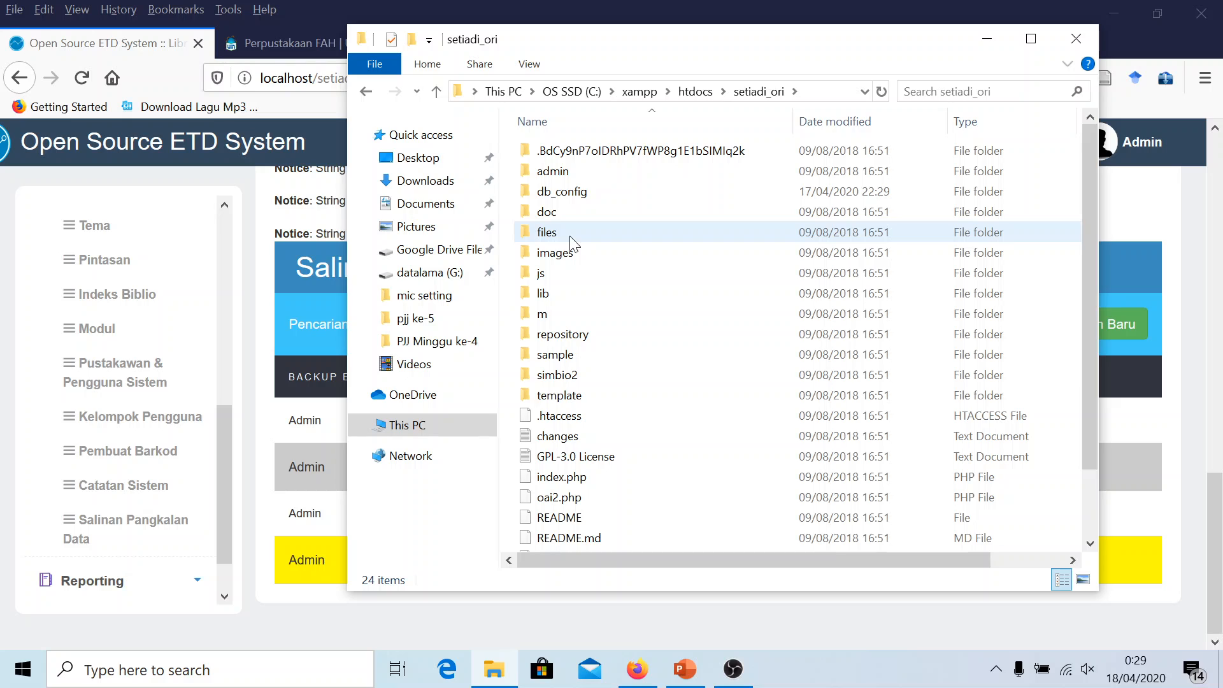
pyautogui.doubleClick(570, 234)
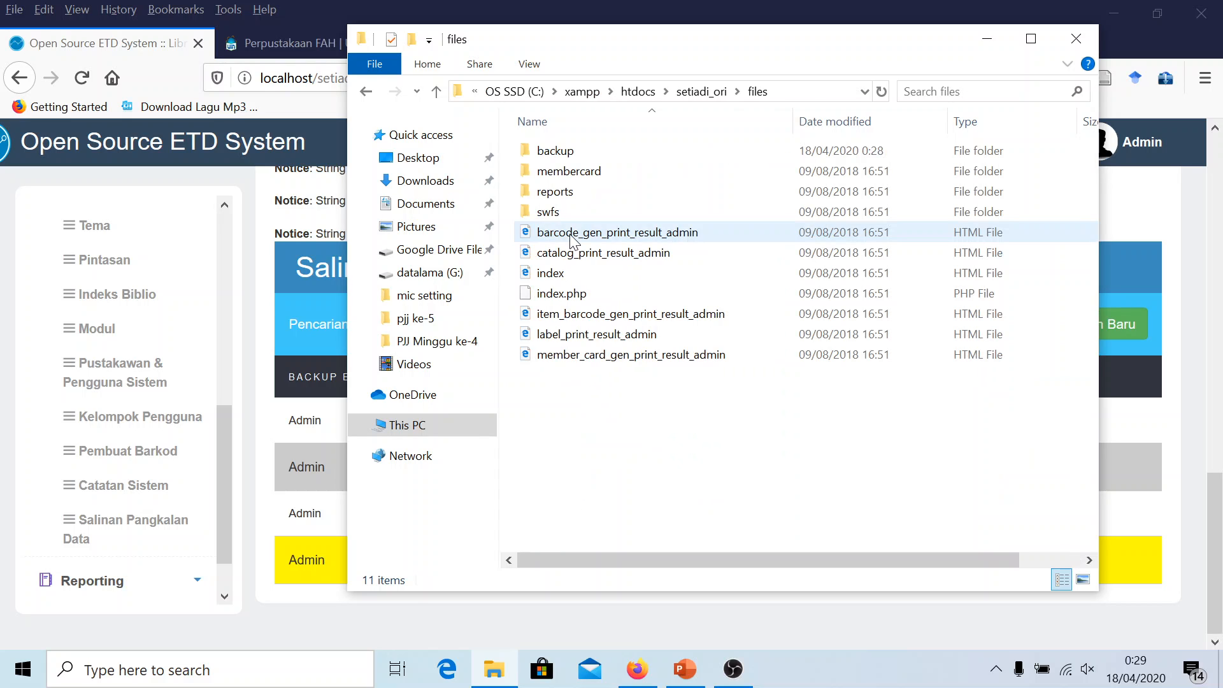
pyautogui.click(565, 152)
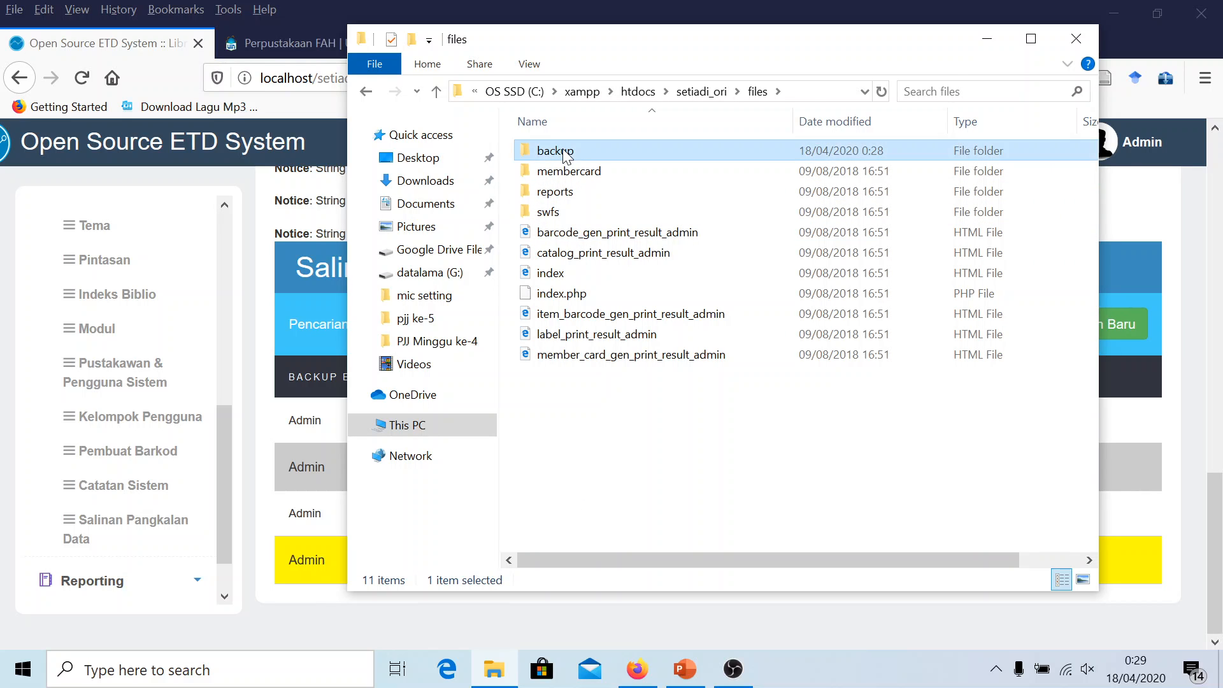
# Open the backup folder, select backup_20200418_002859.sql and maximize the window
pyautogui.moveTo(602, 40); pyautogui.dragTo(479, 56)
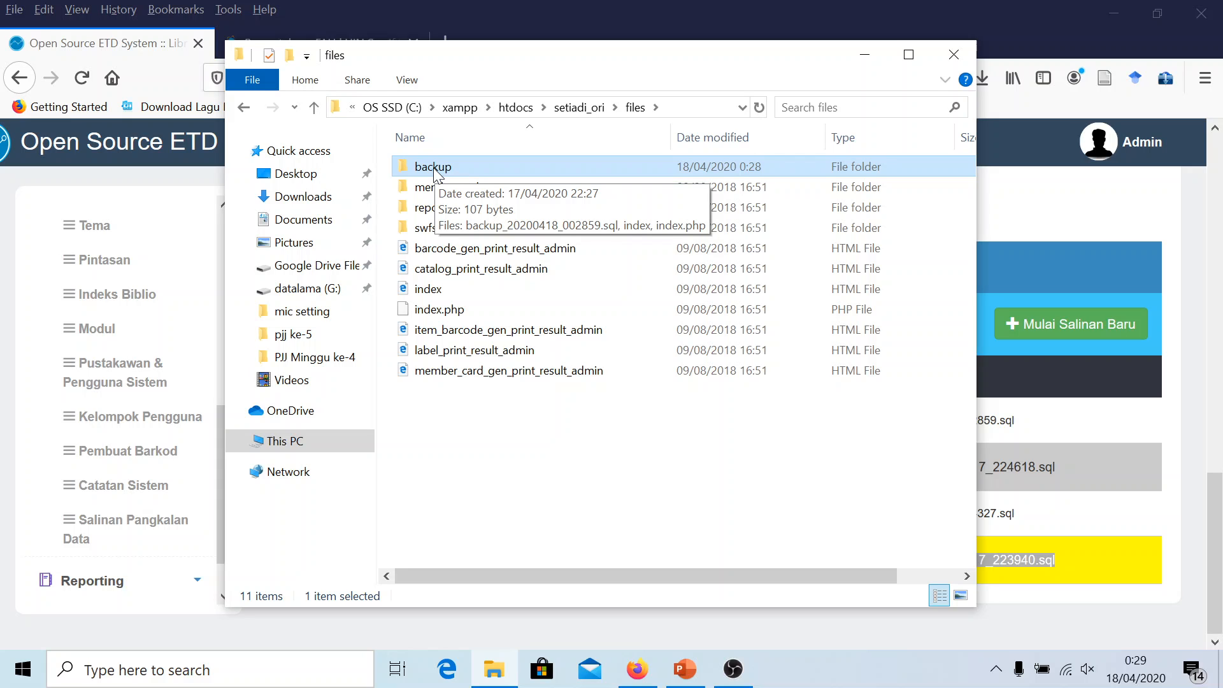
pyautogui.doubleClick(433, 167)
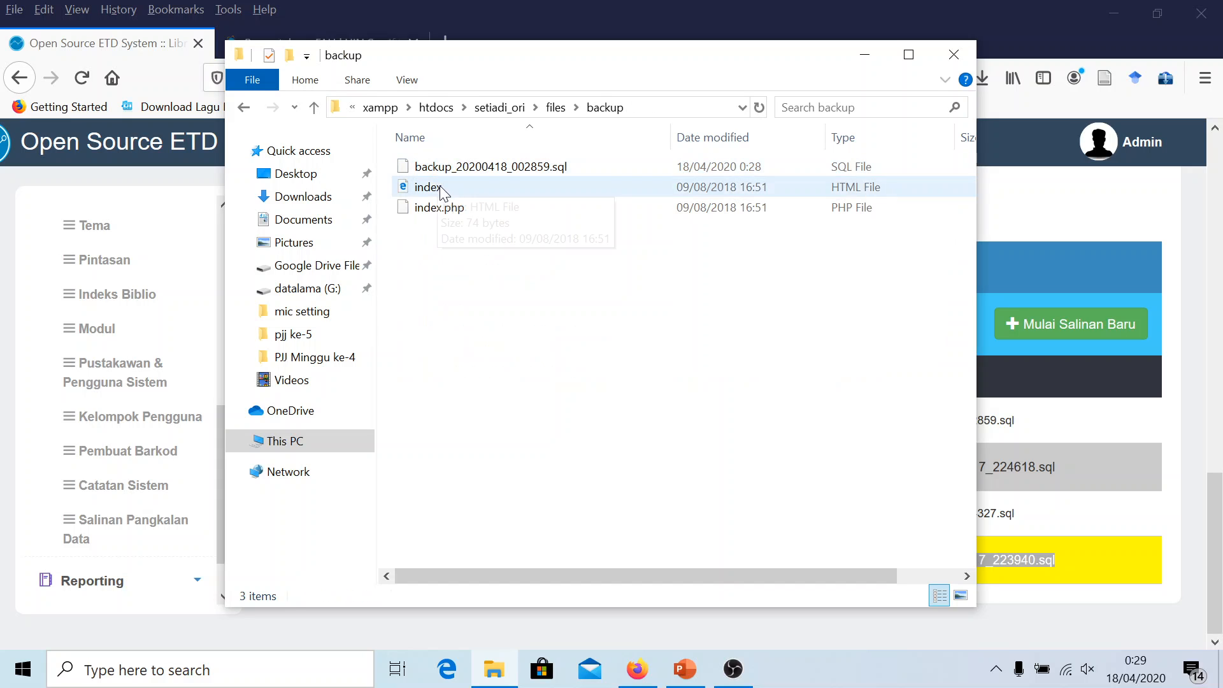
pyautogui.click(511, 170)
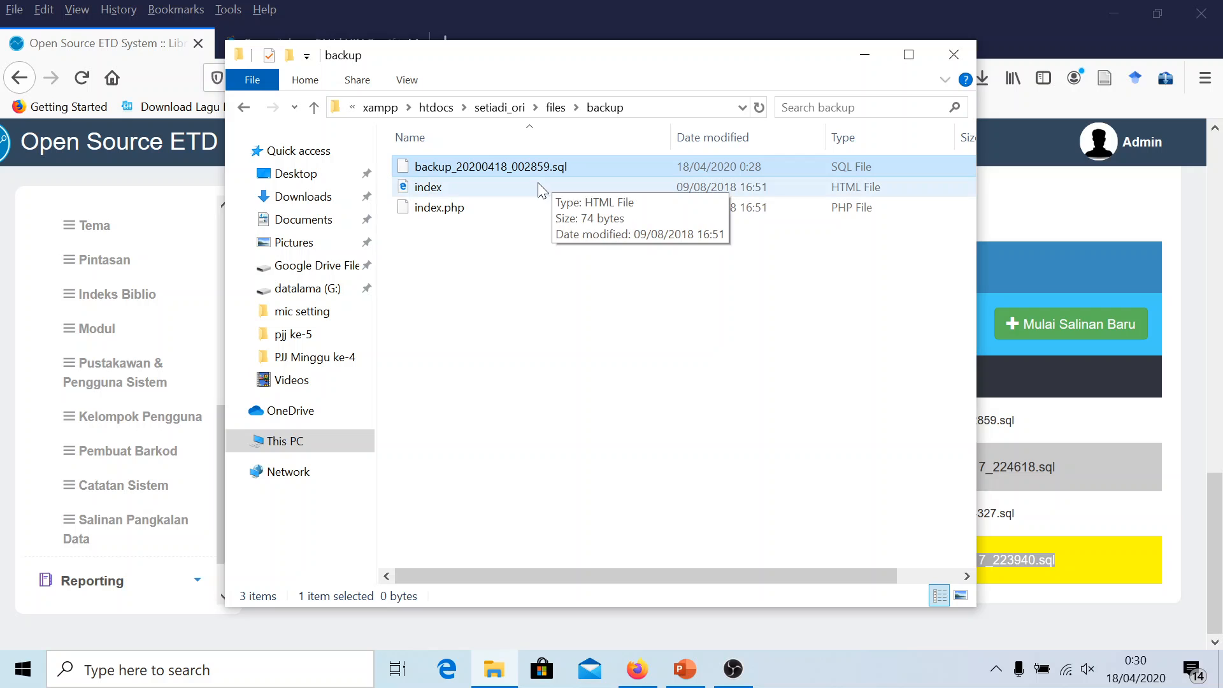
pyautogui.click(908, 54)
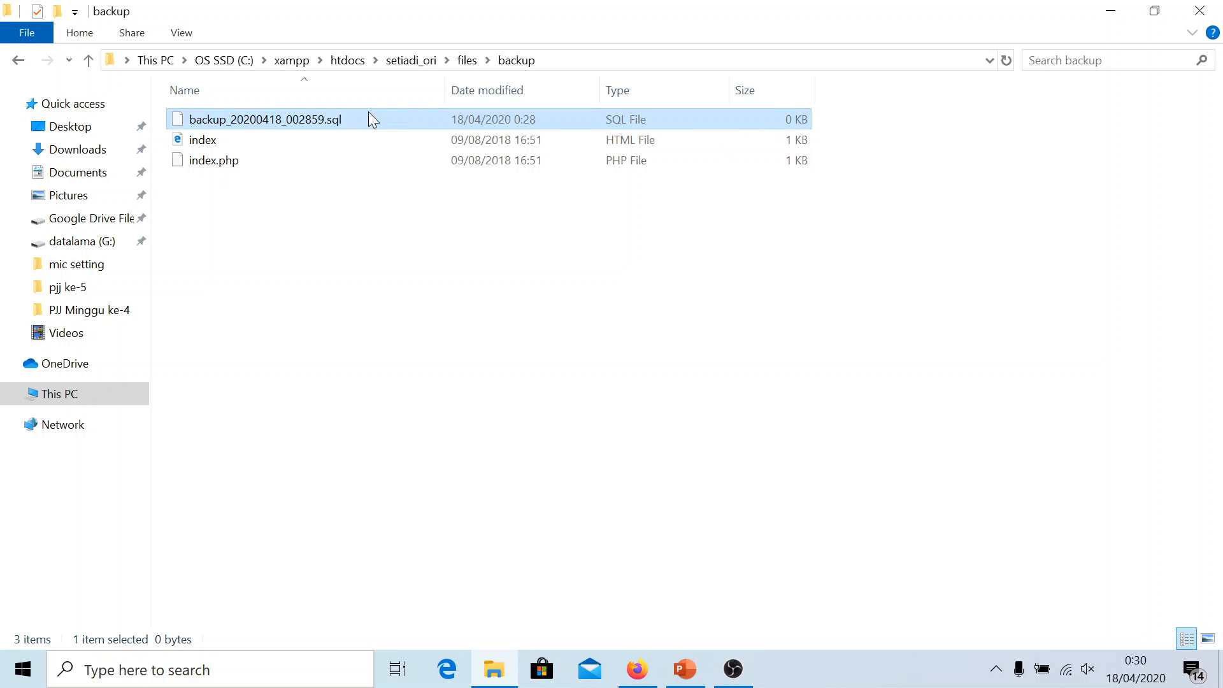
# Confirm in Notepad++ that backup_20200418_002859.sql is empty, then delete it from the backup folder
pyautogui.rightClick(325, 123)
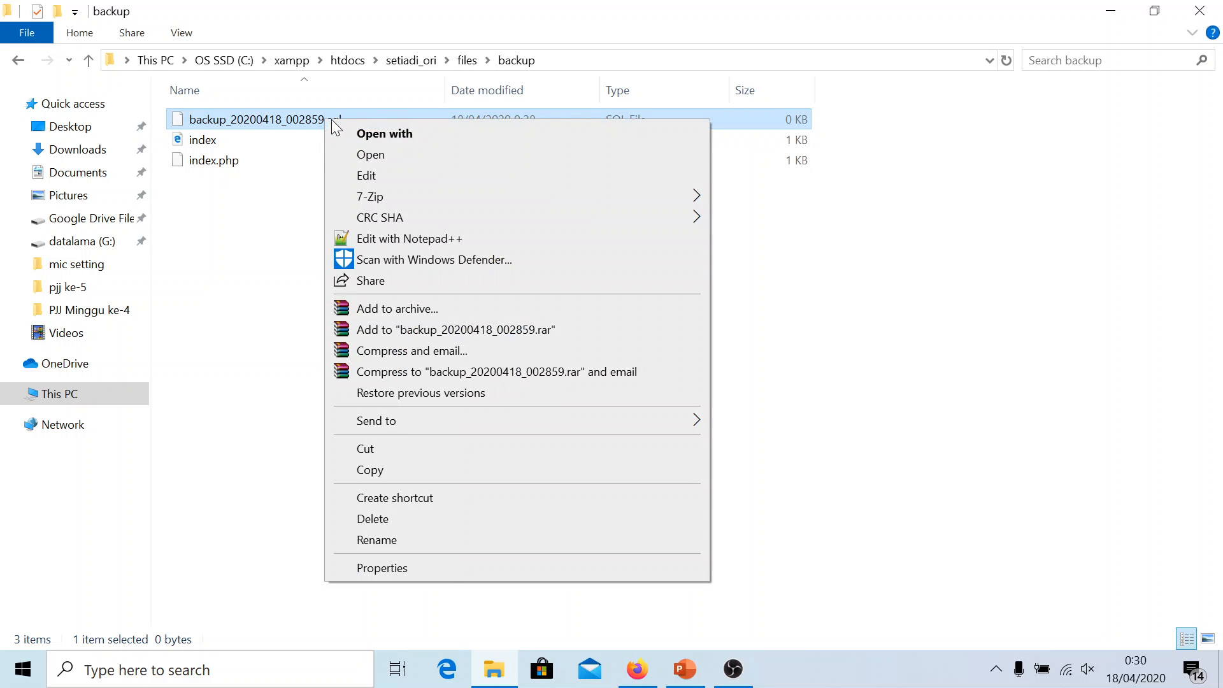
pyautogui.click(408, 242)
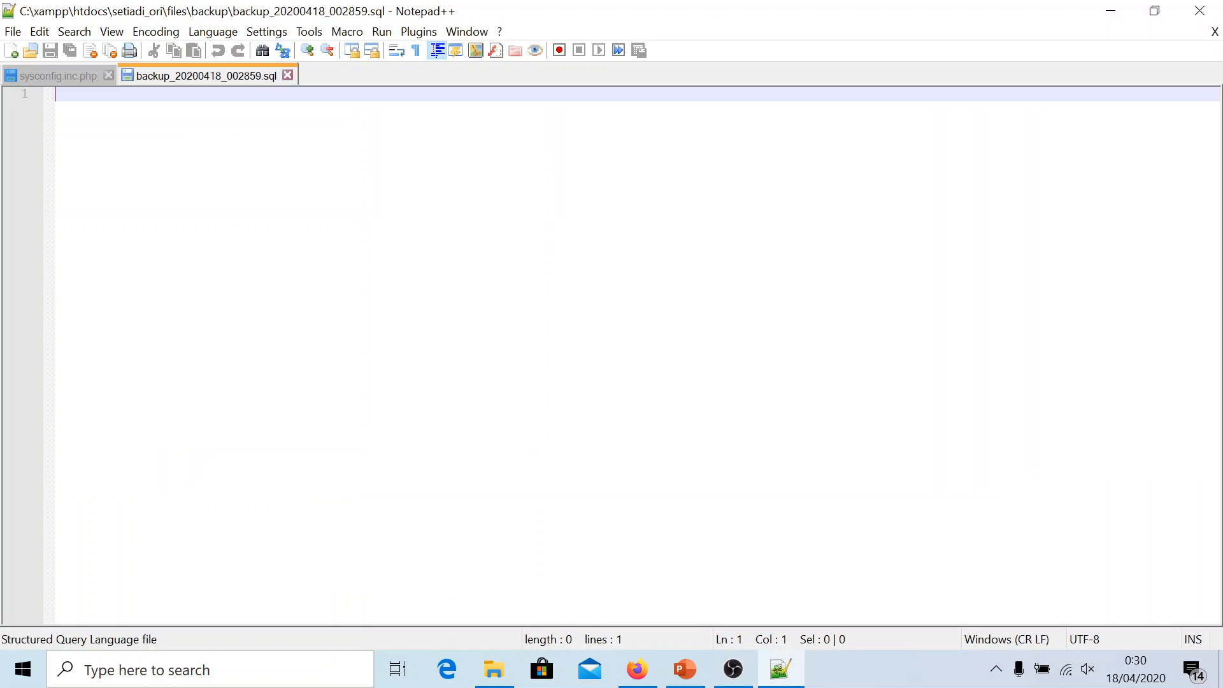
pyautogui.click(288, 75)
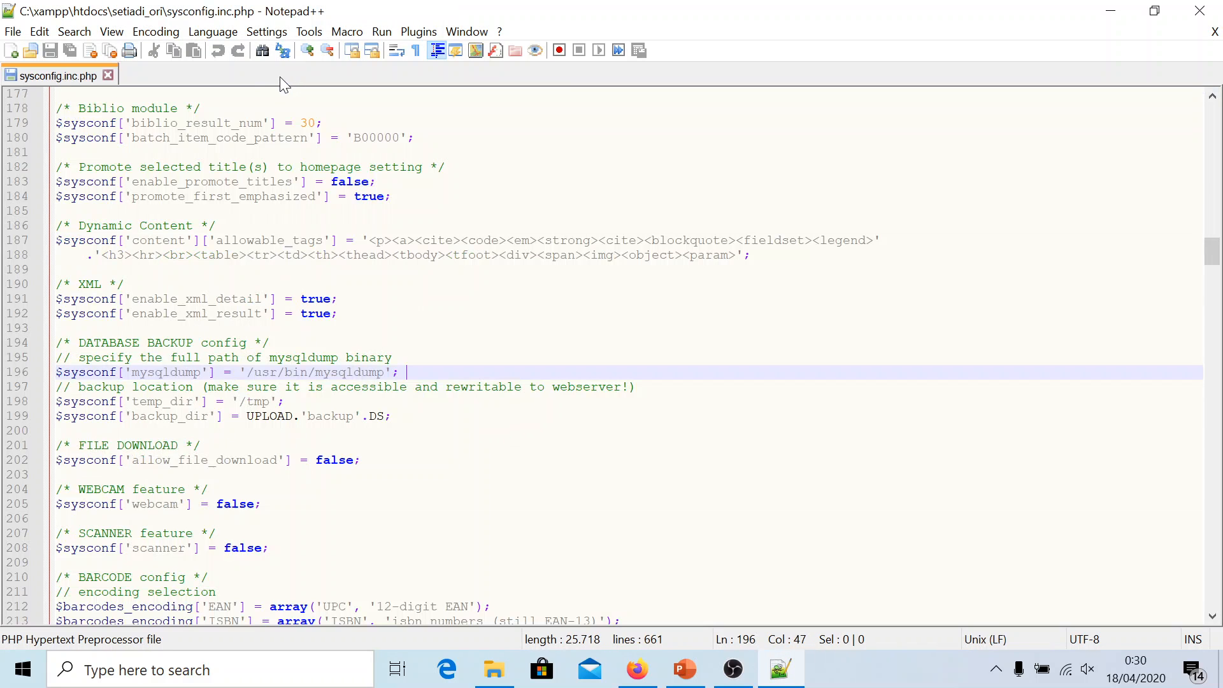
pyautogui.click(1211, 12)
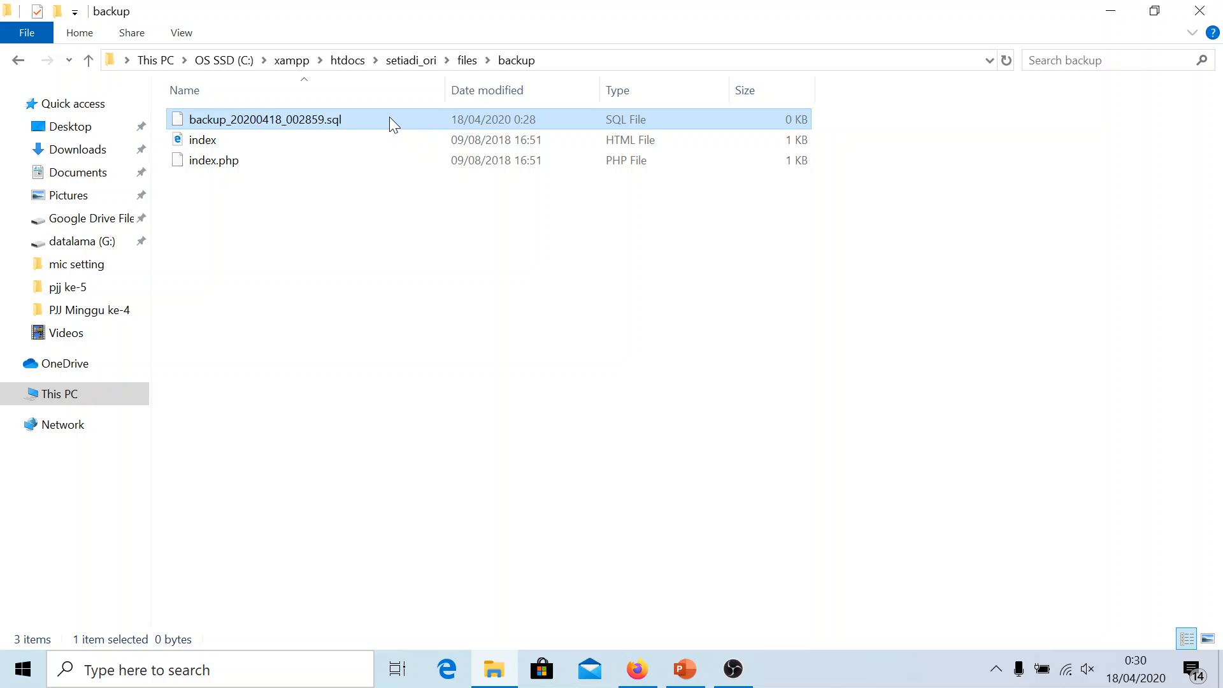
pyautogui.rightClick(392, 123)
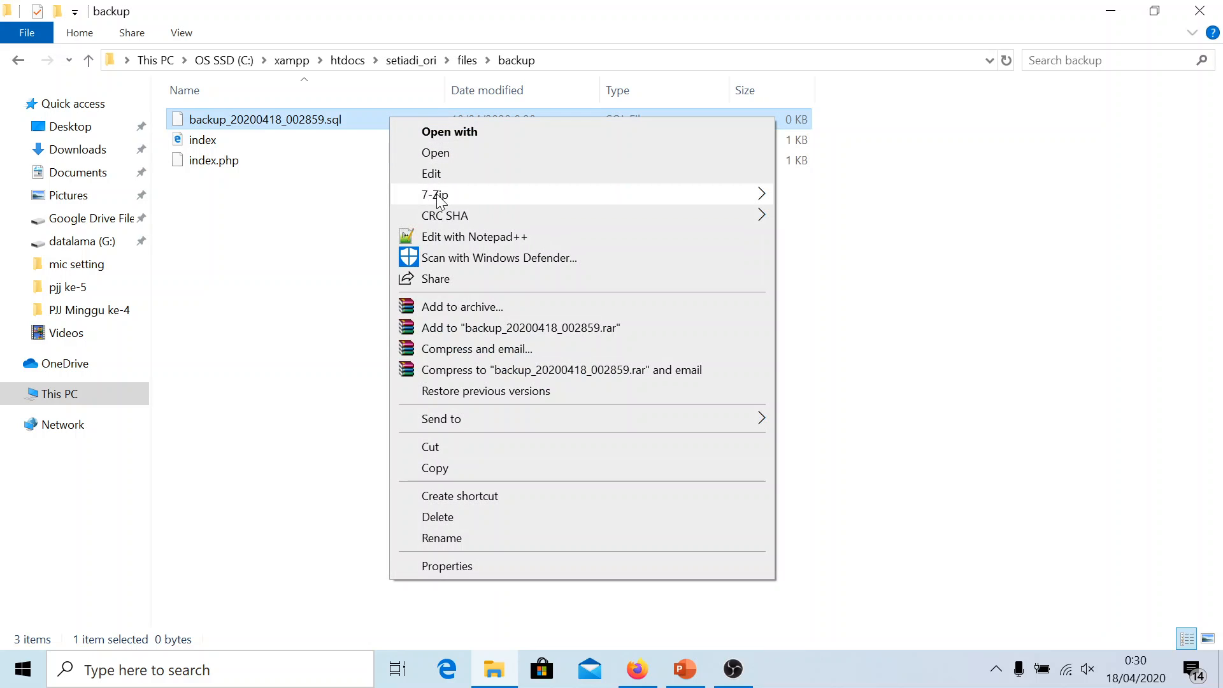
pyautogui.click(438, 235)
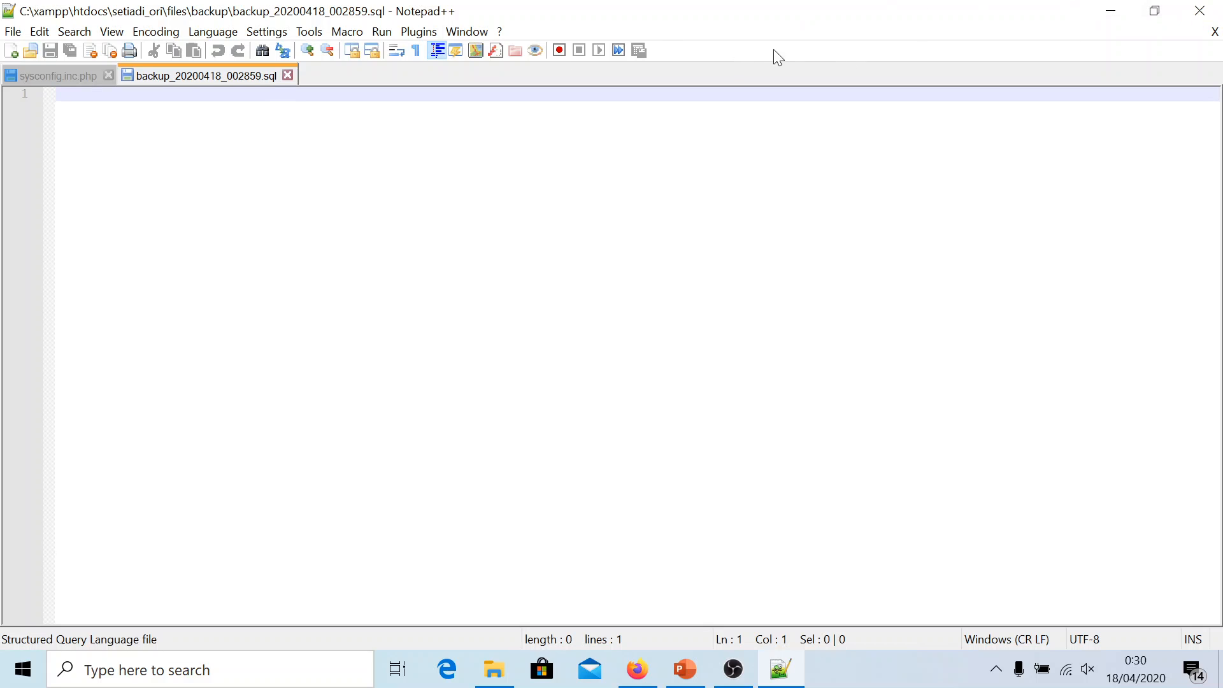
pyautogui.click(1199, 11)
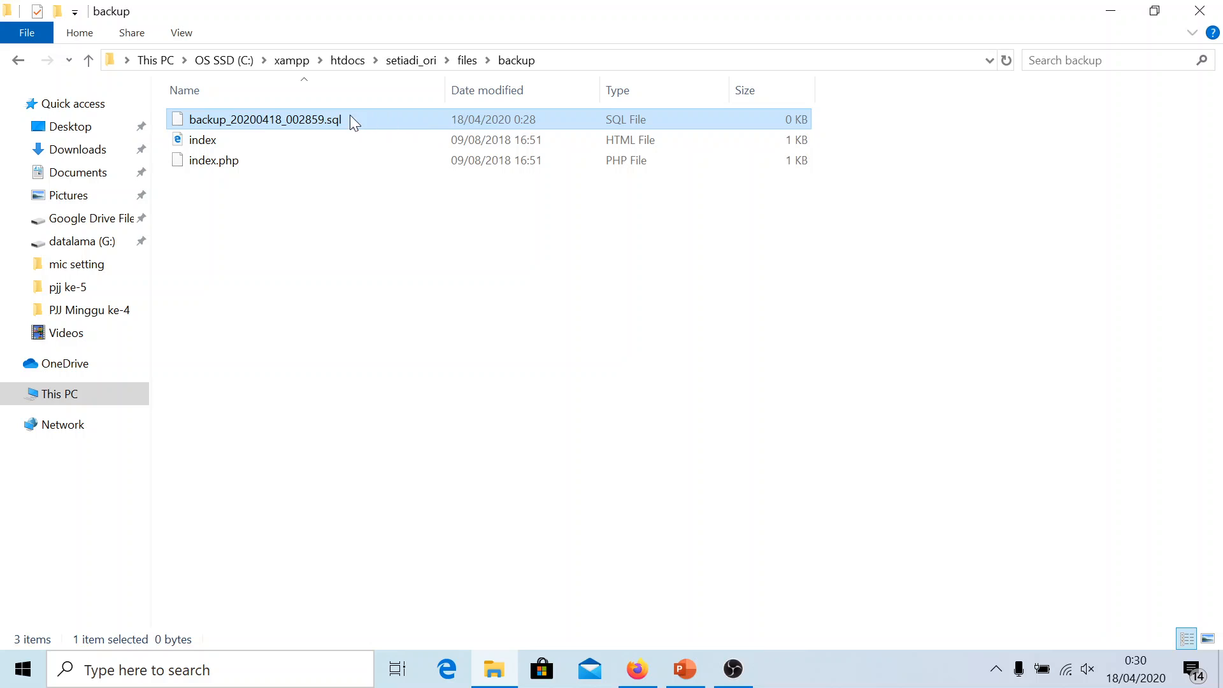
pyautogui.press('Delete')
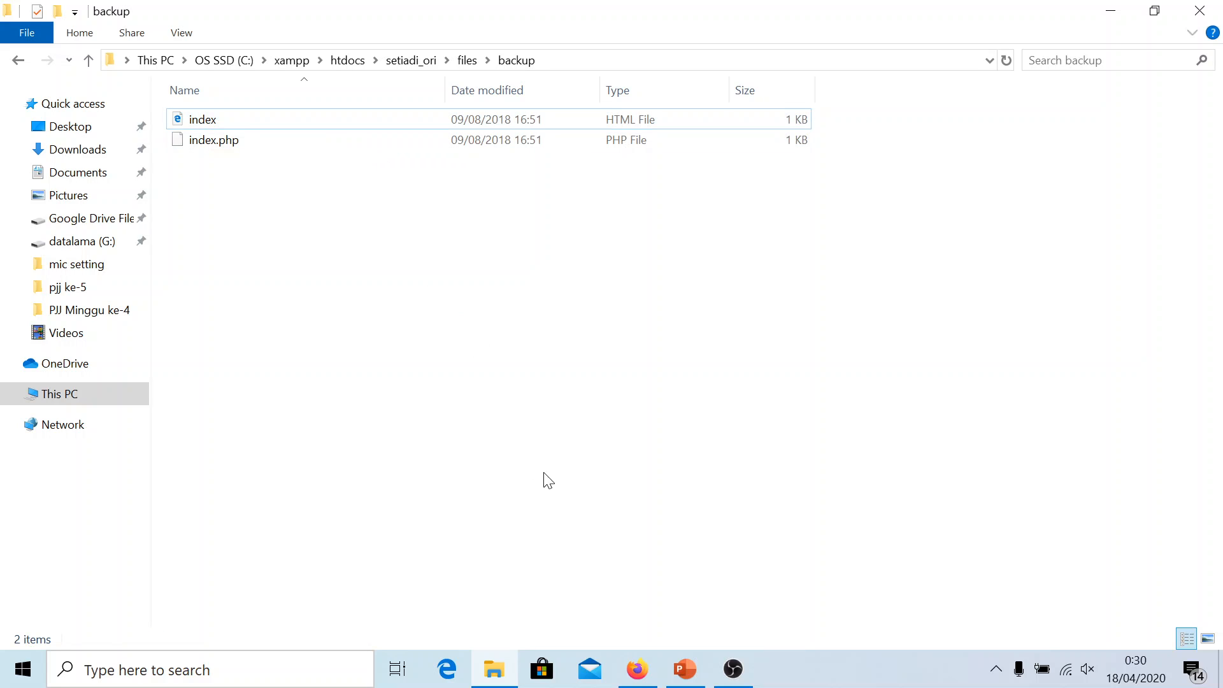
pyautogui.moveTo(638, 679)
# Open the Setiadi admin Dashboard to read the warning that the mysqldump location is wrong
pyautogui.click(637, 669)
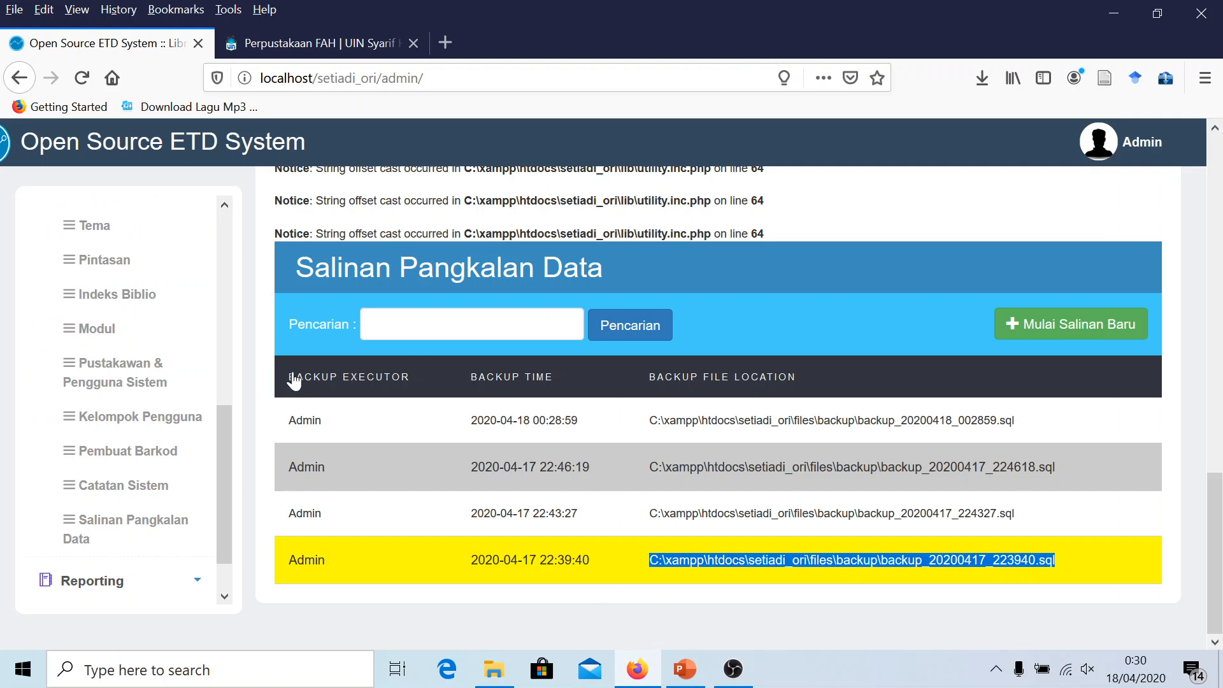
pyautogui.scroll(2, 289, 377)
pyautogui.scroll(6, 98, 236)
pyautogui.click(89, 220)
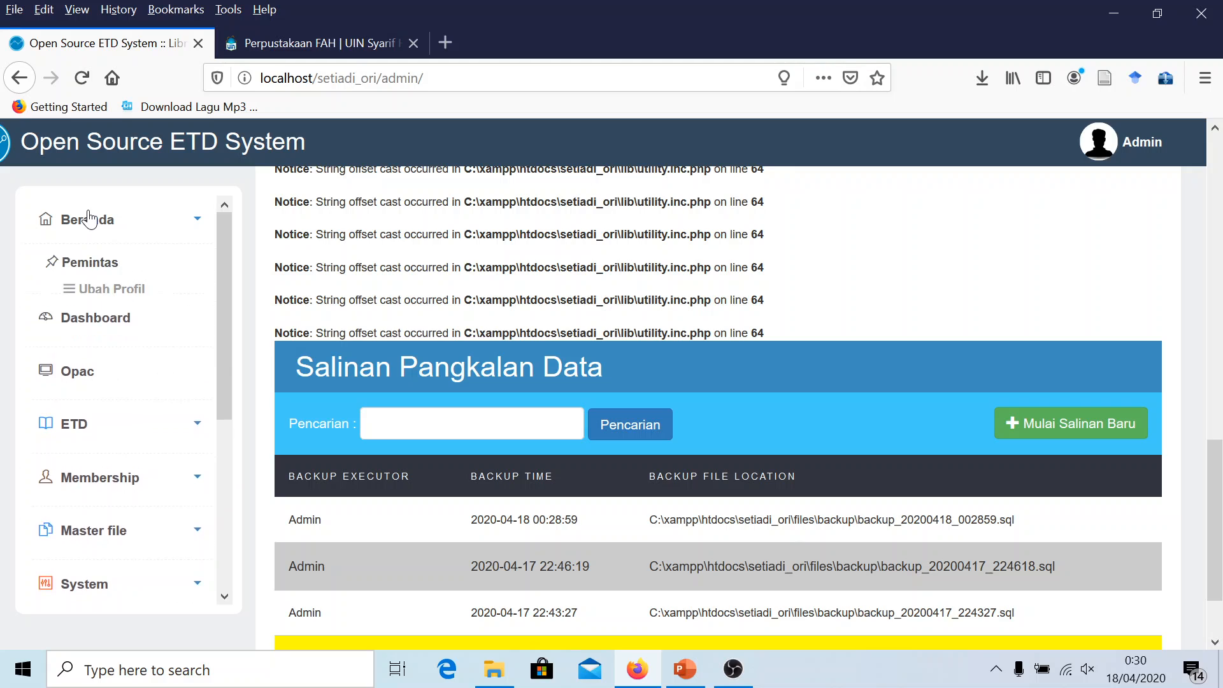
pyautogui.click(94, 219)
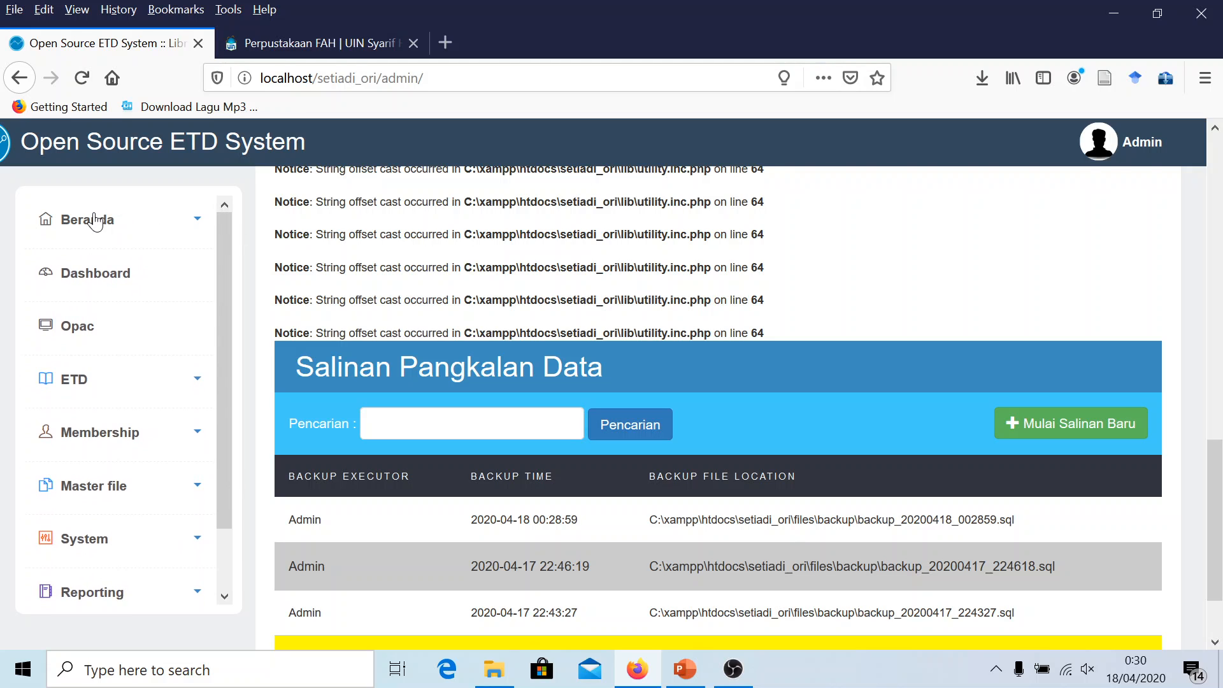
pyautogui.click(79, 284)
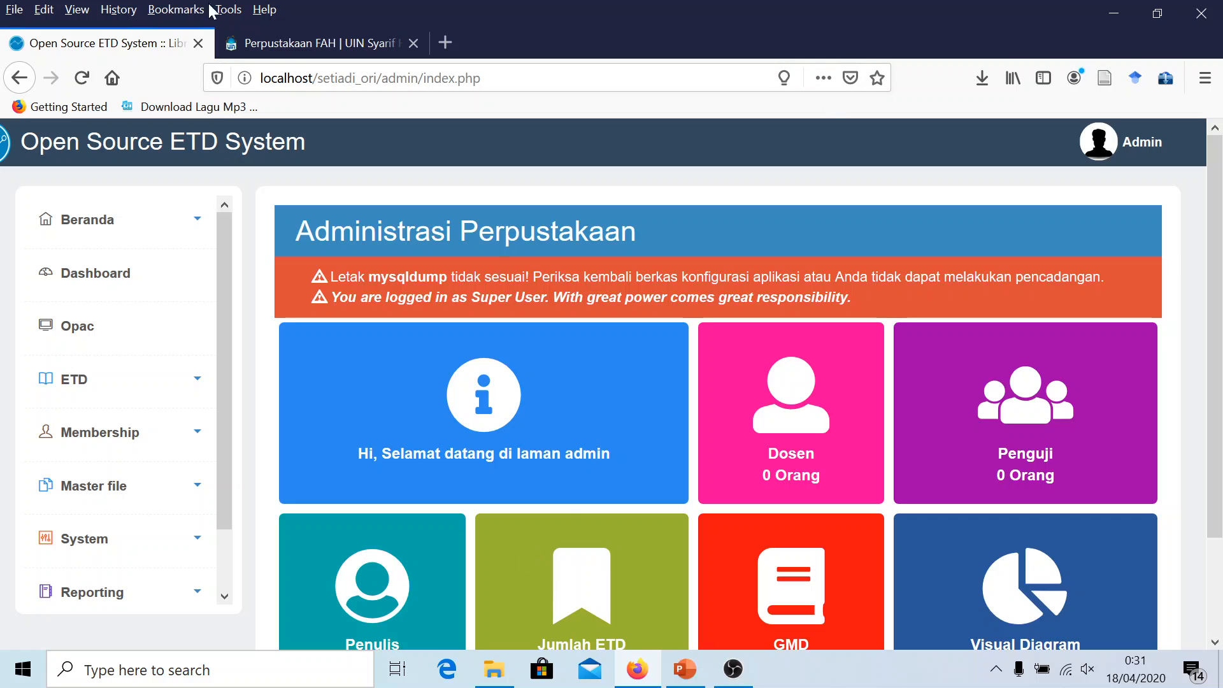
pyautogui.click(489, 682)
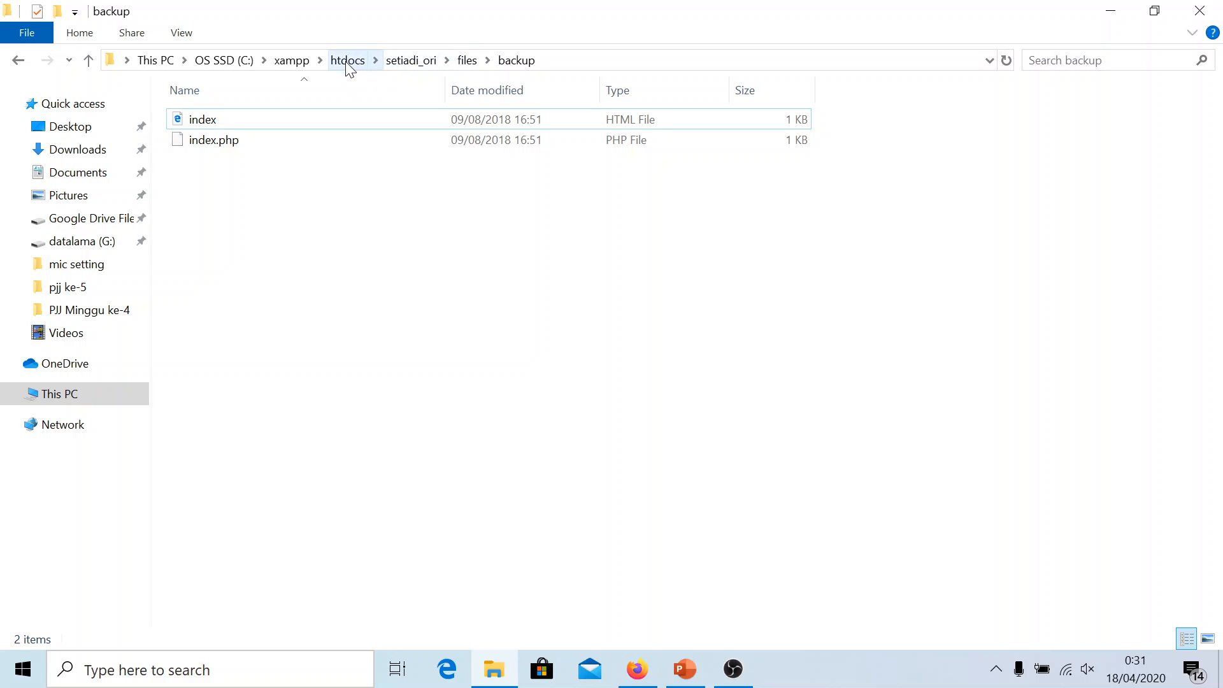
# Go up to the setiadi_ori folder and bring up the actions for sysconfig.inc.php
pyautogui.click(411, 64)
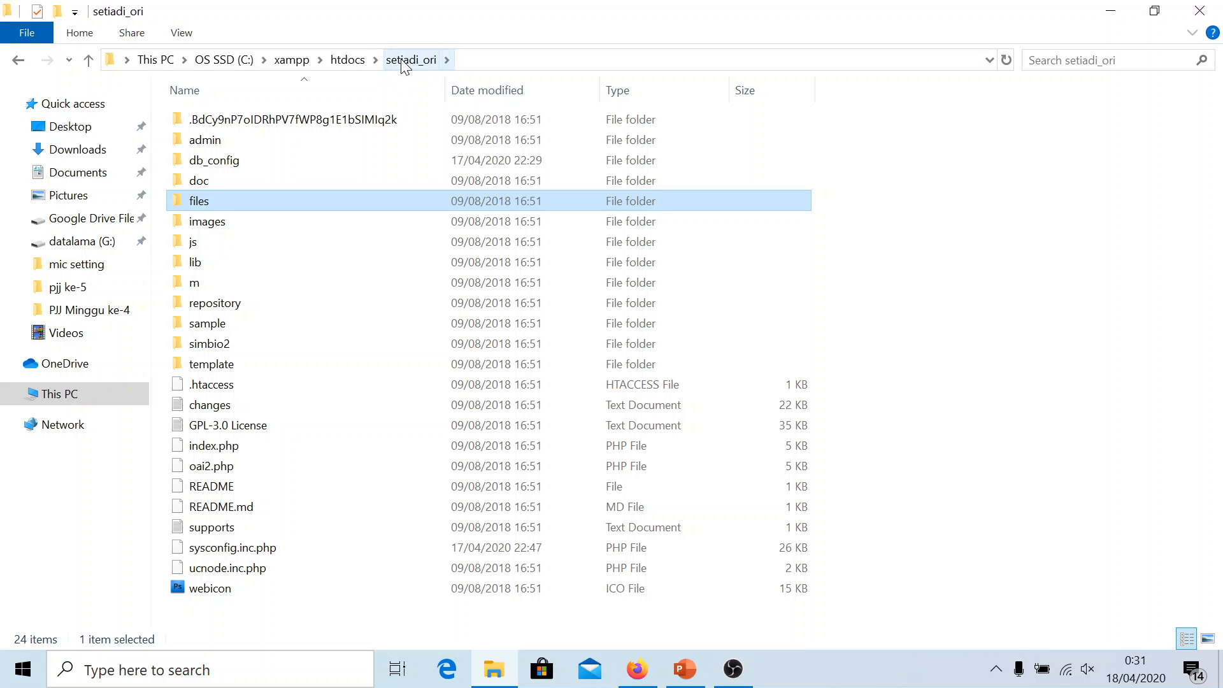
pyautogui.moveTo(234, 219)
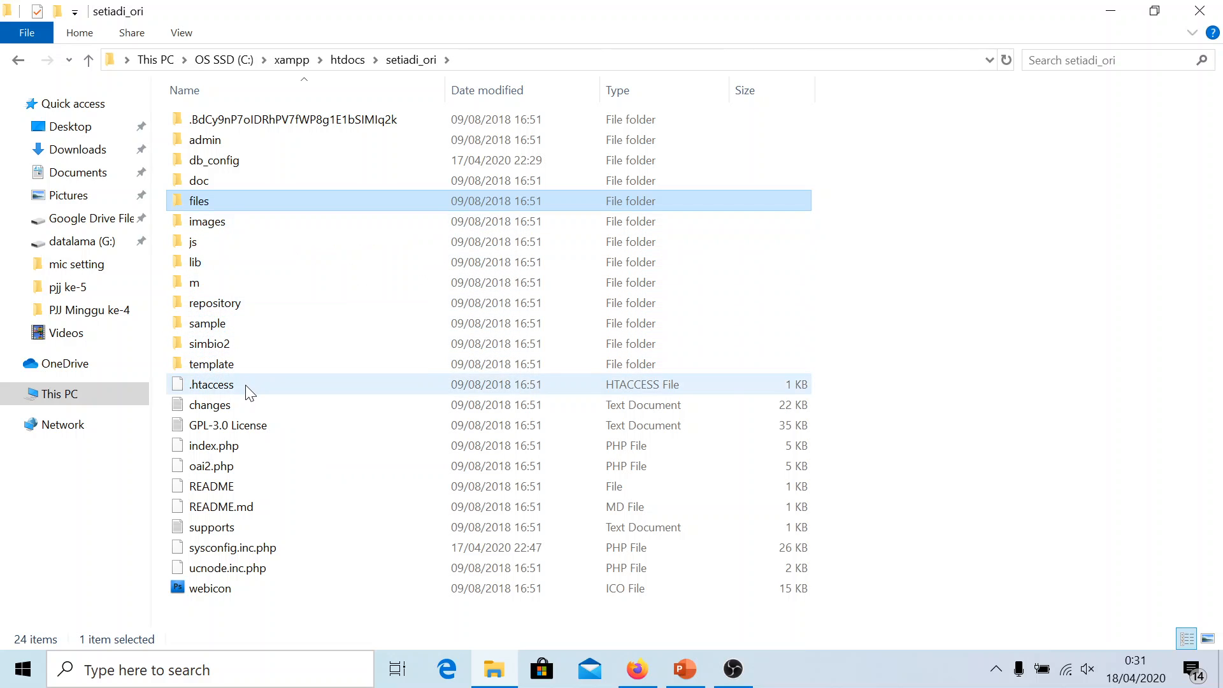
pyautogui.click(226, 551)
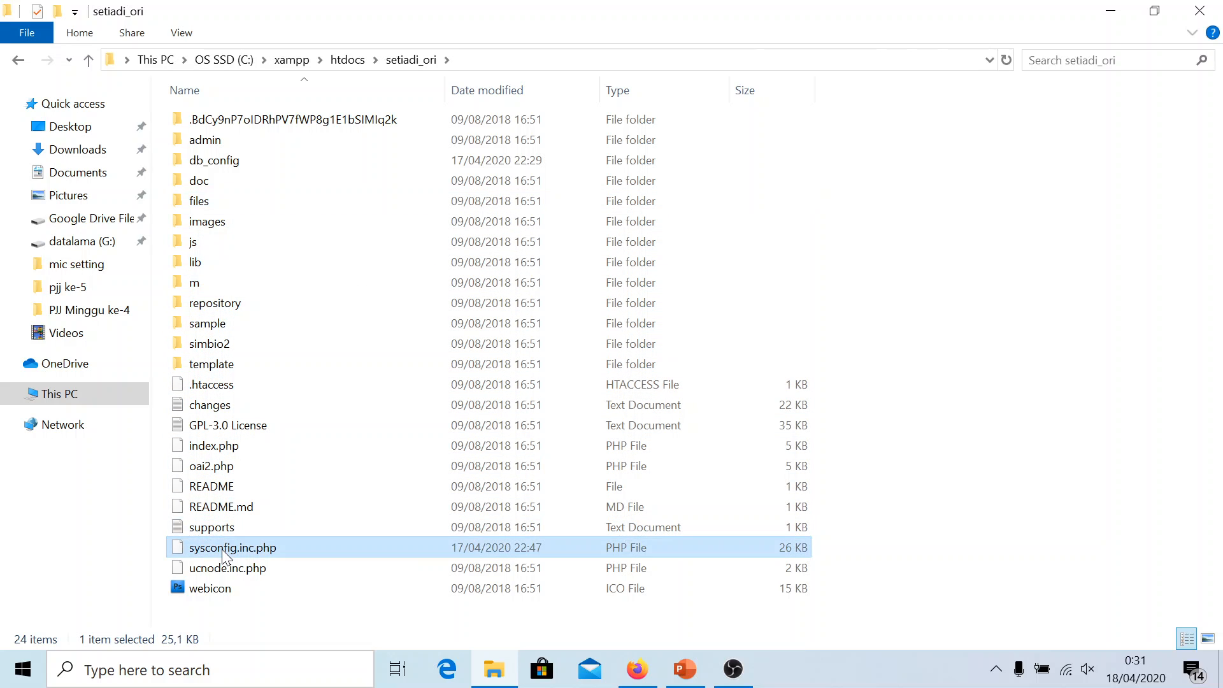
pyautogui.moveTo(231, 551)
pyautogui.rightClick(238, 549)
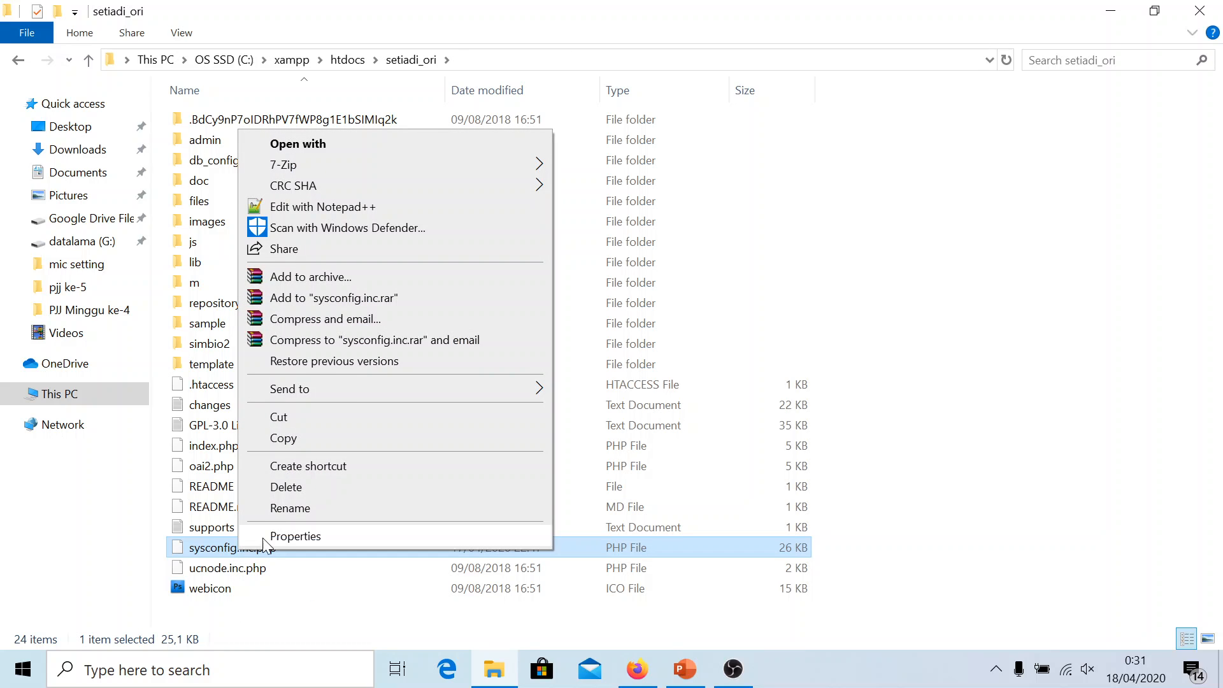
# Open sysconfig.inc.php in Notepad++ and delete '/usr/bin/mysqldump' from line 196's mysqldump setting
pyautogui.click(348, 210)
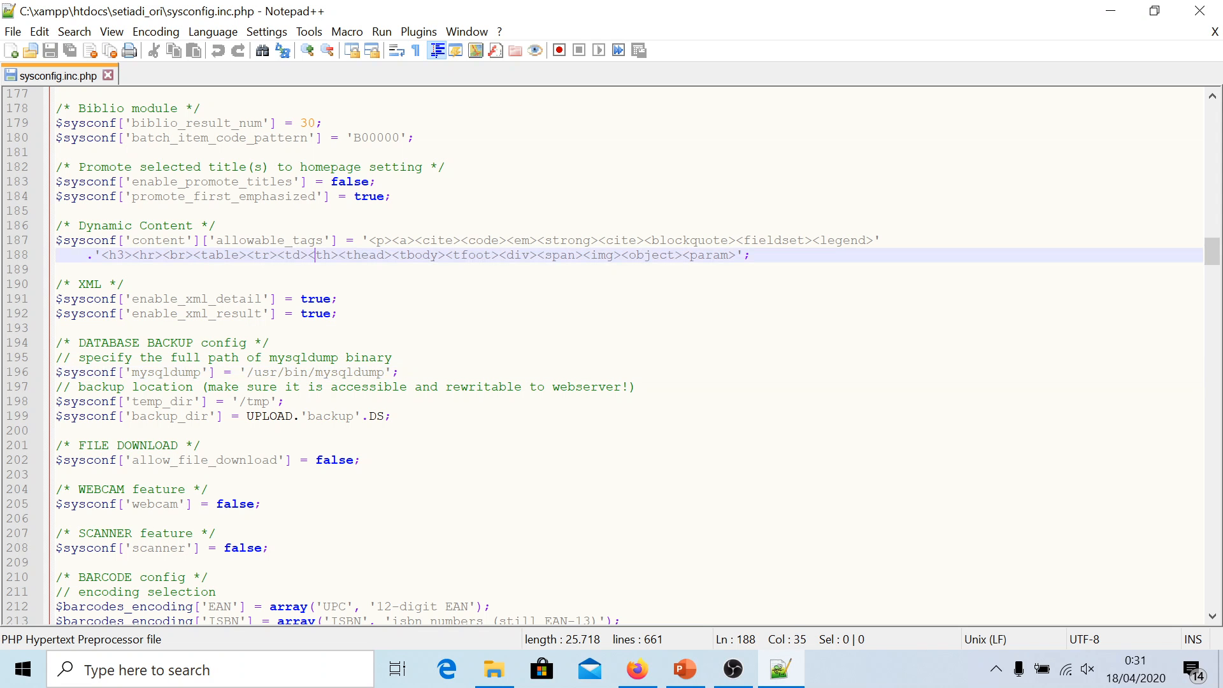
pyautogui.scroll(-1, 612, 357)
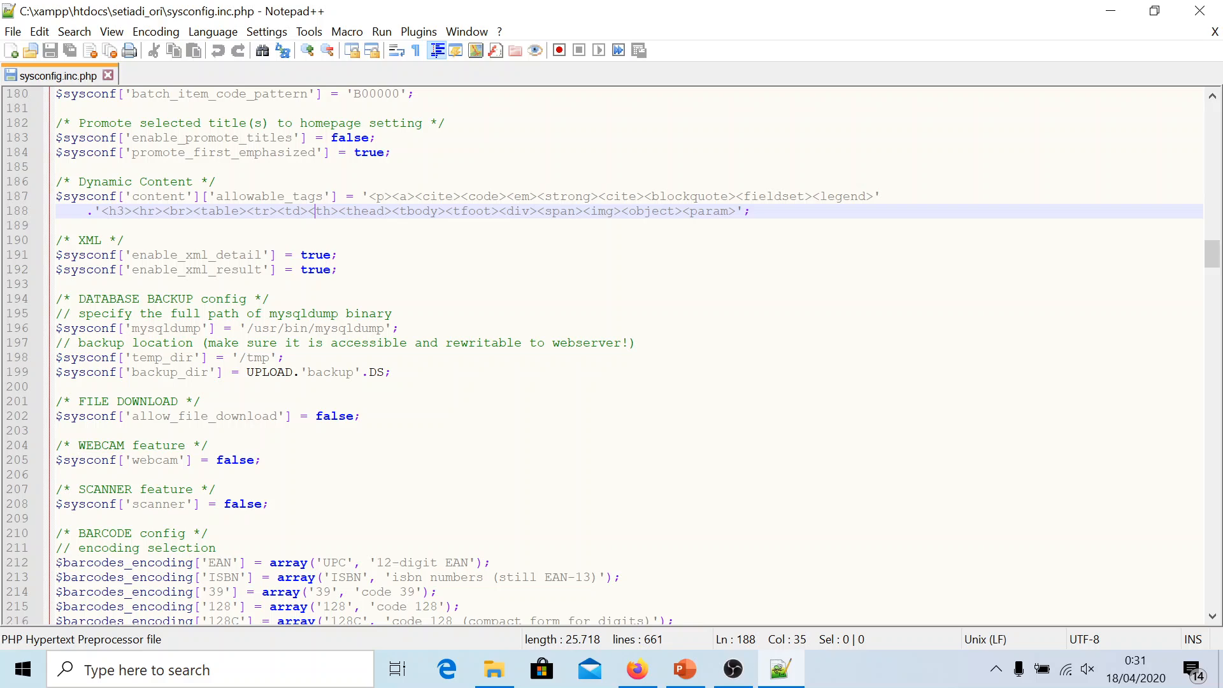
pyautogui.moveTo(79, 299); pyautogui.dragTo(270, 301)
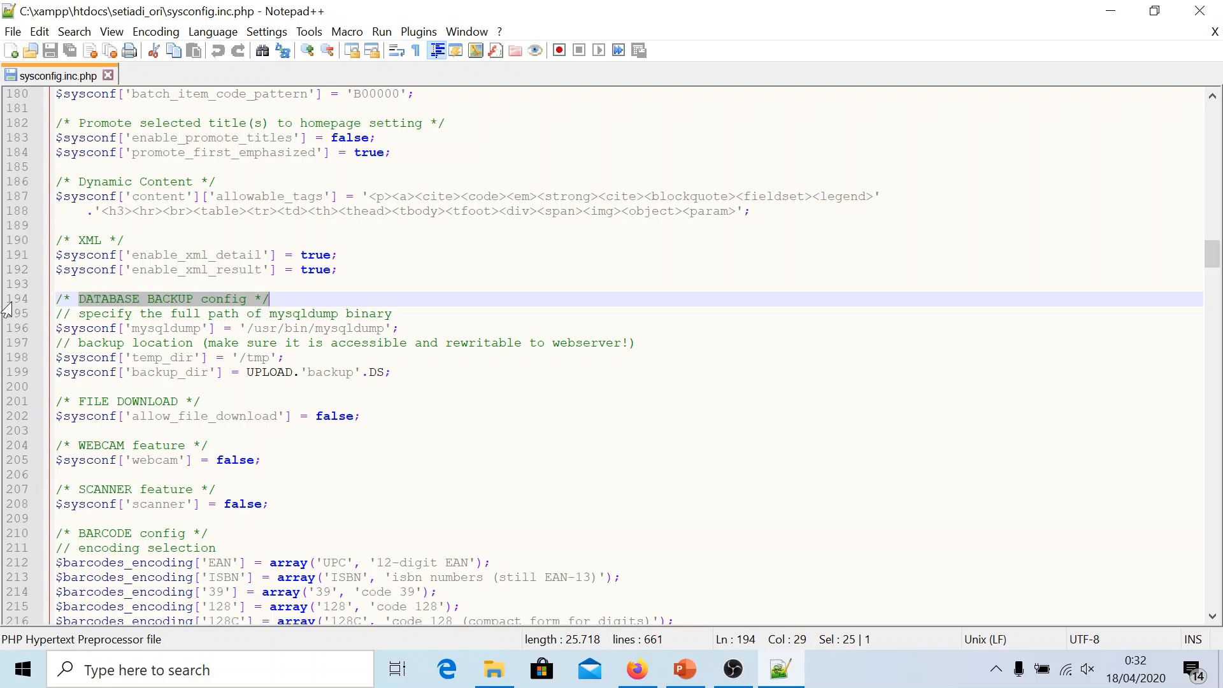
pyautogui.click(78, 328)
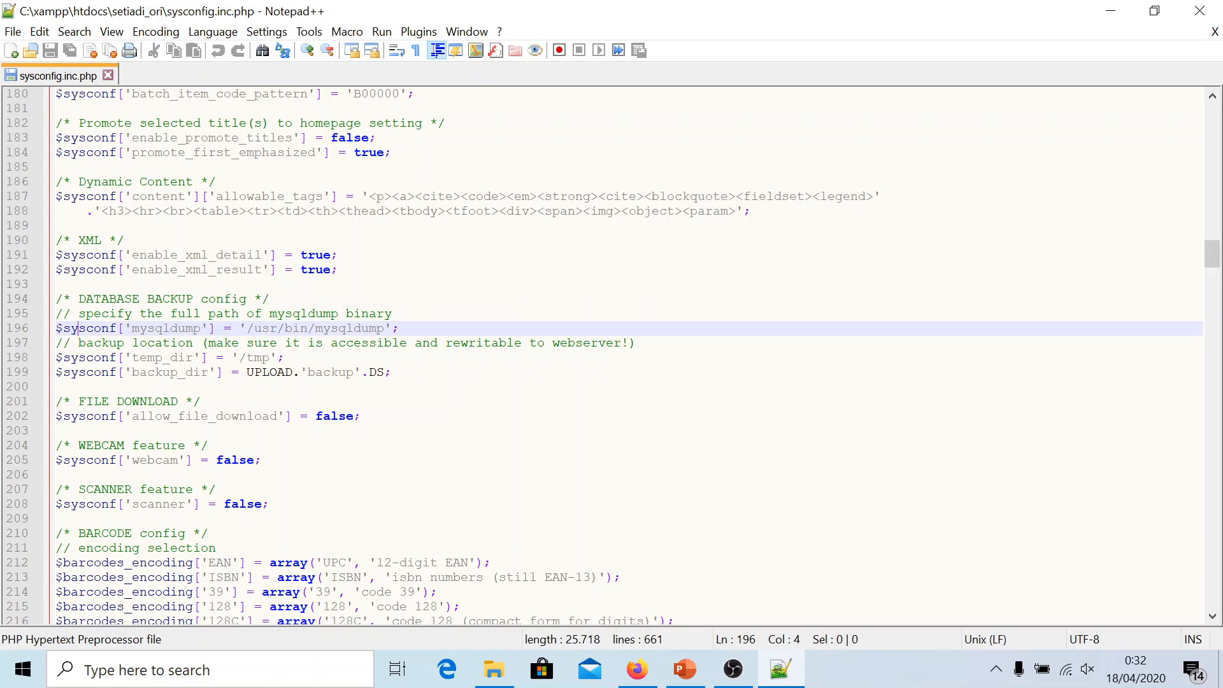
pyautogui.moveTo(247, 328); pyautogui.dragTo(384, 328)
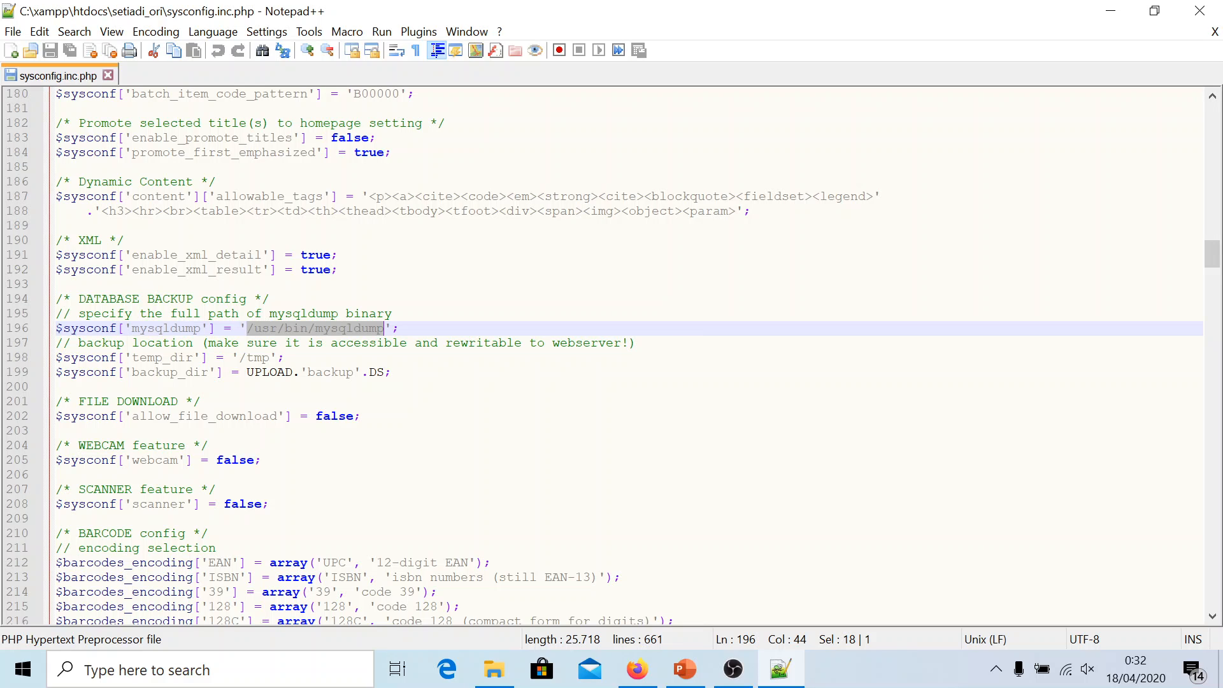
pyautogui.press('Delete')
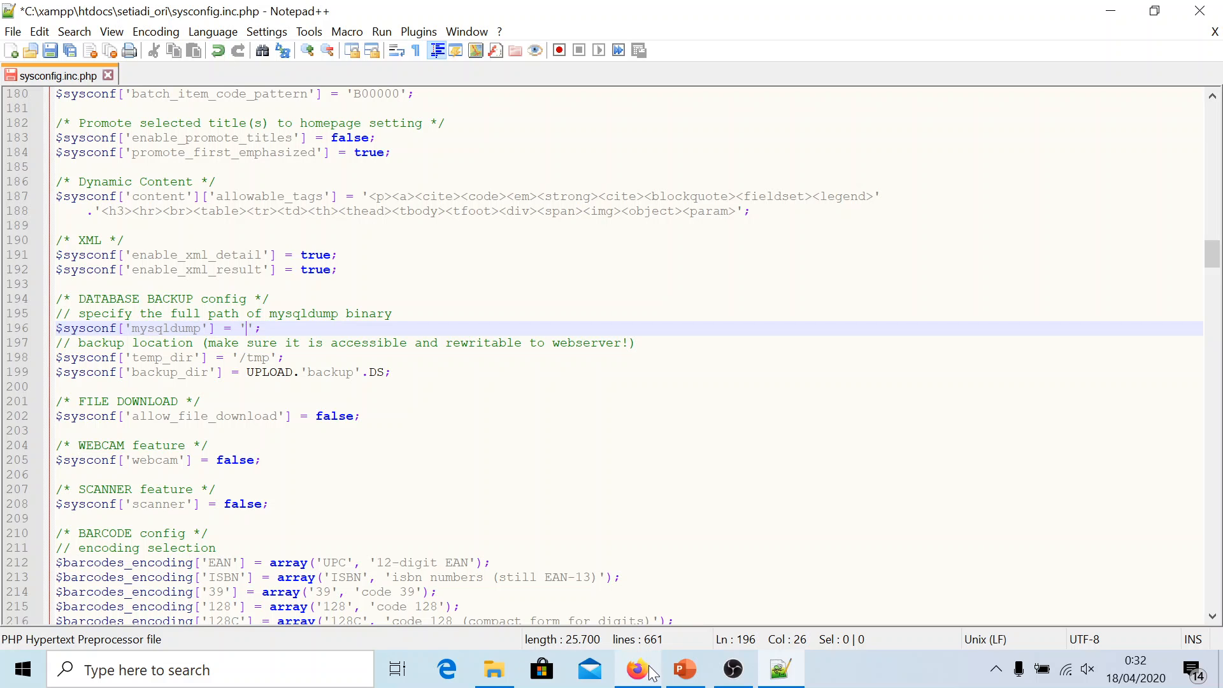
# Locate the mysqldump program in C:\xampp\mysql\bin, then return to sysconfig.inc.php in Notepad++
pyautogui.click(493, 670)
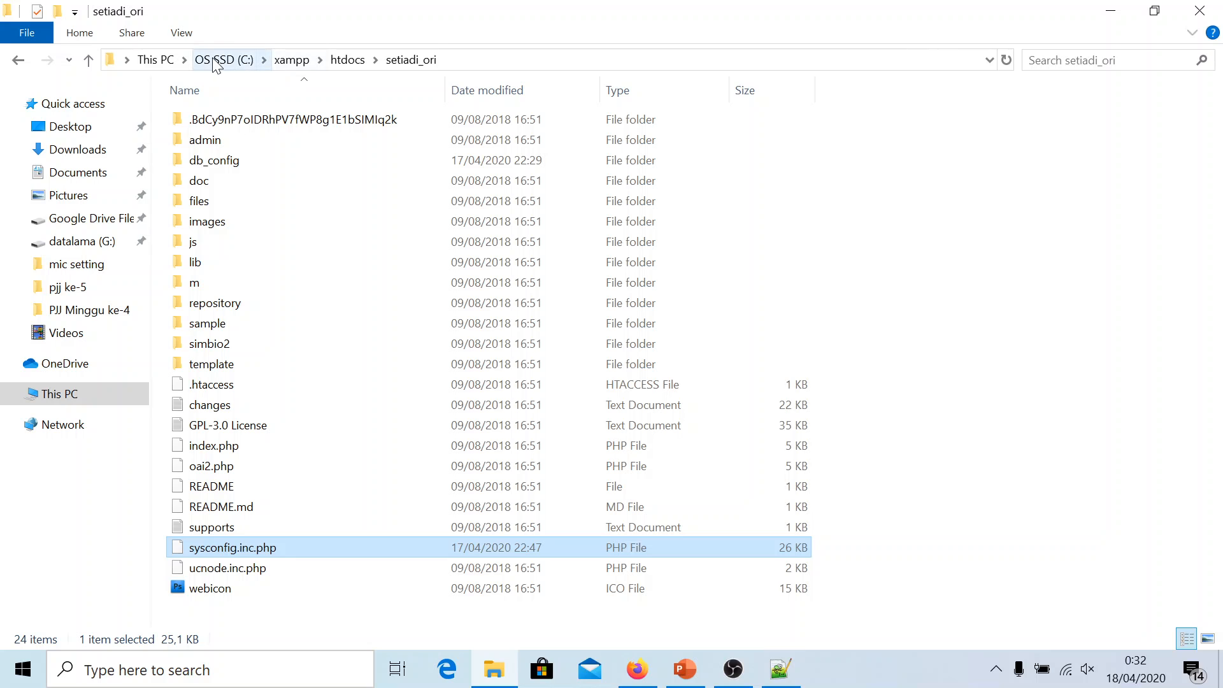
pyautogui.click(215, 61)
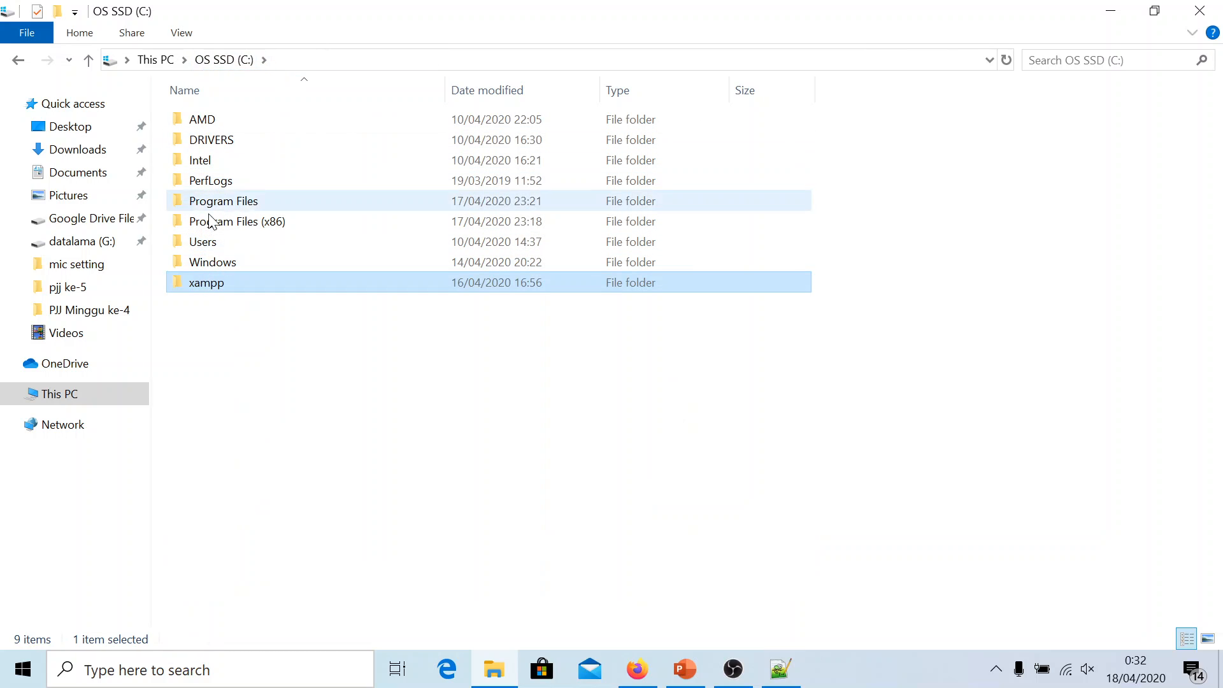
pyautogui.doubleClick(205, 284)
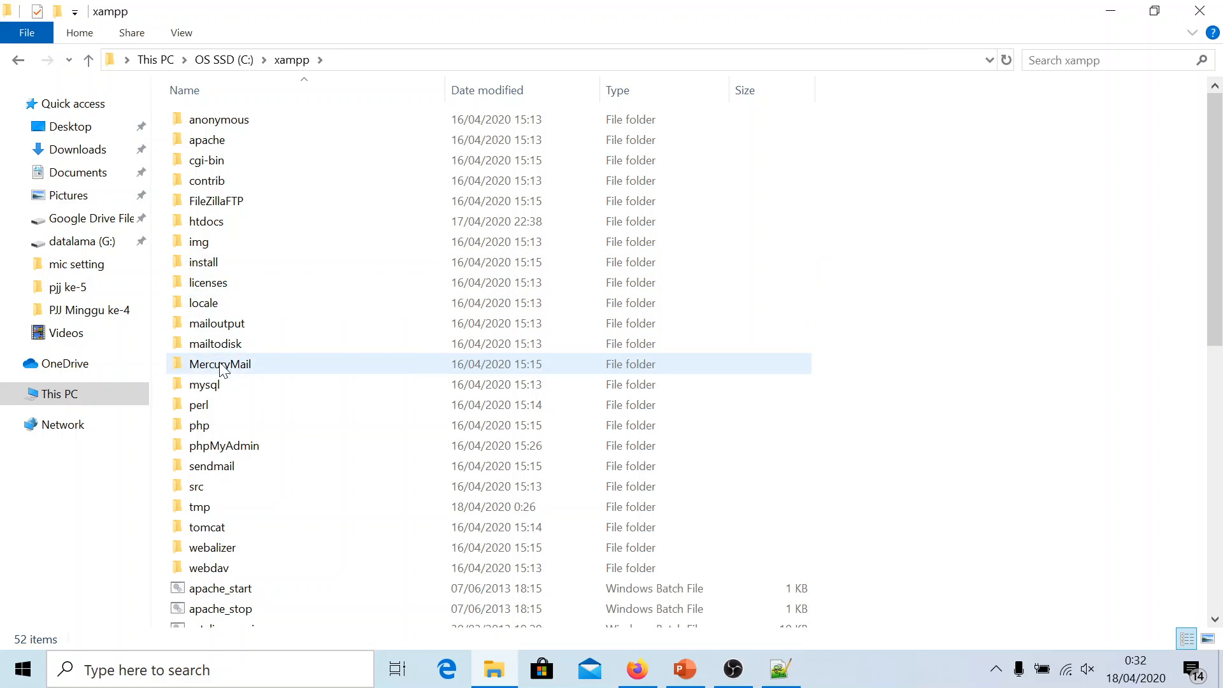
pyautogui.click(240, 394)
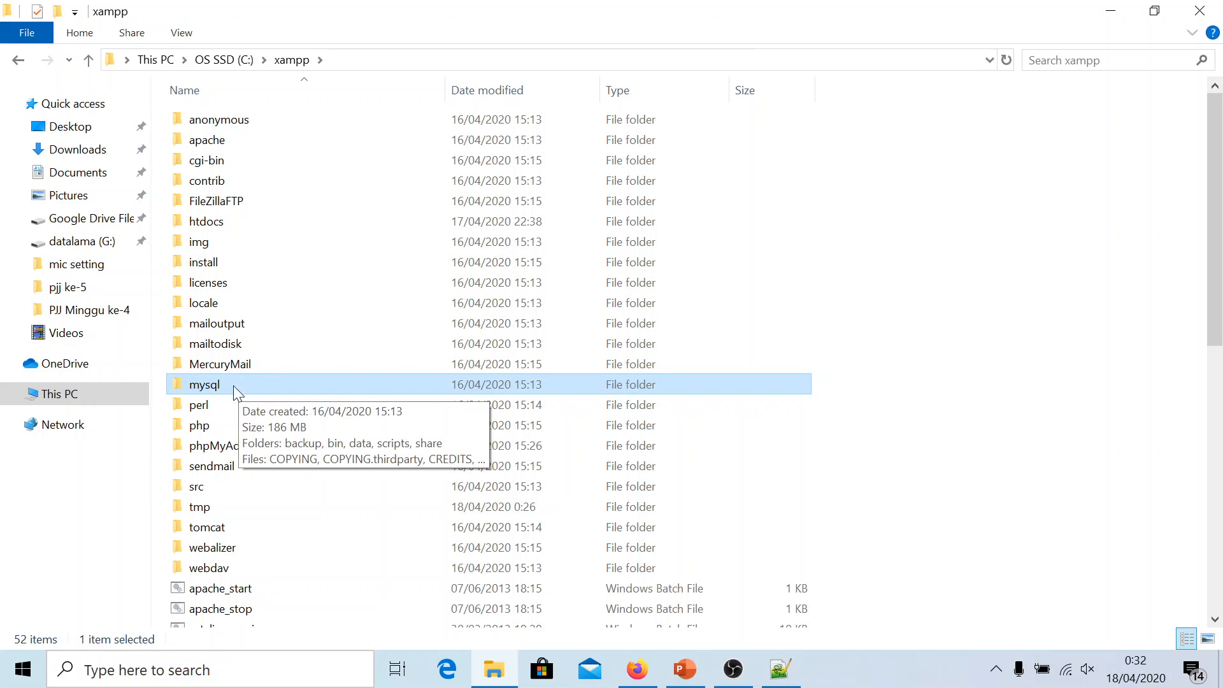
pyautogui.doubleClick(221, 388)
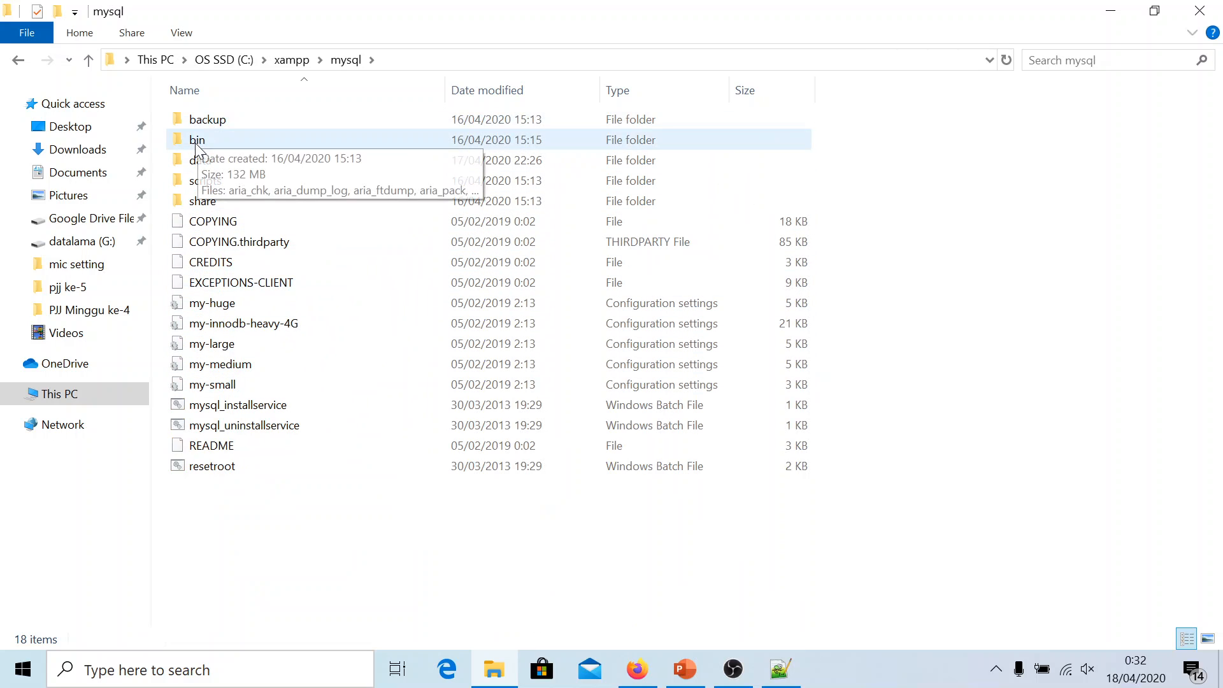
pyautogui.doubleClick(197, 140)
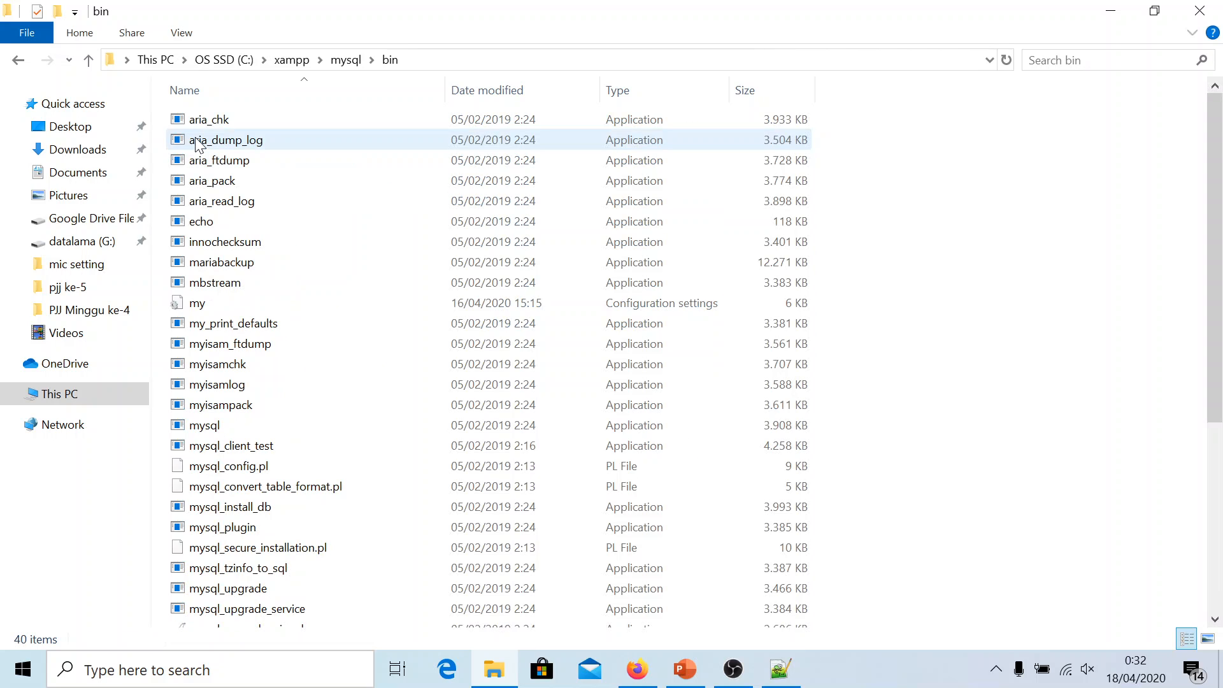
pyautogui.scroll(-1, 188, 268)
pyautogui.scroll(-2, 188, 271)
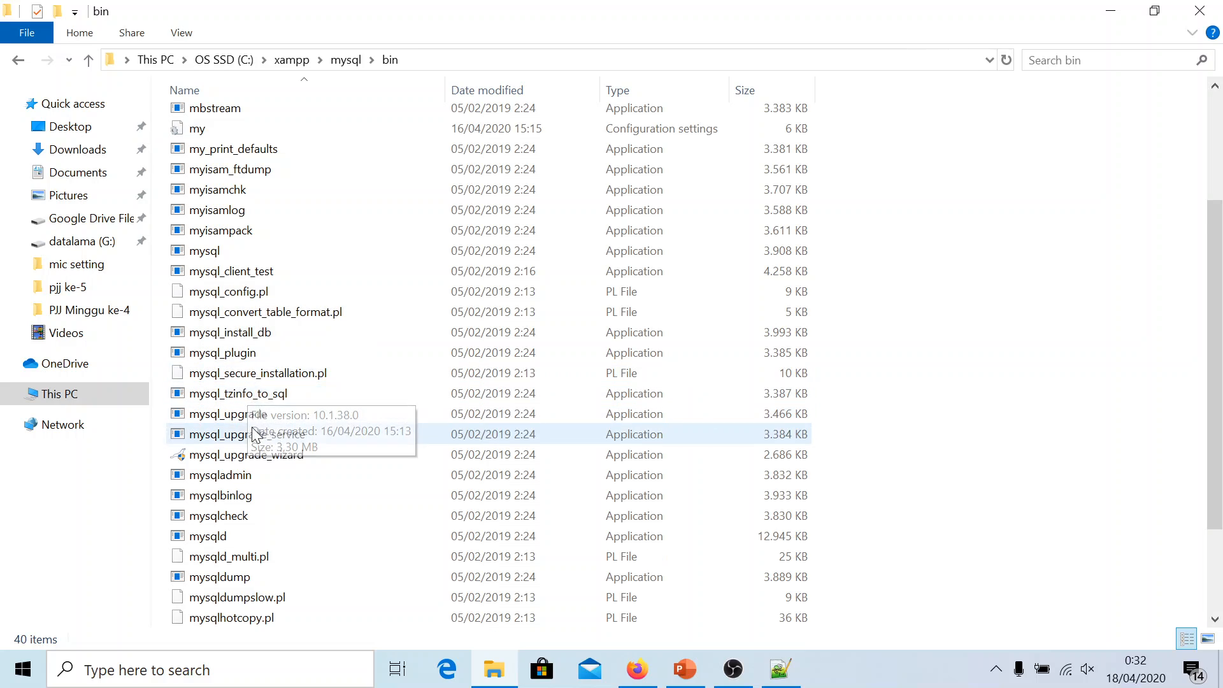
pyautogui.scroll(-2, 252, 444)
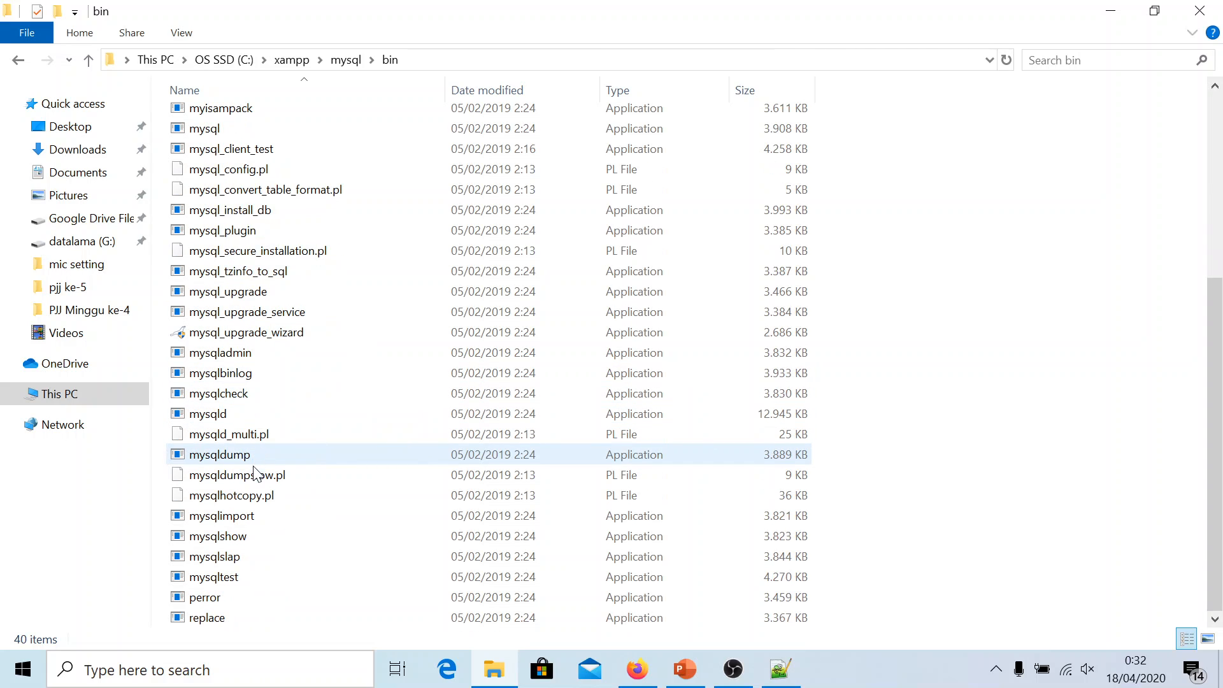
pyautogui.click(248, 456)
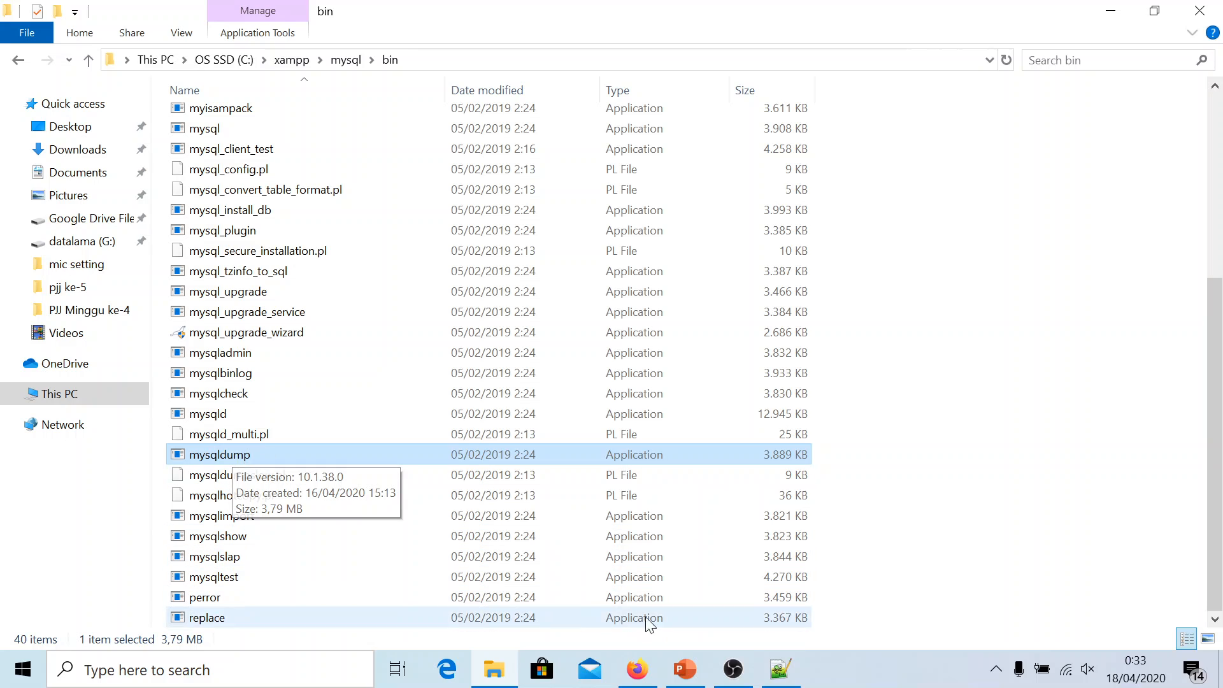
pyautogui.click(782, 670)
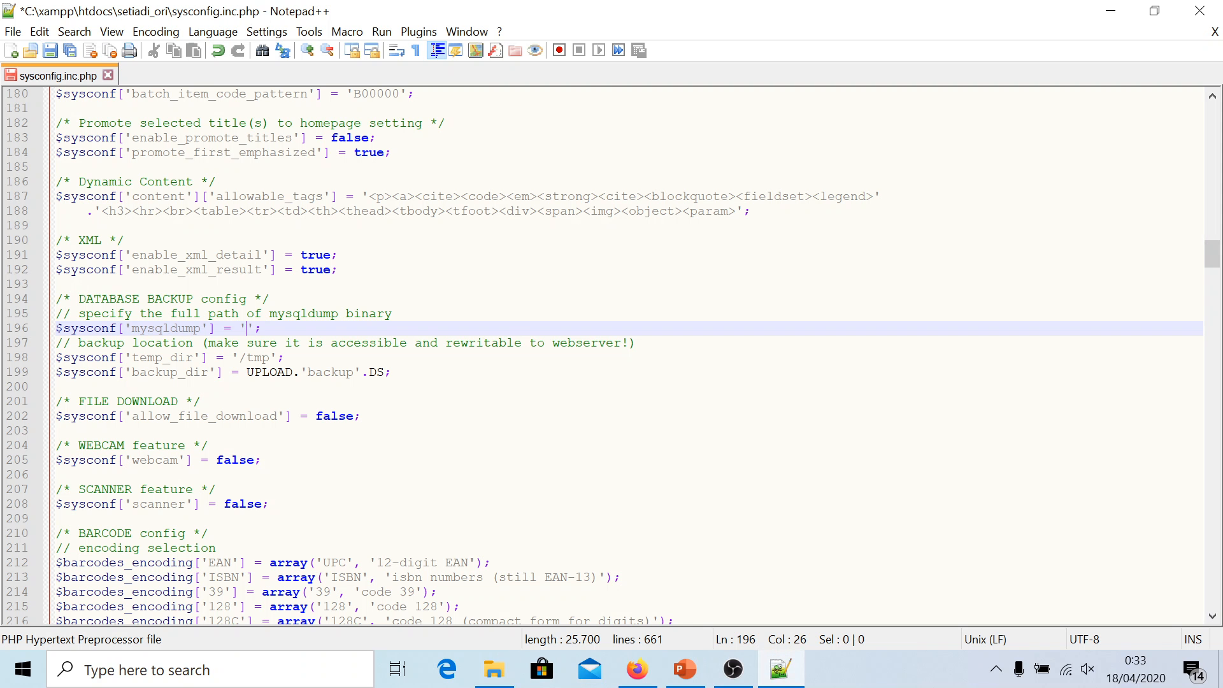
# Set line 196's mysqldump path to 'c://xampp/mysql/bin/mysqldump.exe' and save sysconfig.inc.php
pyautogui.write('c:')
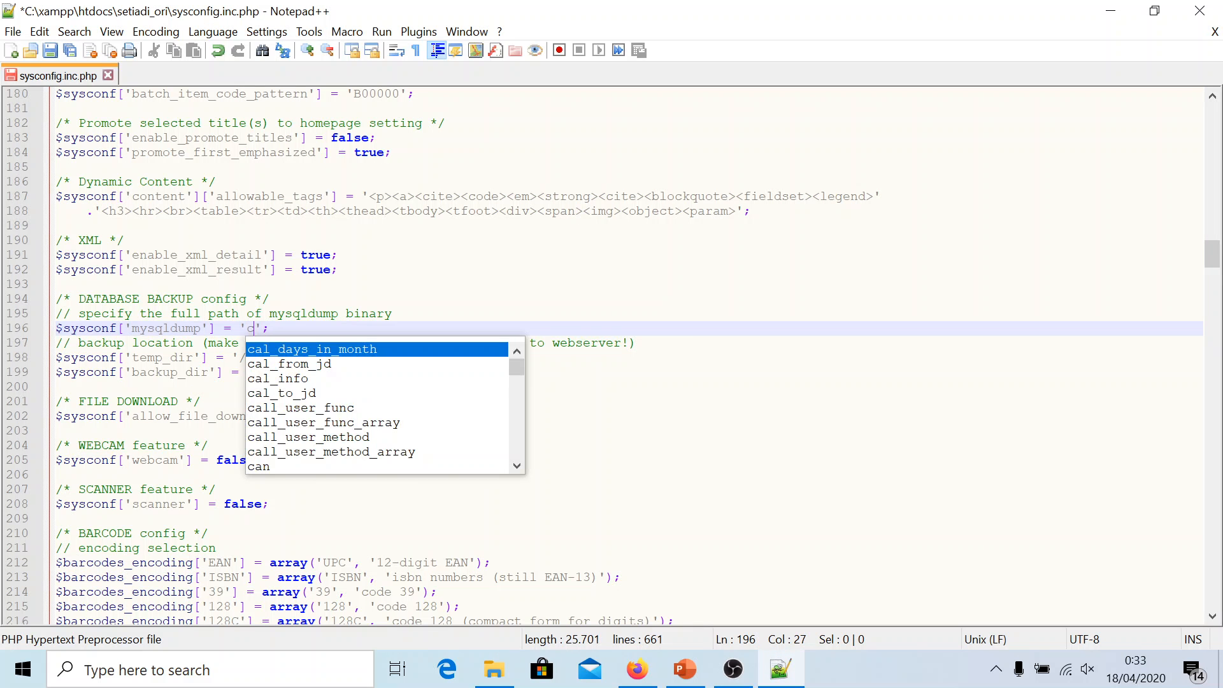
pyautogui.write('//')
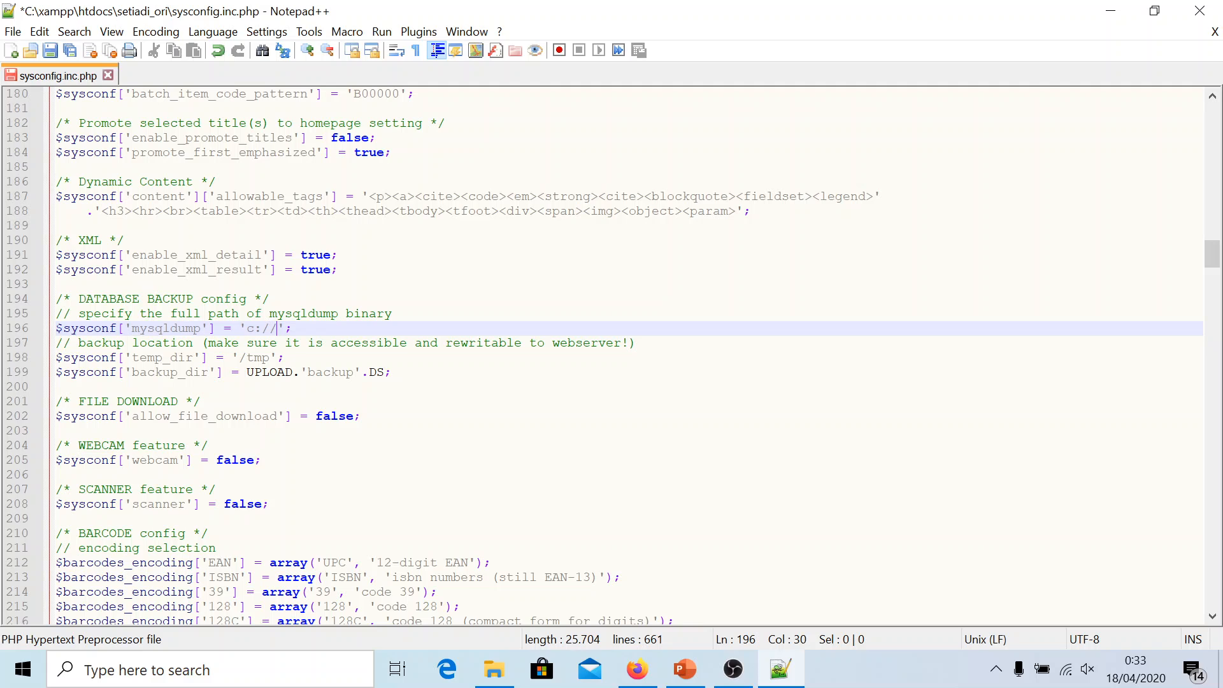
pyautogui.write('xampp/mysql')
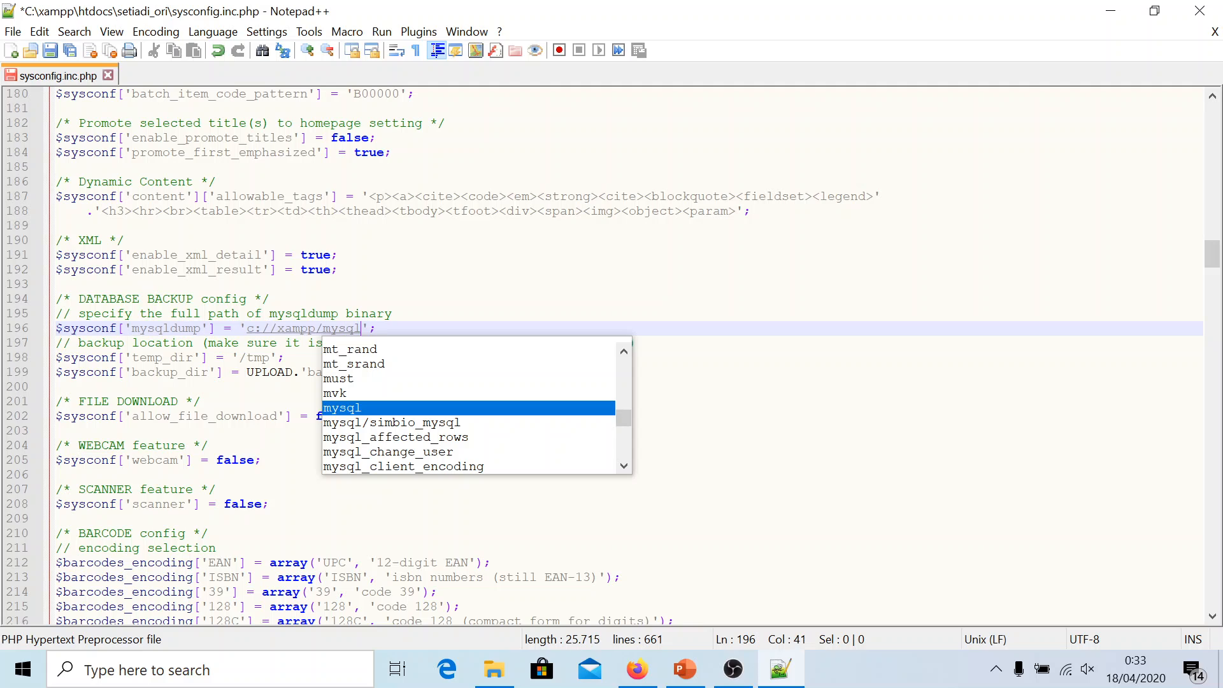
pyautogui.write('/')
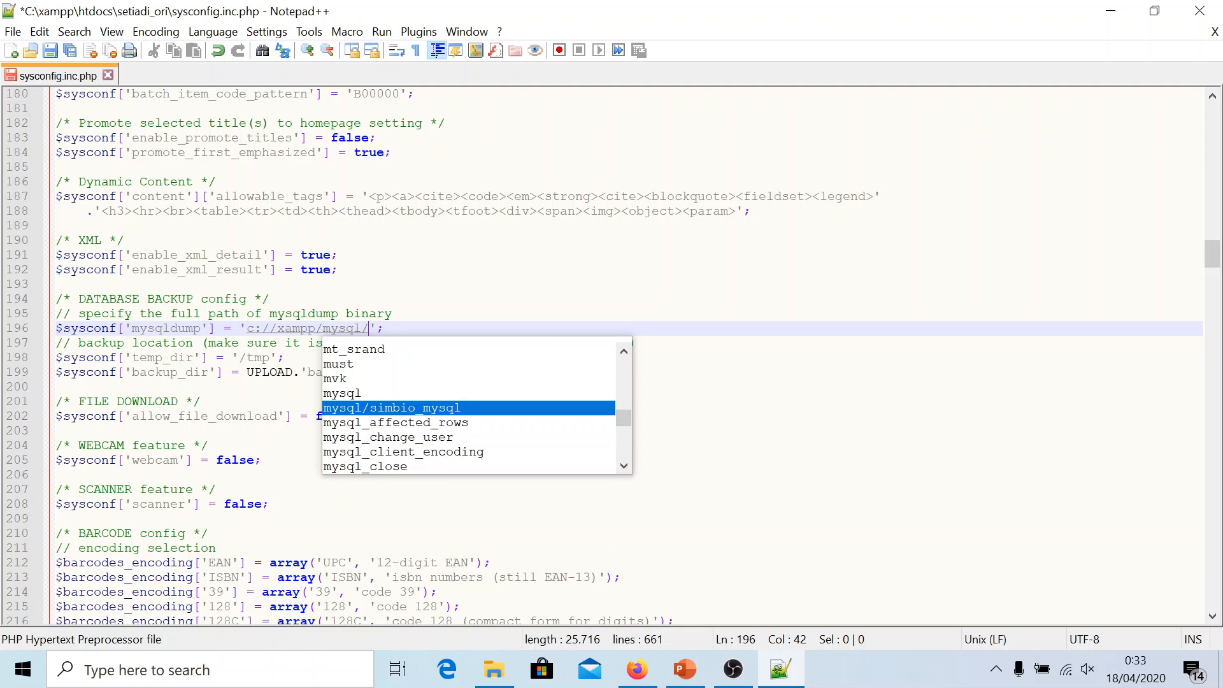
pyautogui.write('bin')
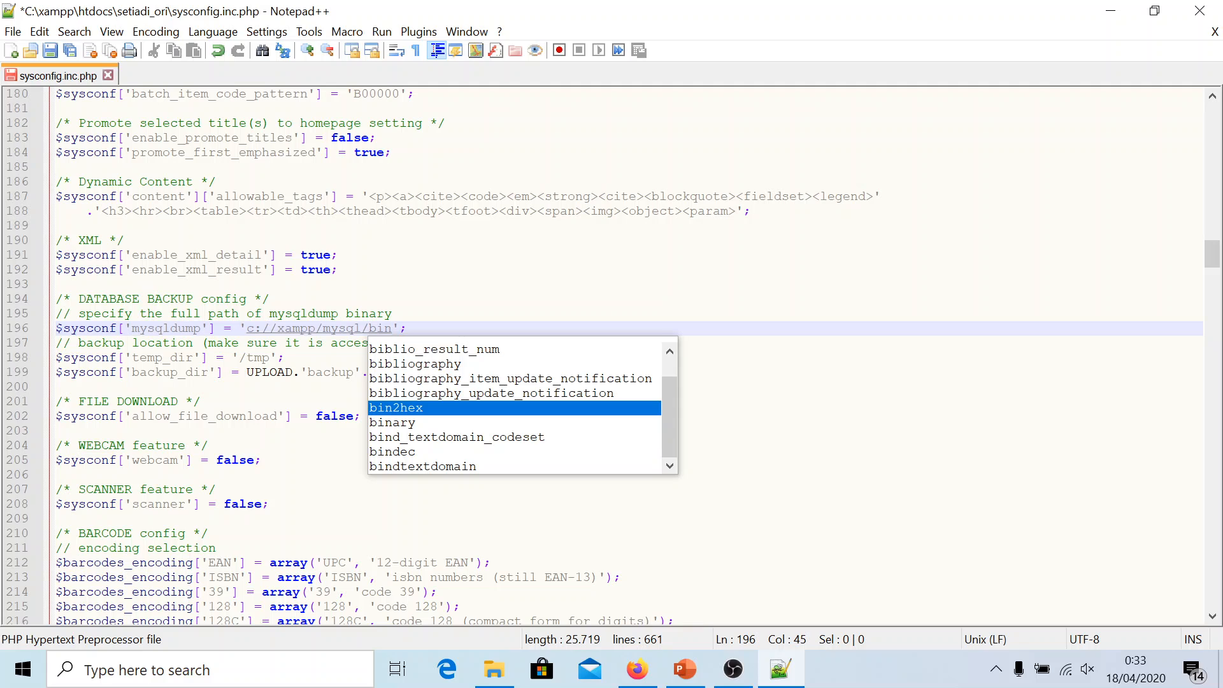
pyautogui.write('/')
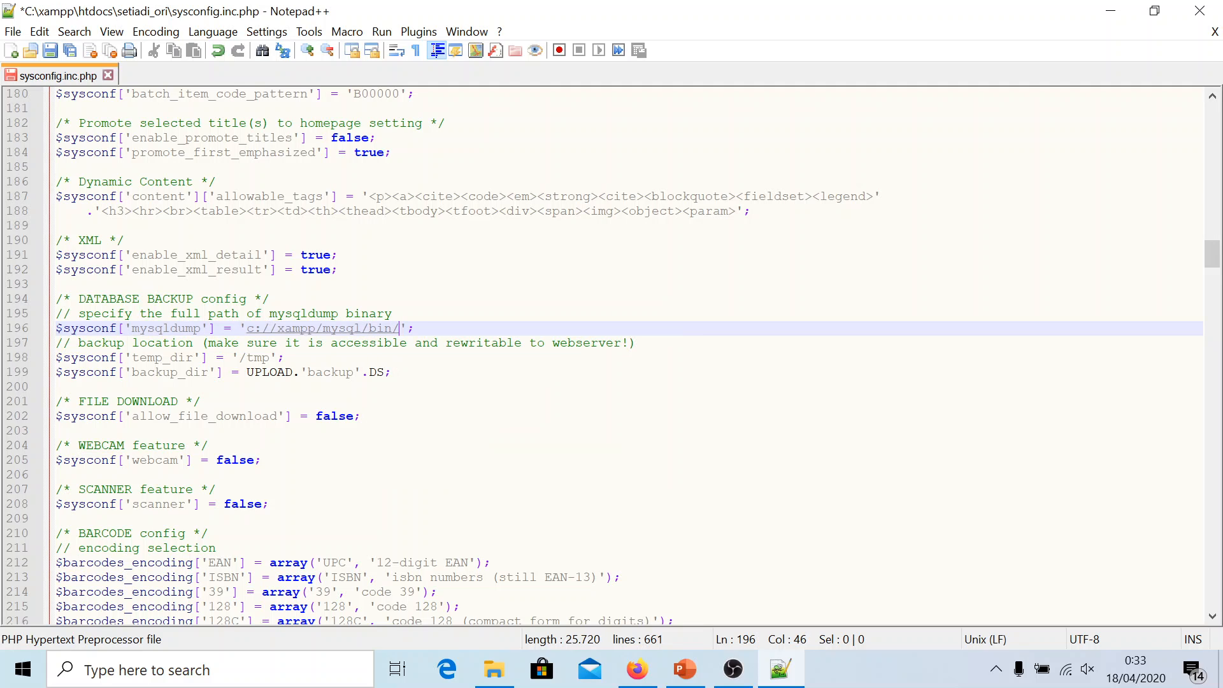
pyautogui.write('mysqldu')
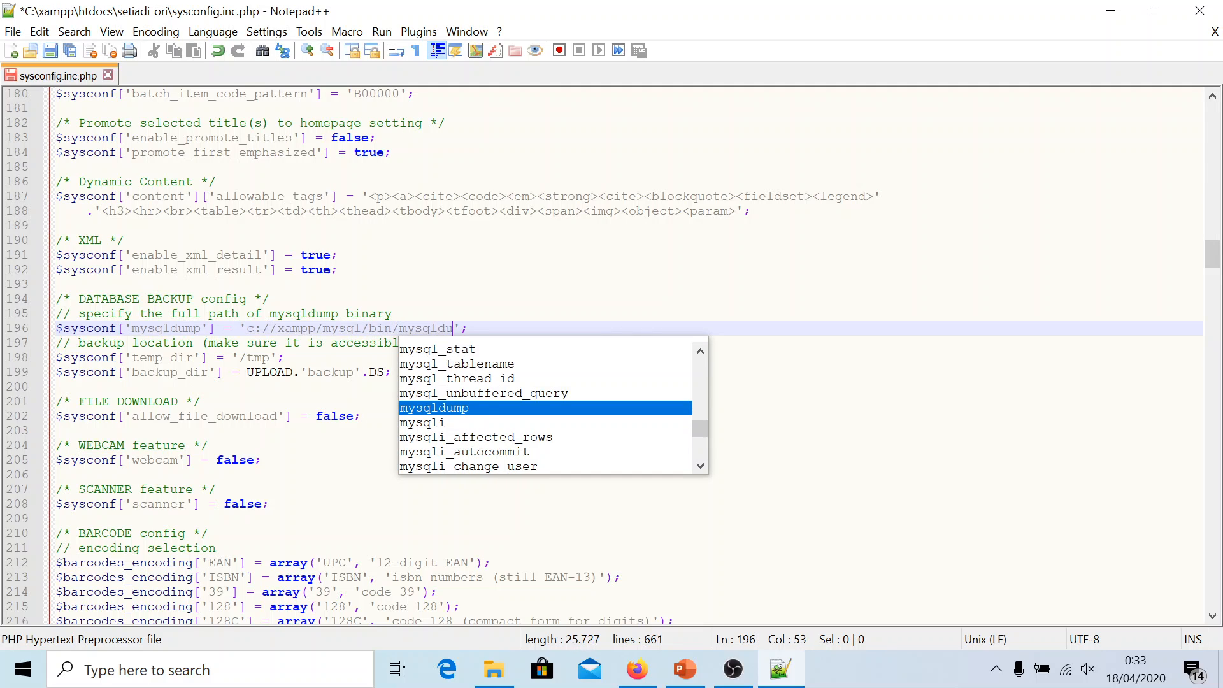
pyautogui.write('mp')
pyautogui.press('Escape')
pyautogui.write('.')
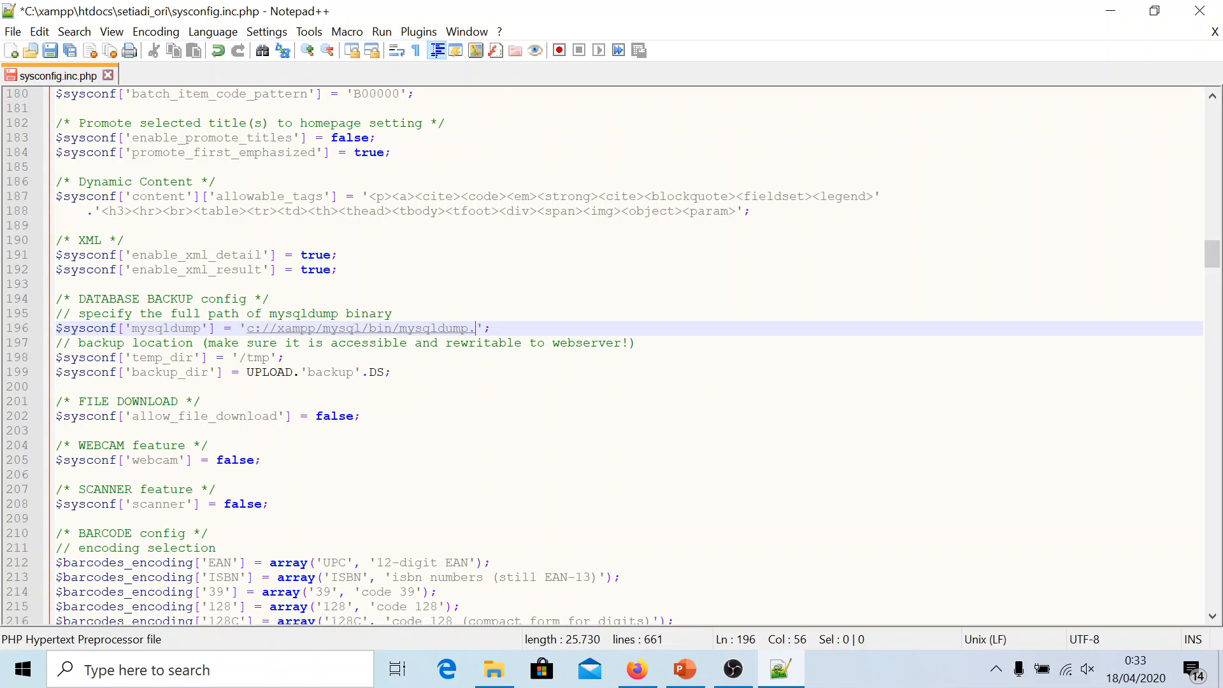
pyautogui.write('exe')
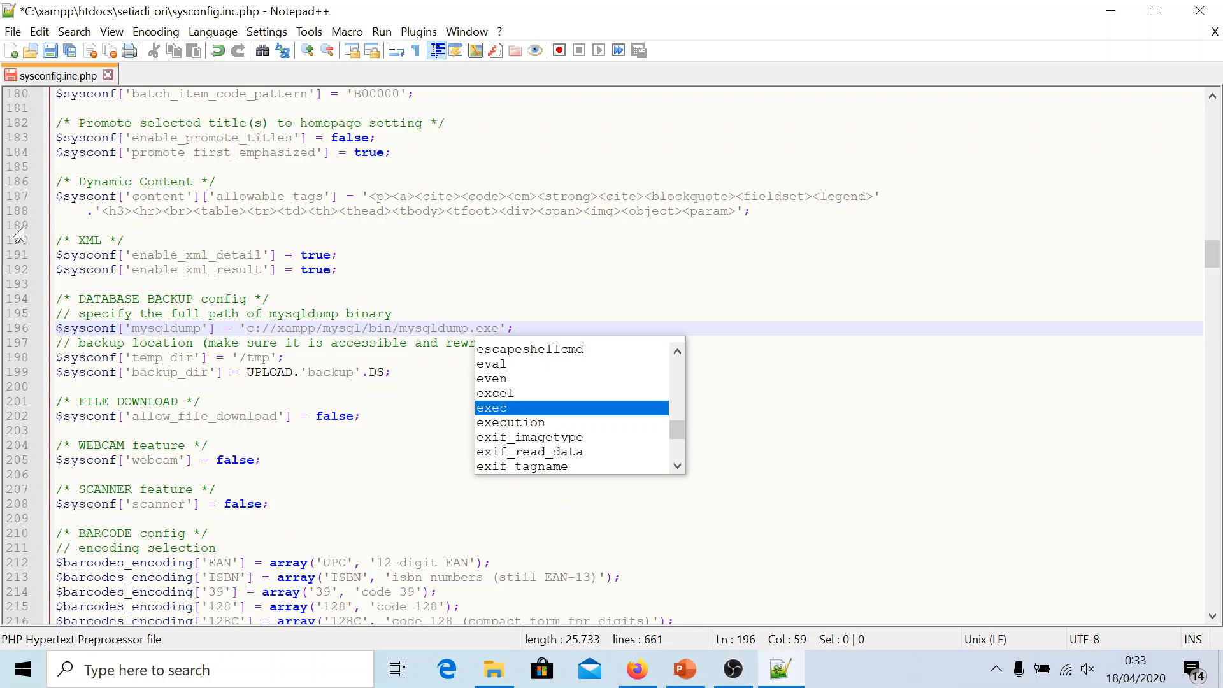
pyautogui.click(393, 313)
pyautogui.click(524, 328)
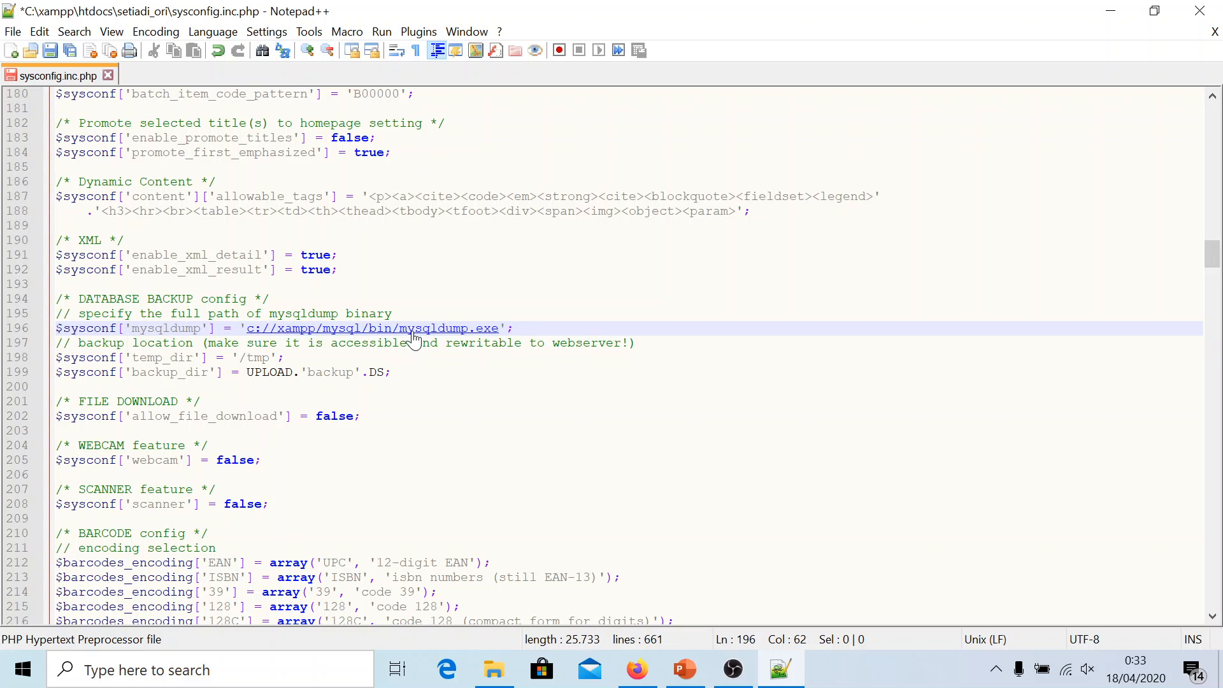
pyautogui.click(69, 50)
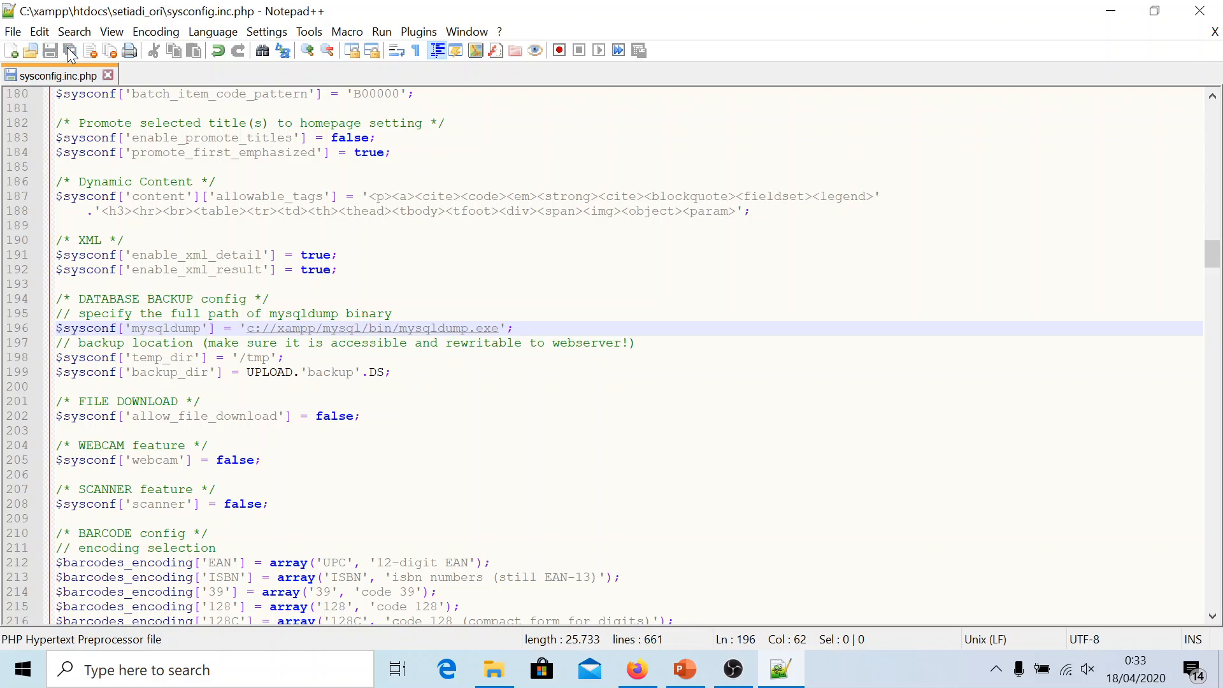
# Reload the Setiadi admin page so the mysqldump warning disappears
pyautogui.click(637, 669)
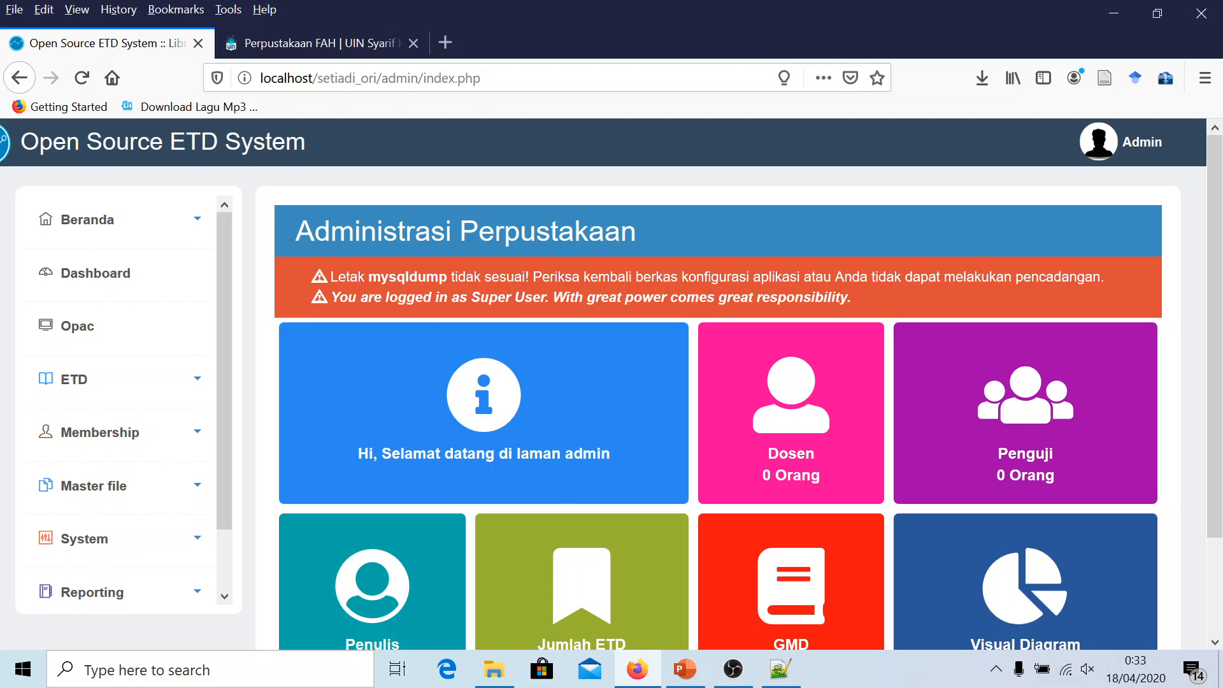
pyautogui.click(81, 79)
pyautogui.click(81, 78)
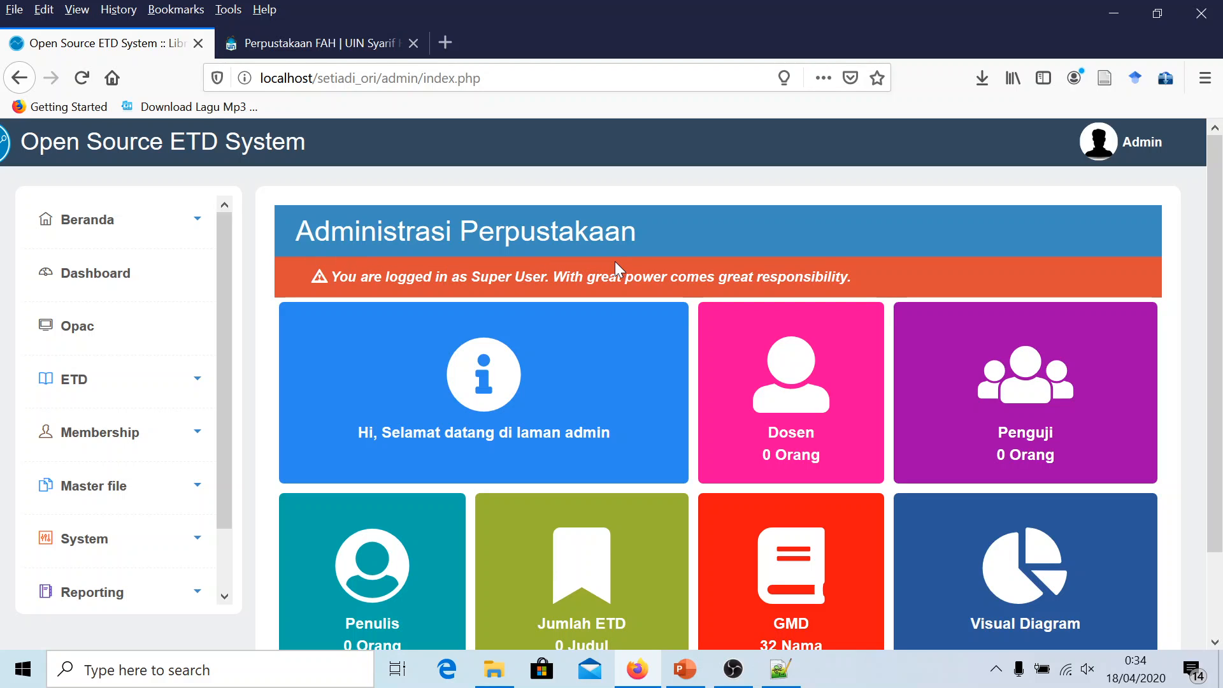
pyautogui.scroll(-2, 163, 352)
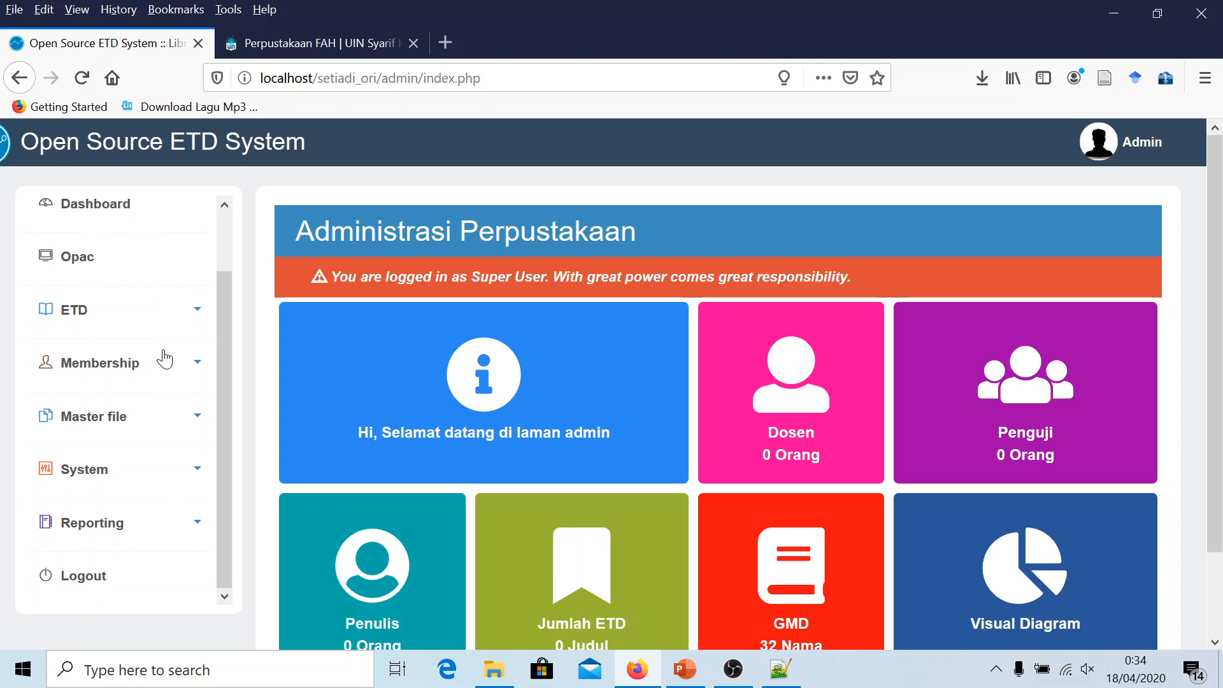
# Start a new database backup from System > Salinan Pangkalan Data
pyautogui.click(80, 477)
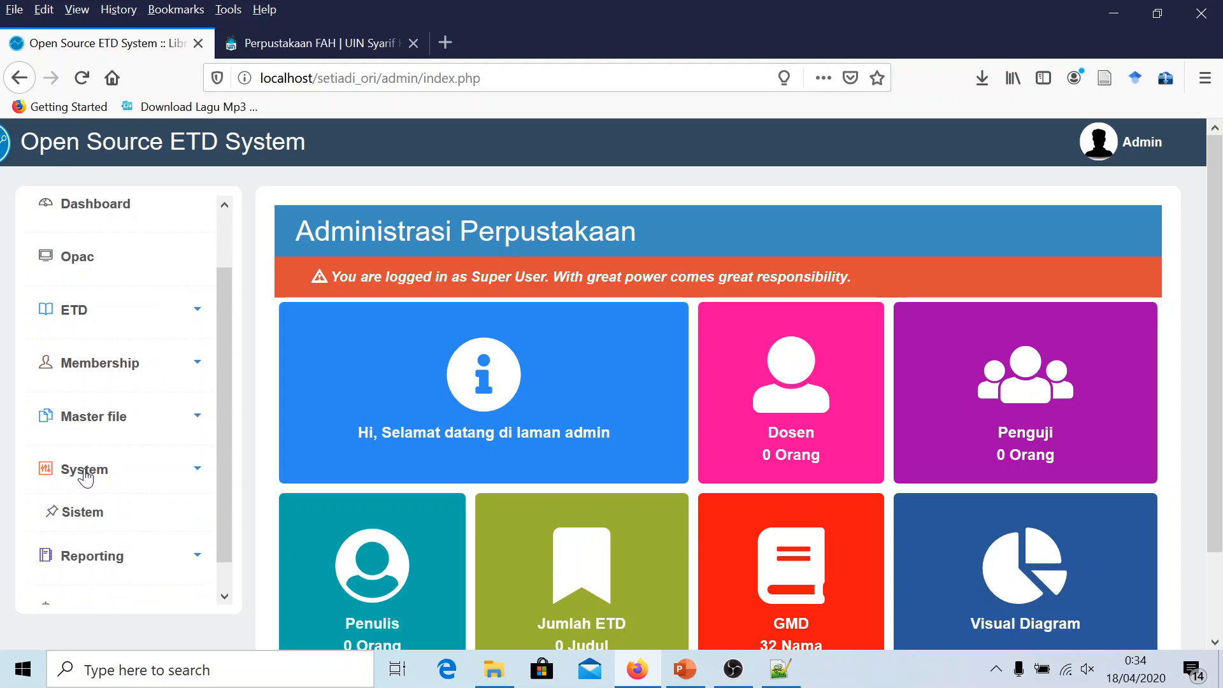
pyautogui.scroll(-6, 80, 479)
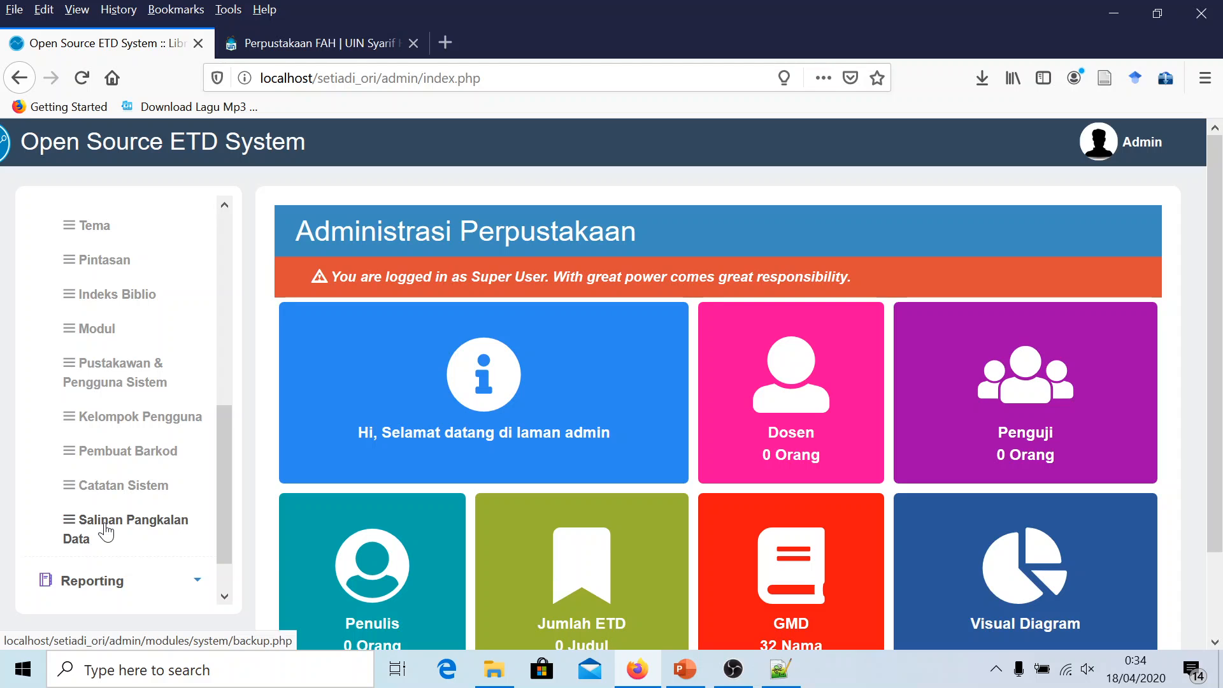
pyautogui.click(106, 531)
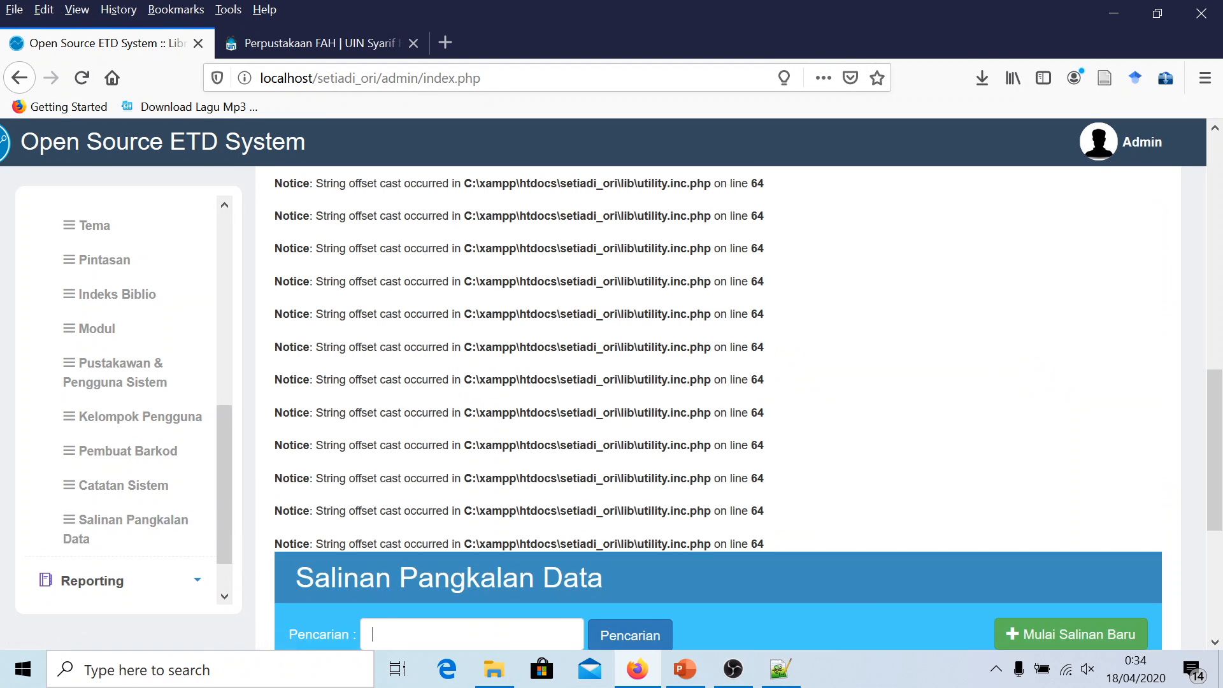
pyautogui.scroll(-3, 712, 544)
pyautogui.scroll(-2, 1089, 560)
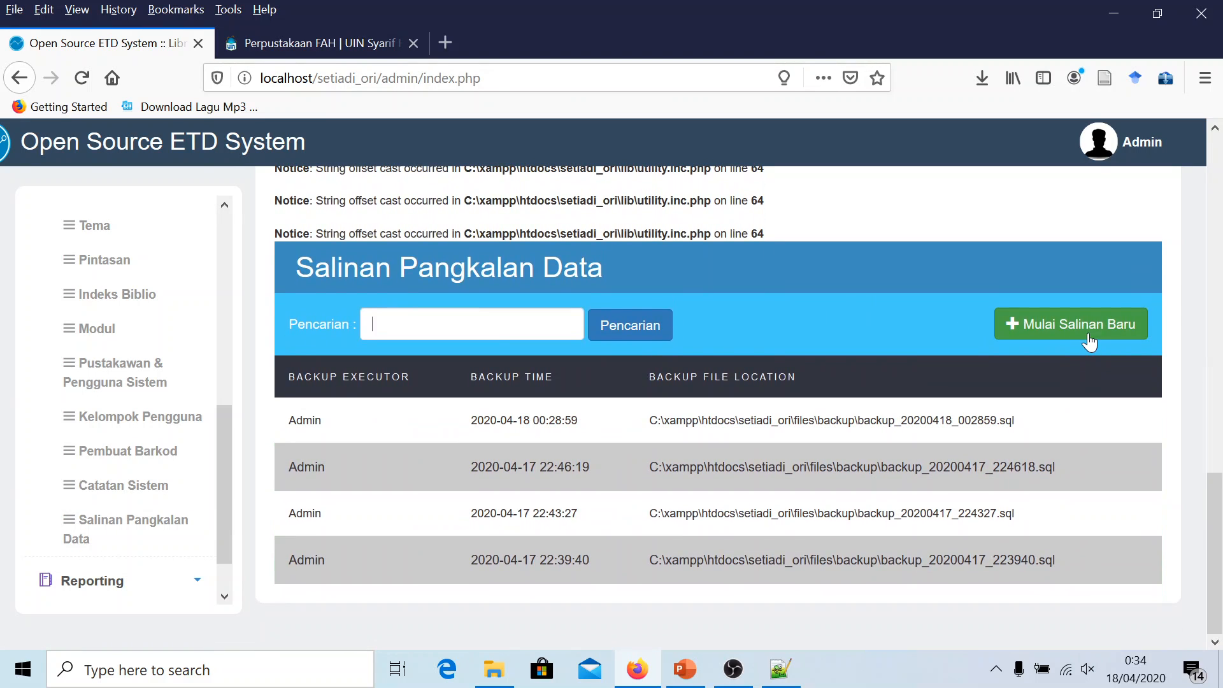
pyautogui.click(1088, 333)
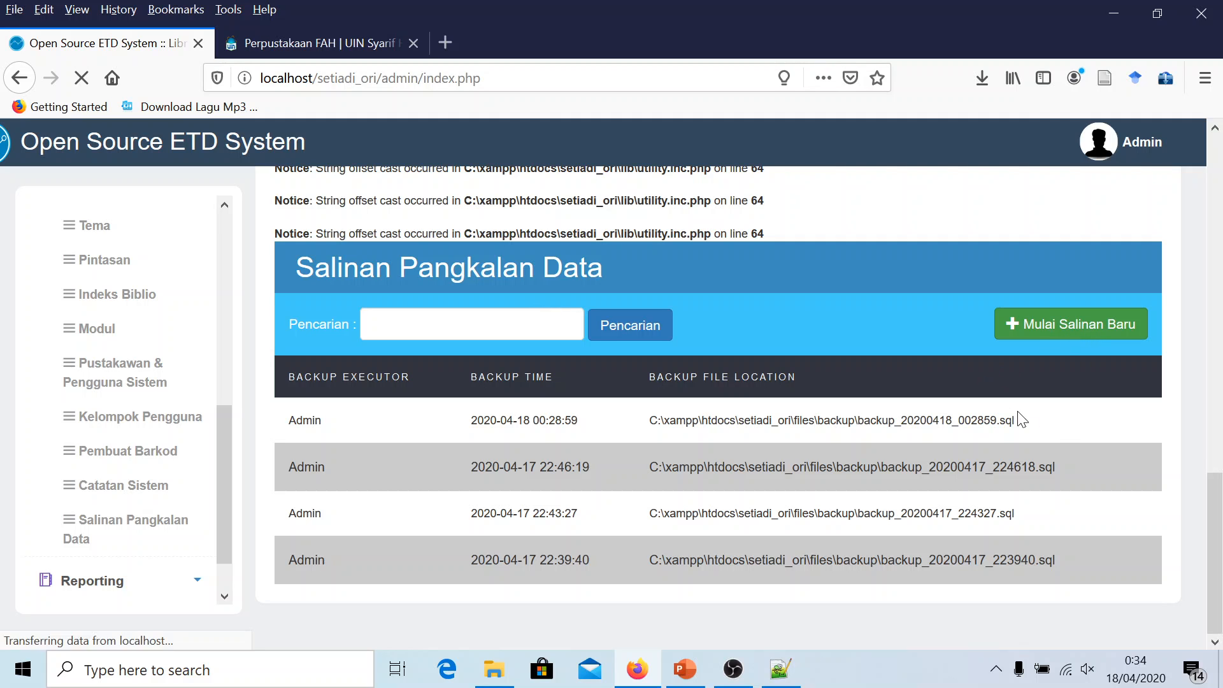
pyautogui.scroll(-1, 1109, 445)
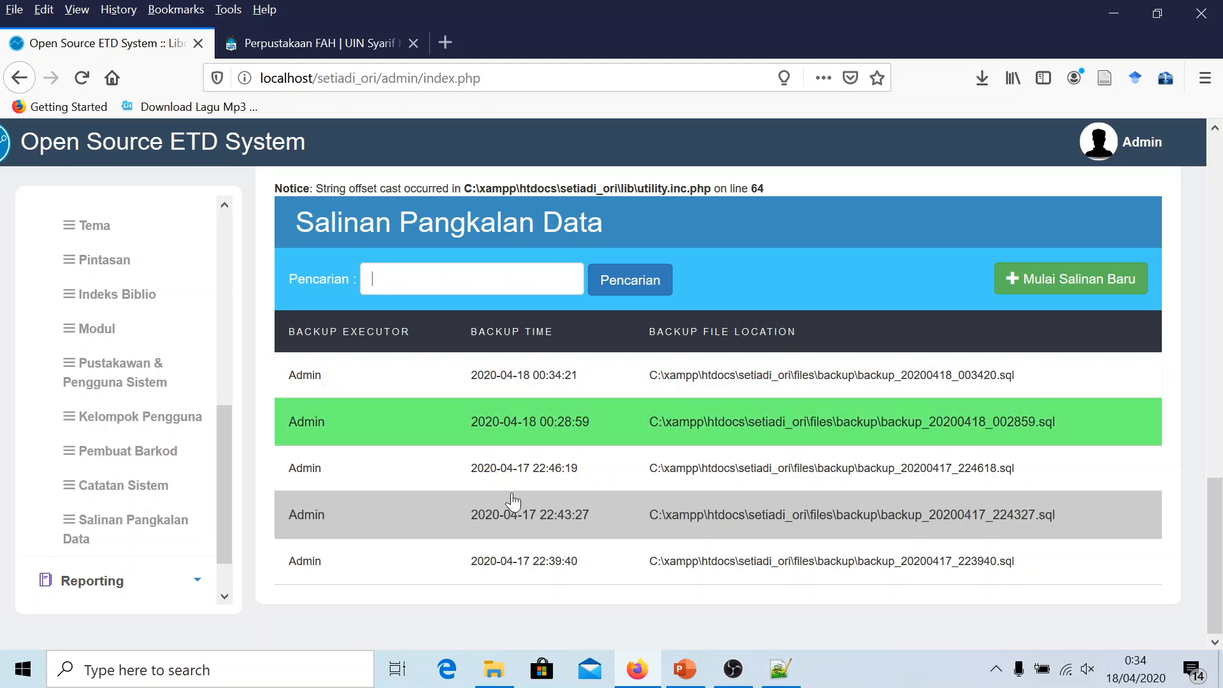
# Browse to C:\xampp\htdocs\setiadi_ori\files\backup and select the new backup_20200418_003420.sql
pyautogui.click(498, 680)
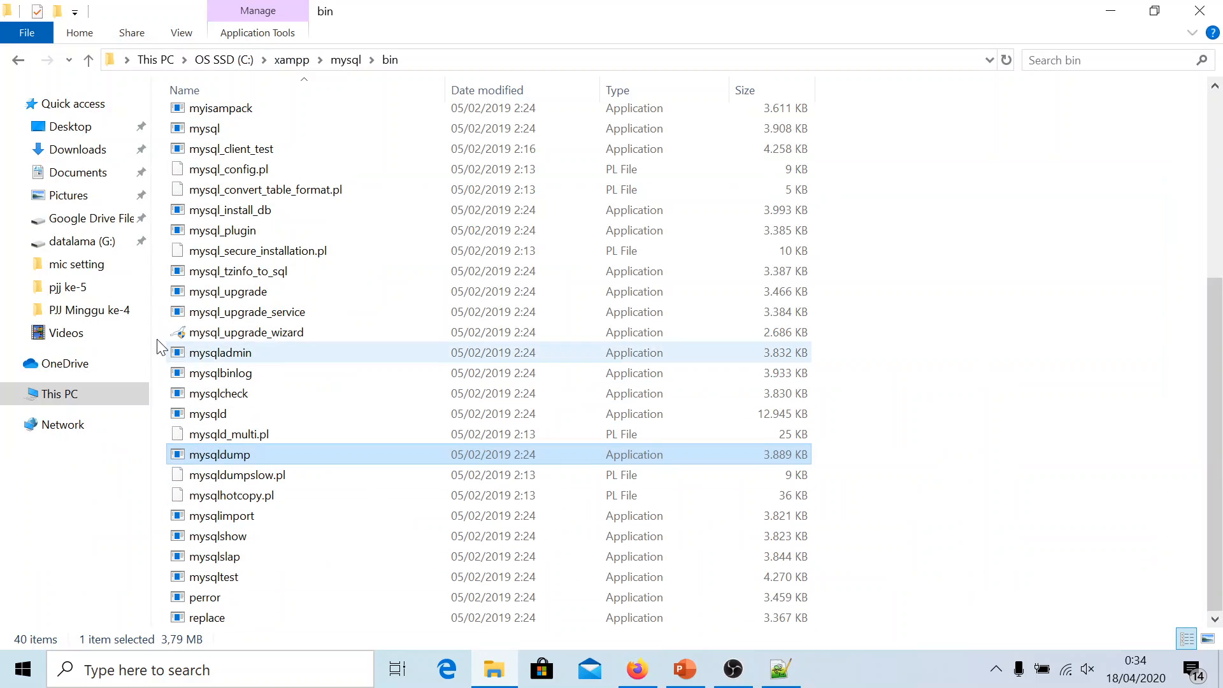
pyautogui.click(60, 401)
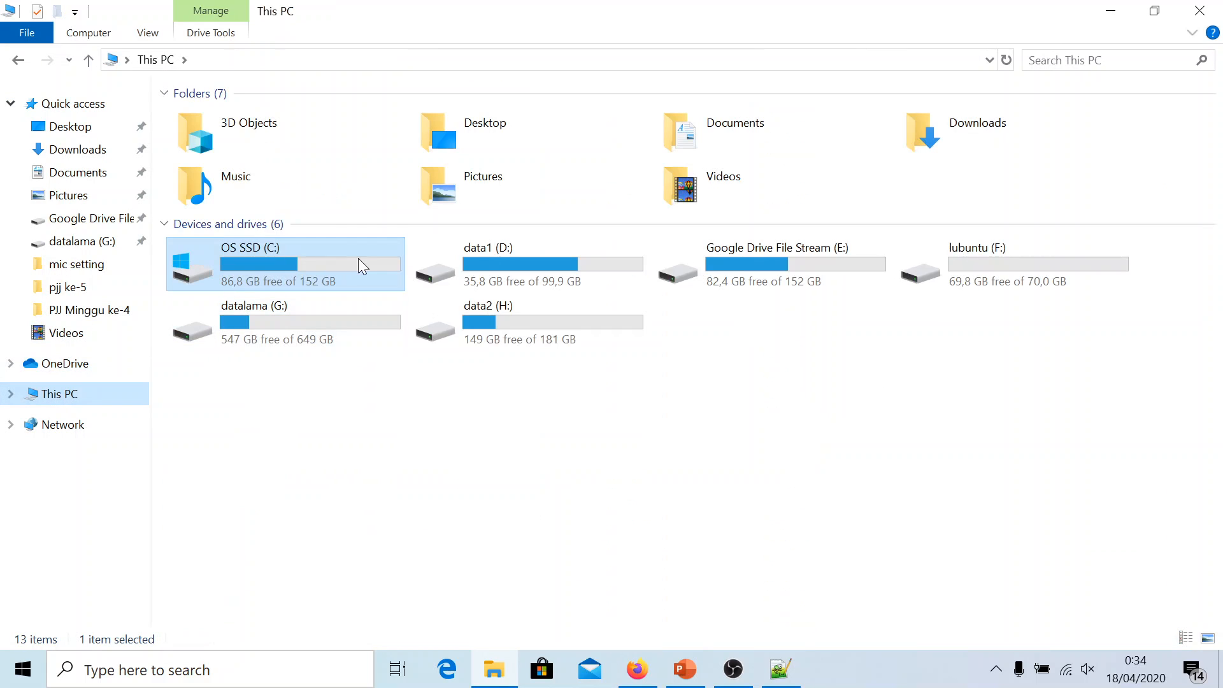
pyautogui.doubleClick(315, 264)
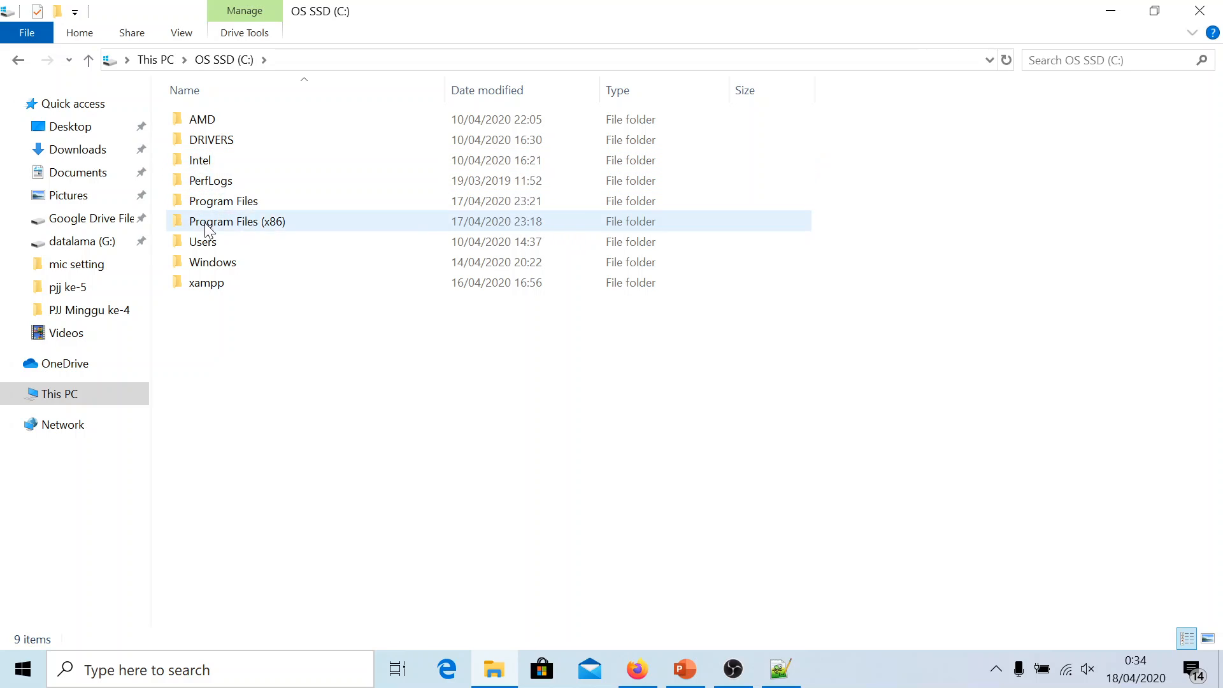
pyautogui.doubleClick(210, 283)
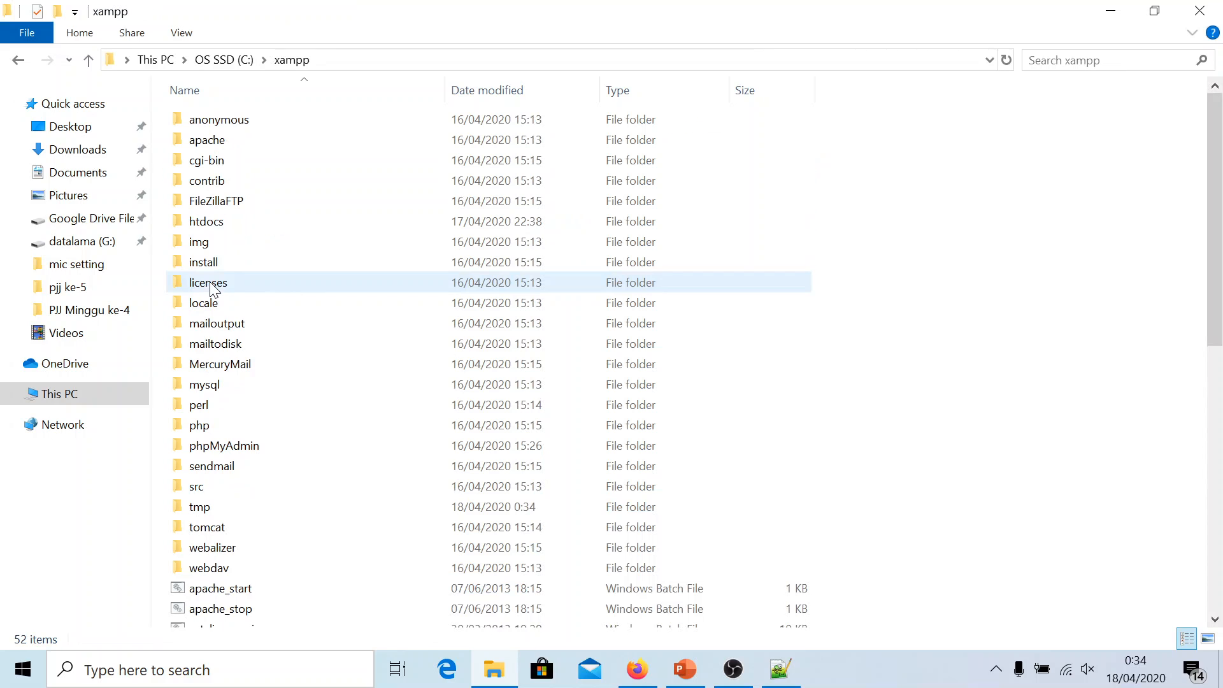
pyautogui.doubleClick(239, 220)
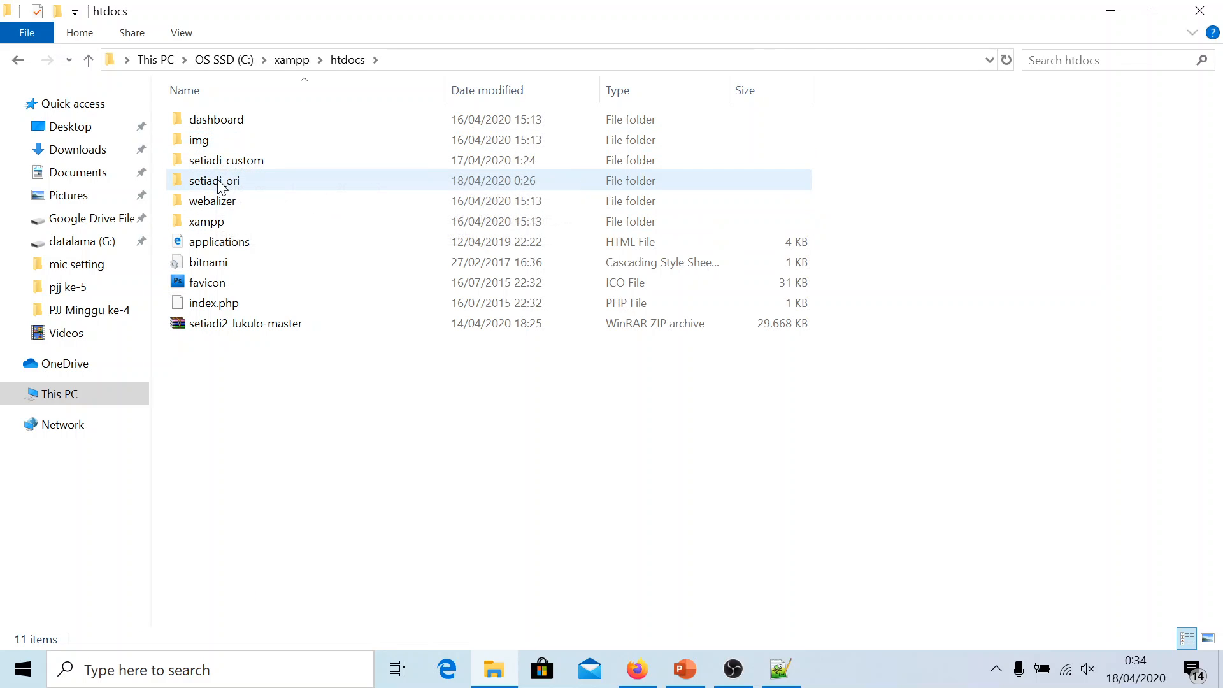
pyautogui.doubleClick(227, 181)
pyautogui.click(216, 201)
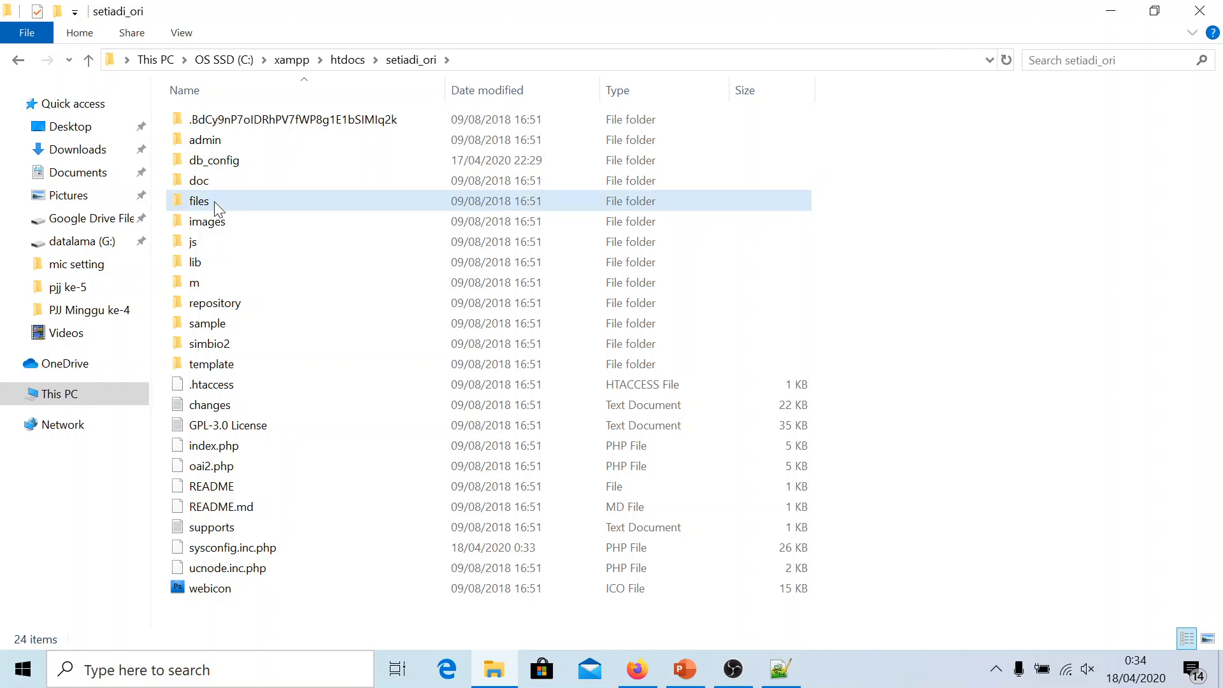
pyautogui.doubleClick(197, 204)
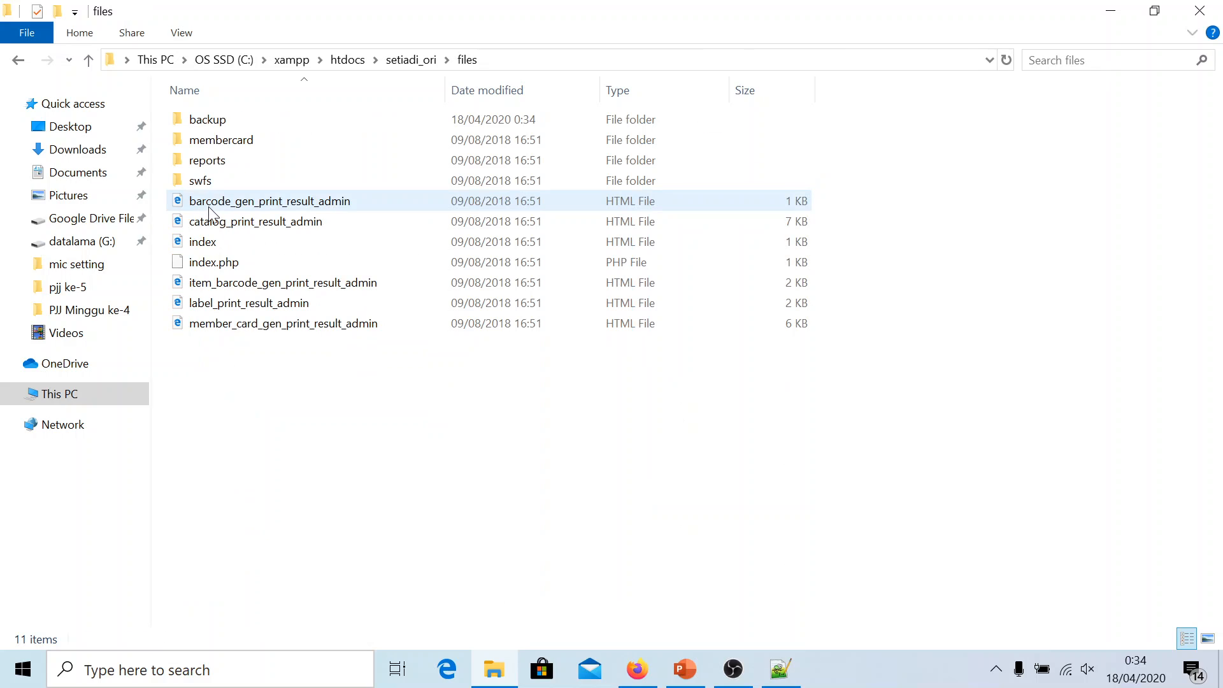
pyautogui.doubleClick(228, 123)
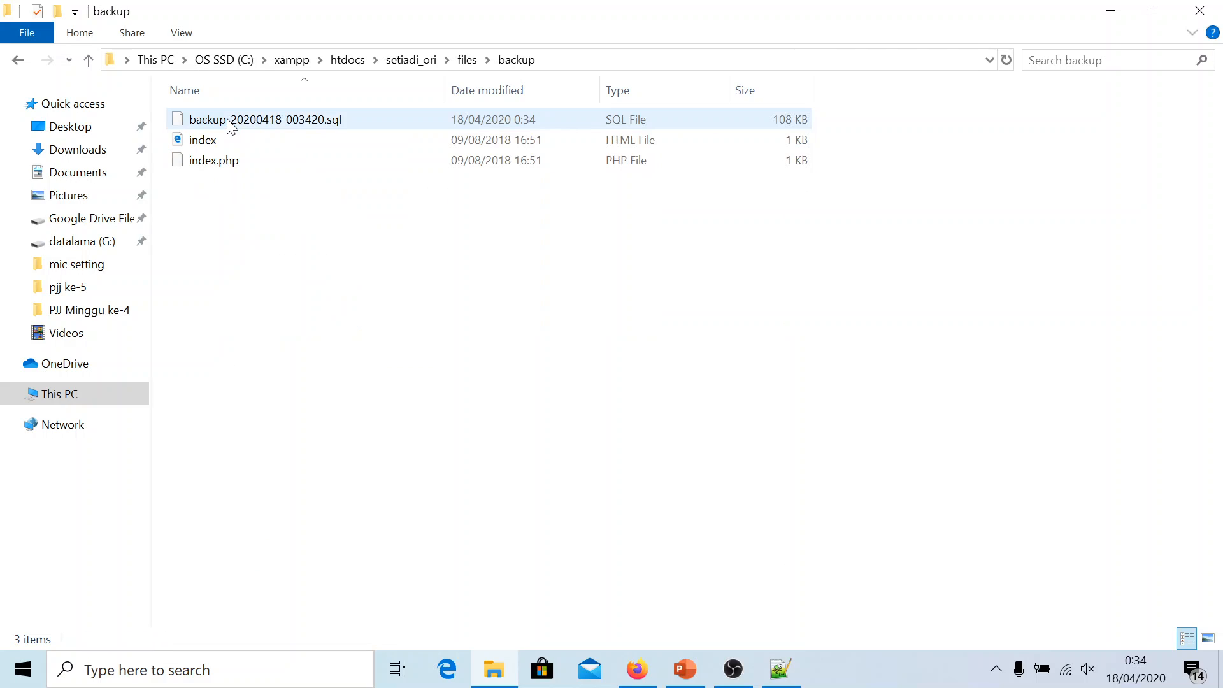
pyautogui.click(271, 124)
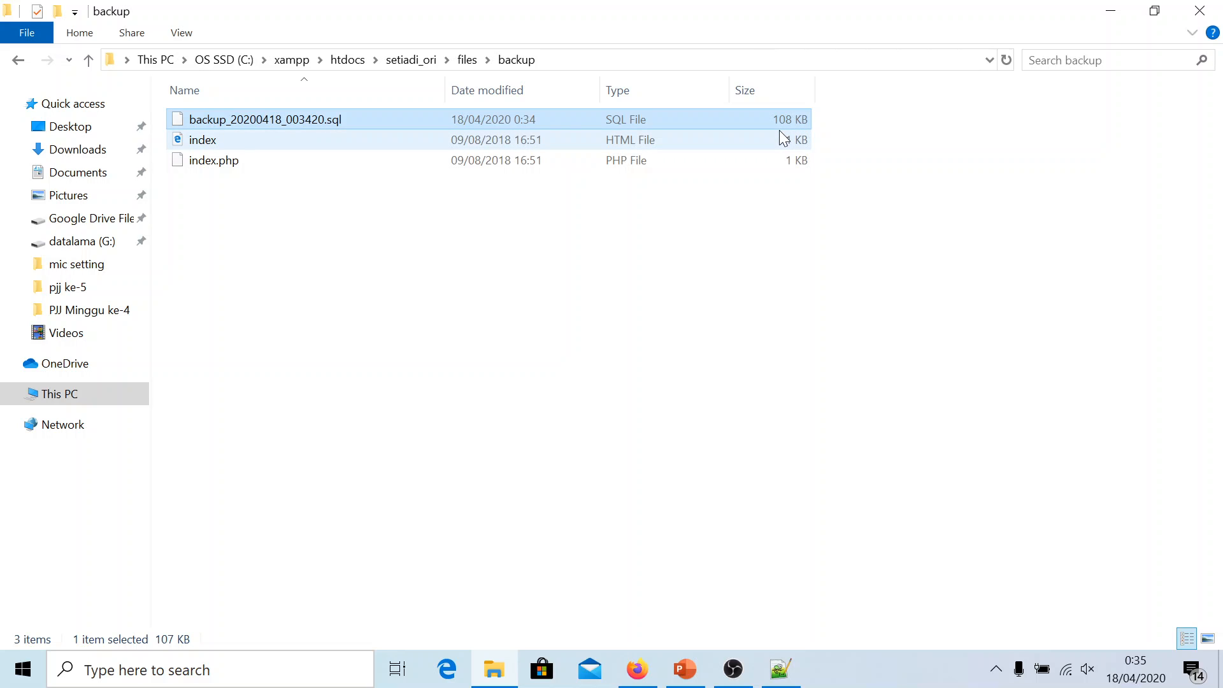
# Open backup_20200418_003420.sql in Notepad++, scroll through the 1,364-line dump, then close it
pyautogui.rightClick(236, 120)
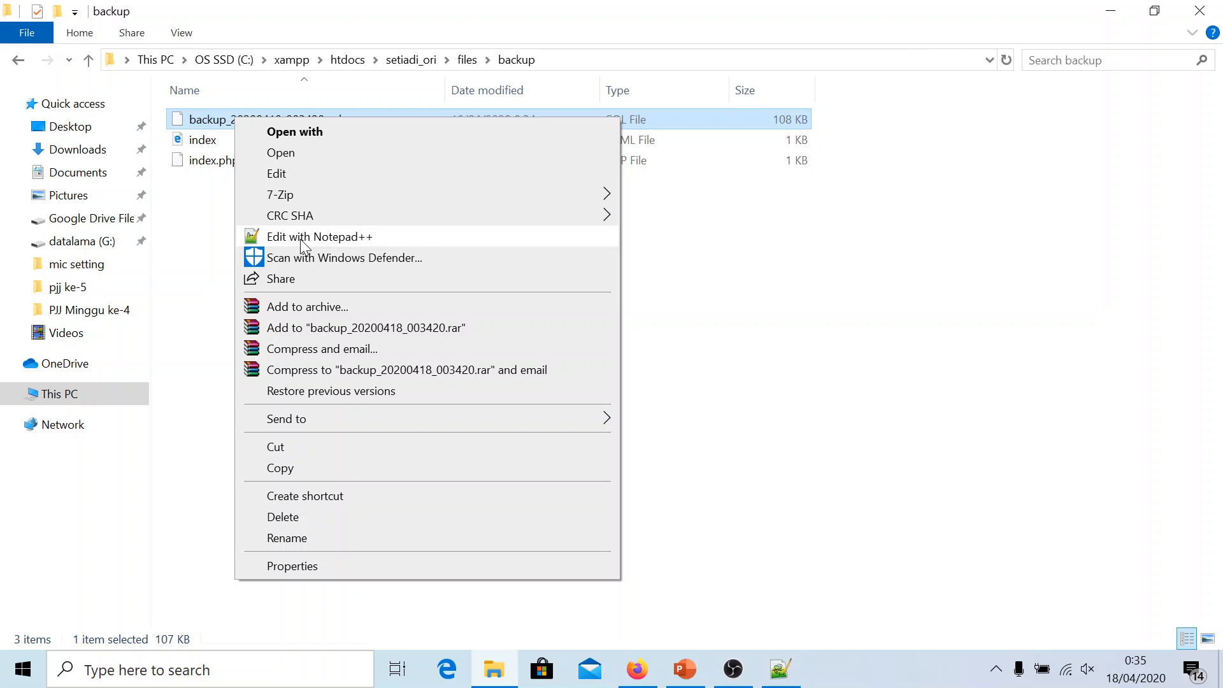
pyautogui.click(344, 237)
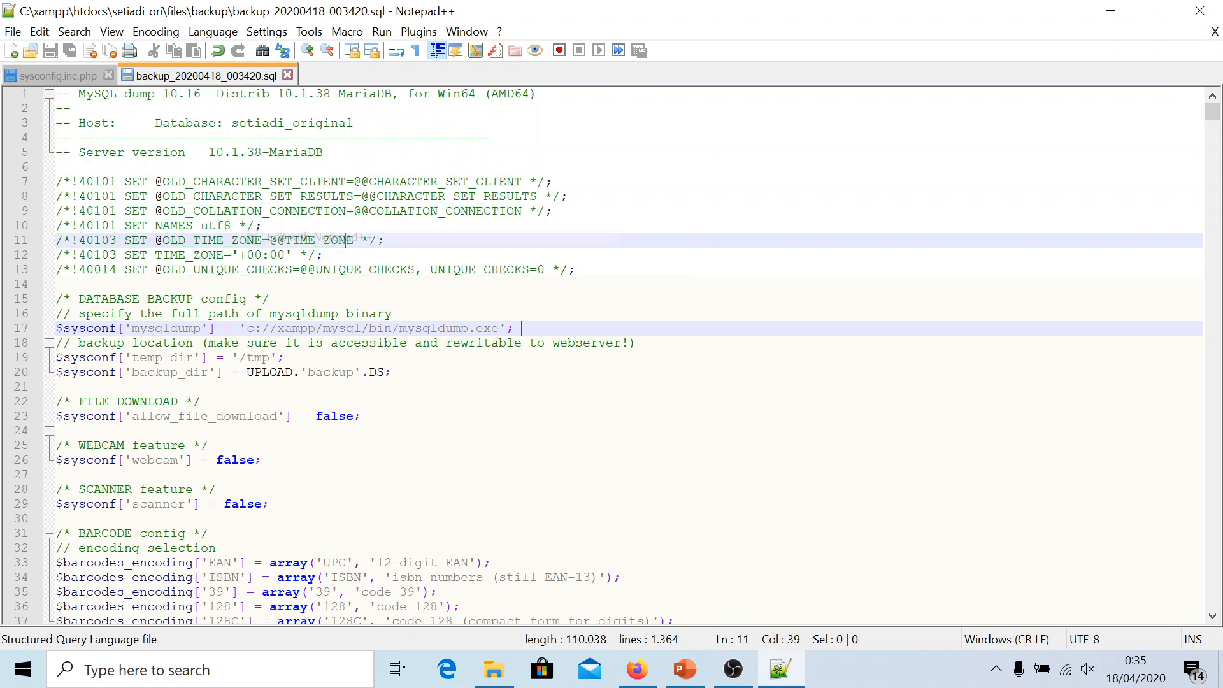
pyautogui.click(346, 241)
pyautogui.click(292, 182)
pyautogui.scroll(-7, 293, 181)
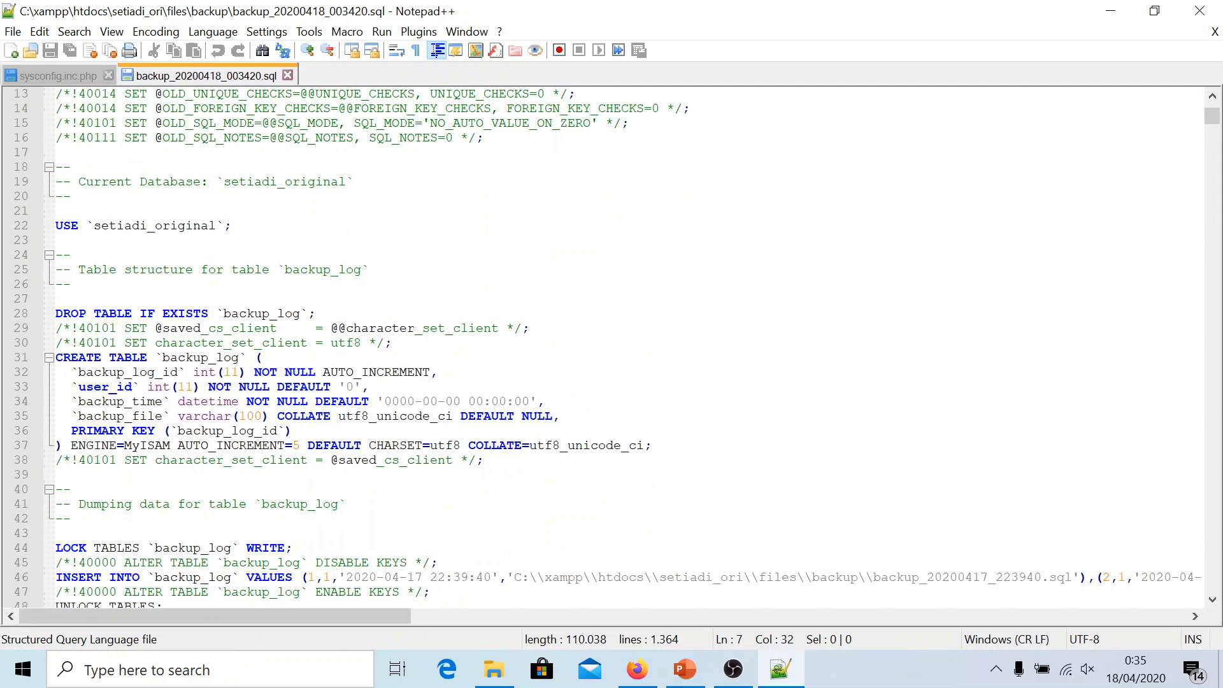
pyautogui.scroll(7, 292, 181)
pyautogui.scroll(-18, 605, 348)
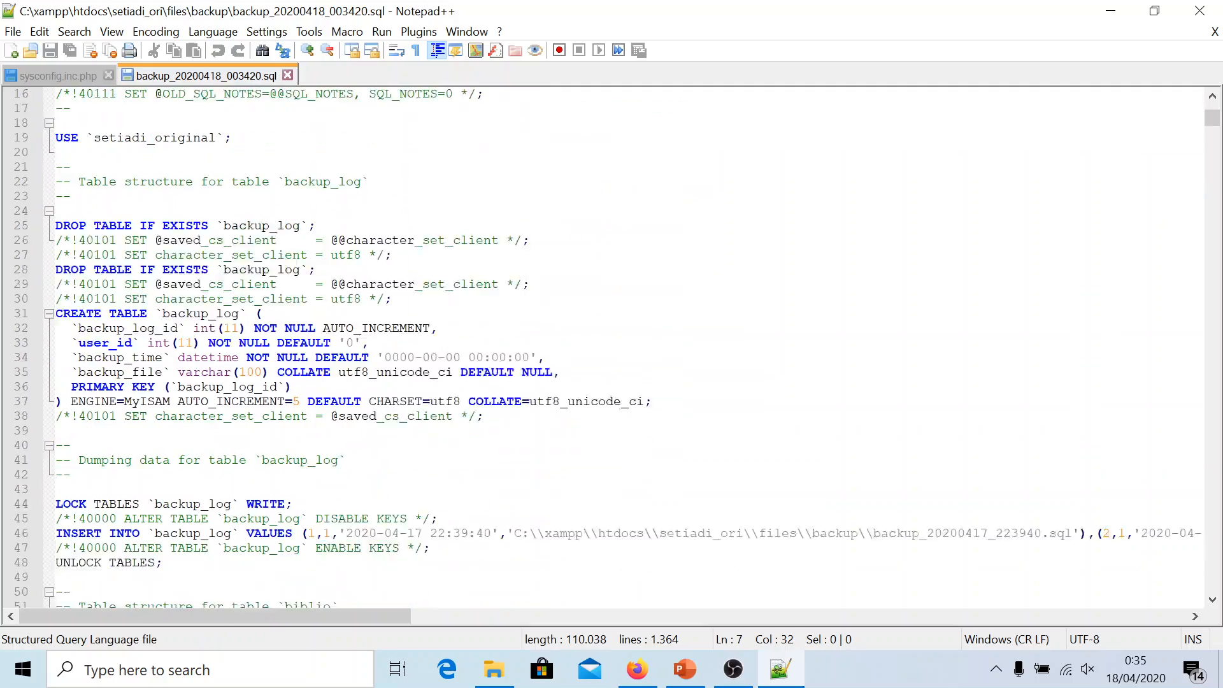
pyautogui.scroll(-20, 606, 347)
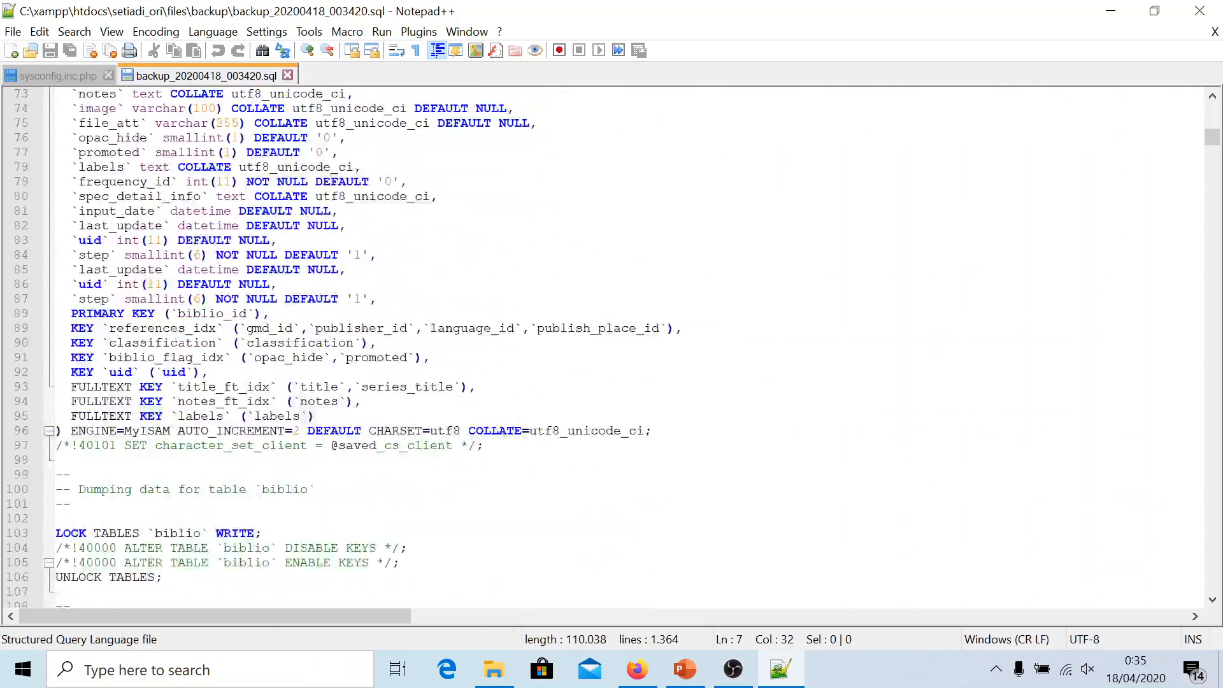
pyautogui.scroll(-20, 605, 348)
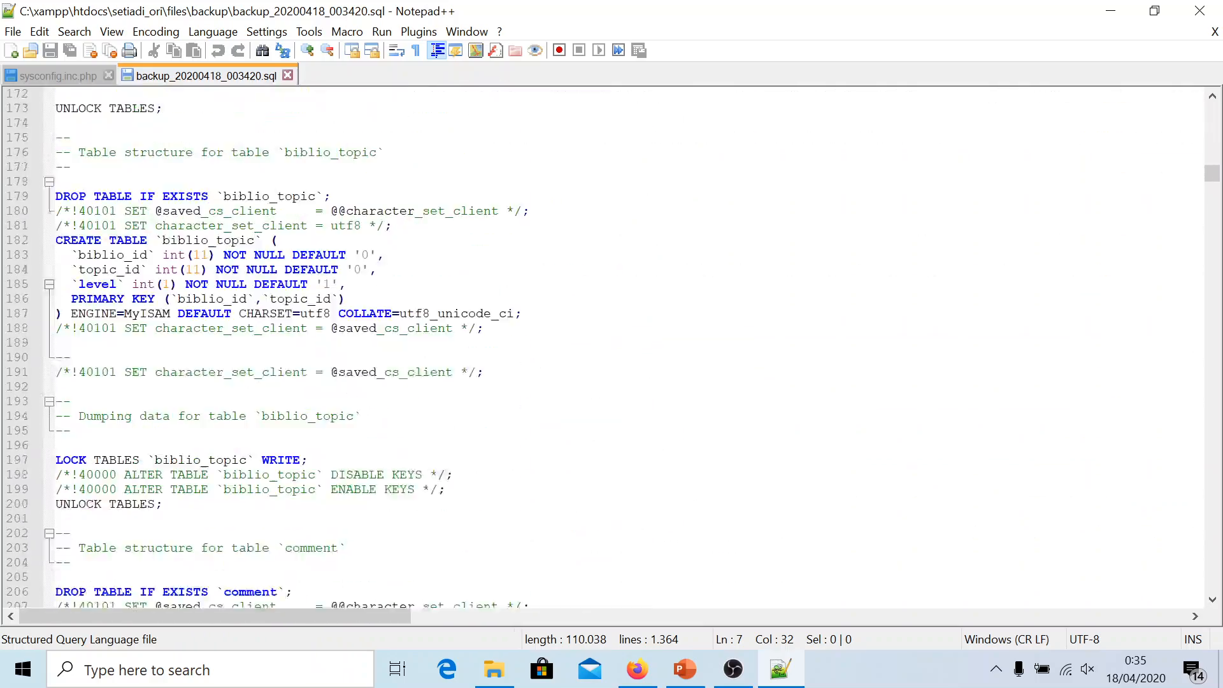
pyautogui.moveTo(1212, 194); pyautogui.dragTo(1209, 105)
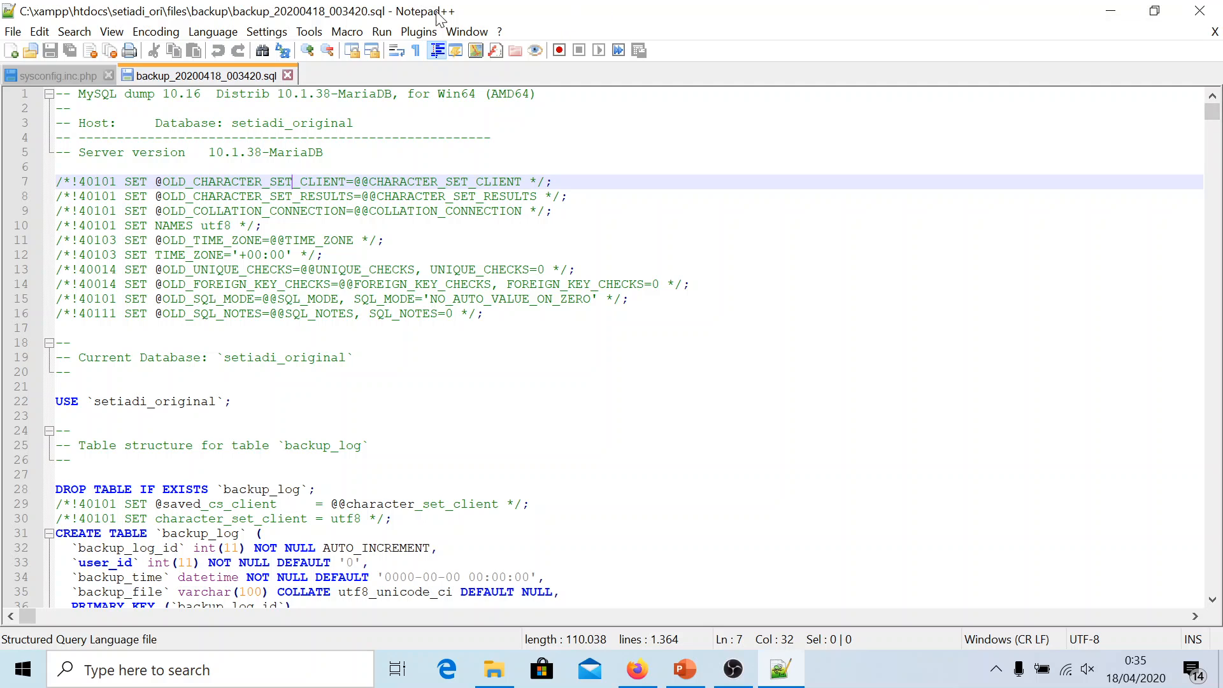
pyautogui.click(1200, 11)
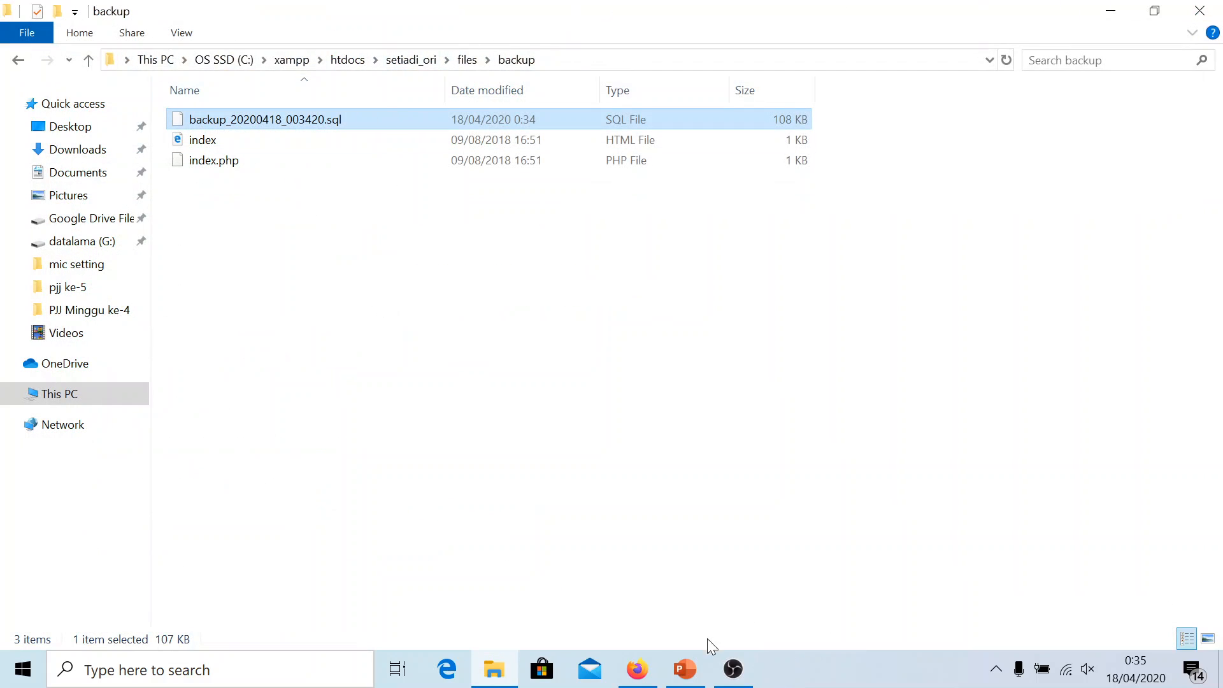
# Mark the 'Memperbaiki path mysqldump' bullet on slide 8 done with yellow highlight and red text
pyautogui.click(684, 666)
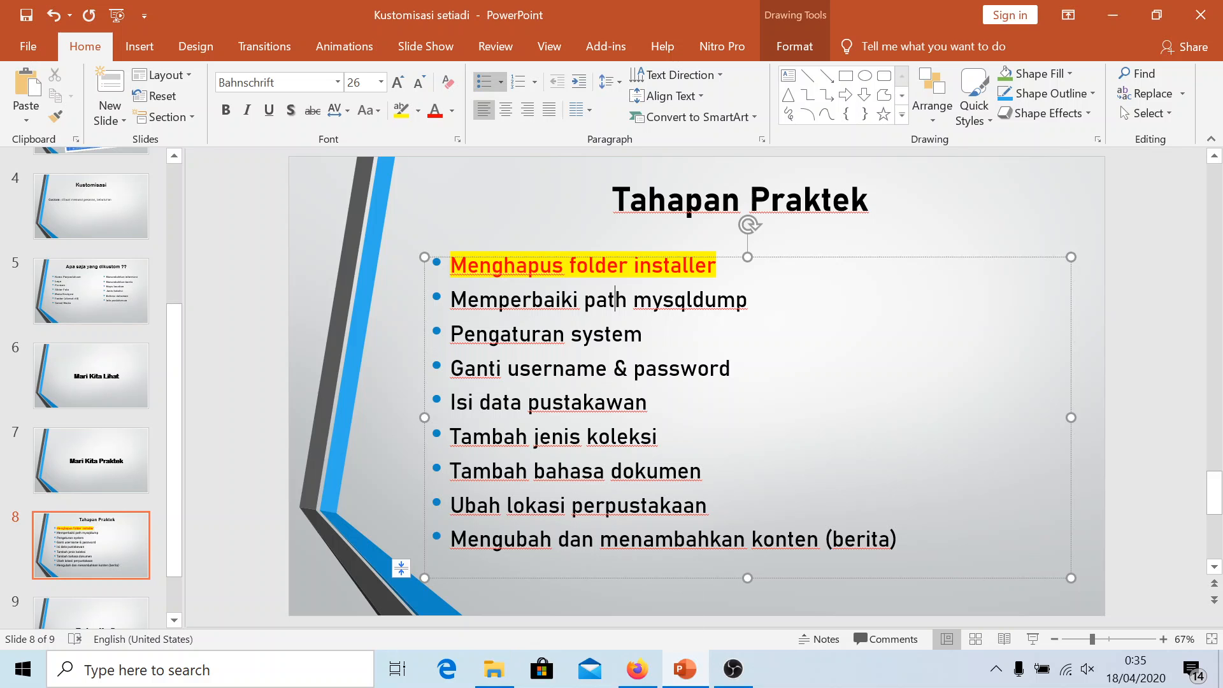
pyautogui.moveTo(451, 300); pyautogui.dragTo(754, 301)
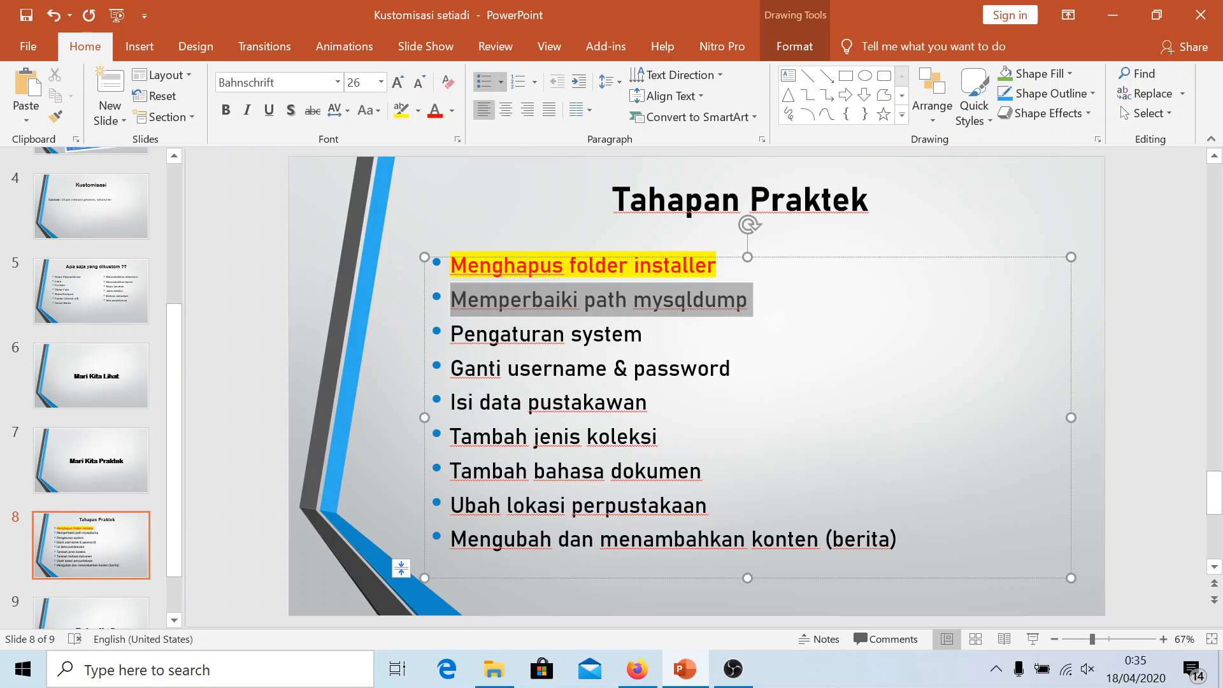
pyautogui.click(401, 110)
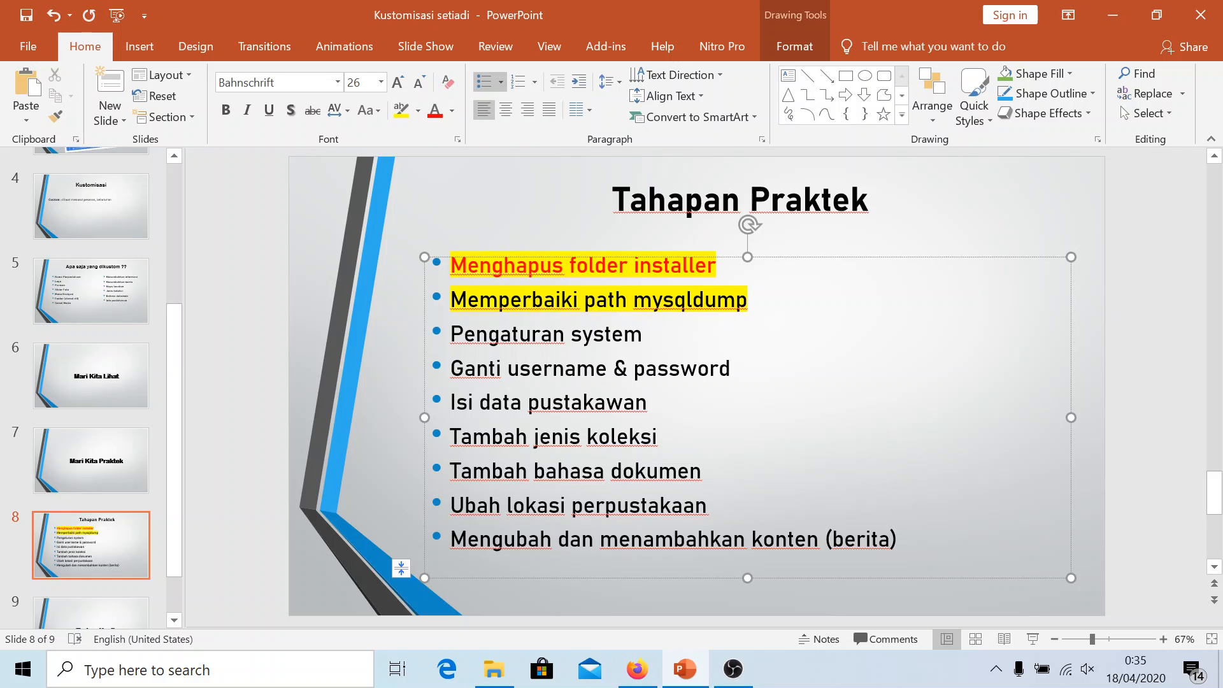
pyautogui.hotkey('ctrl', 'shift', 'Left')
pyautogui.hotkey('ctrl', 'shift', 'Left')
pyautogui.hotkey('ctrl', 'shift', 'Left')
pyautogui.hotkey('ctrl', 'shift', 'Left')
pyautogui.click(435, 110)
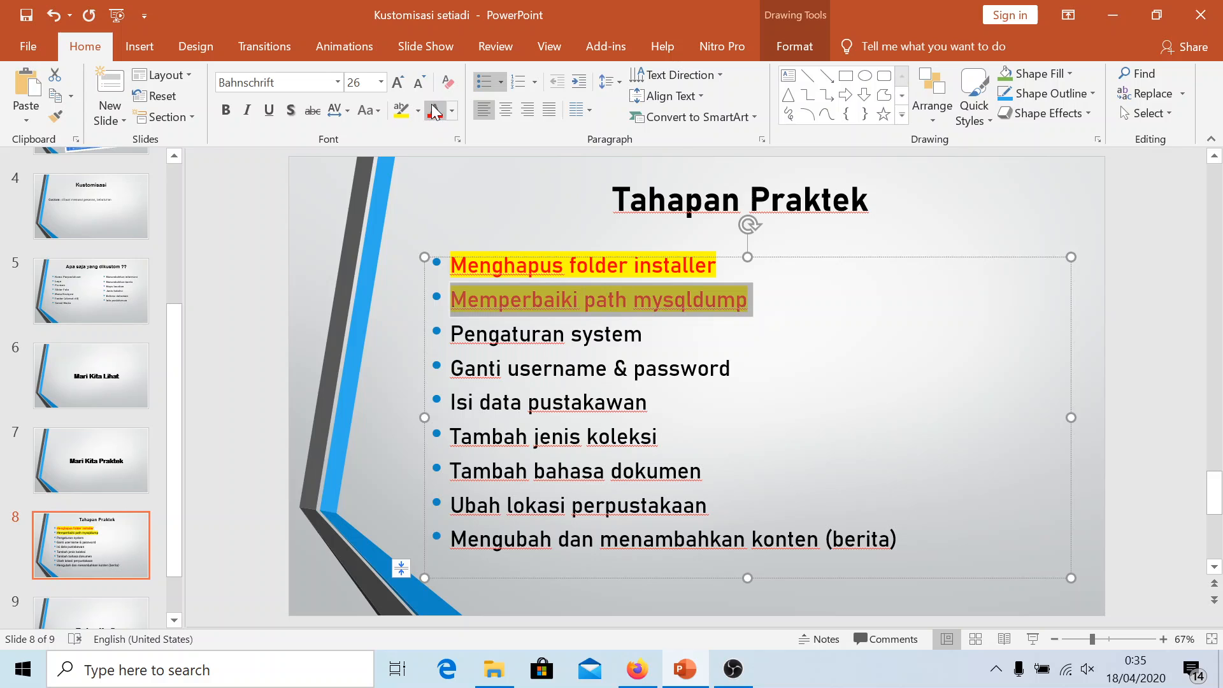
pyautogui.click(553, 334)
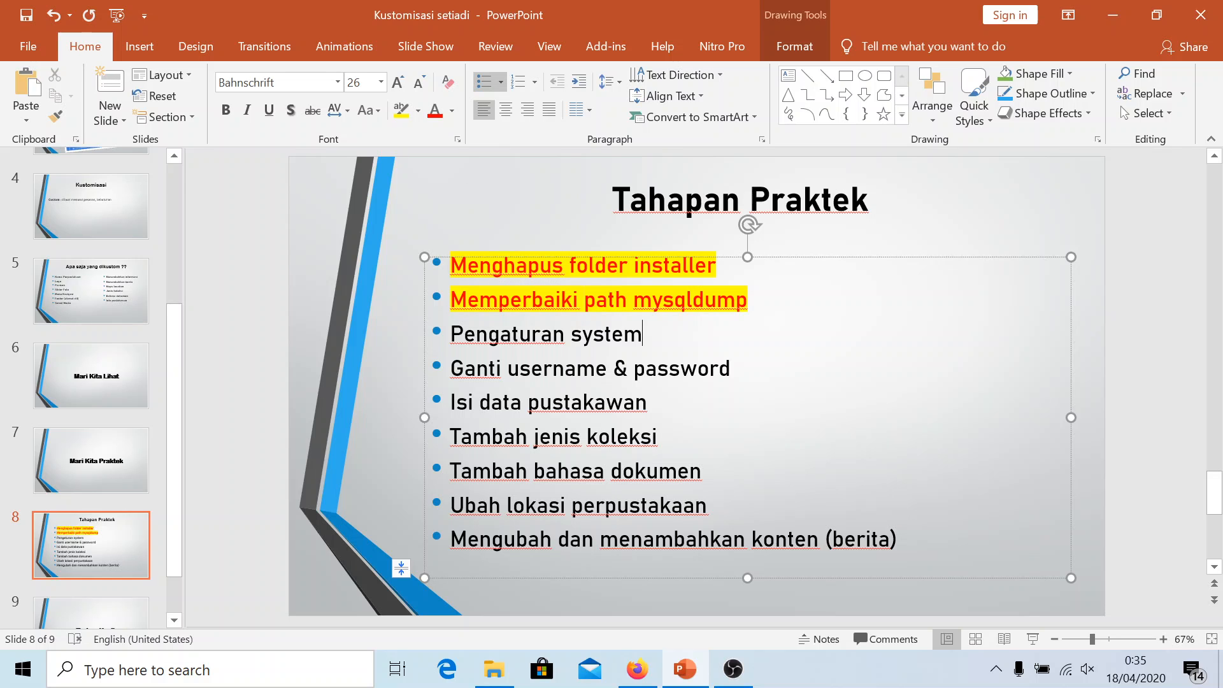
pyautogui.click(637, 669)
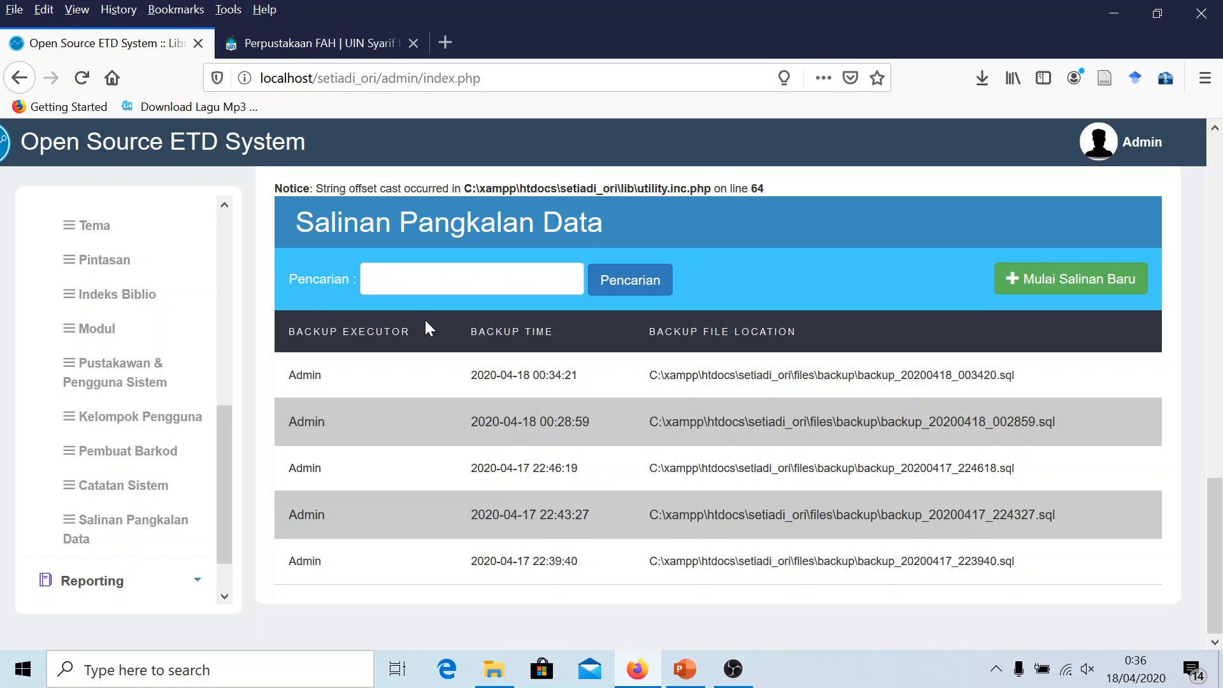
# Open the Pengaturan Sistem form from the System section of the admin menu
pyautogui.scroll(5, 96, 345)
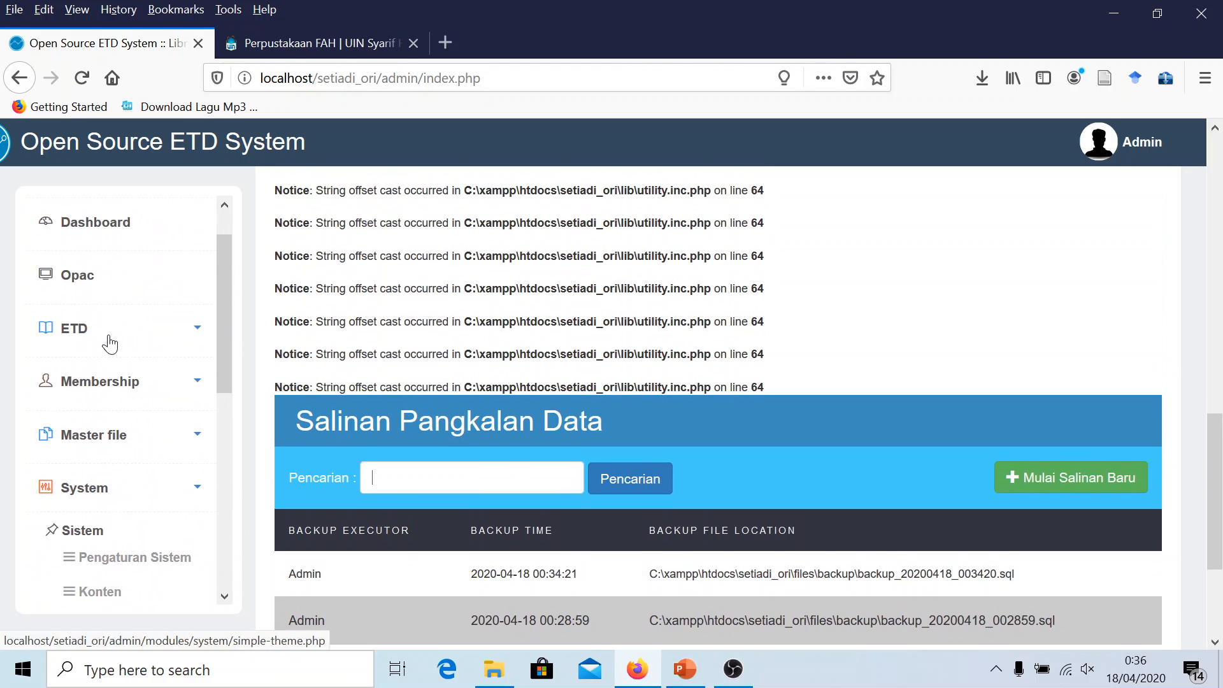
pyautogui.click(99, 490)
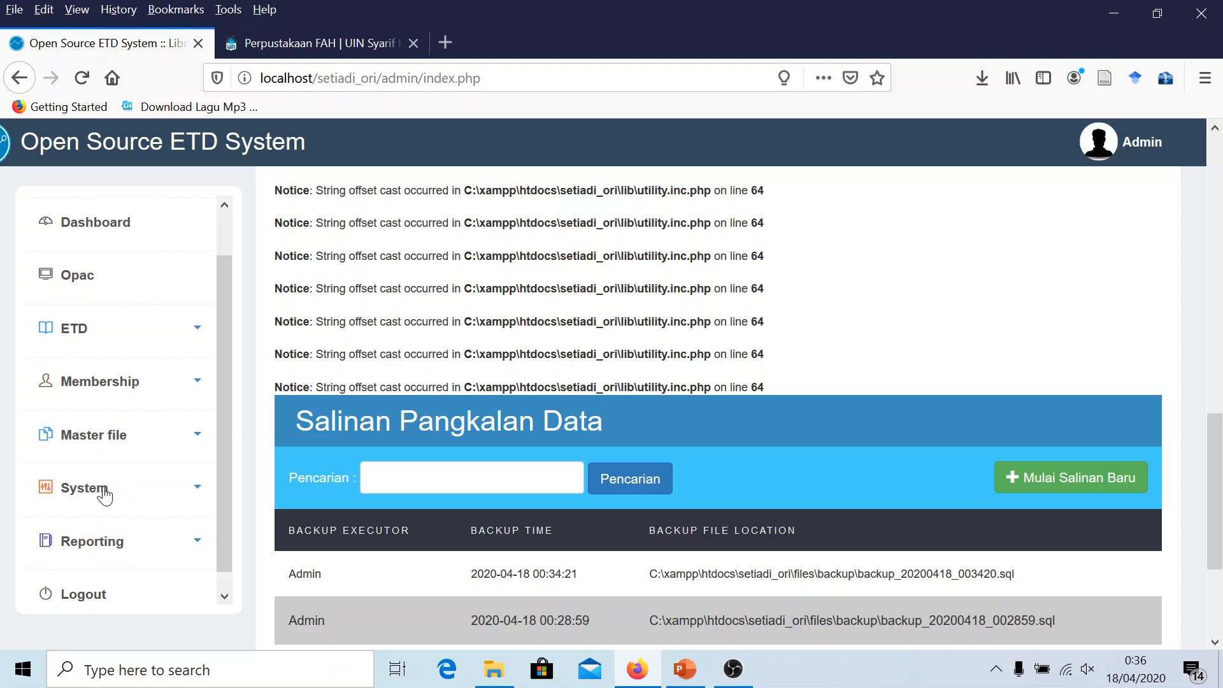
pyautogui.click(104, 495)
pyautogui.scroll(-3, 124, 481)
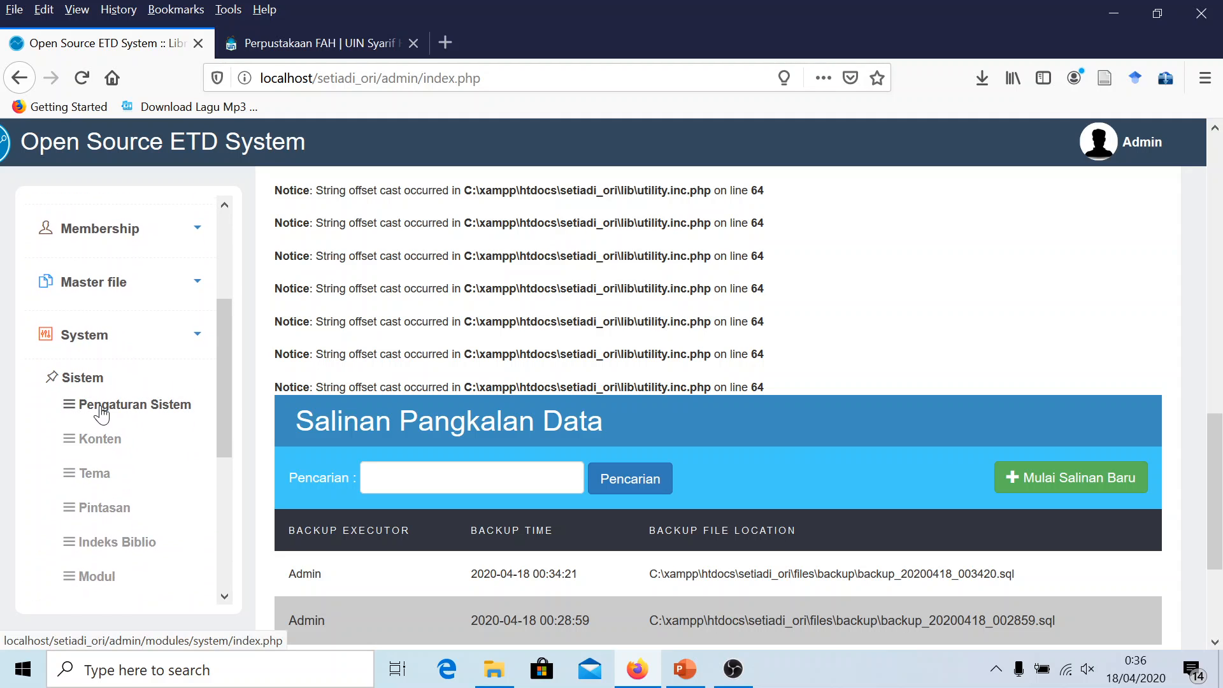
pyautogui.click(105, 409)
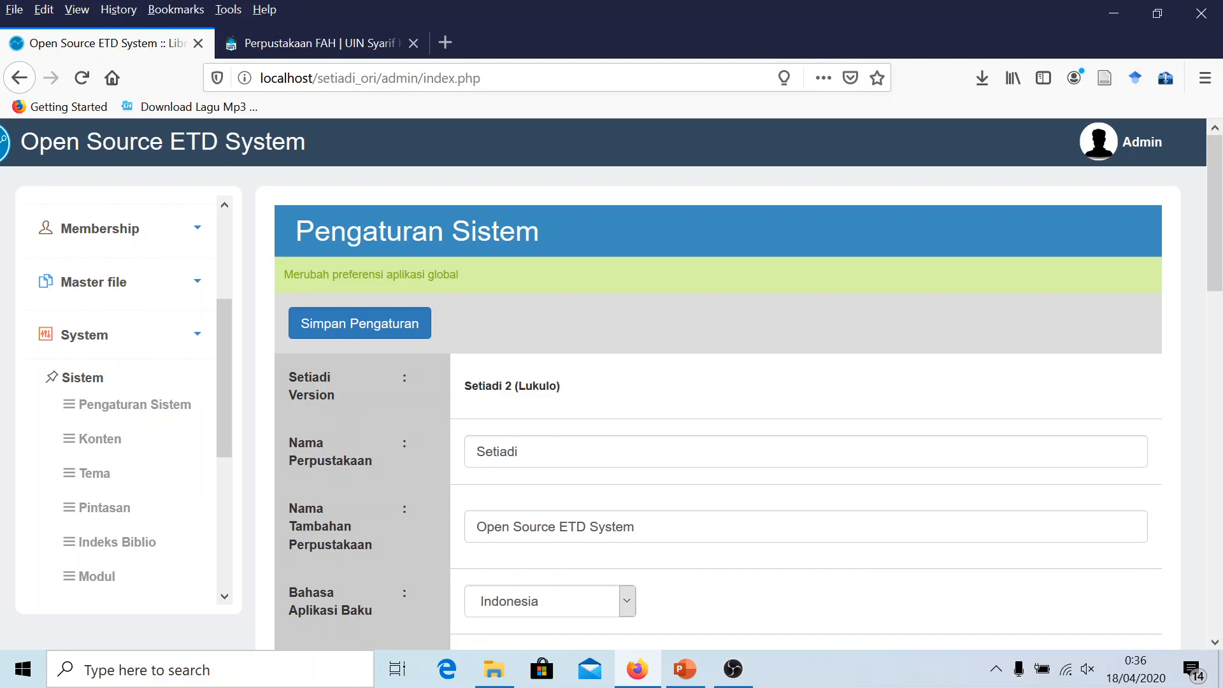
# Set library name to Perpustakaan FAH and additional name to UIN Syarif Hidayatullah Jakarta
pyautogui.press('BackSpace')
pyautogui.press('BackSpace')
pyautogui.press('BackSpace')
pyautogui.write('Perpustakaan FAH')
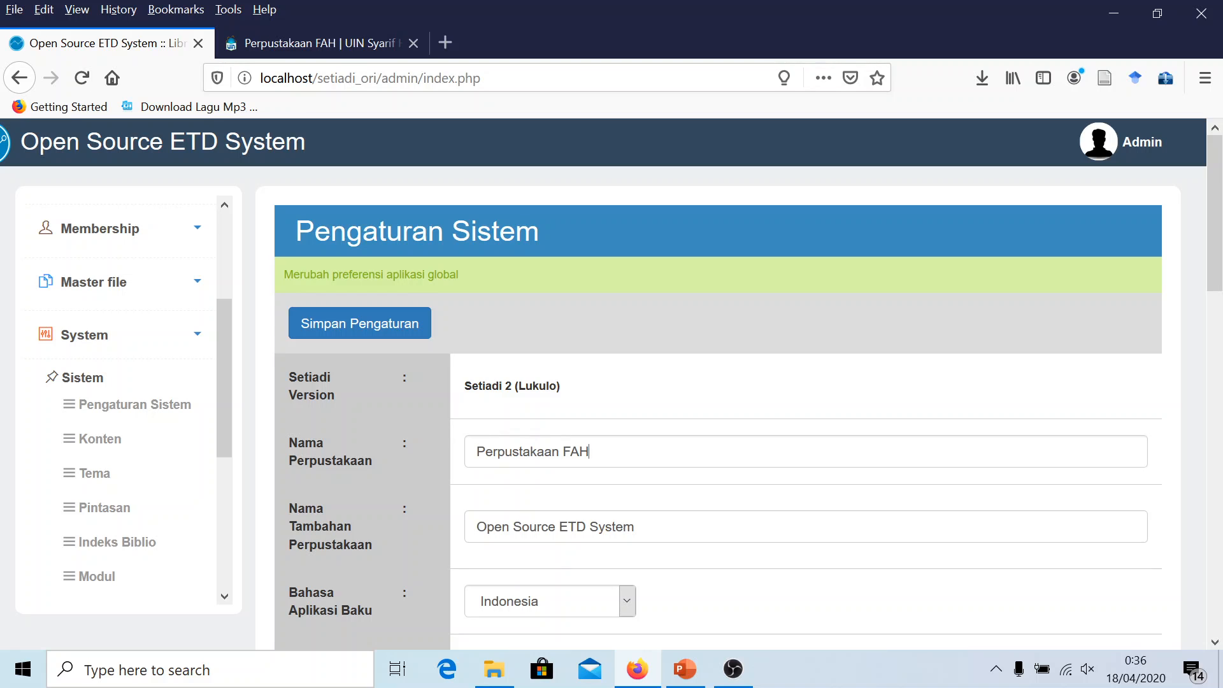
pyautogui.scroll(-1, 739, 392)
pyautogui.scroll(-2, 321, 464)
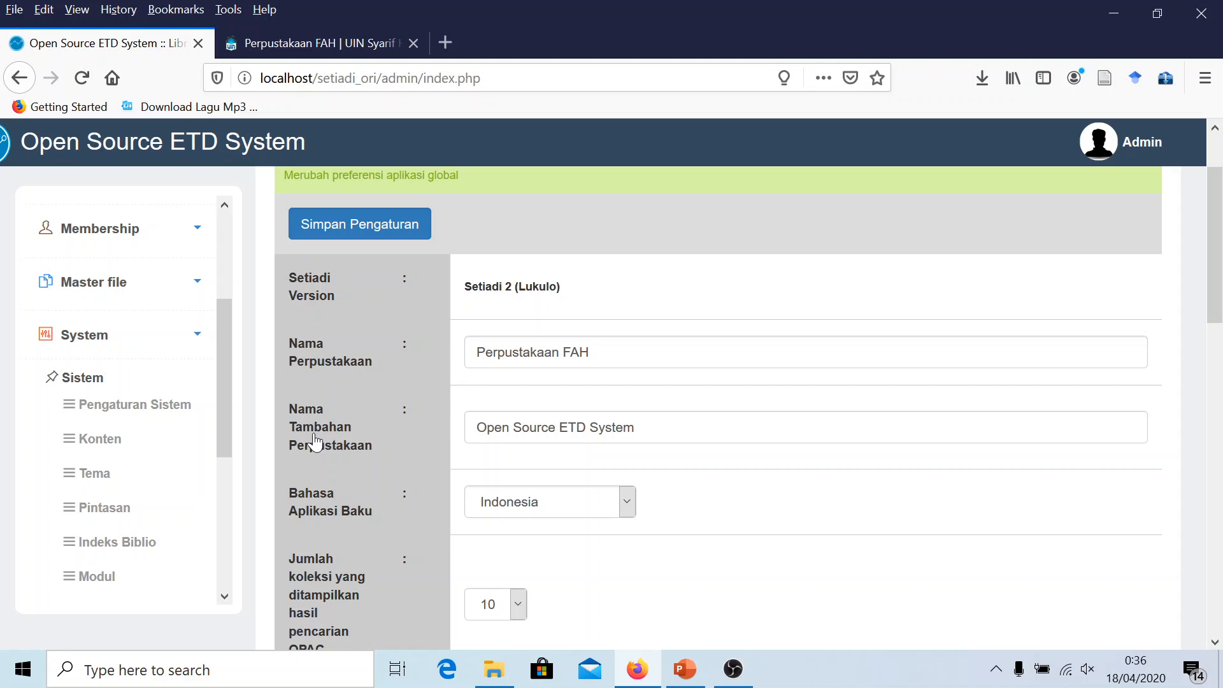
pyautogui.moveTo(636, 427); pyautogui.dragTo(455, 438)
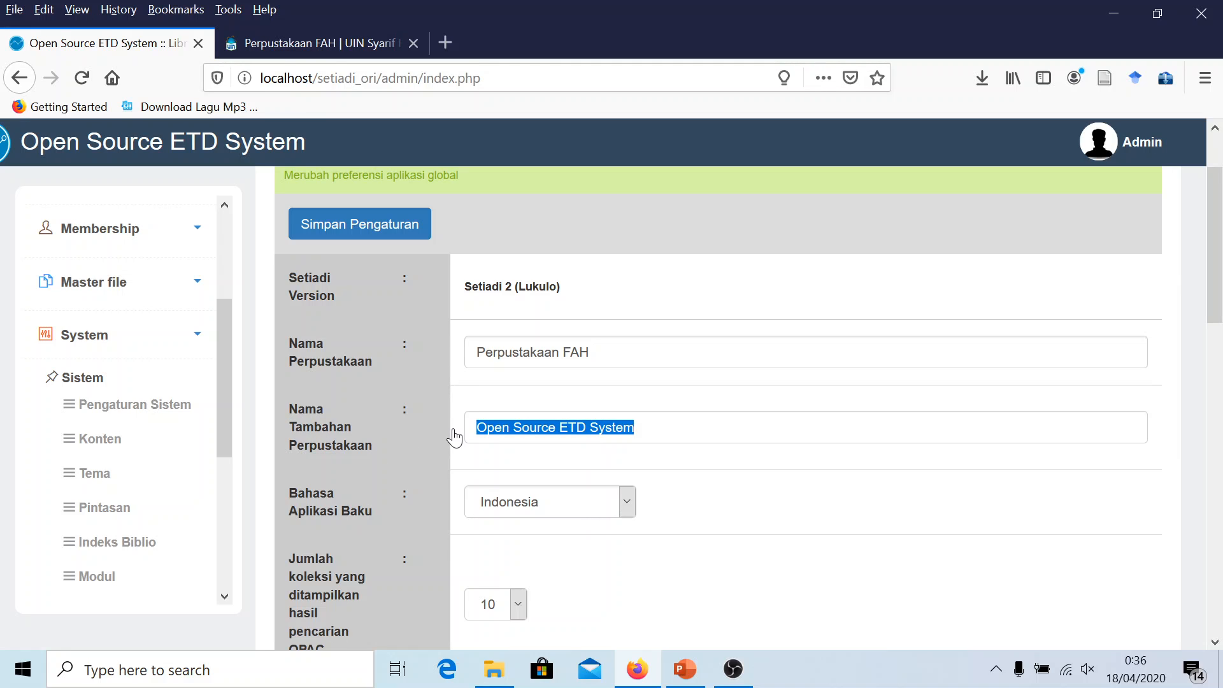
pyautogui.write('UIN Syarif Hidayatullah Jakarta')
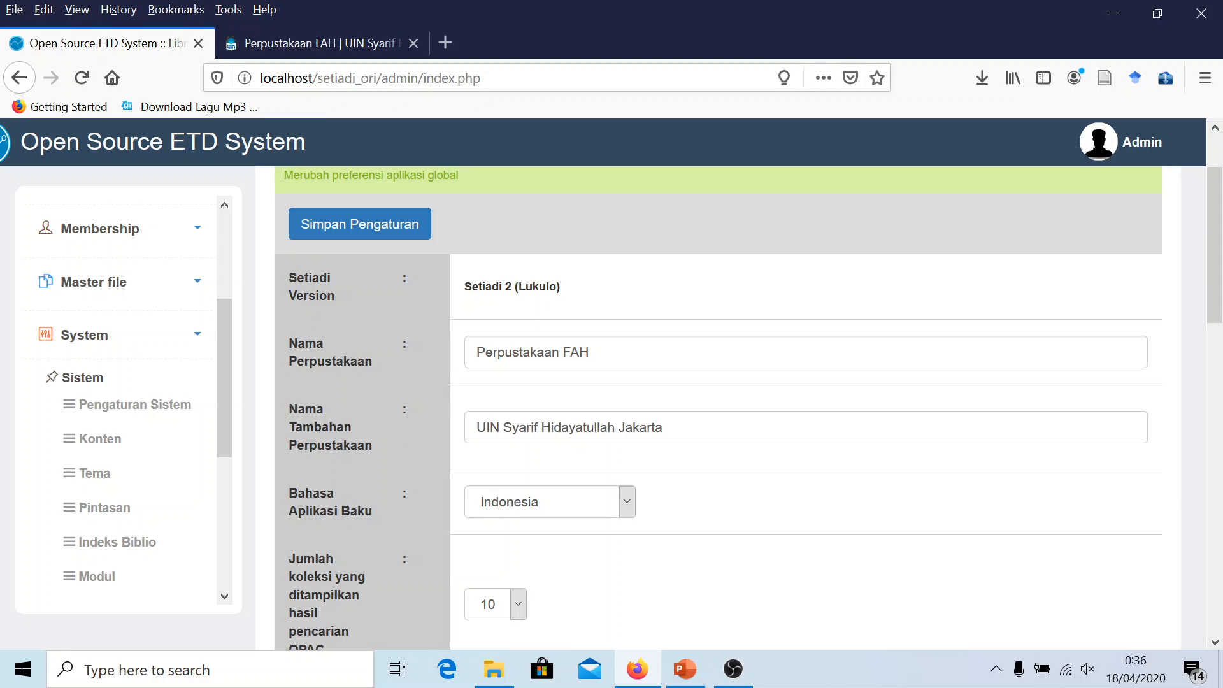
# Keep the default application language as Indonesia and review the rest of the form
pyautogui.scroll(-3, 520, 288)
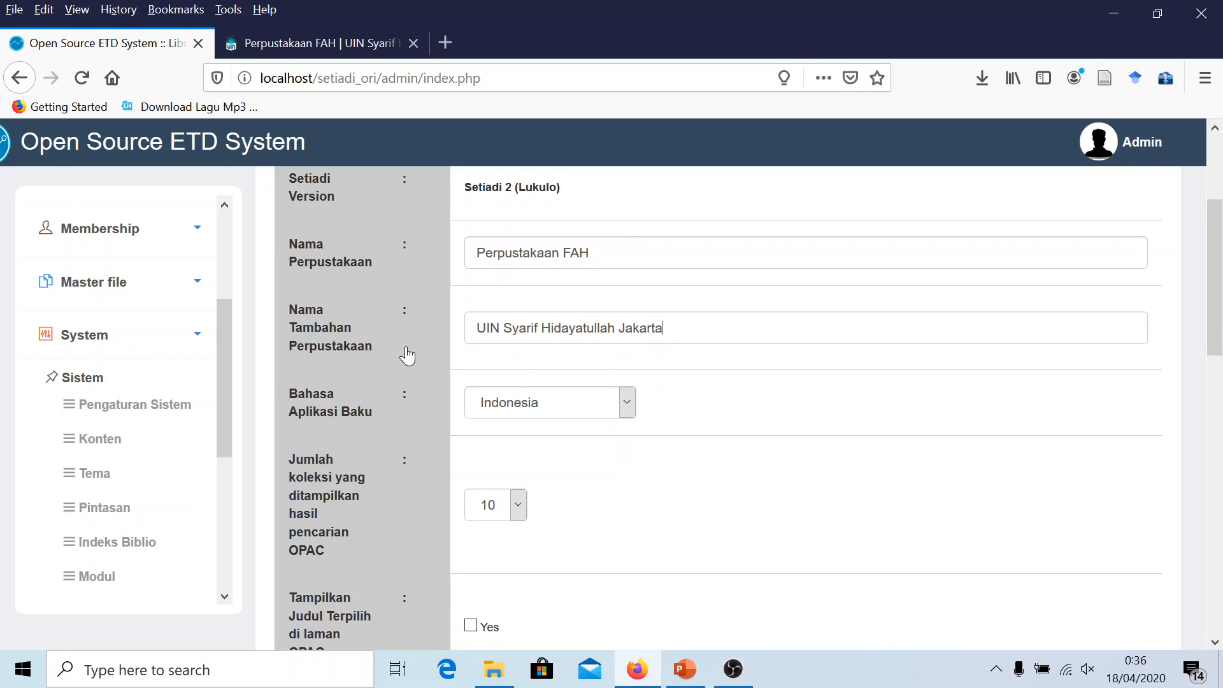
pyautogui.scroll(-3, 385, 358)
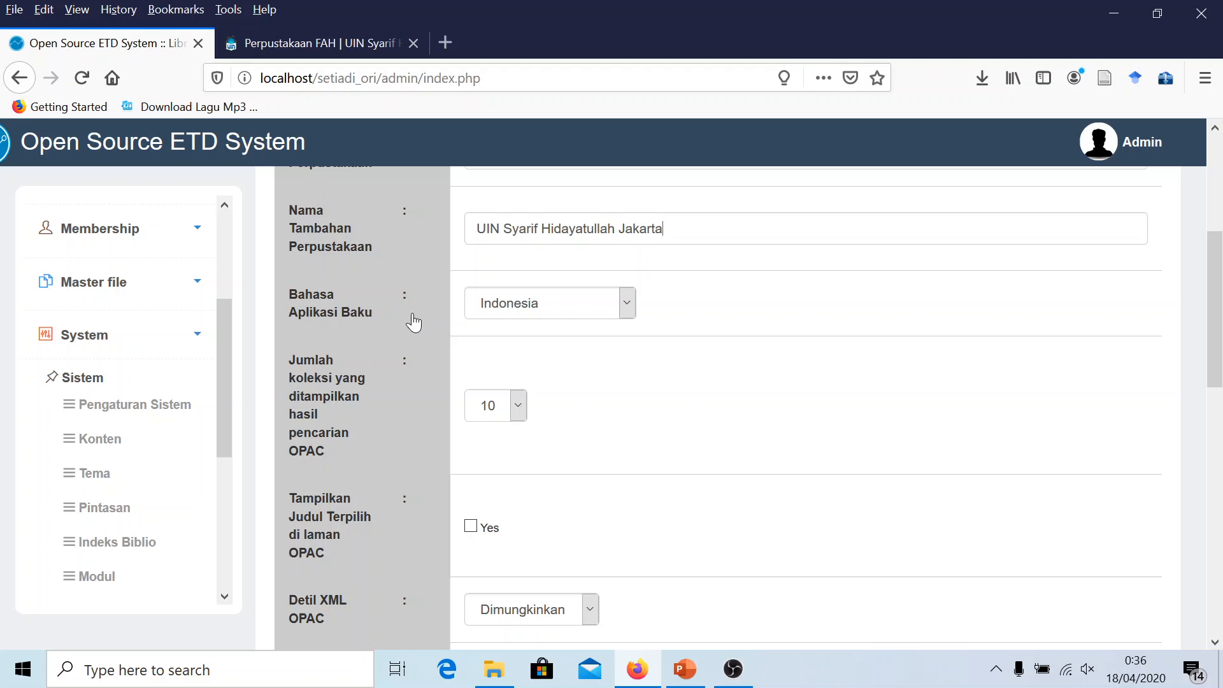
pyautogui.click(504, 309)
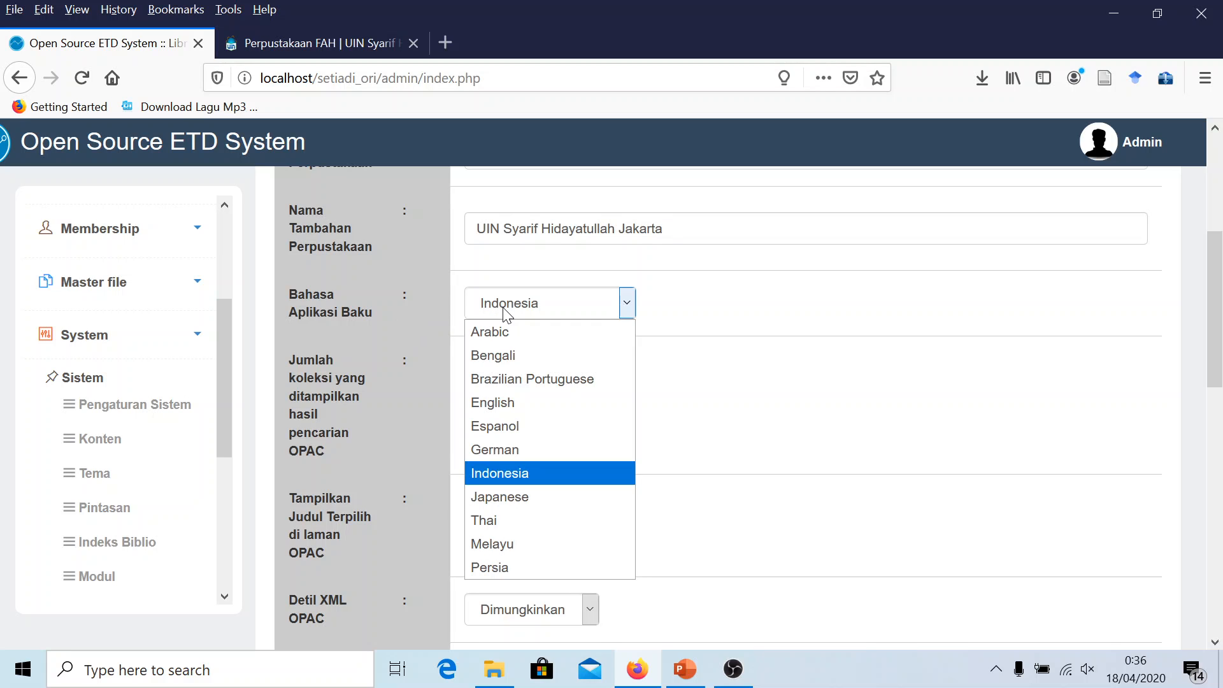
pyautogui.click(504, 311)
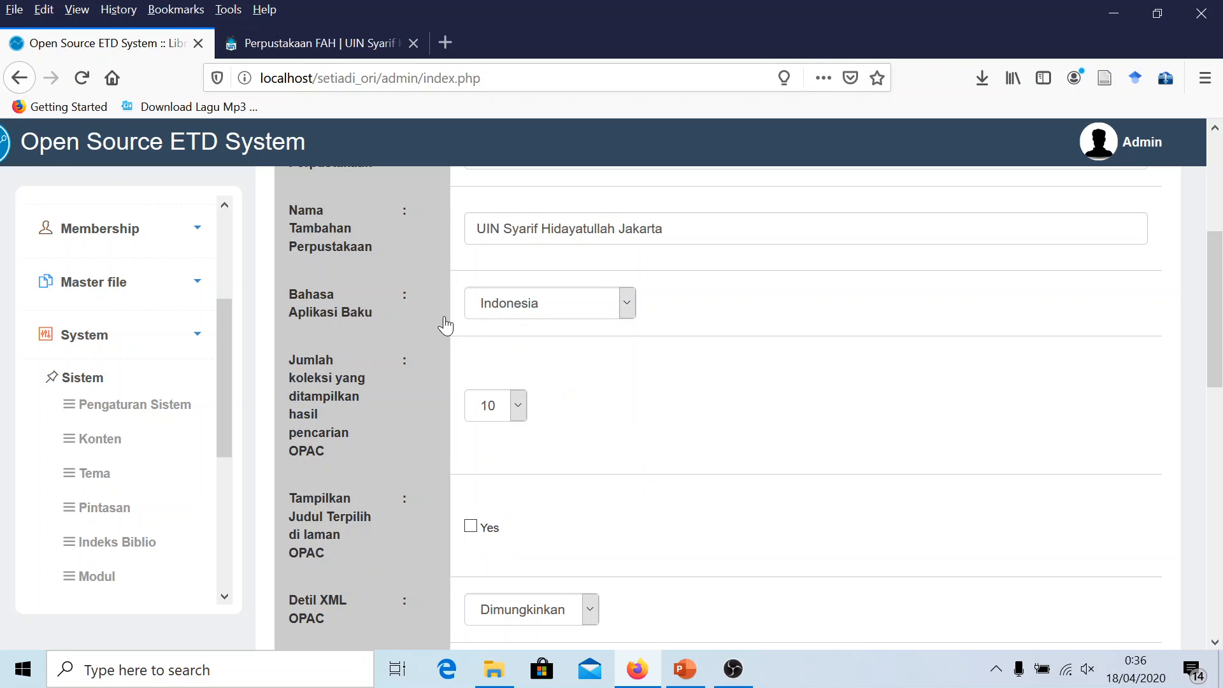
pyautogui.scroll(-12, 446, 326)
pyautogui.scroll(-5, 445, 326)
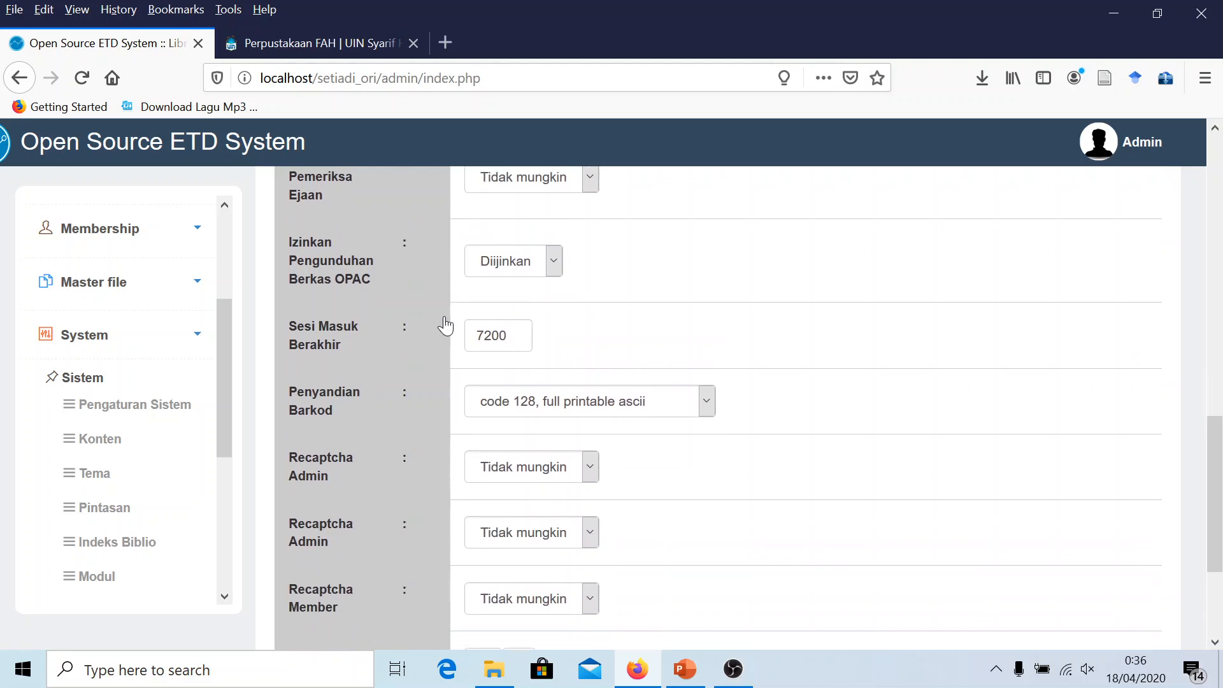
pyautogui.scroll(4, 645, 426)
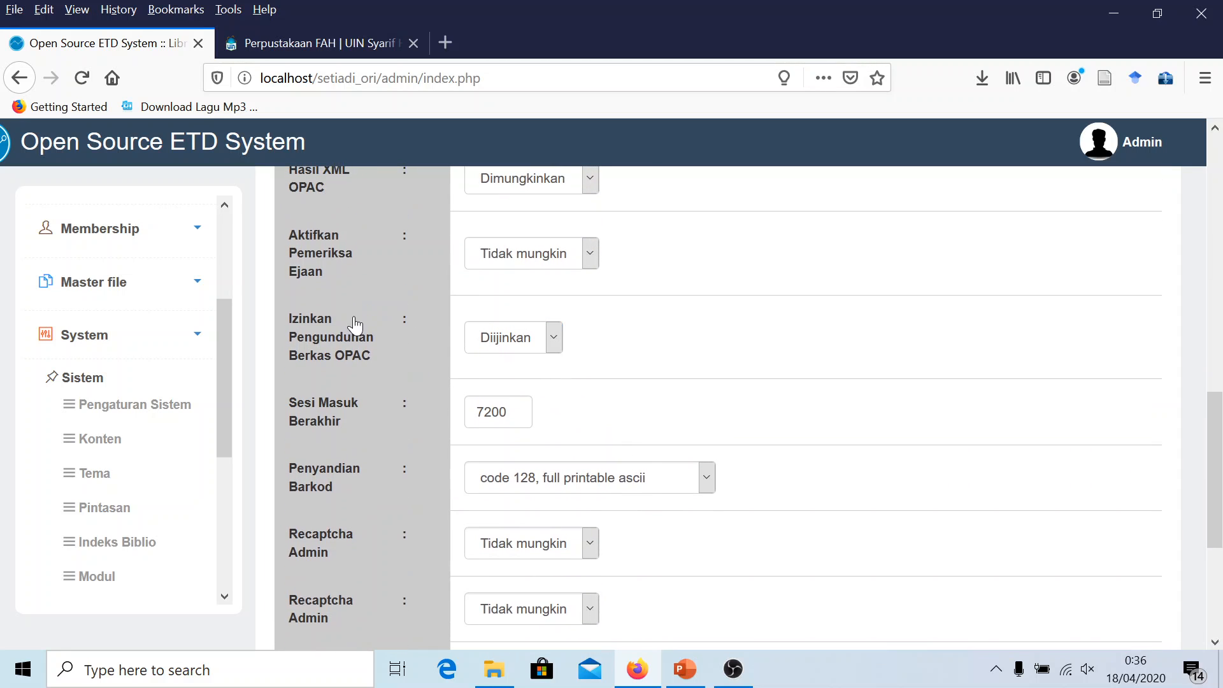
pyautogui.scroll(4, 355, 328)
pyautogui.scroll(4, 382, 319)
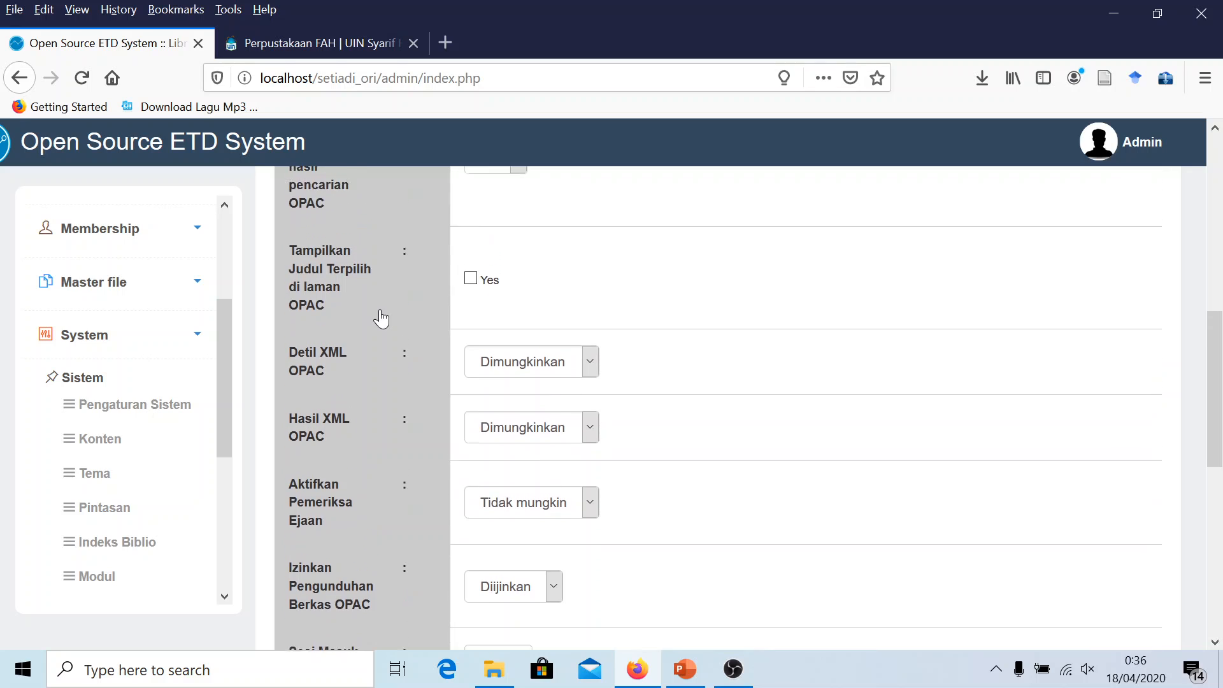
pyautogui.scroll(8, 389, 319)
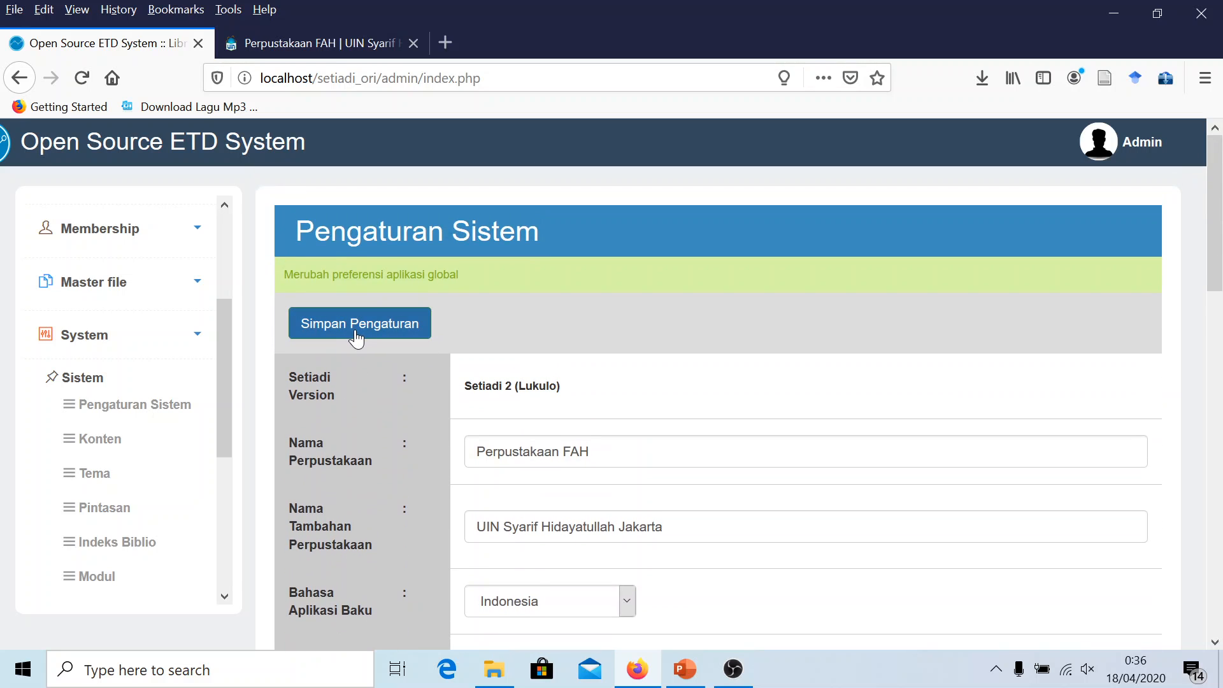
# Save the system settings, acknowledge the notice, and reopen Pengaturan Sistem
pyautogui.click(361, 330)
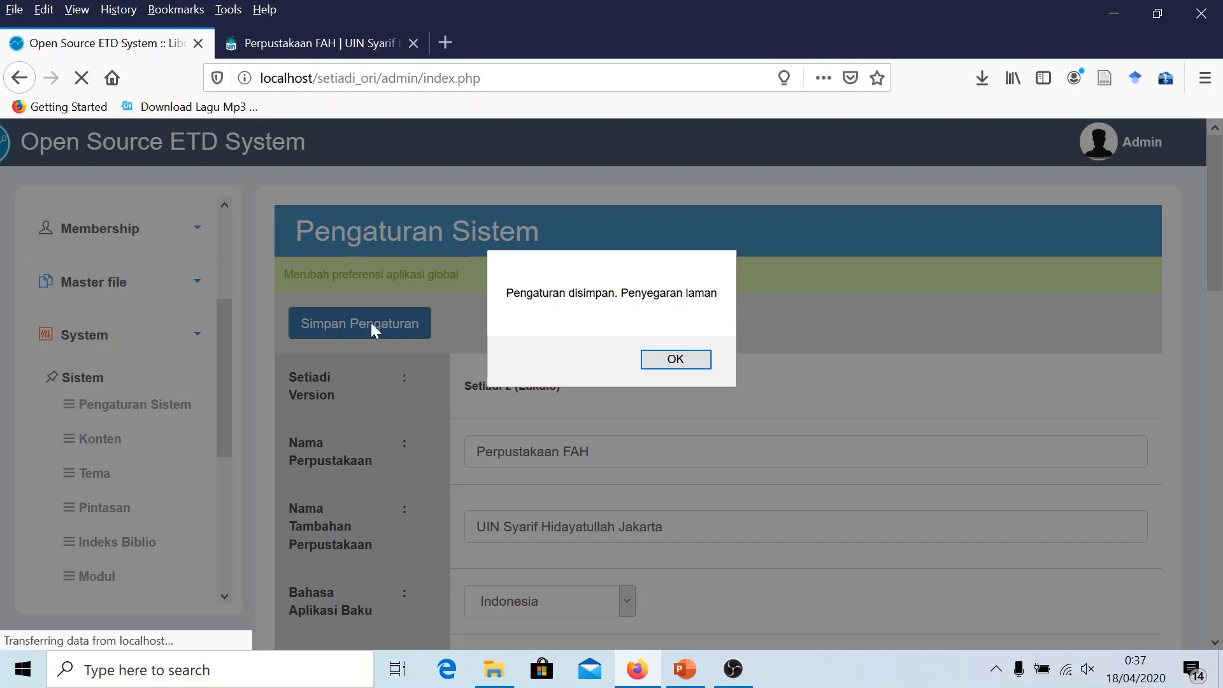
pyautogui.click(674, 359)
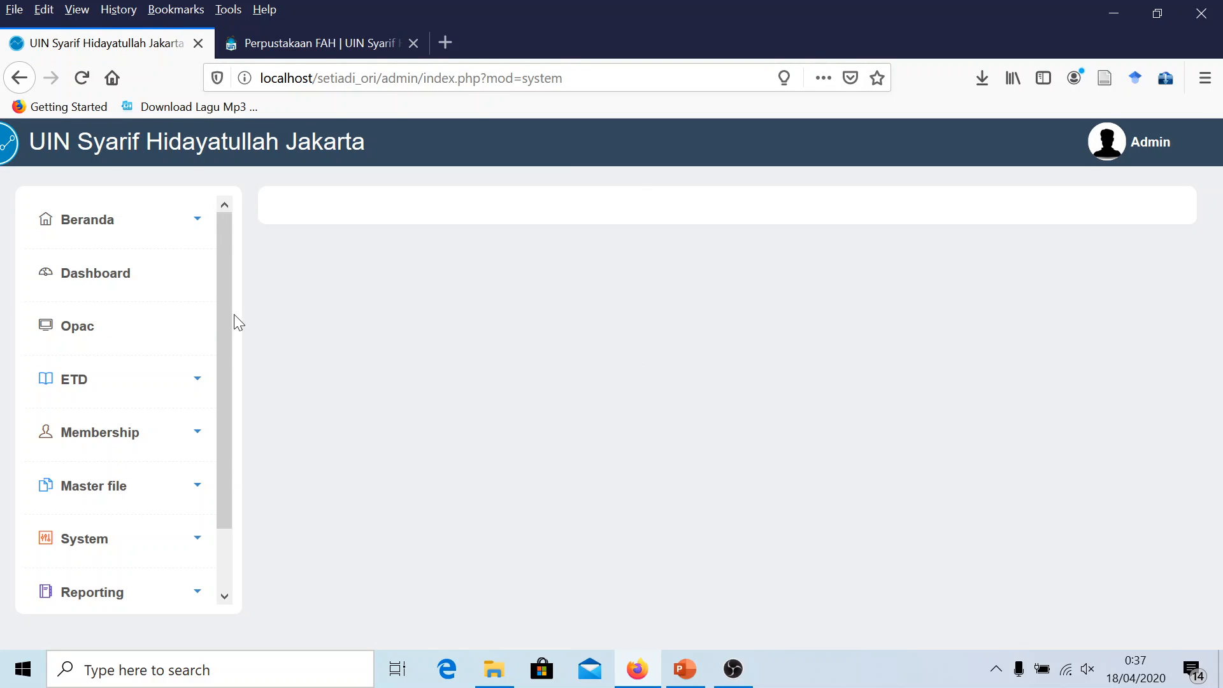
pyautogui.click(96, 541)
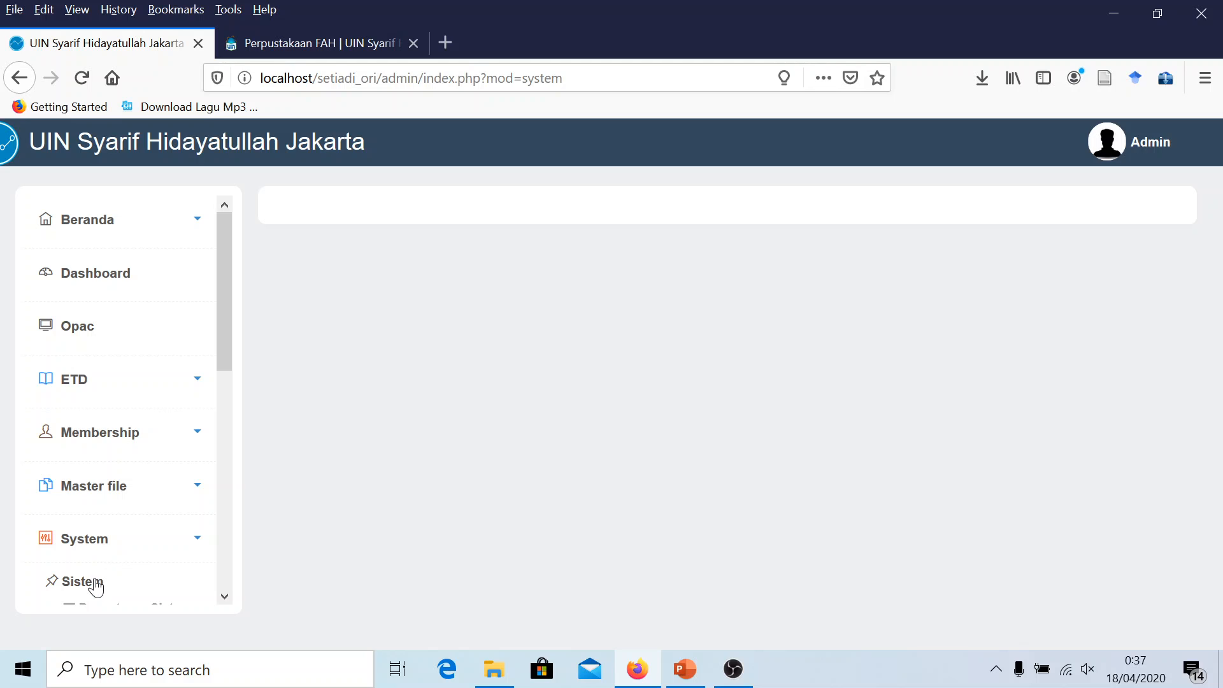
pyautogui.scroll(-3, 121, 544)
pyautogui.click(118, 456)
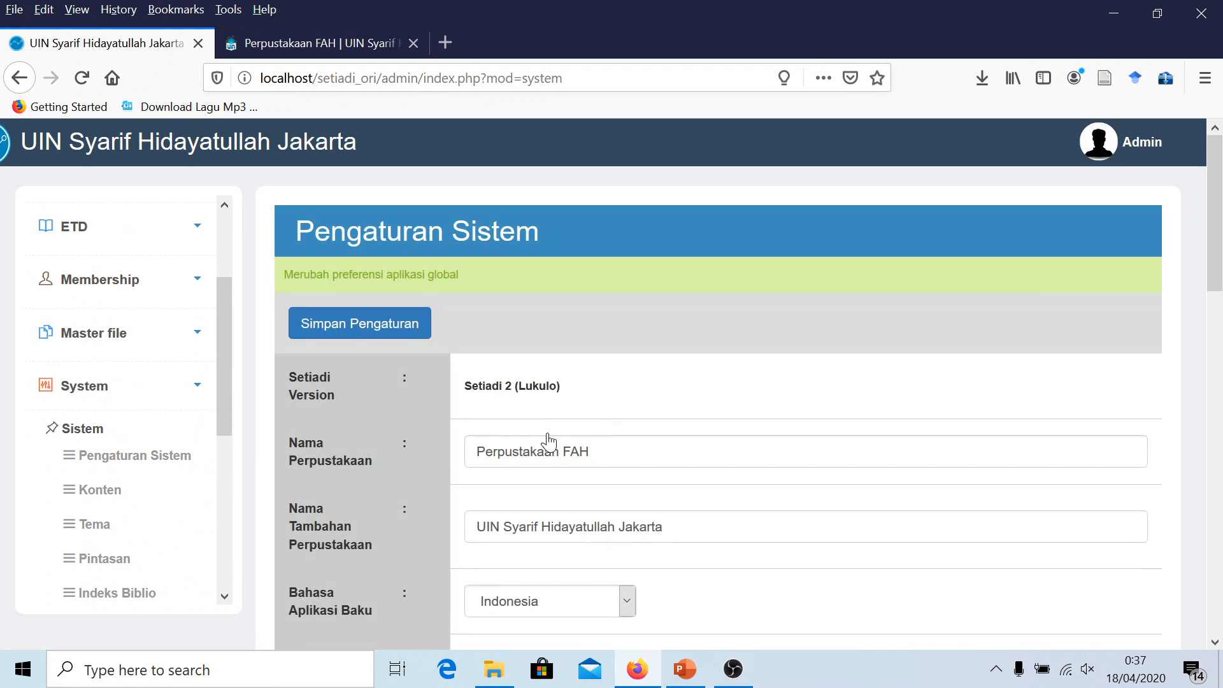
# Open the admin home from the header site-title link in a new tab
pyautogui.scroll(-3, 548, 442)
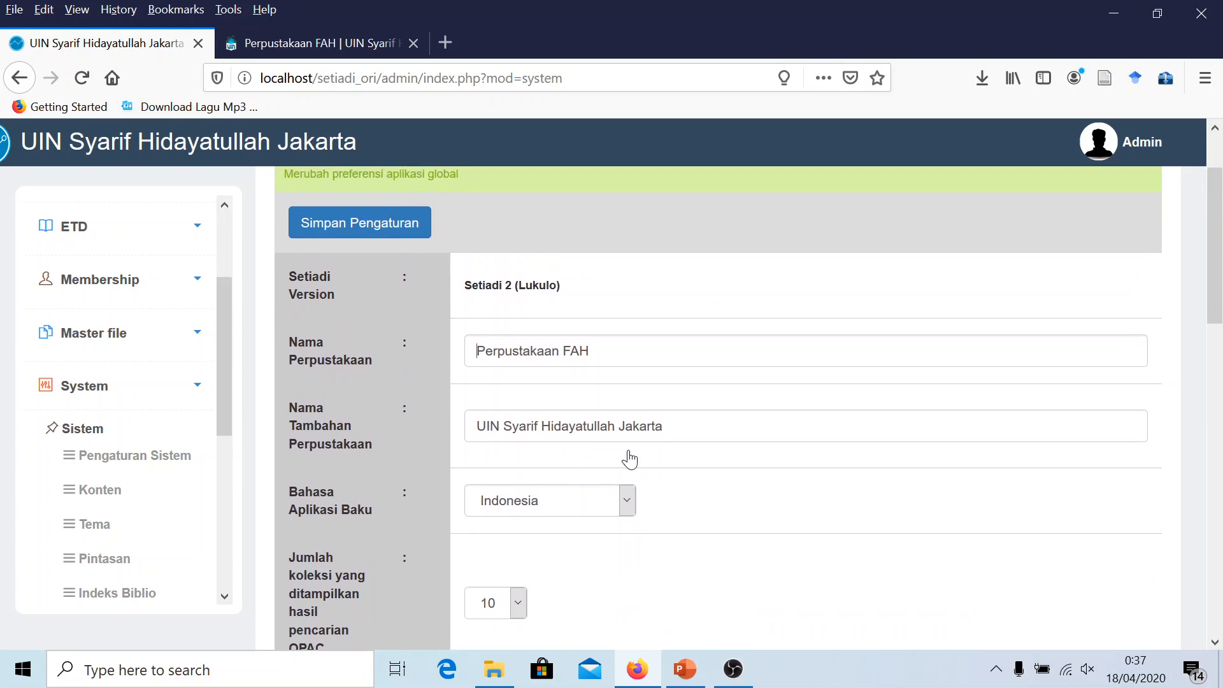
pyautogui.scroll(3, 629, 456)
pyautogui.scroll(-6, 632, 466)
pyautogui.scroll(-10, 632, 466)
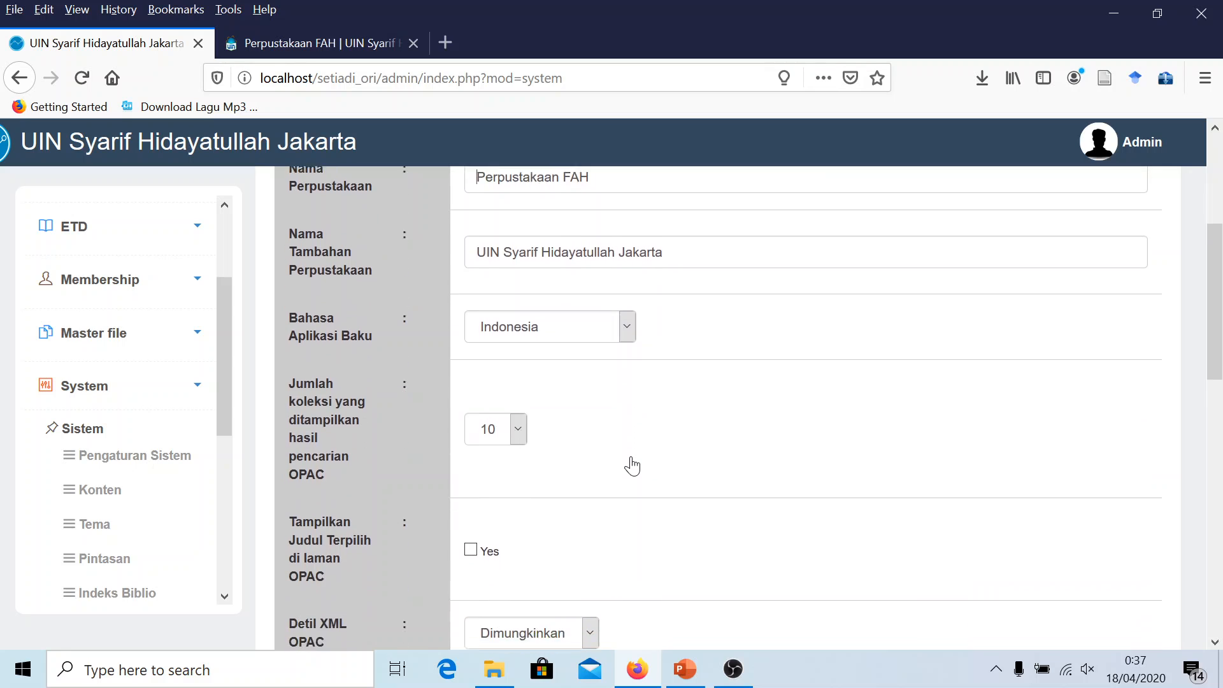
pyautogui.scroll(5, 633, 463)
pyautogui.scroll(10, 633, 458)
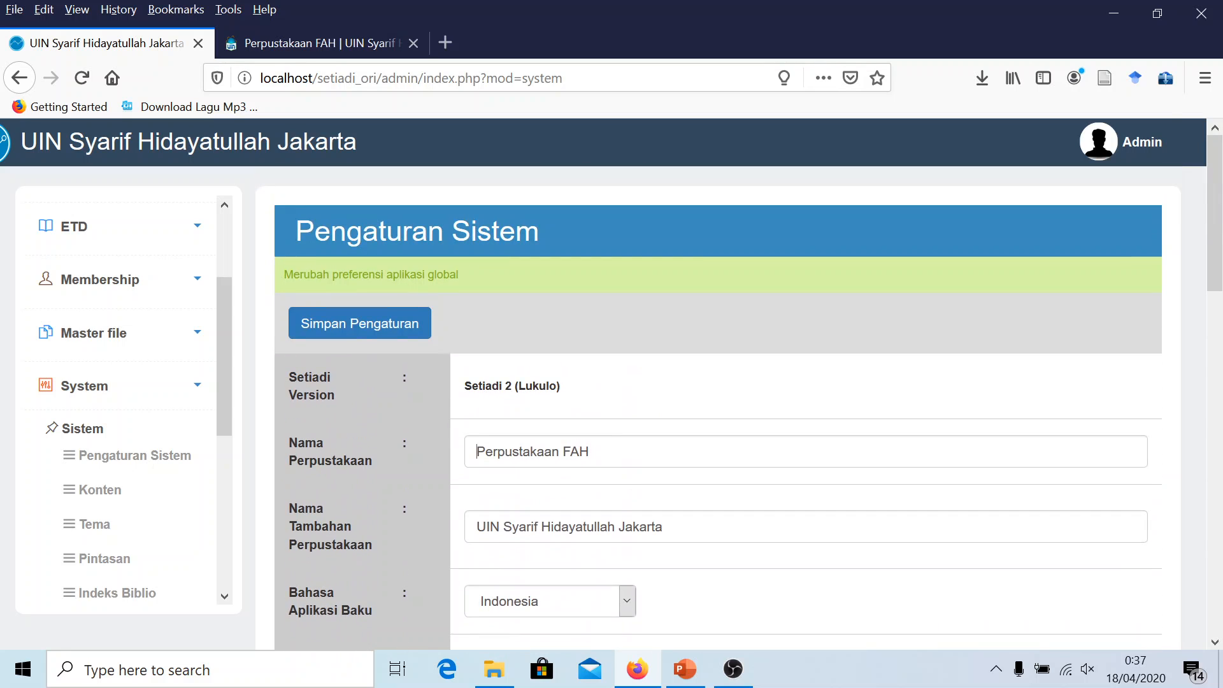
pyautogui.scroll(-5, 131, 331)
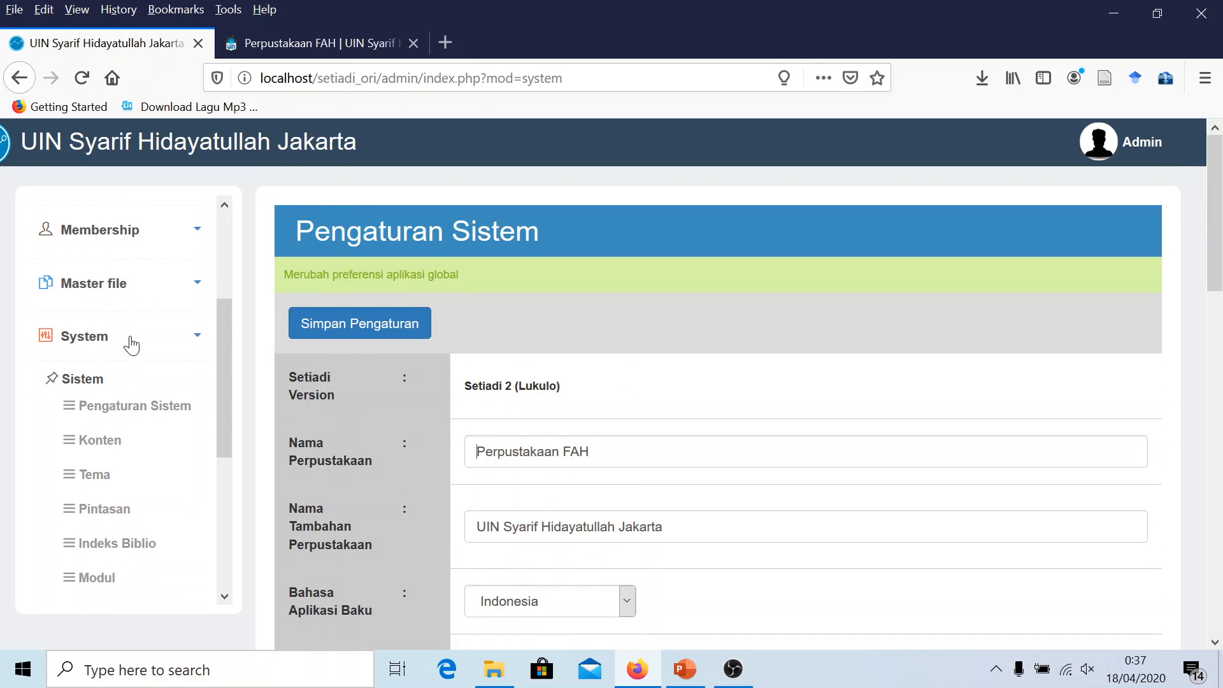
pyautogui.scroll(7, 90, 364)
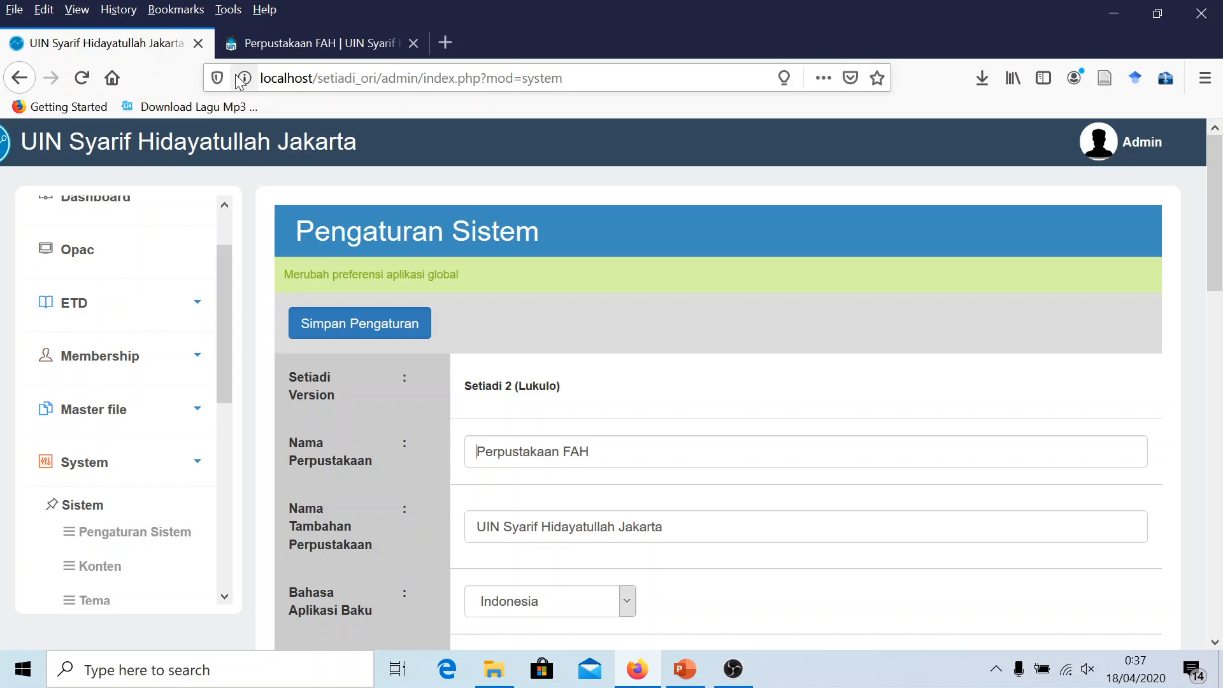
pyautogui.scroll(3, 134, 232)
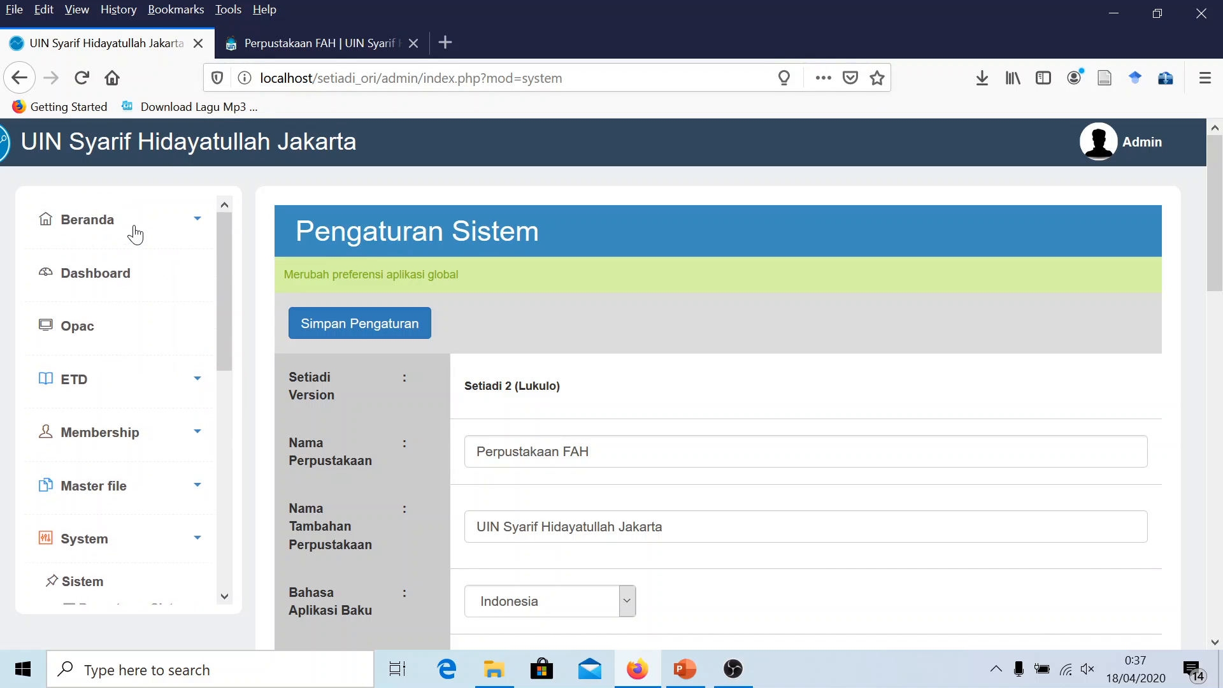
pyautogui.rightClick(131, 143)
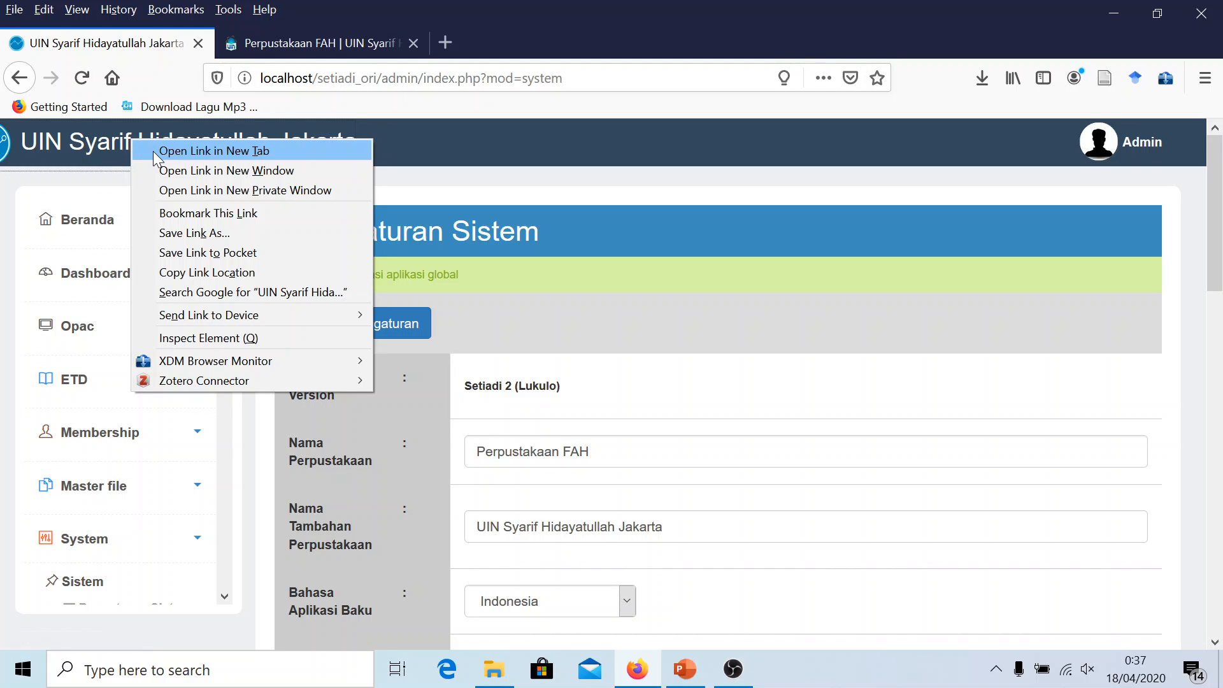
pyautogui.click(153, 151)
# In the new tab, remove 'admin/' from the address to load the public library home page
pyautogui.click(259, 40)
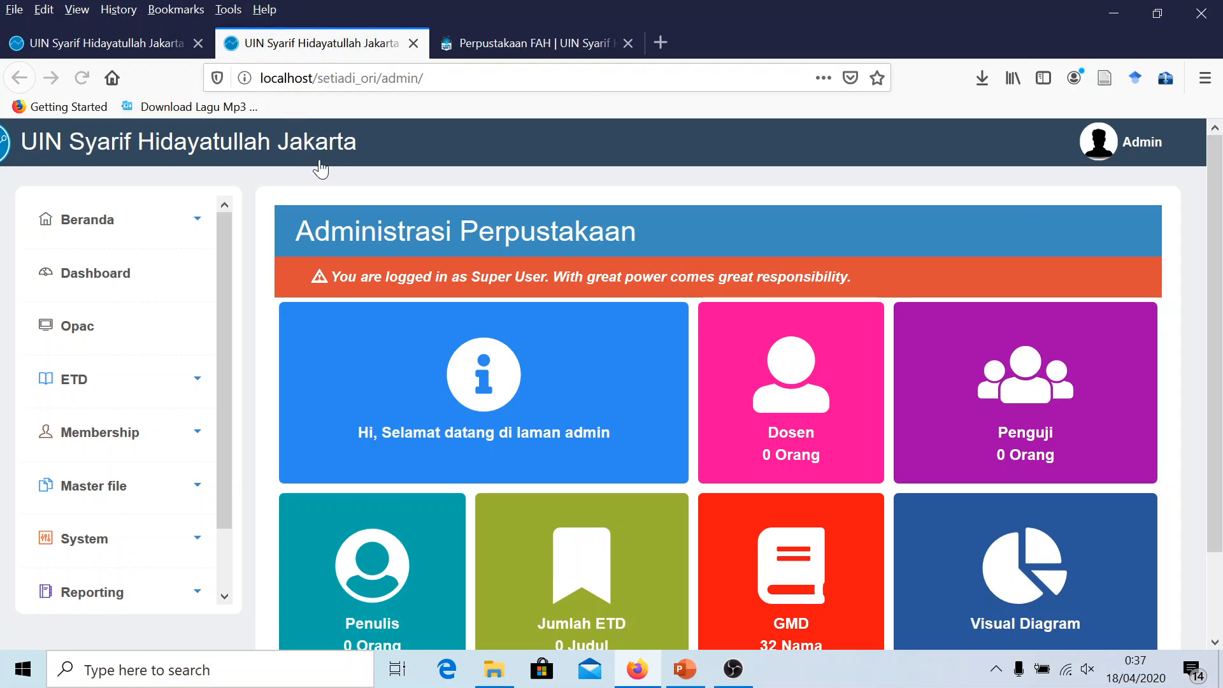
pyautogui.moveTo(423, 77); pyautogui.dragTo(397, 78)
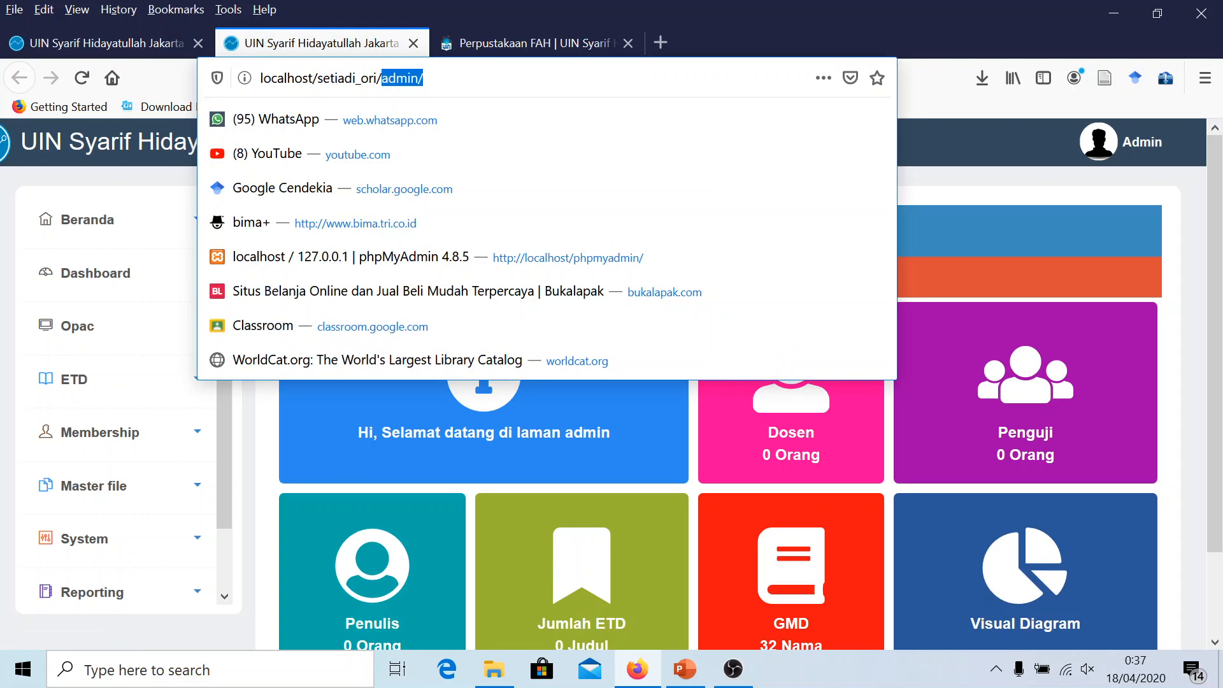
pyautogui.press('BackSpace')
pyautogui.press('Return')
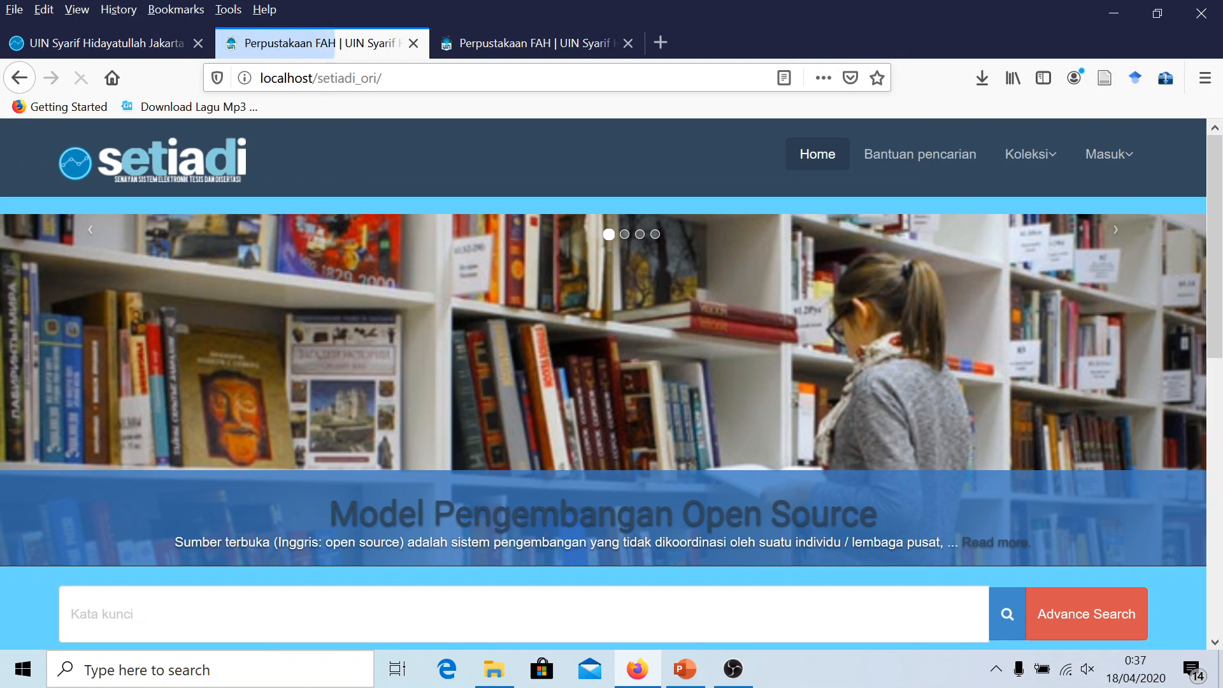
pyautogui.scroll(-10, 246, 263)
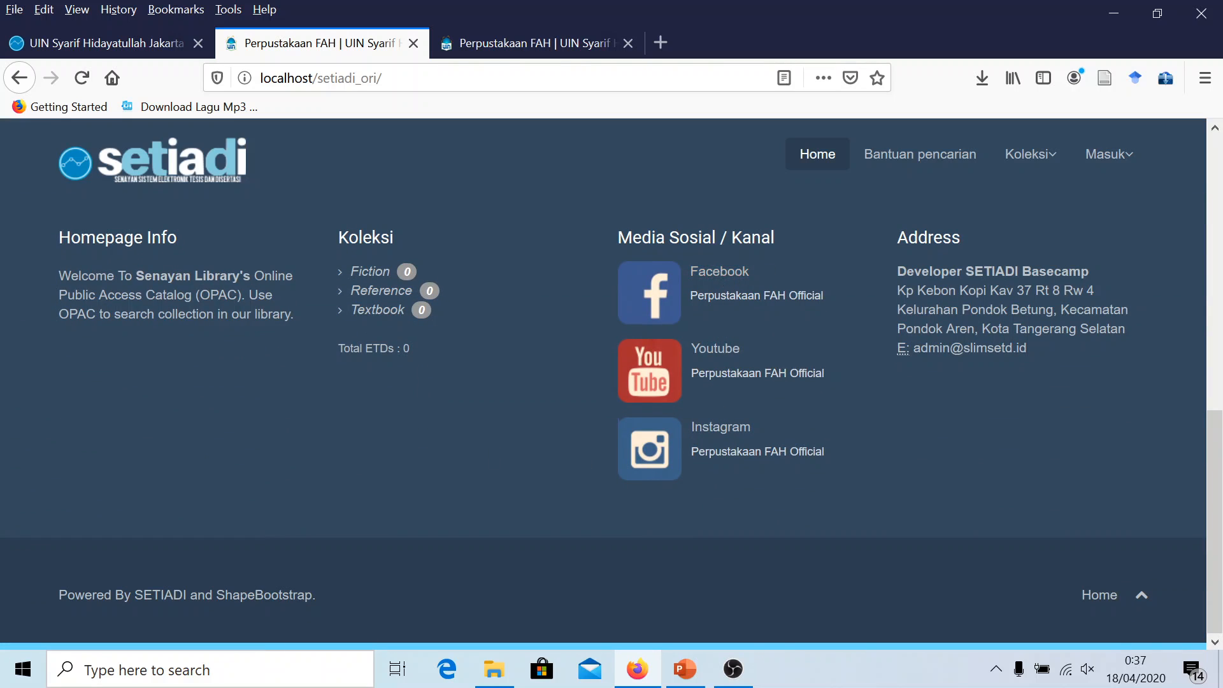
# Mark the Facebook, Youtube and Instagram account names in the footer, then reload the home page
pyautogui.moveTo(691, 295); pyautogui.dragTo(778, 295)
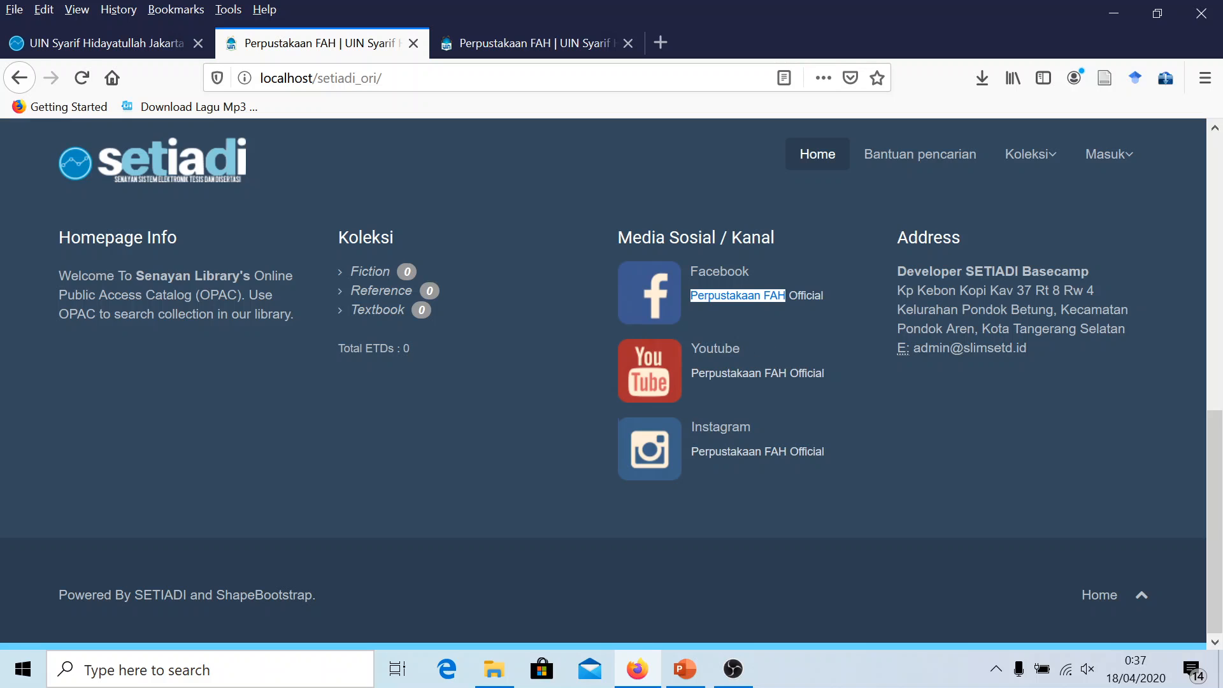
pyautogui.moveTo(692, 373); pyautogui.dragTo(778, 373)
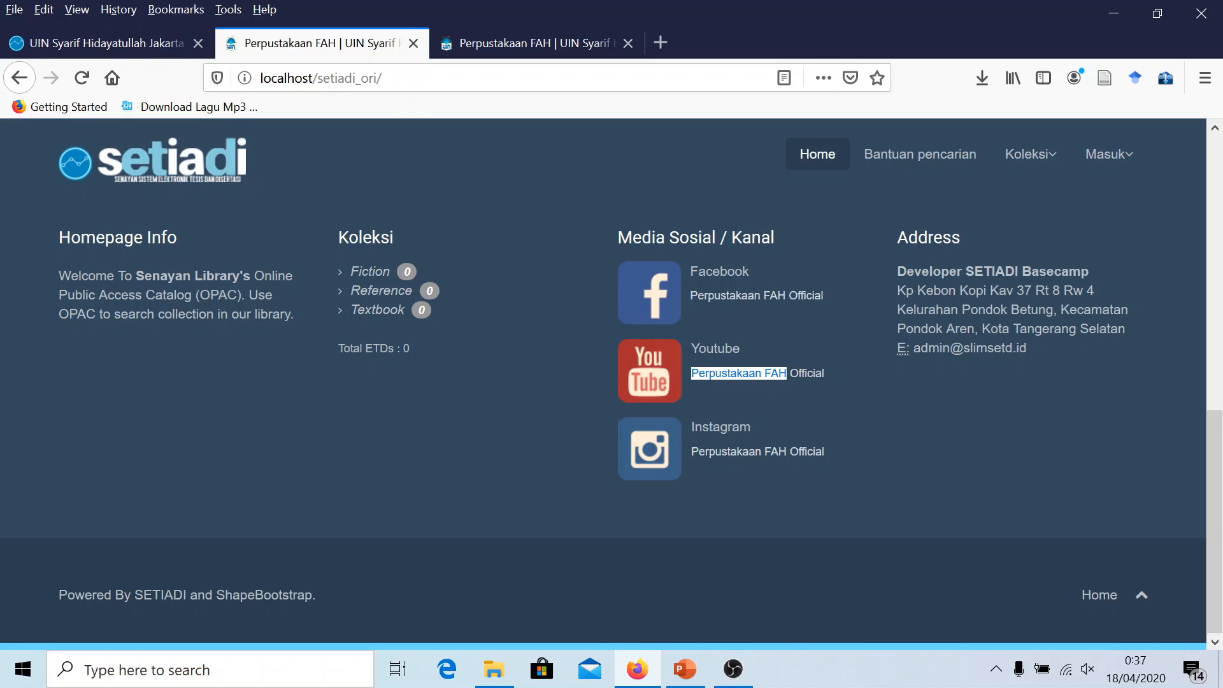
pyautogui.moveTo(691, 451); pyautogui.dragTo(761, 451)
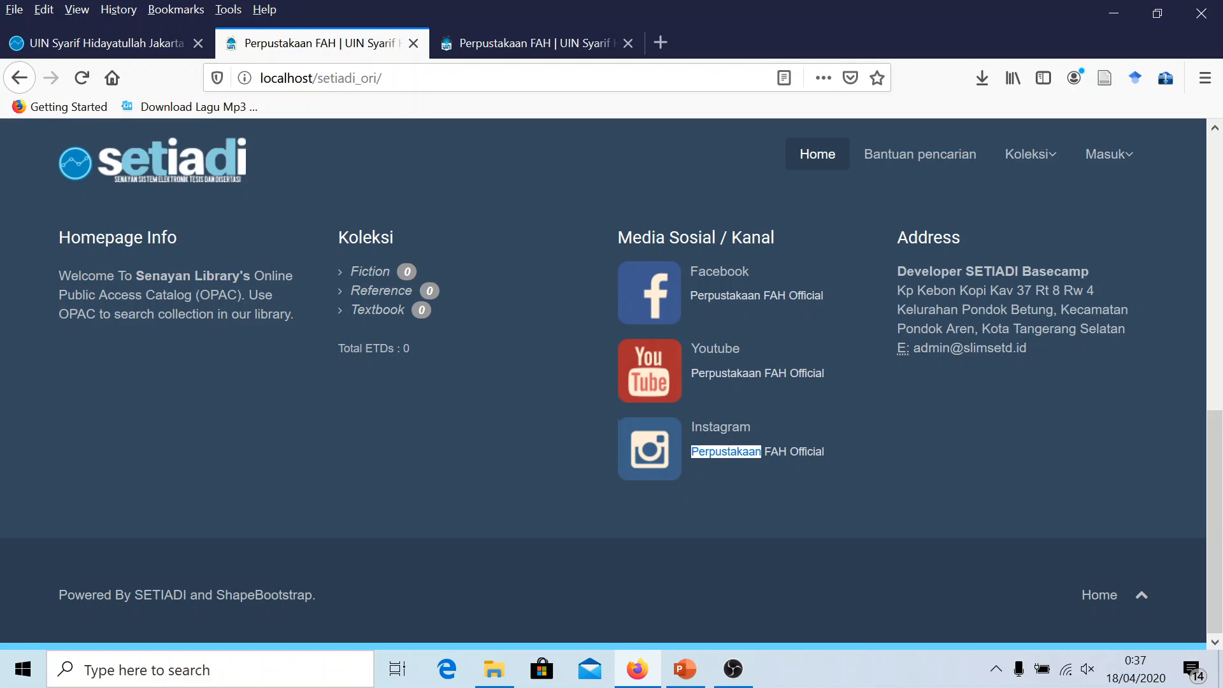
pyautogui.scroll(10, 250, 329)
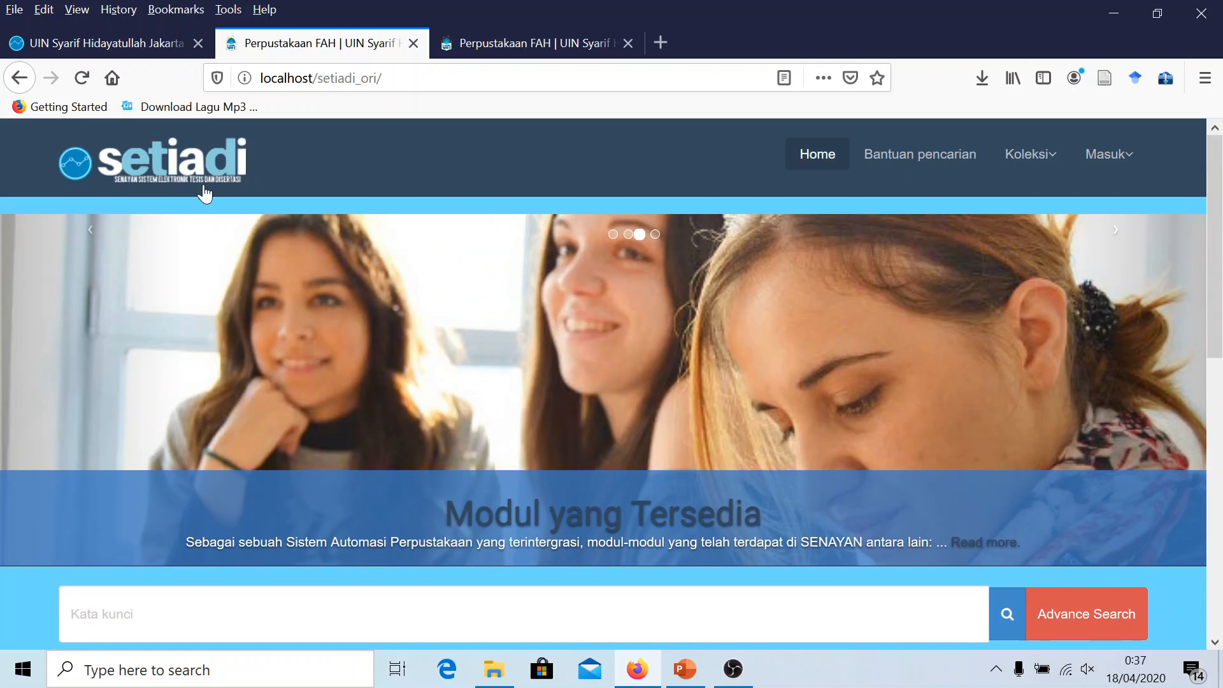
pyautogui.click(191, 161)
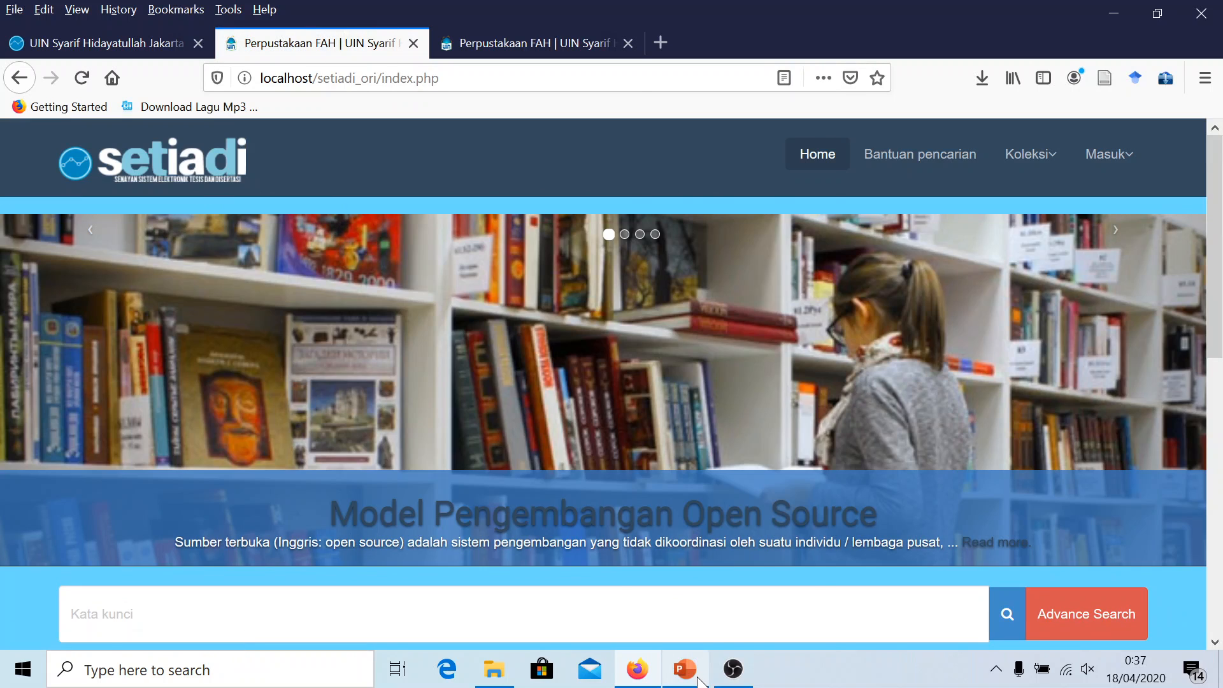
pyautogui.click(697, 677)
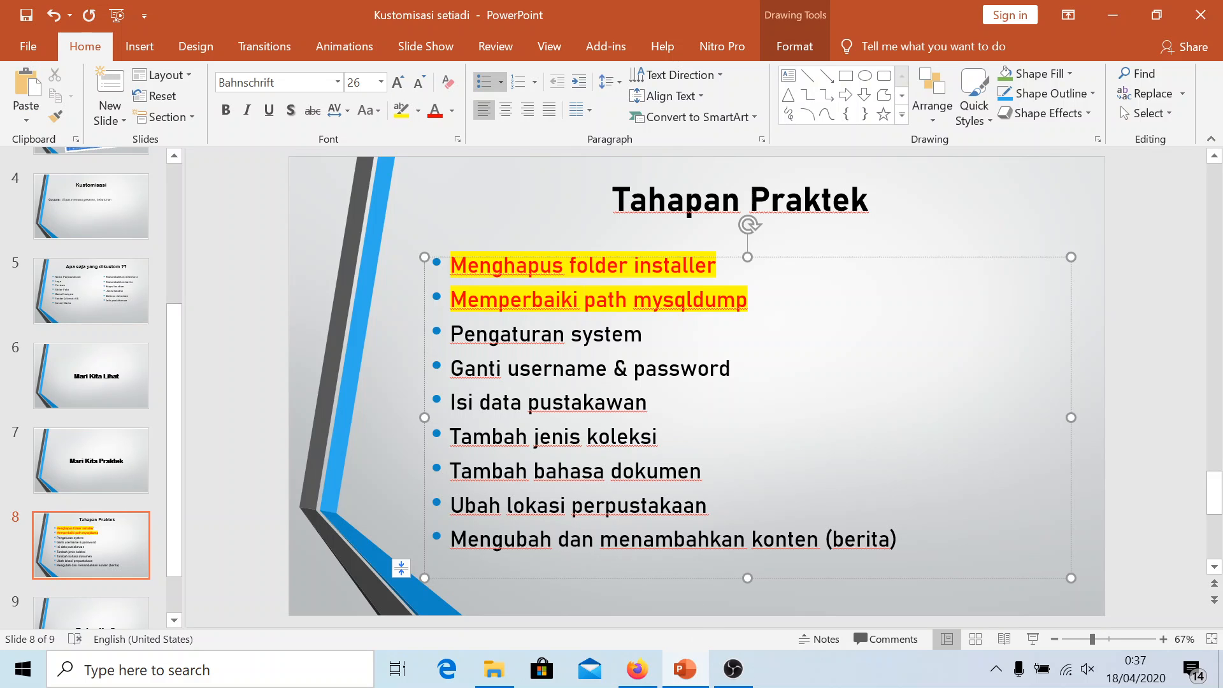
# Give the 'Pengaturan system' step on slide 8 yellow highlighting and red text
pyautogui.moveTo(644, 333); pyautogui.dragTo(450, 334)
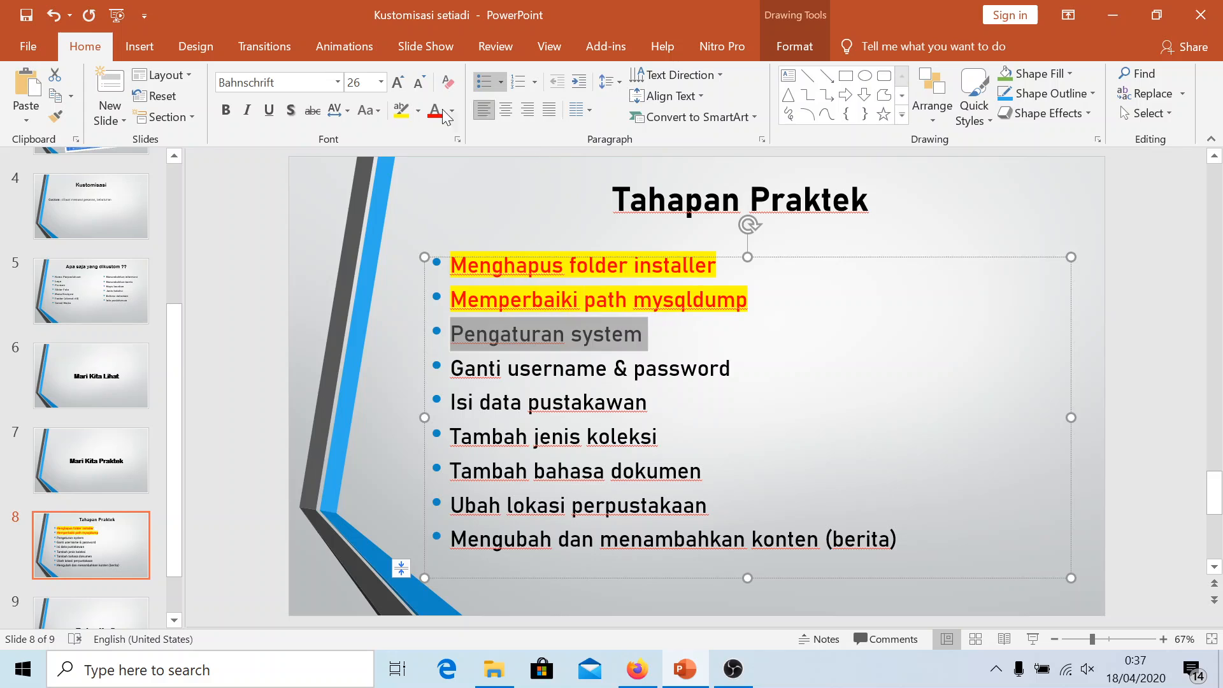
pyautogui.click(401, 110)
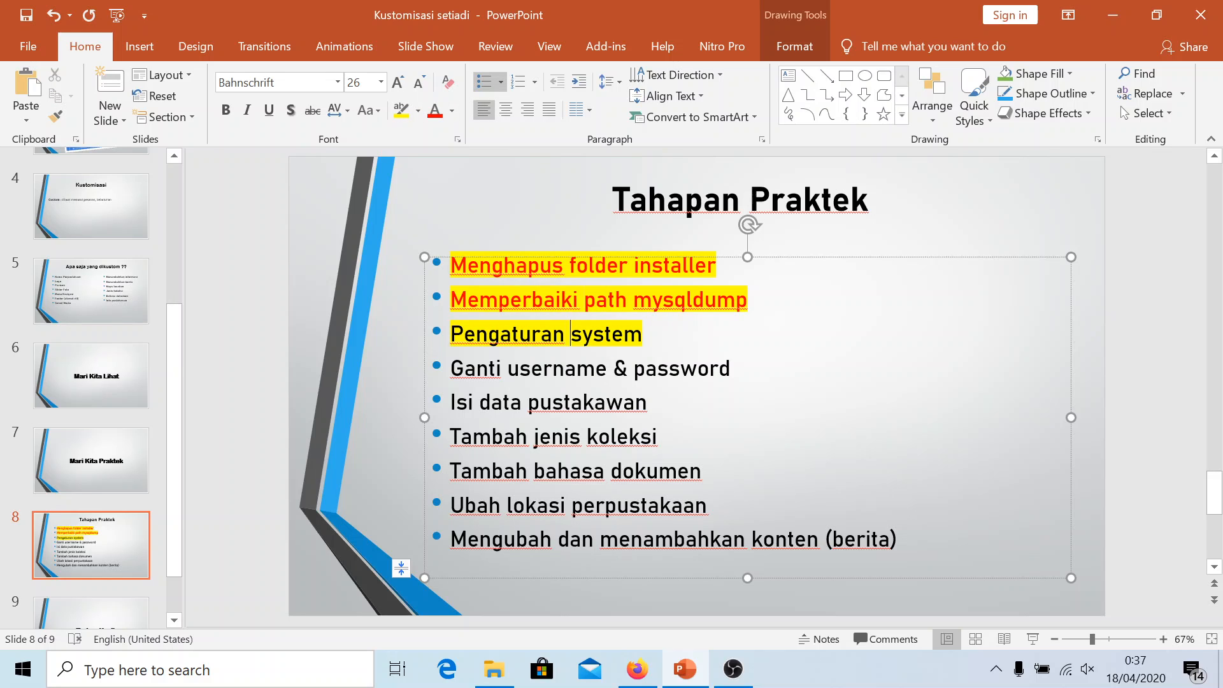
pyautogui.tripleClick(573, 333)
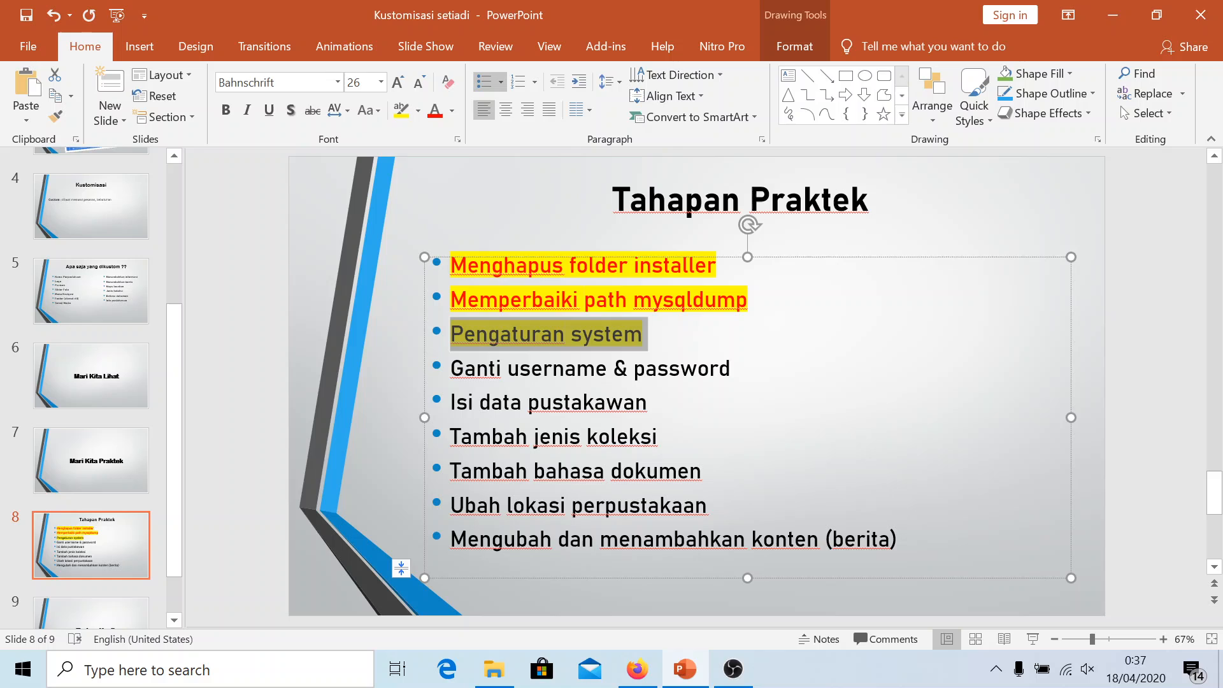
pyautogui.click(437, 112)
pyautogui.click(553, 368)
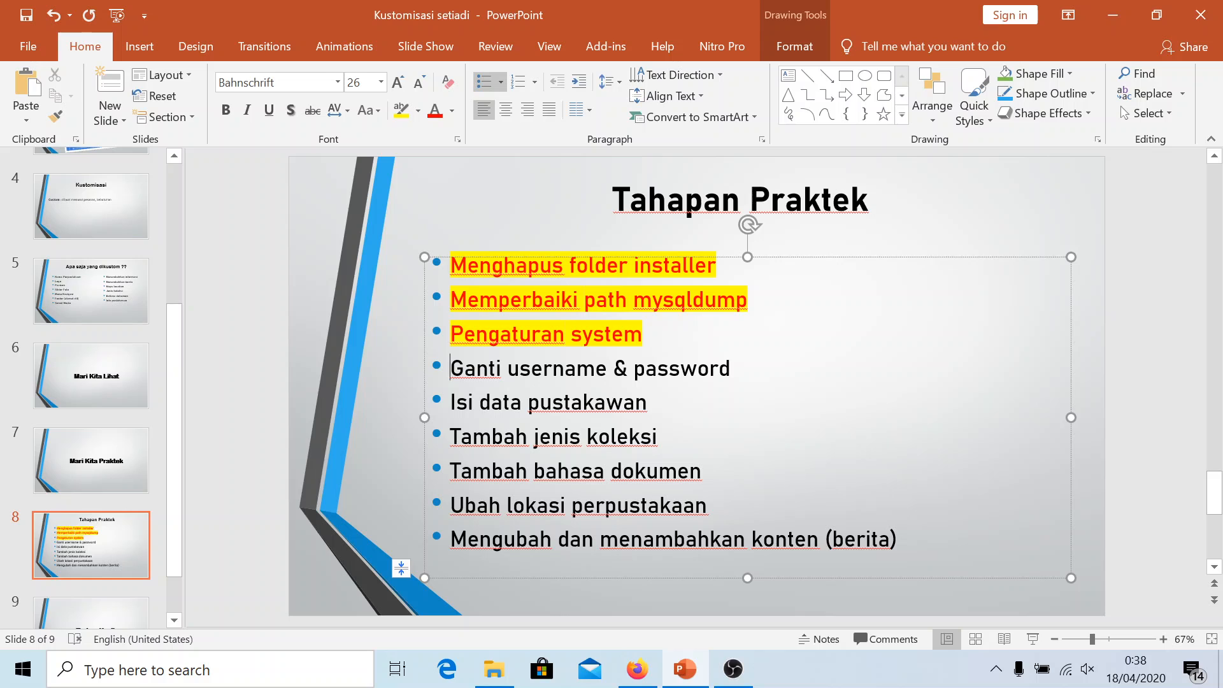
# Open the admin user's profile edit form in the settings tab and unlock it
pyautogui.click(638, 670)
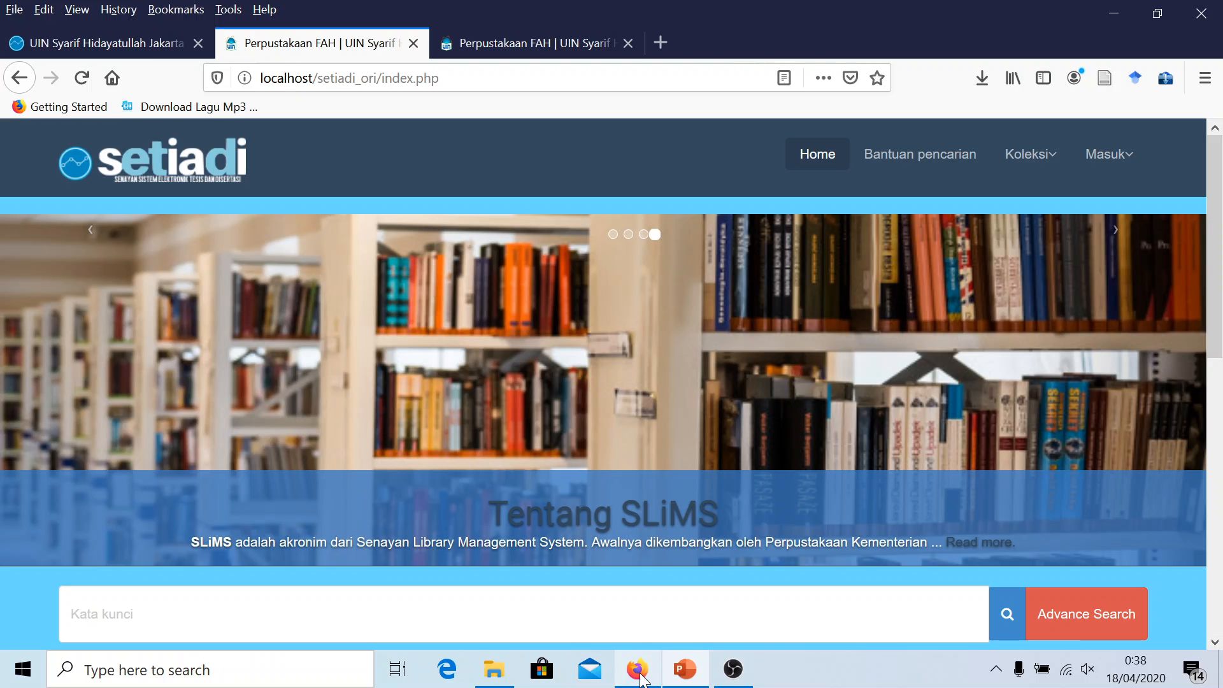
pyautogui.click(110, 42)
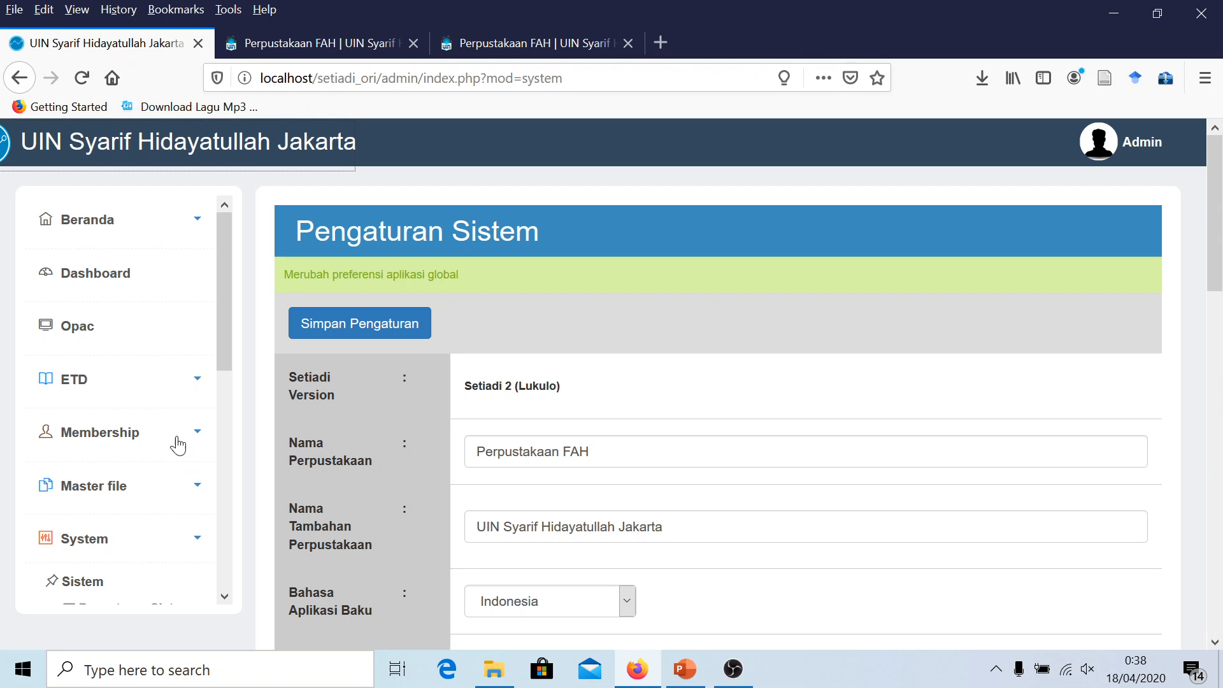
pyautogui.click(1127, 147)
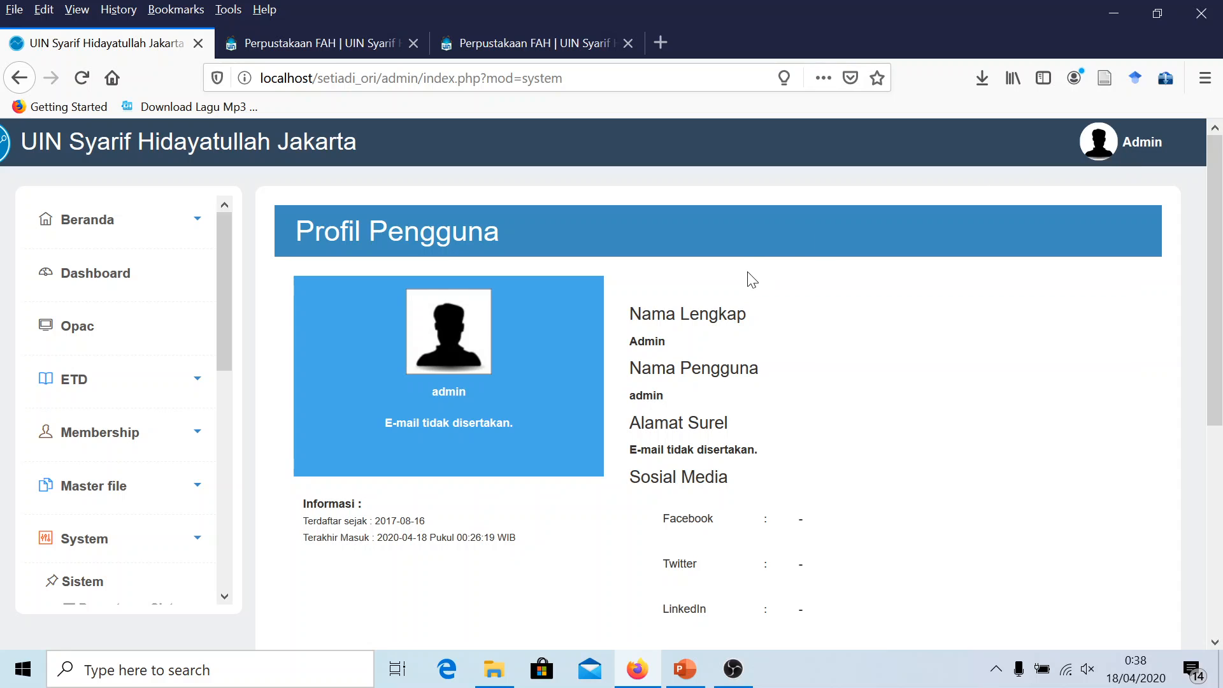
pyautogui.scroll(-5, 746, 294)
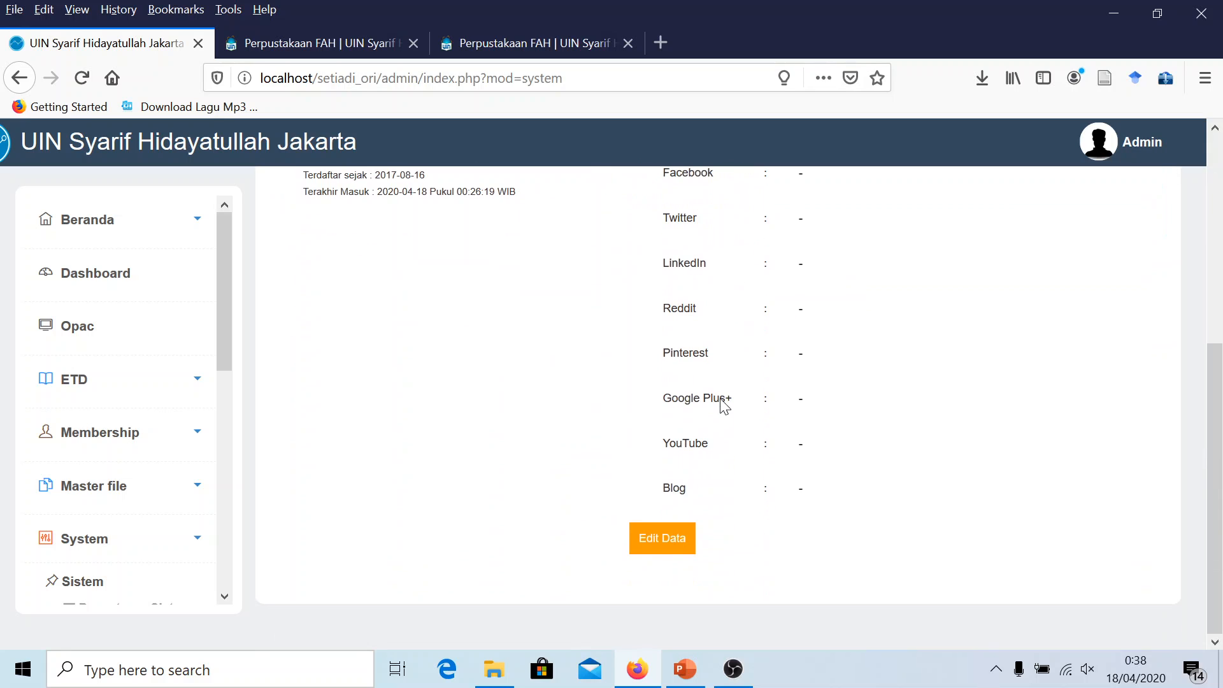
pyautogui.click(666, 539)
pyautogui.scroll(5, 701, 376)
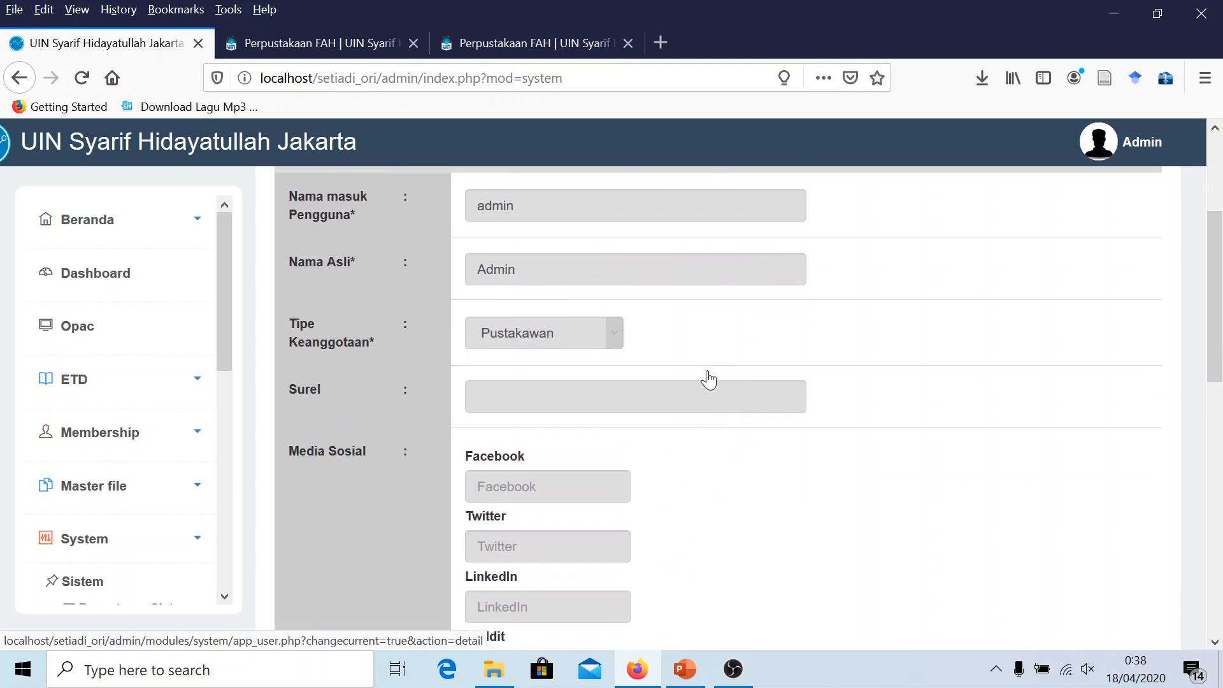
pyautogui.click(1123, 358)
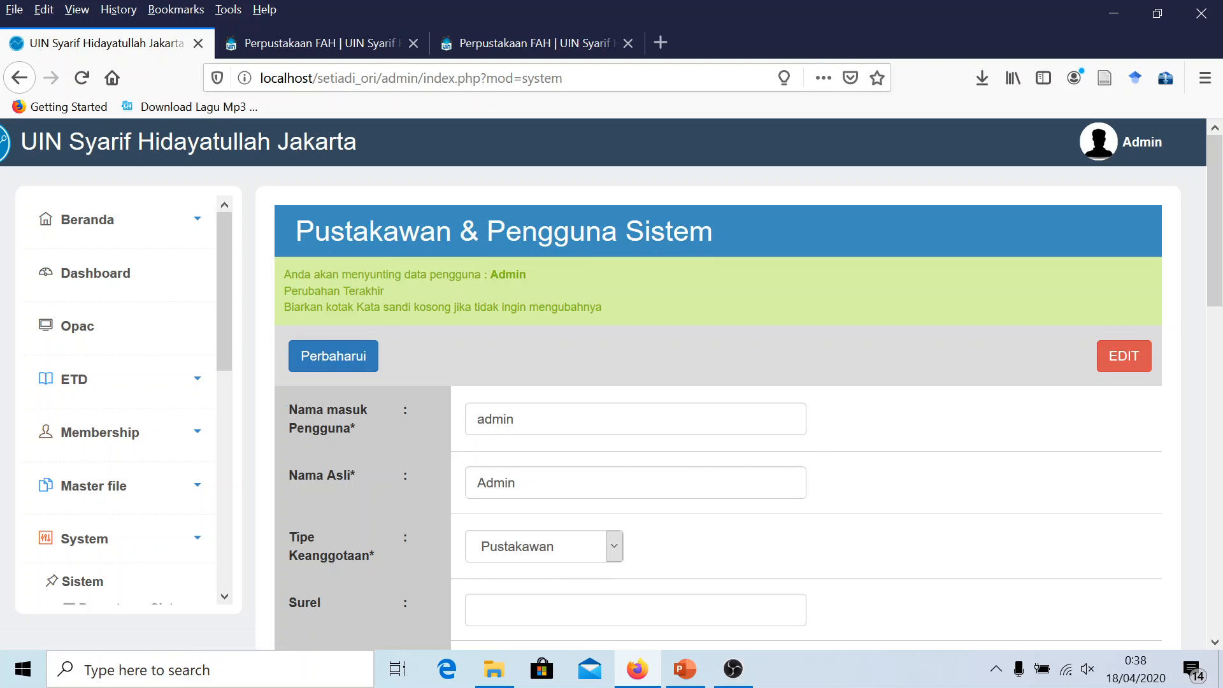
# Replace the admin login name with a new username
pyautogui.press('BackSpace')
pyautogui.press('BackSpace')
pyautogui.press('BackSpace')
pyautogui.press('BackSpace')
pyautogui.press('BackSpace')
pyautogui.write('az')
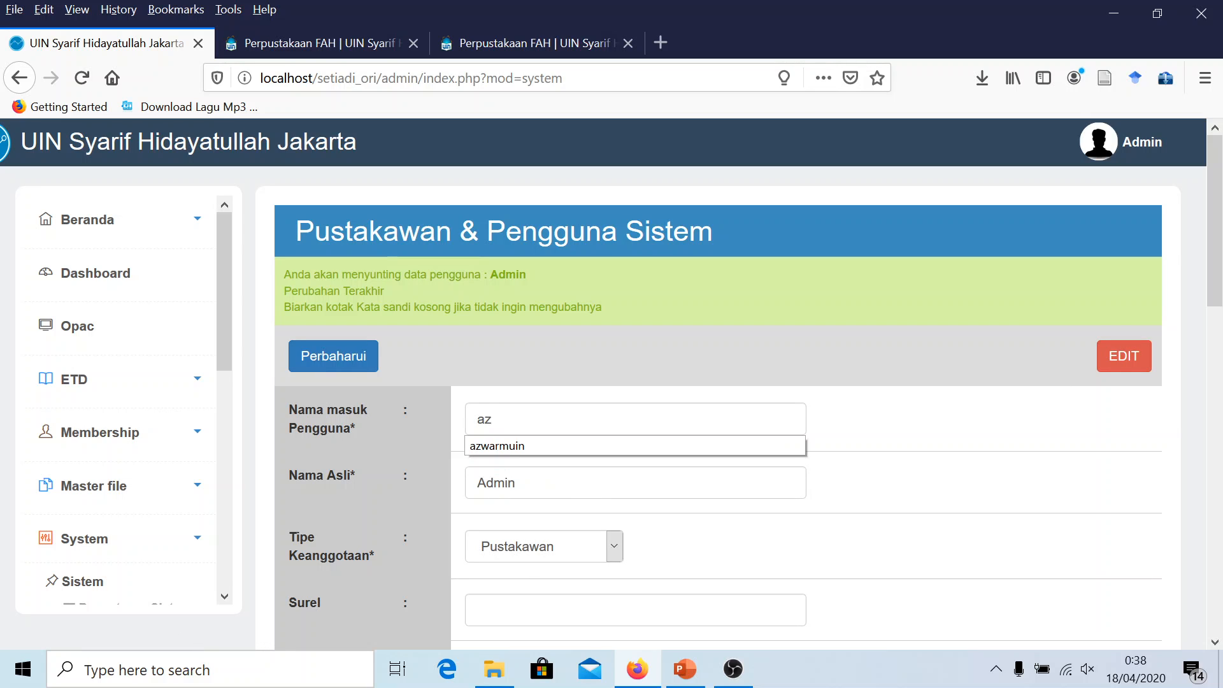
pyautogui.write('warmuin')
pyautogui.click(587, 473)
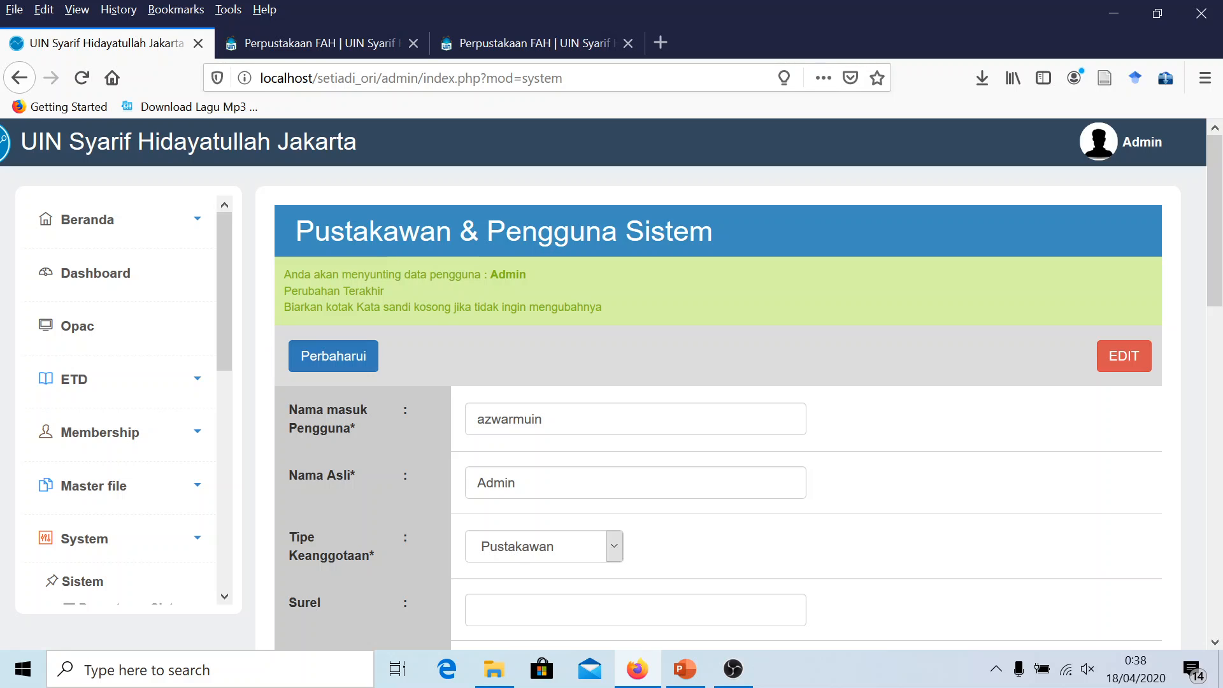
# Replace 'Admin' in Nama Asli with the librarian's full name, keeping membership type Pustakawan
pyautogui.press('BackSpace')
pyautogui.press('BackSpace')
pyautogui.press('BackSpace')
pyautogui.press('BackSpace')
pyautogui.press('BackSpace')
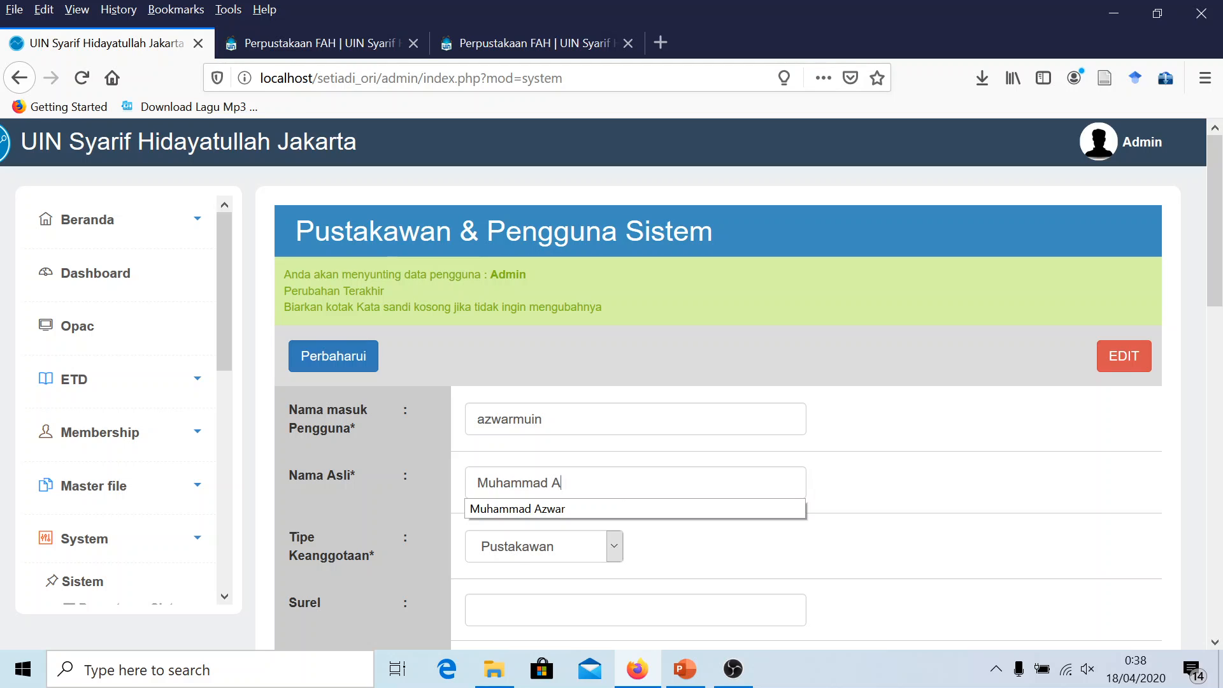
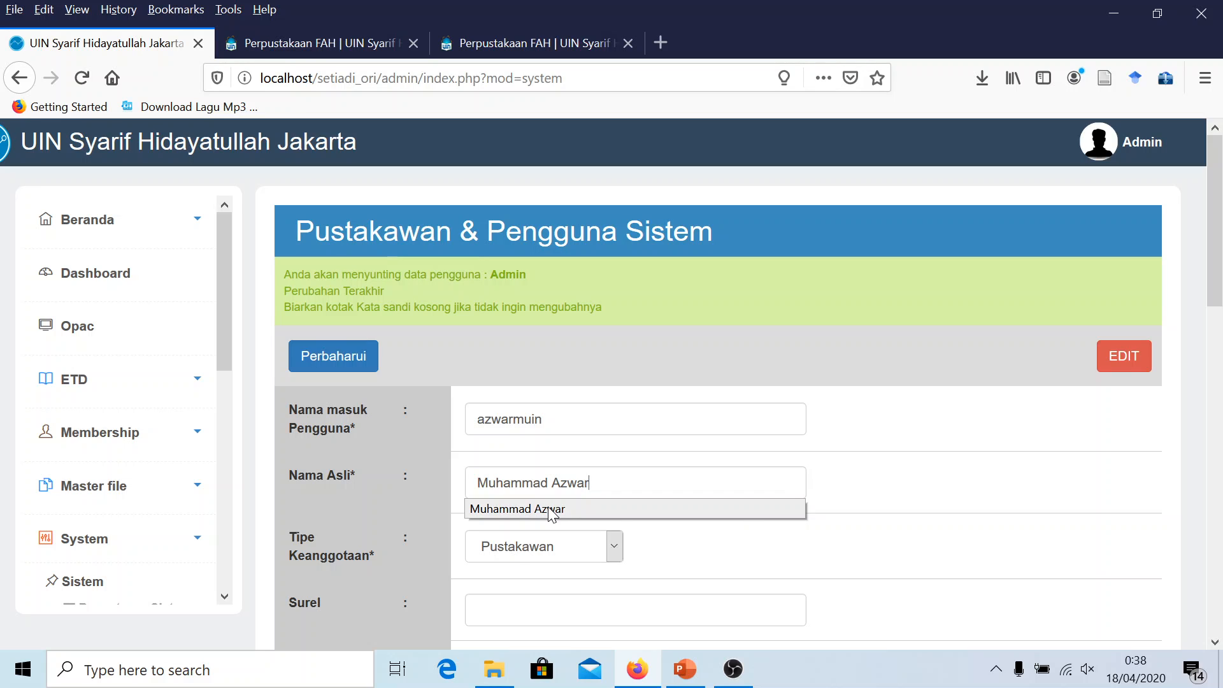
pyautogui.click(552, 515)
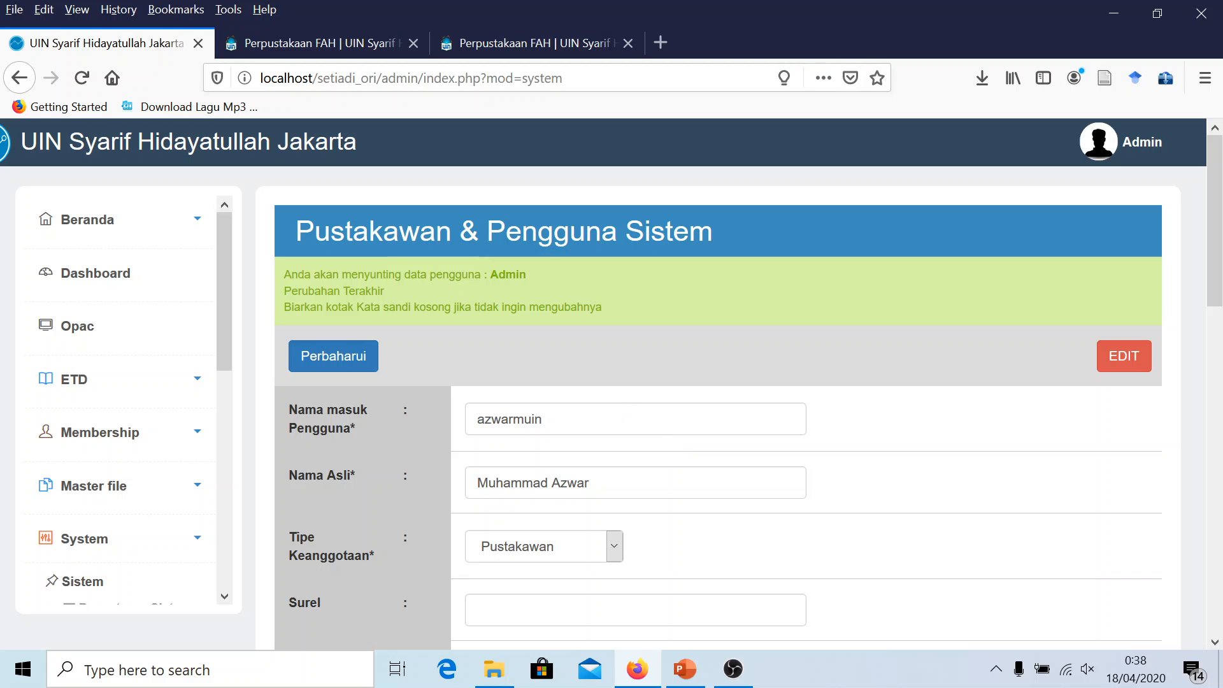
pyautogui.scroll(-2, 571, 467)
pyautogui.click(546, 452)
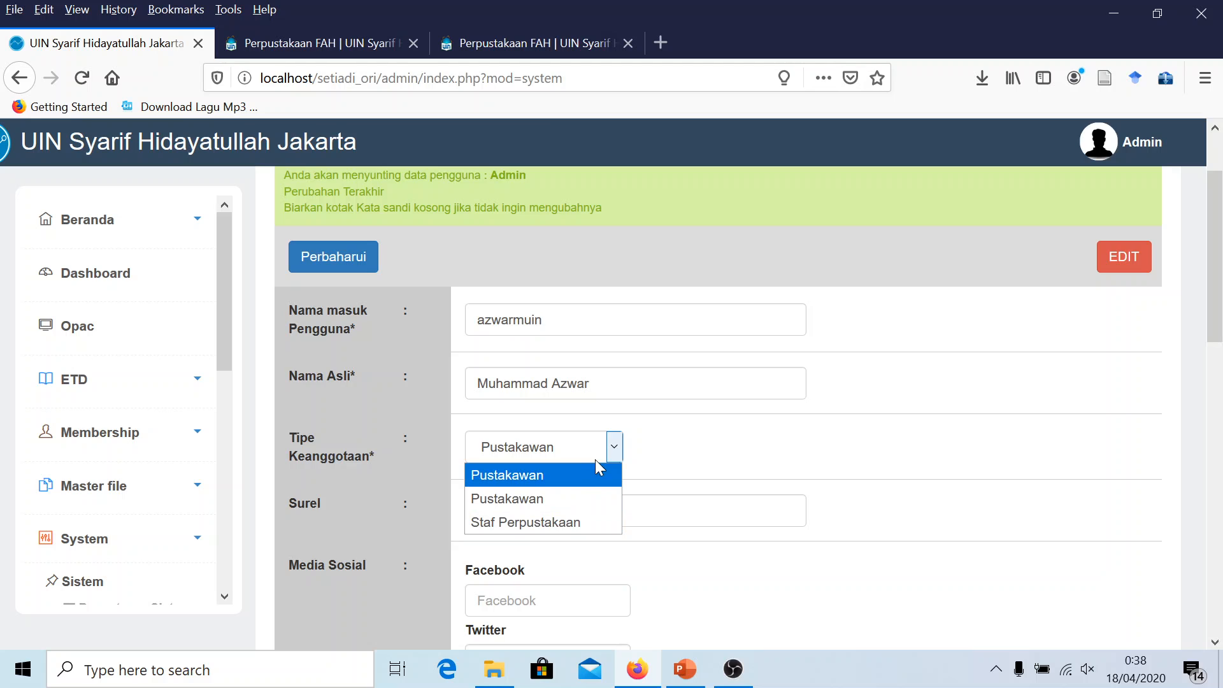
pyautogui.click(650, 453)
# Fill the Surel field with the librarian's e-mail address and review the rest of the form
pyautogui.scroll(-2, 650, 453)
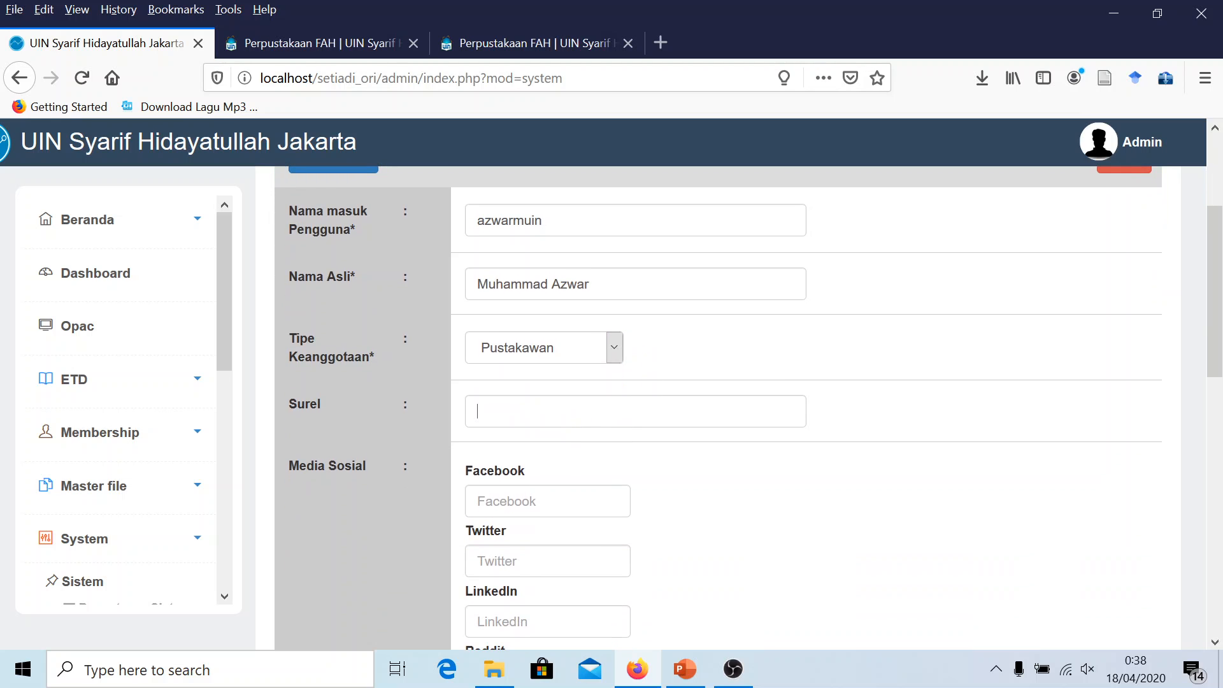
pyautogui.write('muh')
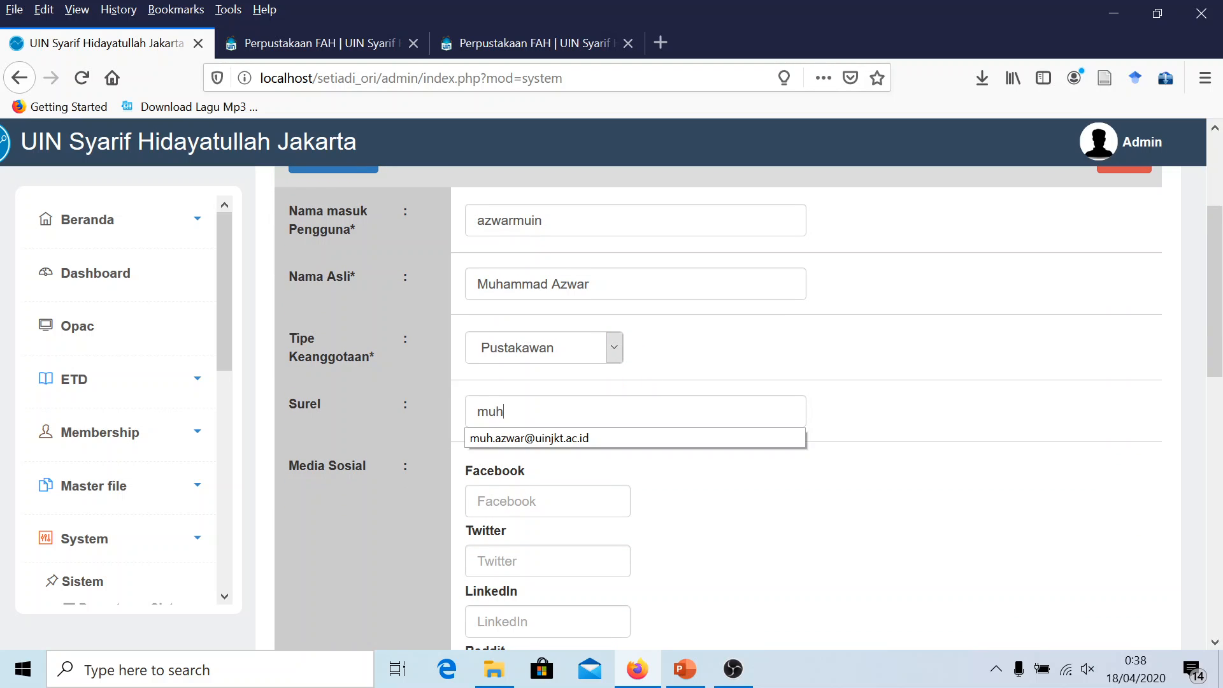
pyautogui.press('Down')
pyautogui.press('Return')
pyautogui.scroll(-2, 650, 453)
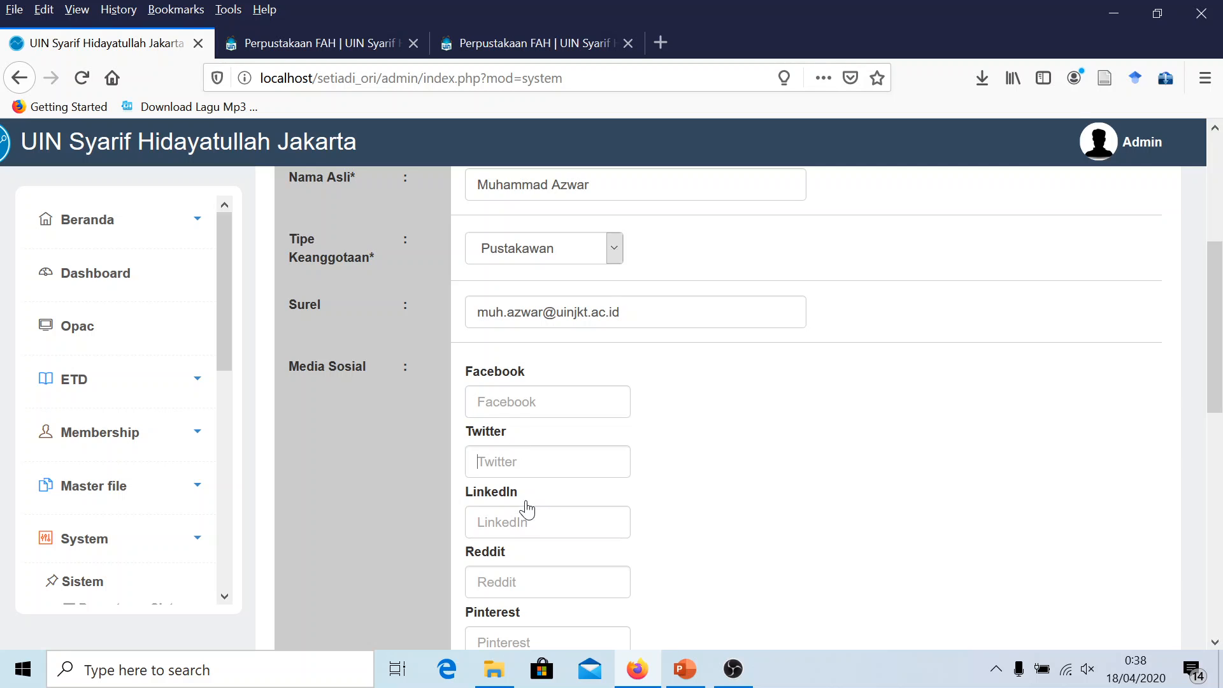
pyautogui.scroll(-6, 617, 524)
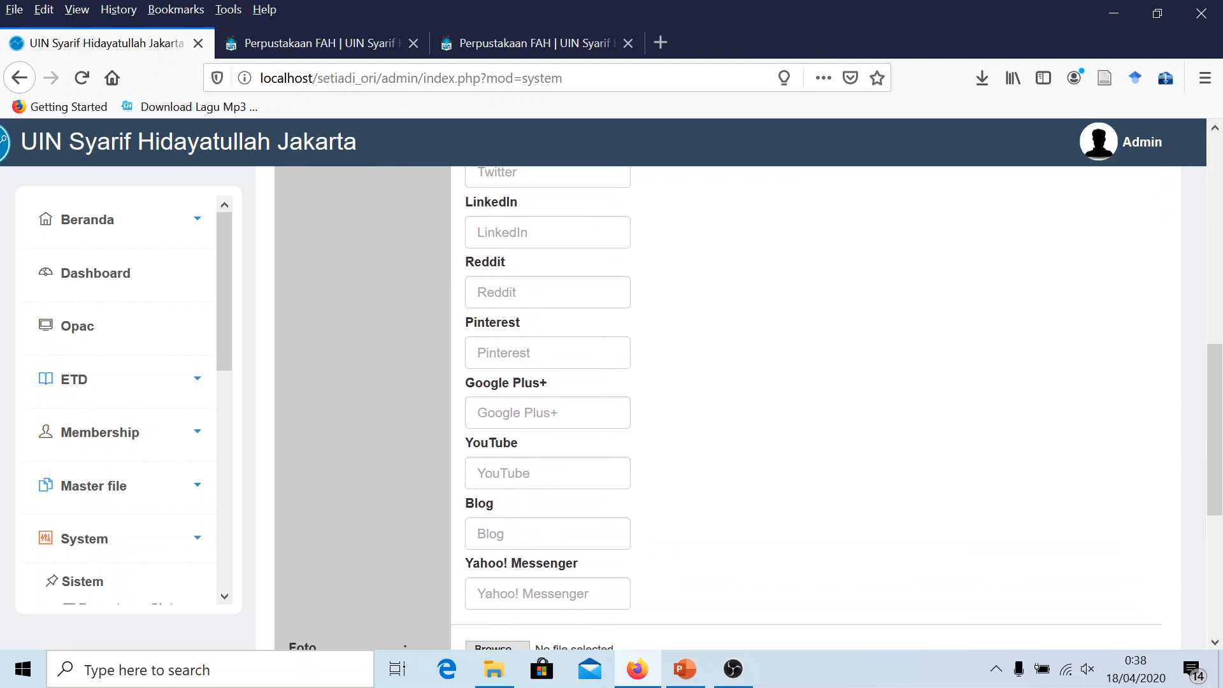
pyautogui.scroll(-2, 561, 454)
pyautogui.scroll(10, 571, 450)
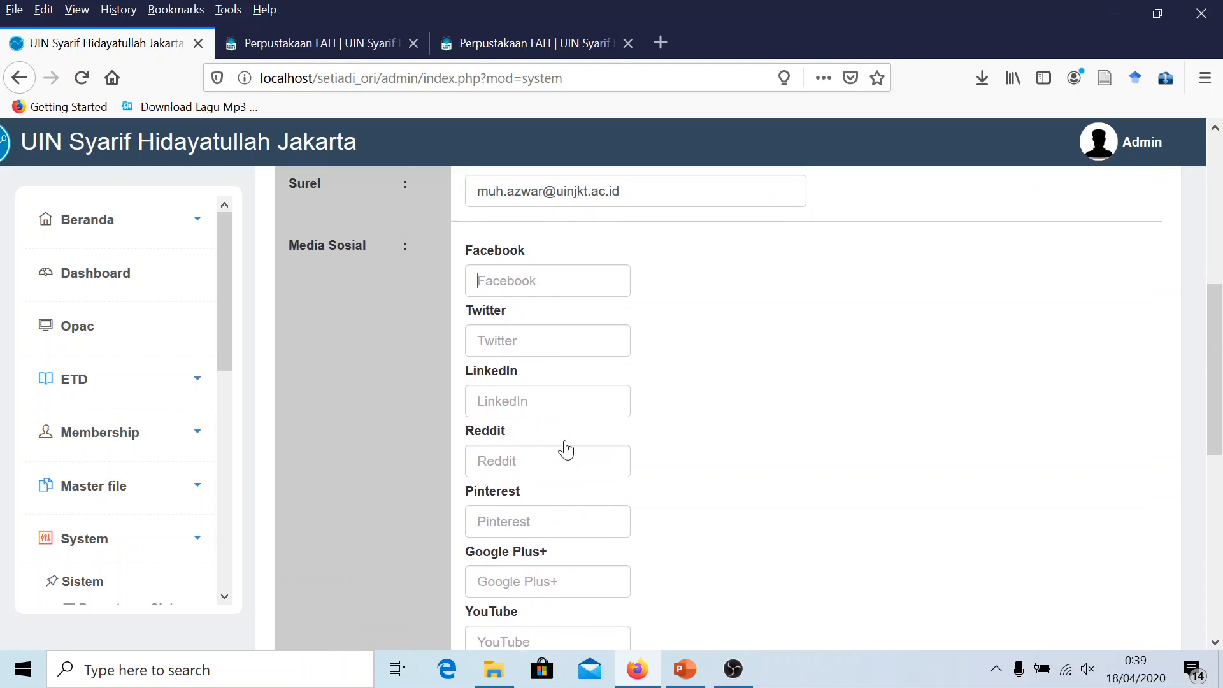
pyautogui.scroll(-4, 617, 484)
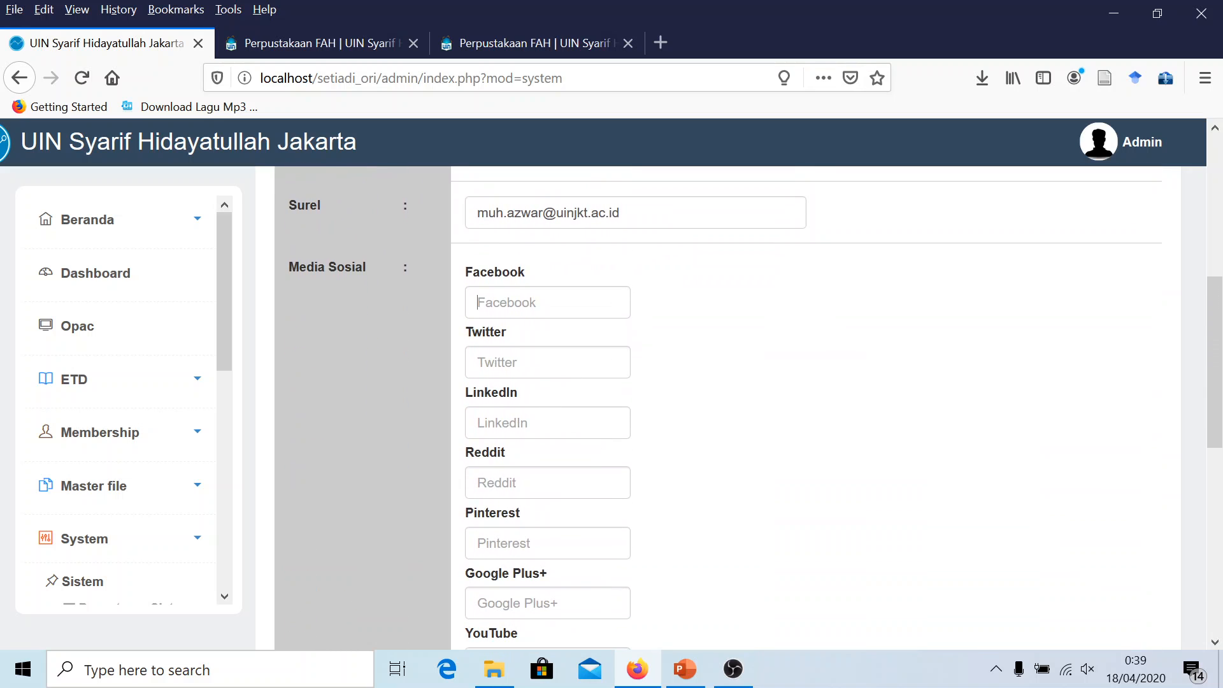
pyautogui.scroll(-8, 545, 376)
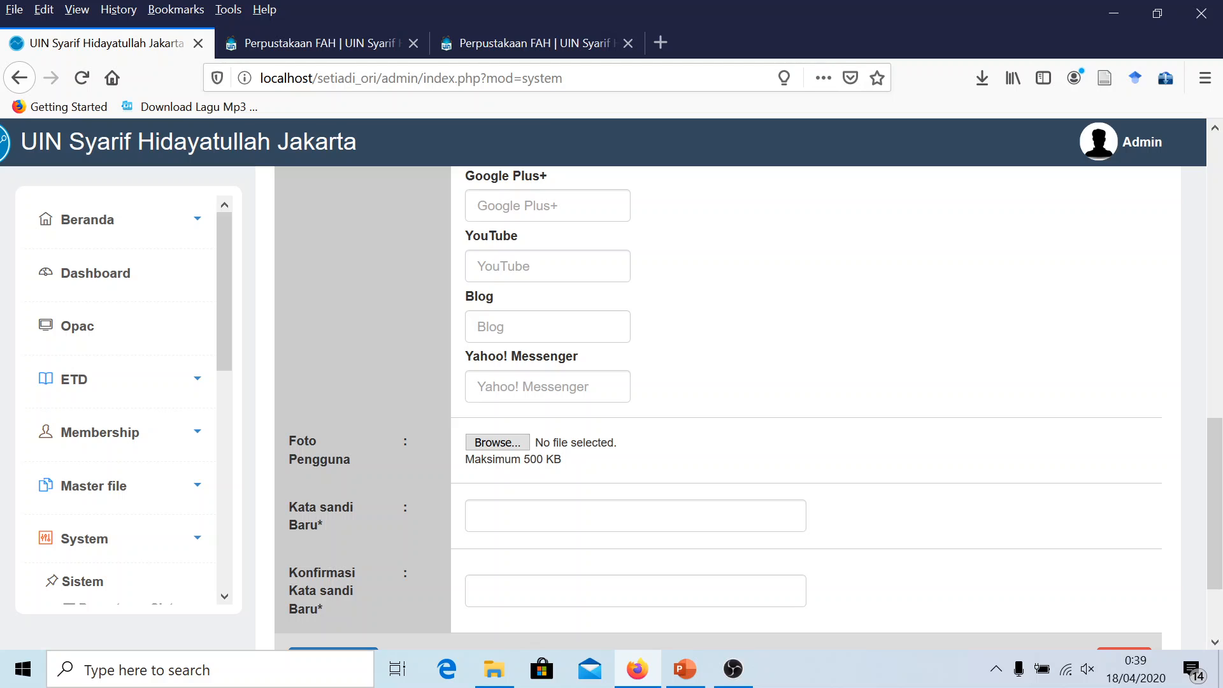
pyautogui.scroll(-2, 559, 385)
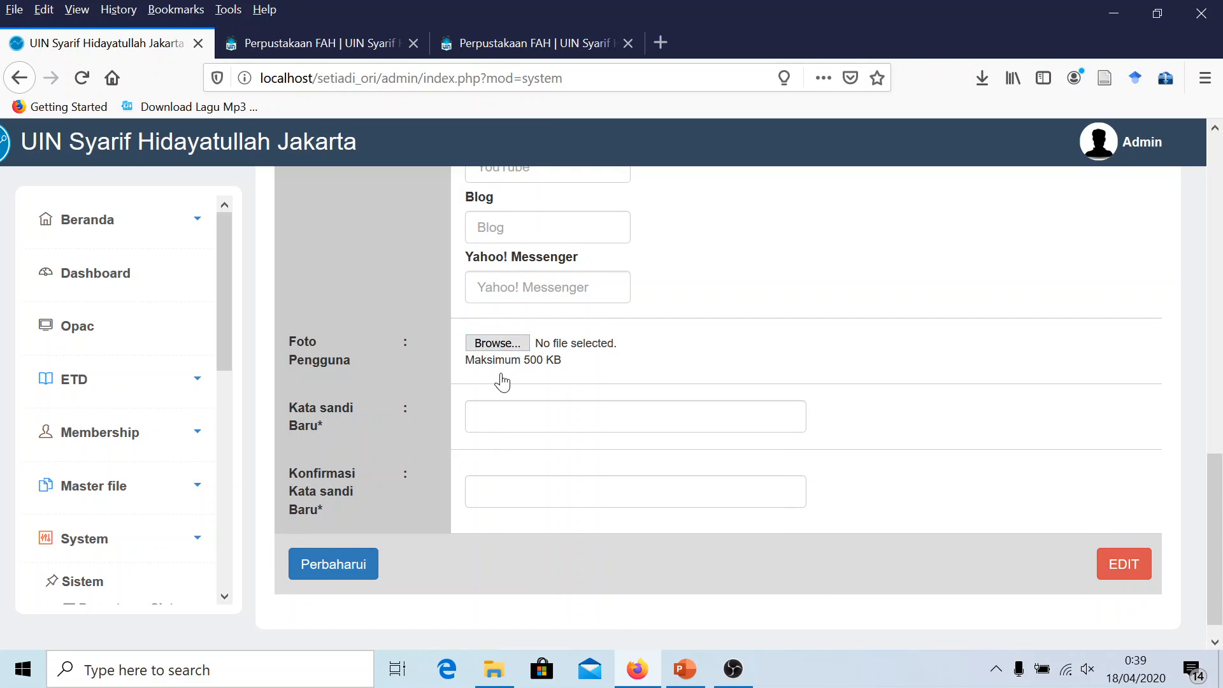
# Enter the new password in both Kata sandi Baru and Konfirmasi fields
pyautogui.click(524, 417)
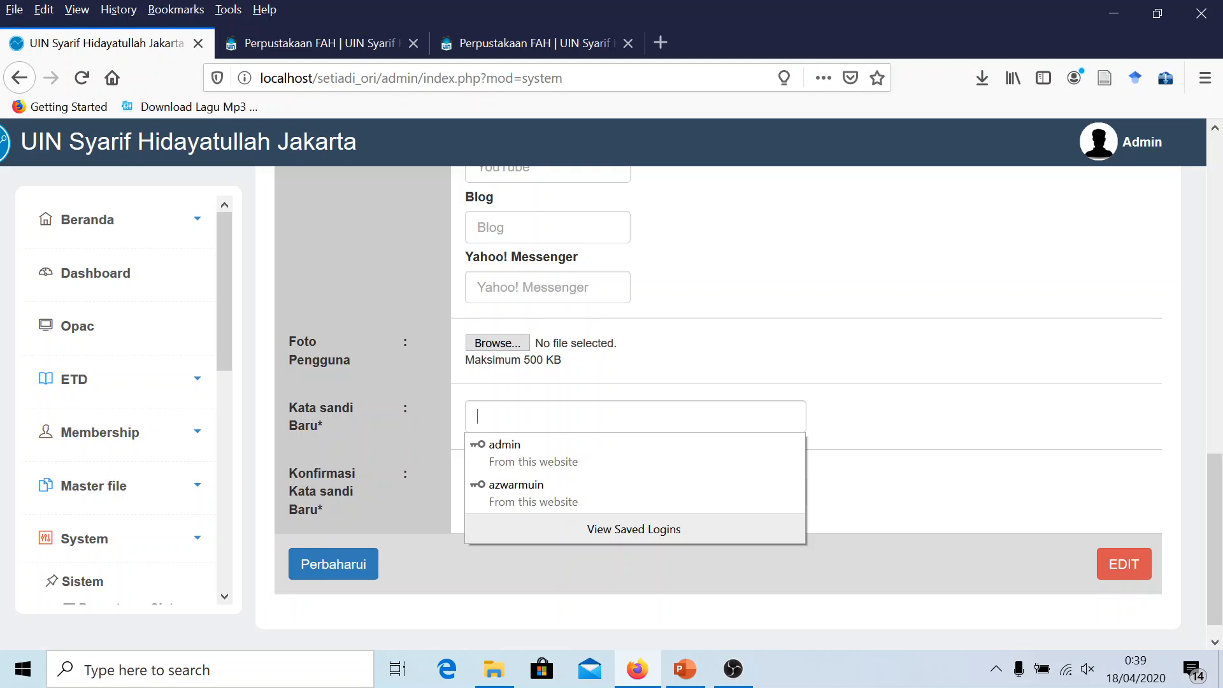
pyautogui.write('ad')
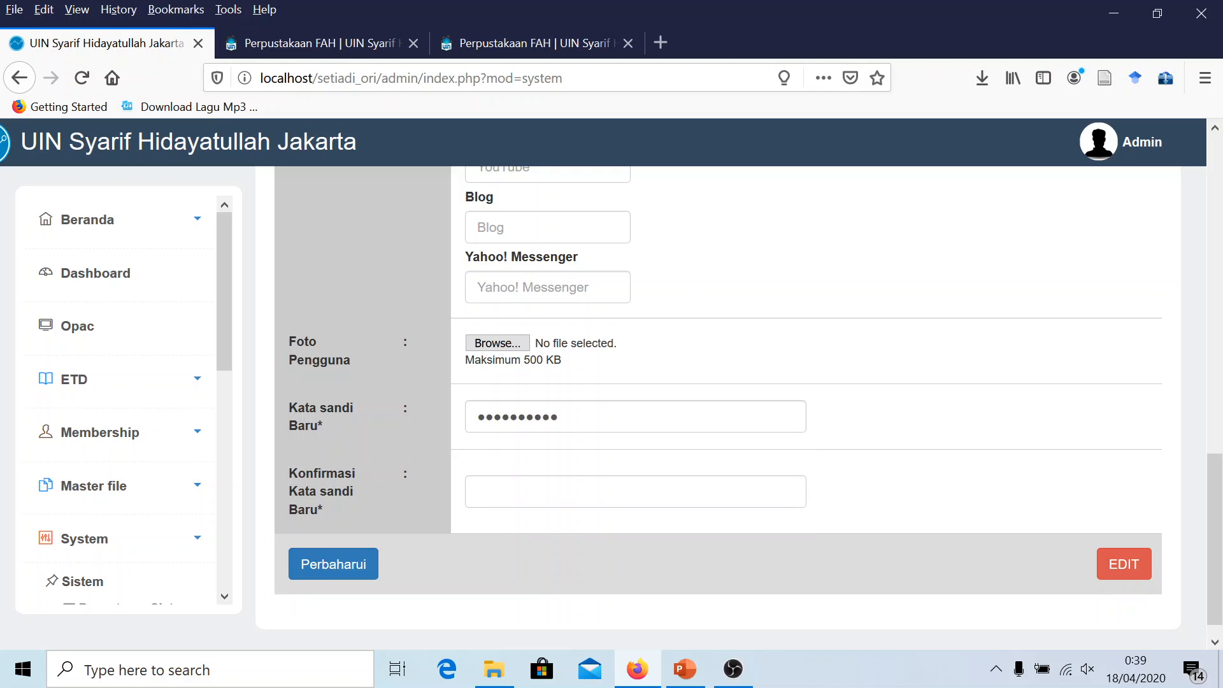
pyautogui.click(505, 514)
pyautogui.write('ad')
# Browse the D: drive for a profile photo, then cancel without choosing one
pyautogui.click(475, 342)
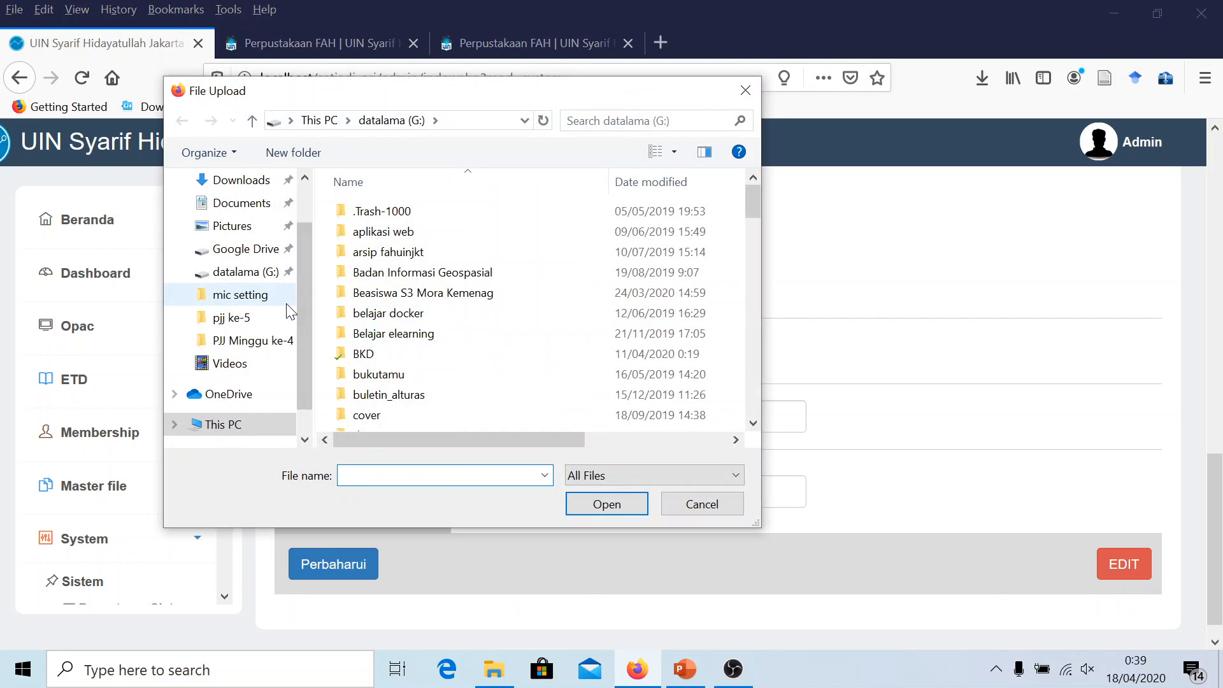
pyautogui.scroll(-1, 305, 296)
pyautogui.click(231, 381)
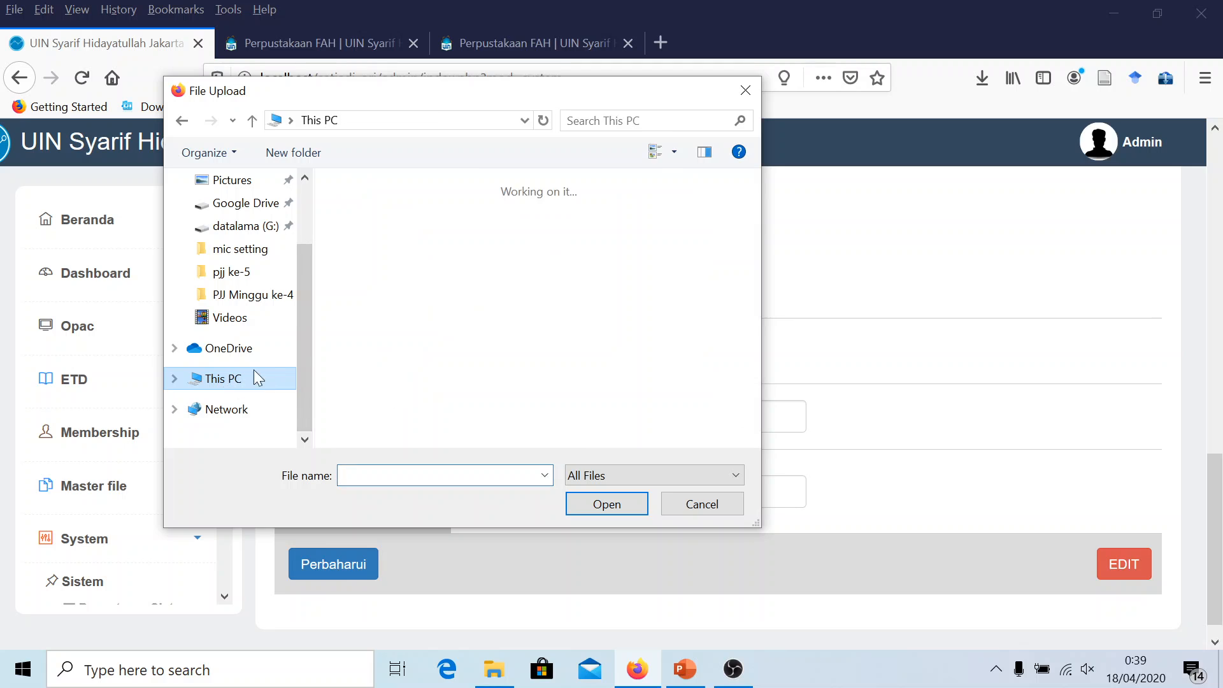
pyautogui.doubleClick(418, 244)
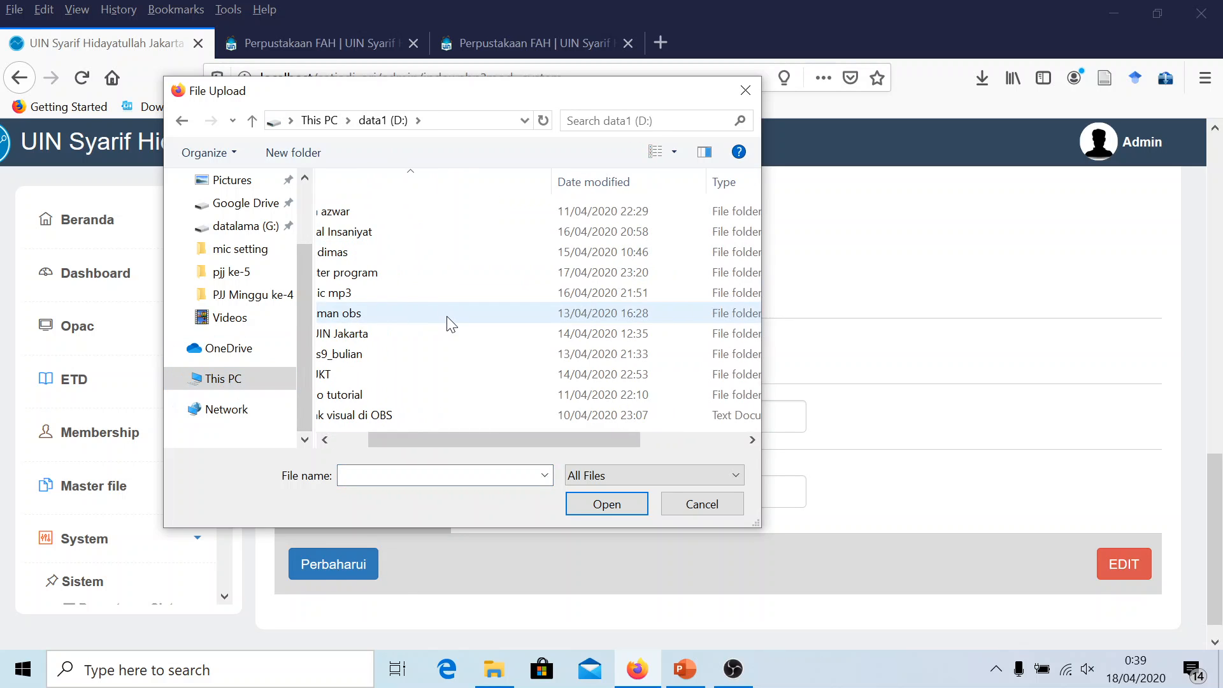
pyautogui.click(451, 475)
pyautogui.write('a')
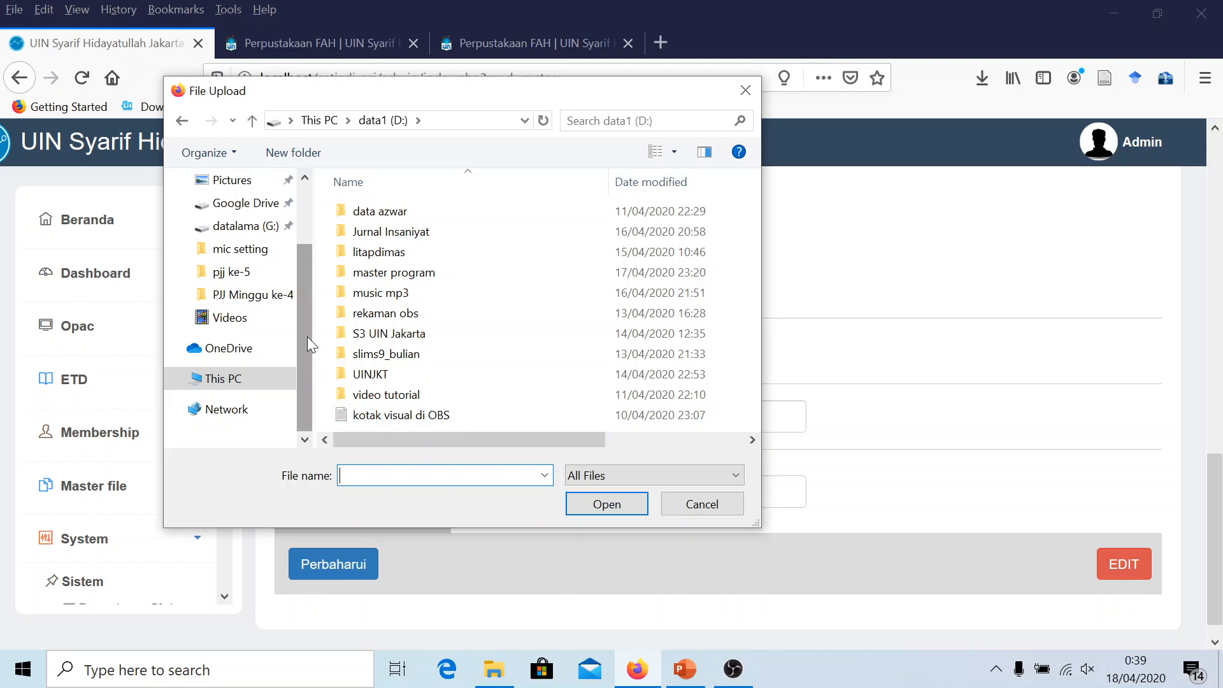
pyautogui.scroll(3, 307, 337)
pyautogui.doubleClick(351, 211)
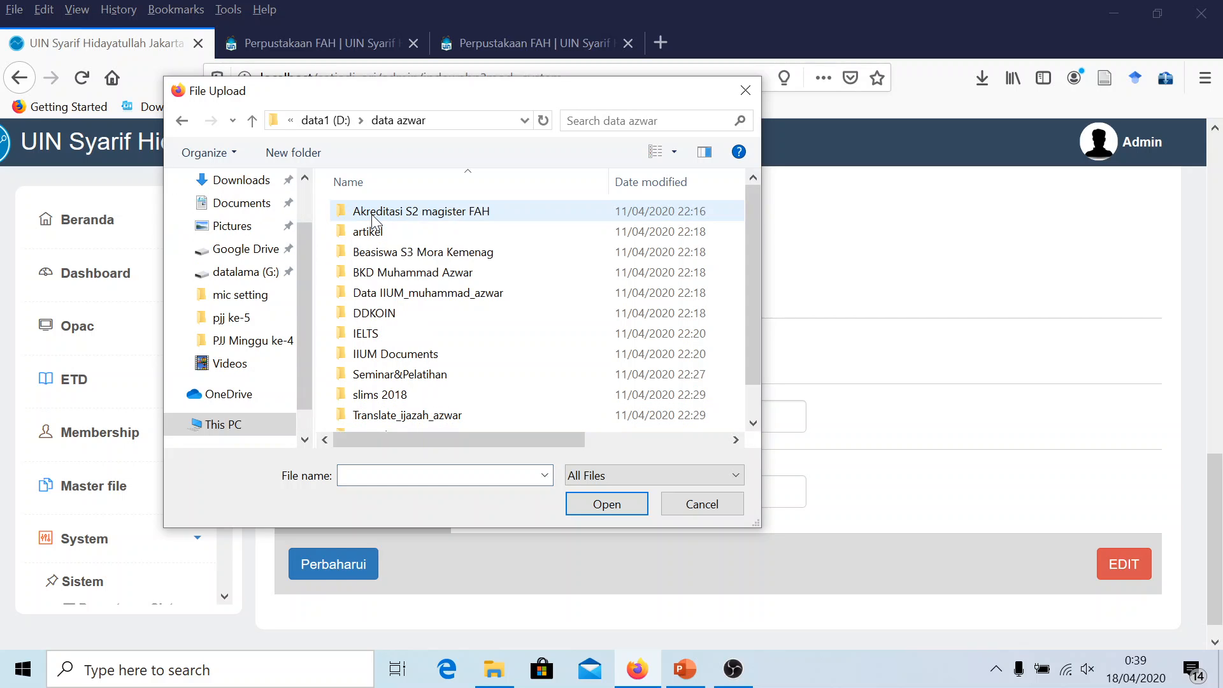
pyautogui.scroll(-1, 395, 280)
pyautogui.scroll(1, 408, 306)
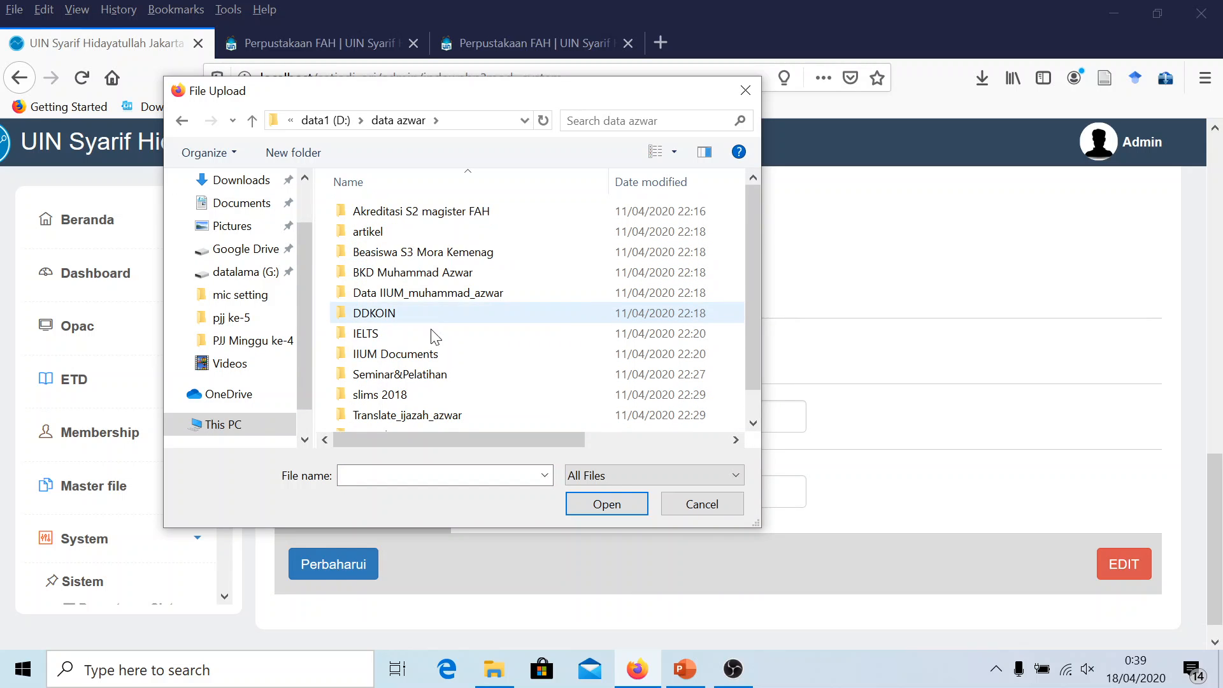
pyautogui.click(676, 504)
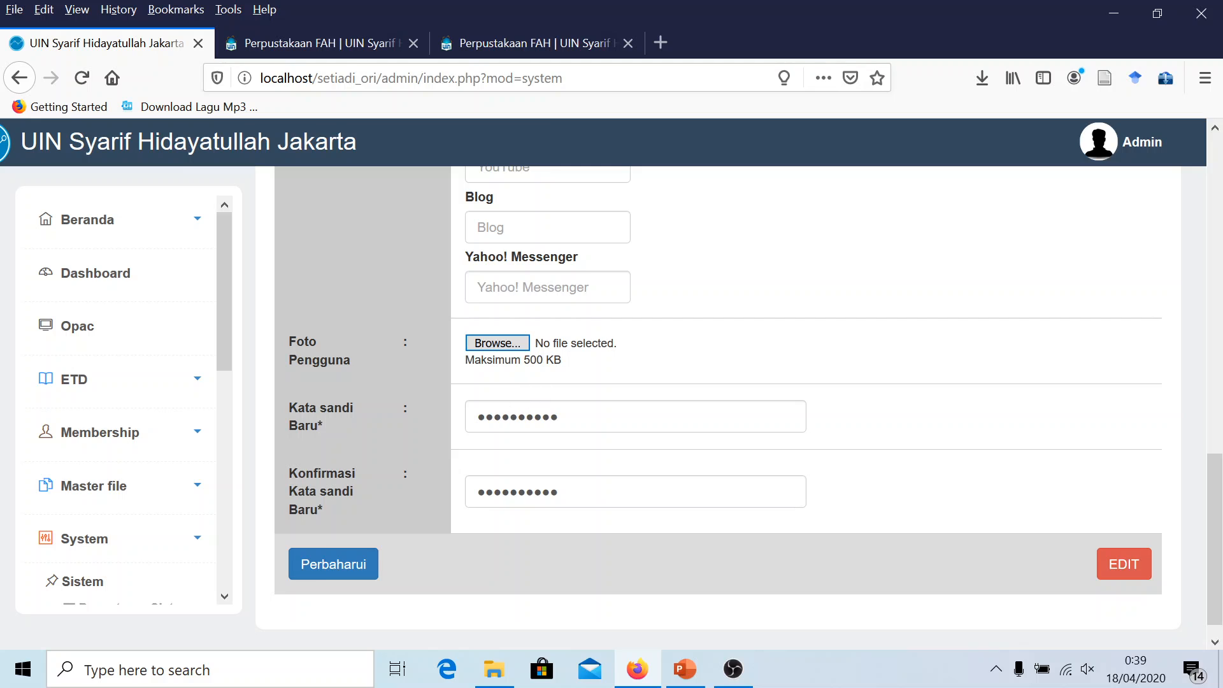
# Save the account changes with Perbaharui and dismiss the success alert
pyautogui.scroll(1, 478, 394)
pyautogui.scroll(3, 477, 393)
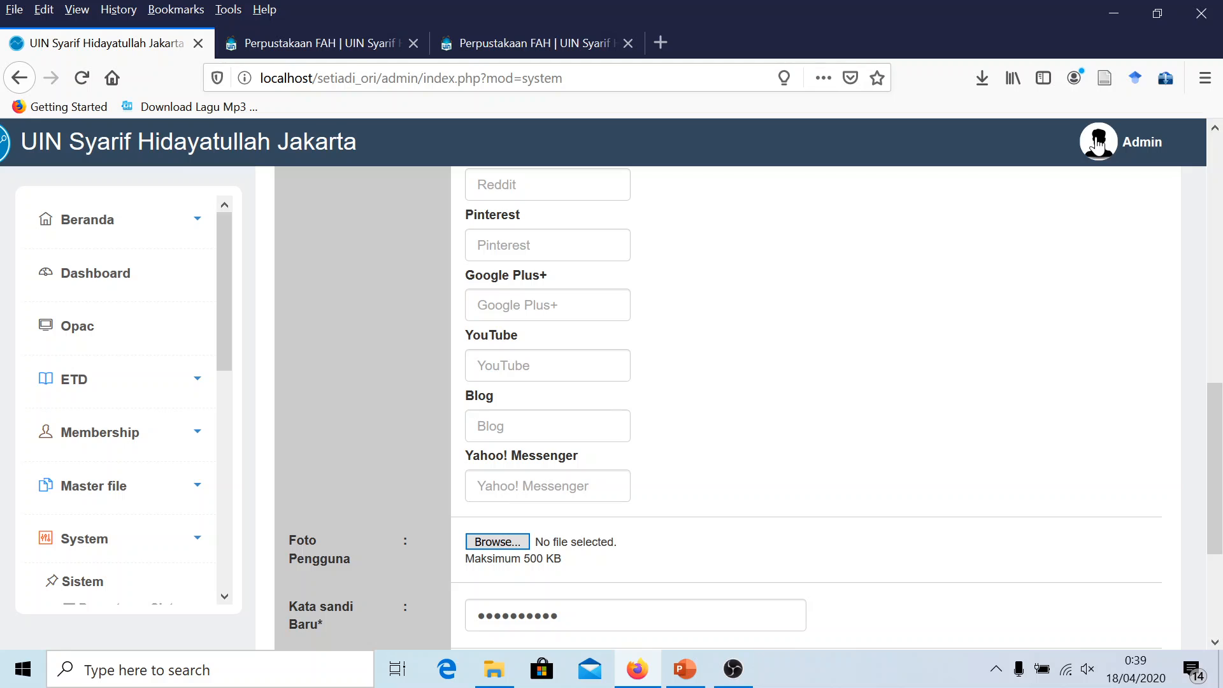
pyautogui.scroll(-2, 619, 368)
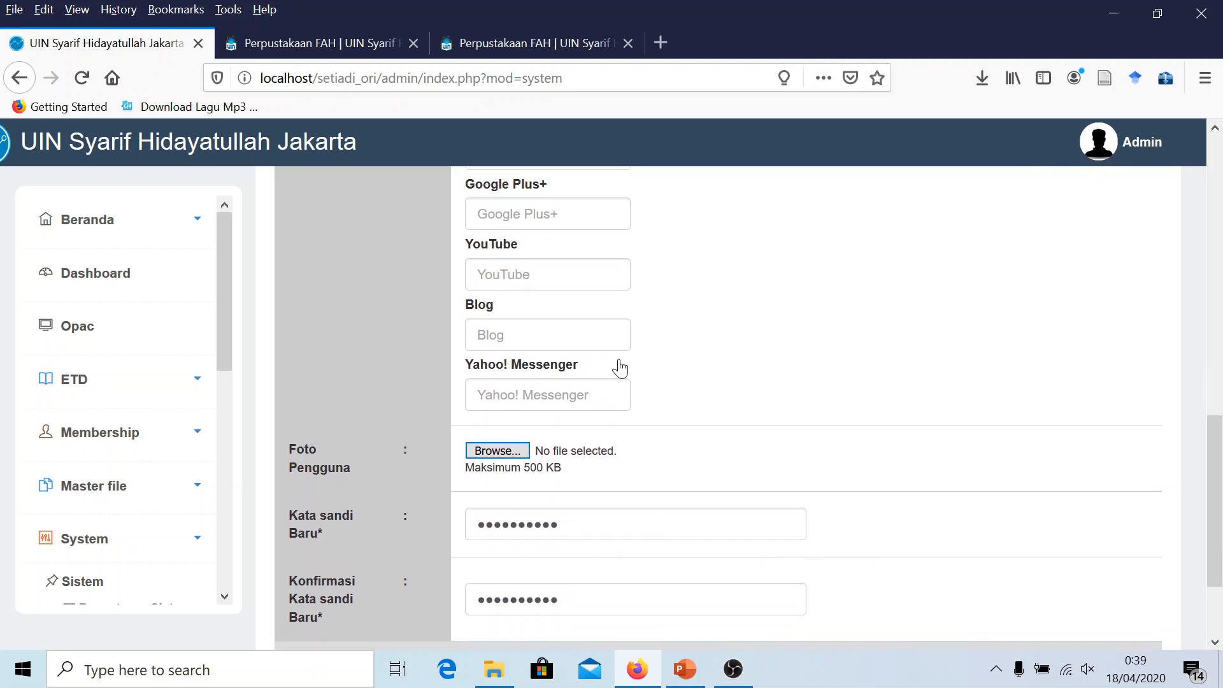
pyautogui.scroll(-3, 619, 368)
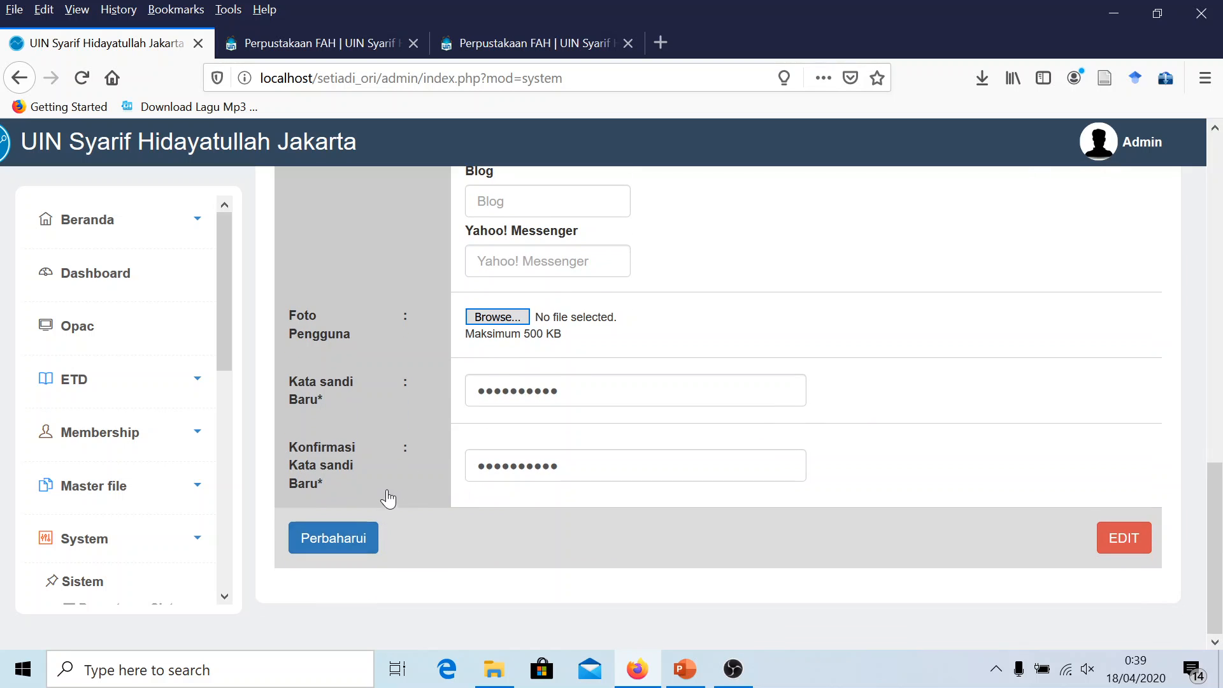
pyautogui.click(341, 537)
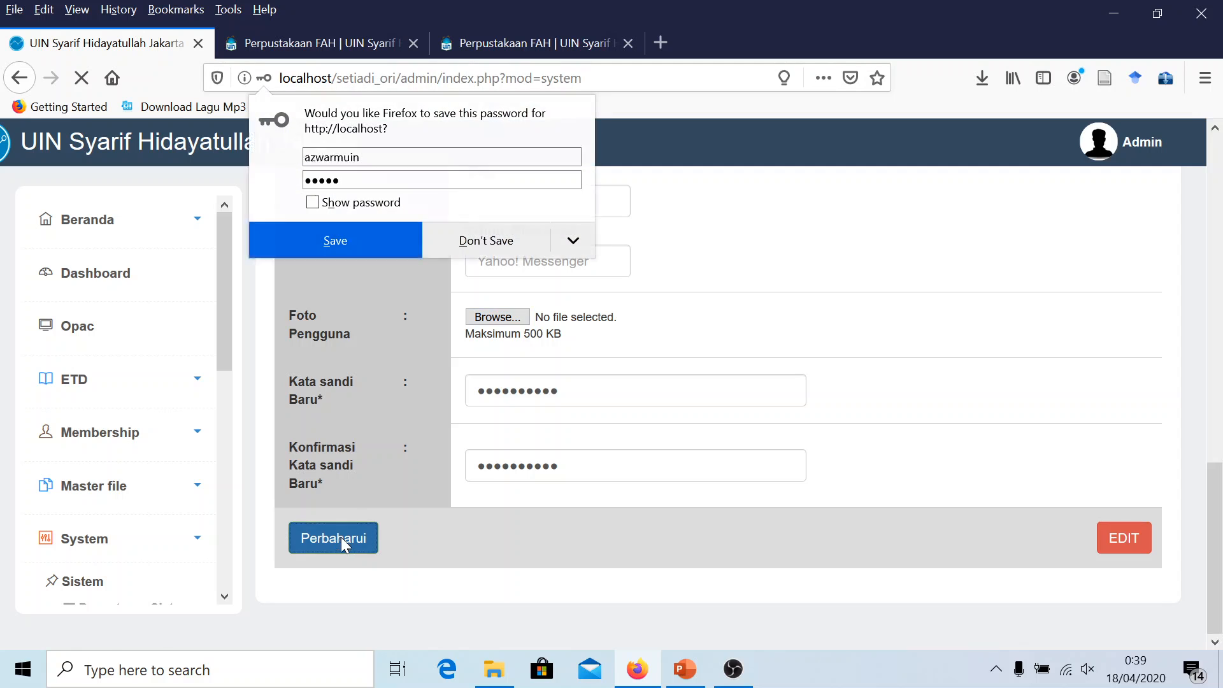
pyautogui.click(666, 359)
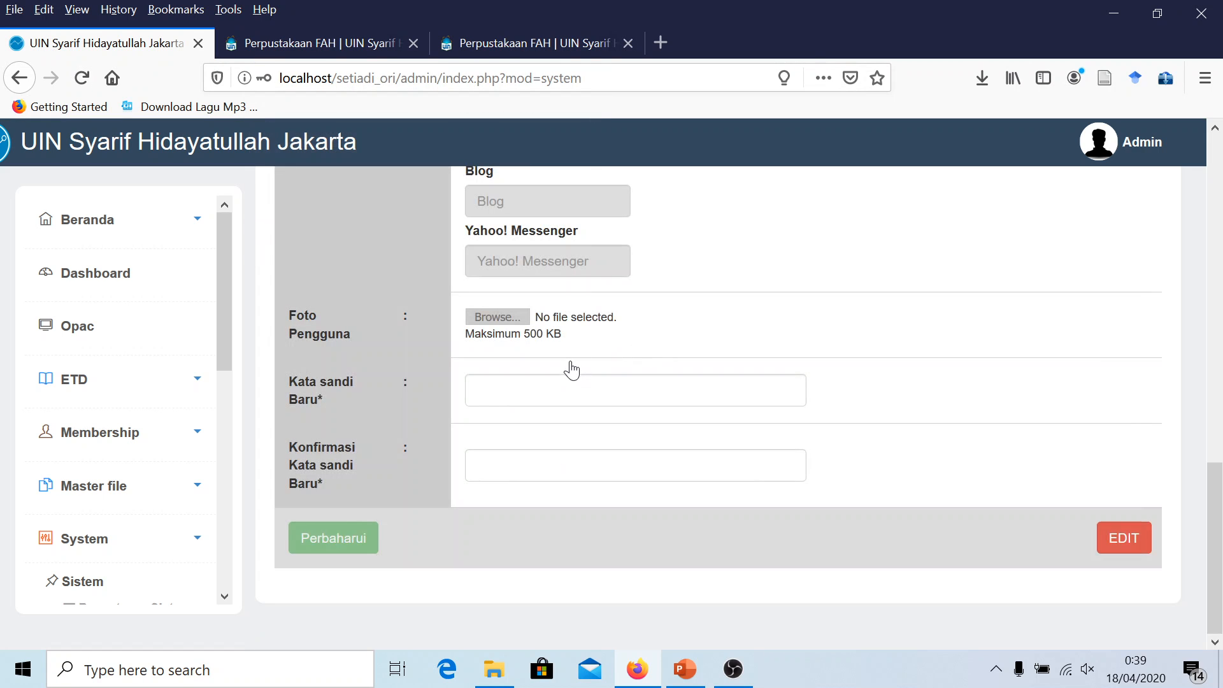
pyautogui.scroll(8, 607, 386)
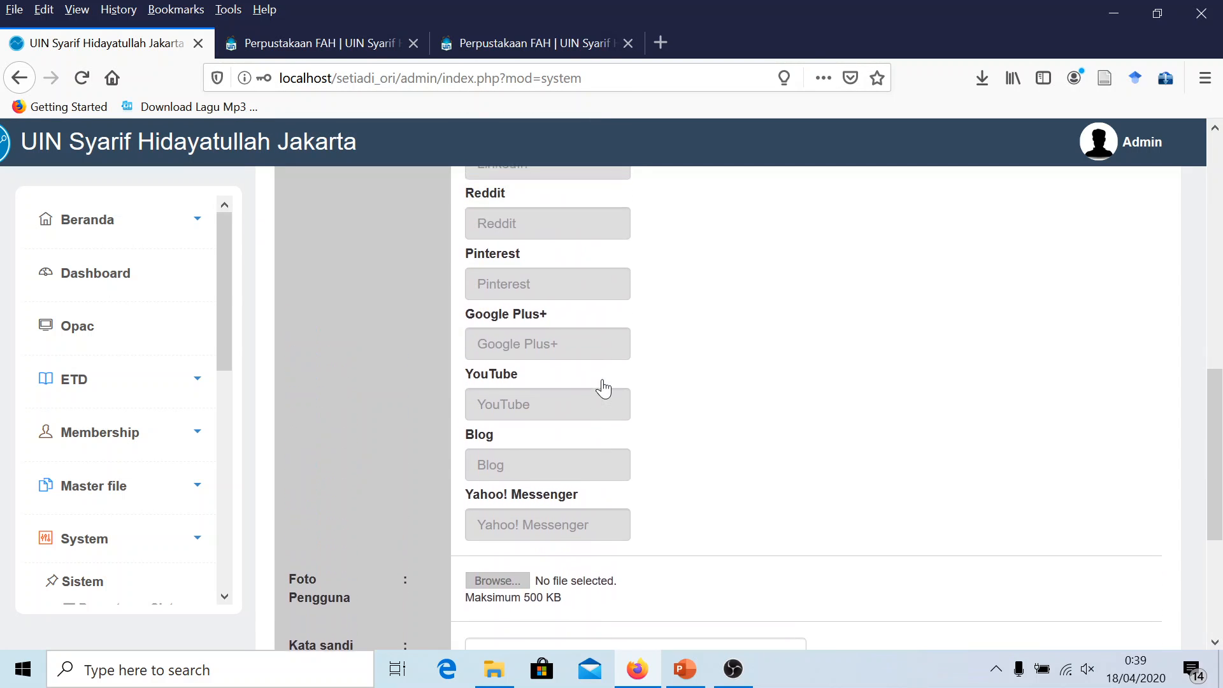
pyautogui.scroll(5, 602, 376)
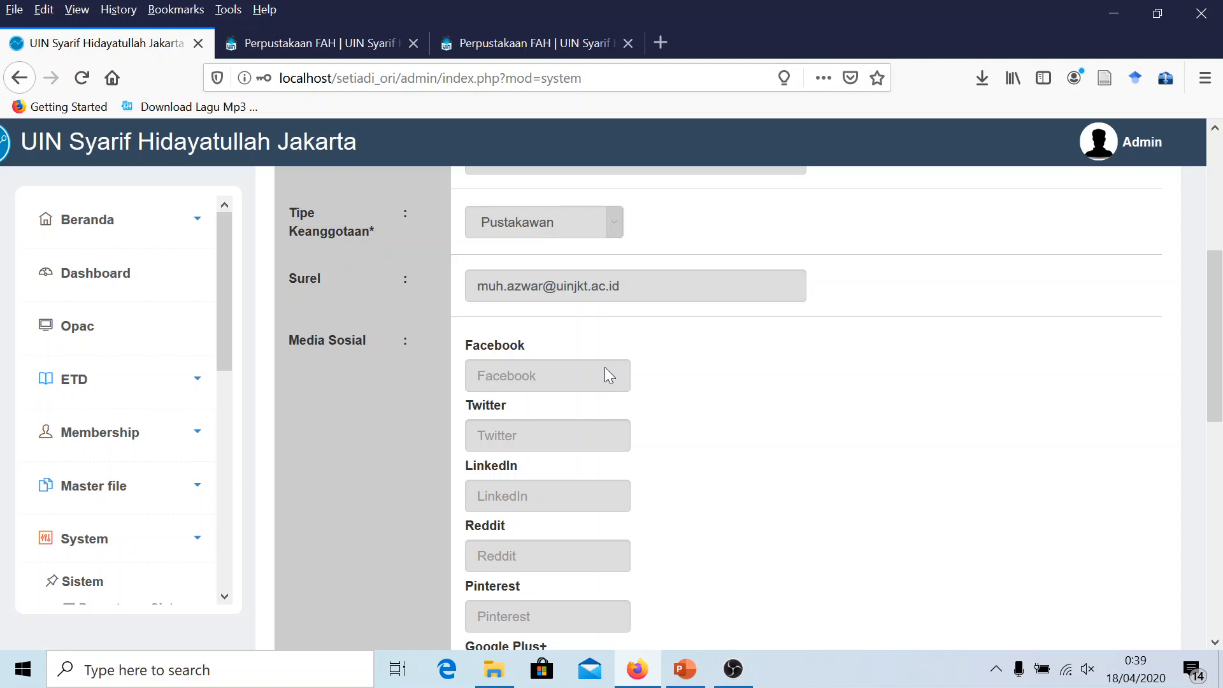
pyautogui.scroll(-13, 609, 374)
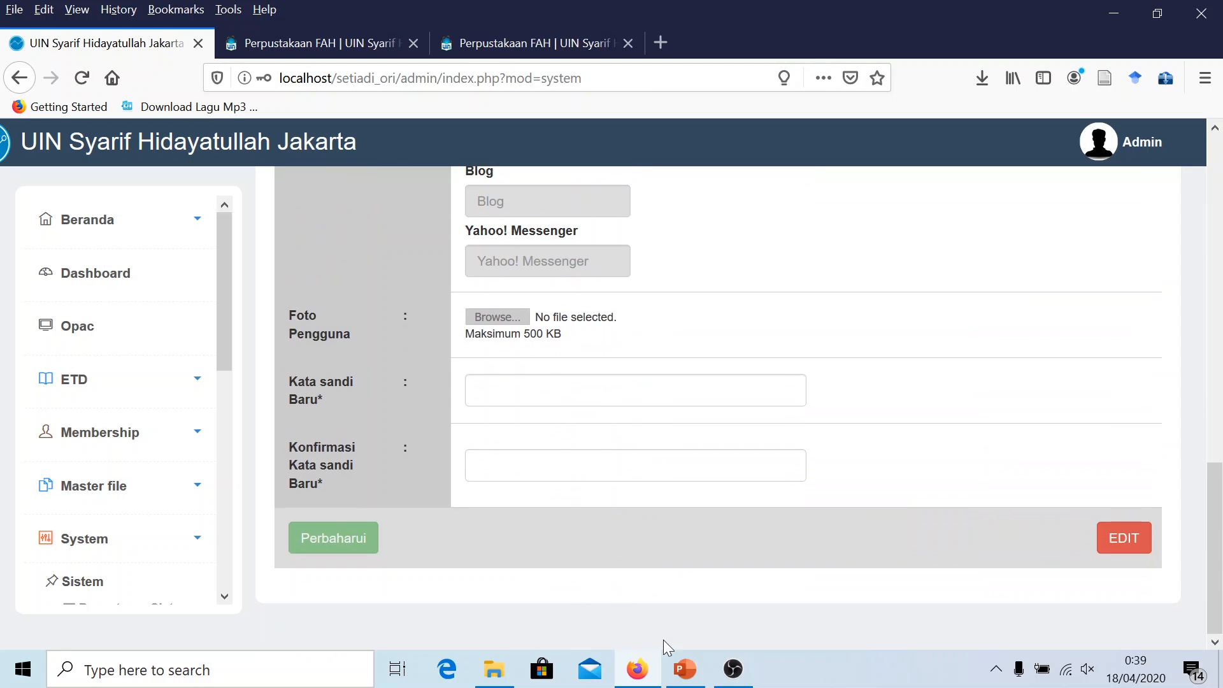
# Mark 'Ganti username & password' on the checklist with yellow highlight and red text
pyautogui.click(681, 677)
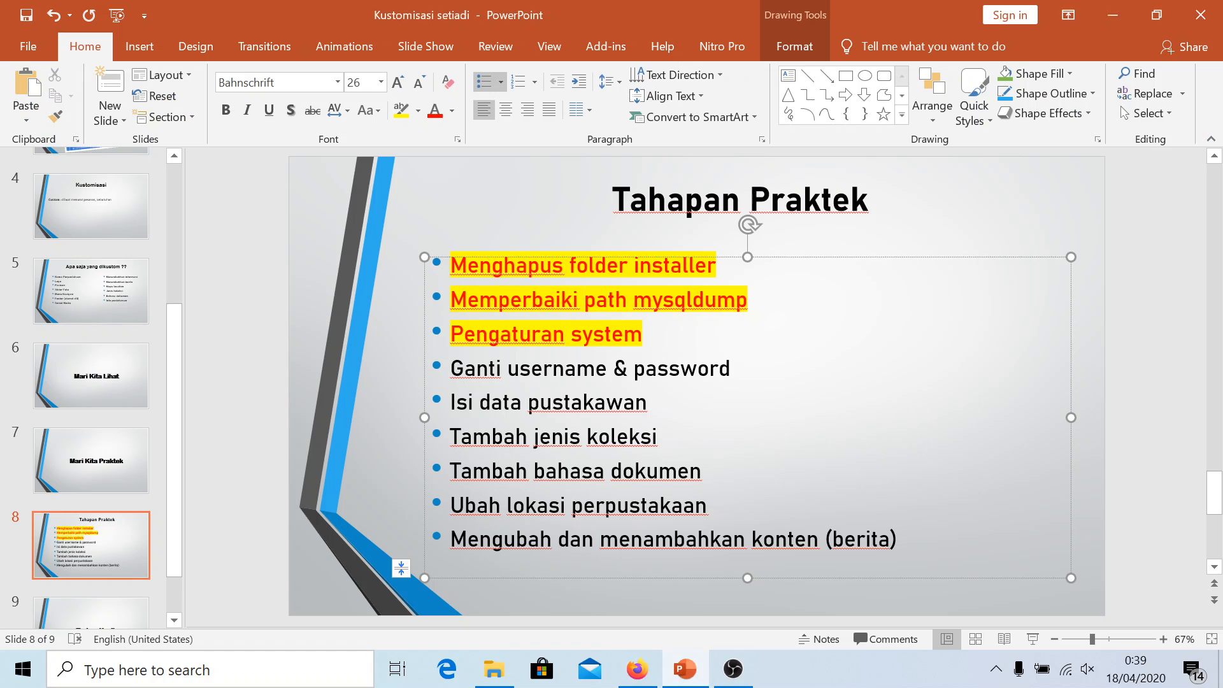
pyautogui.moveTo(737, 370); pyautogui.dragTo(450, 370)
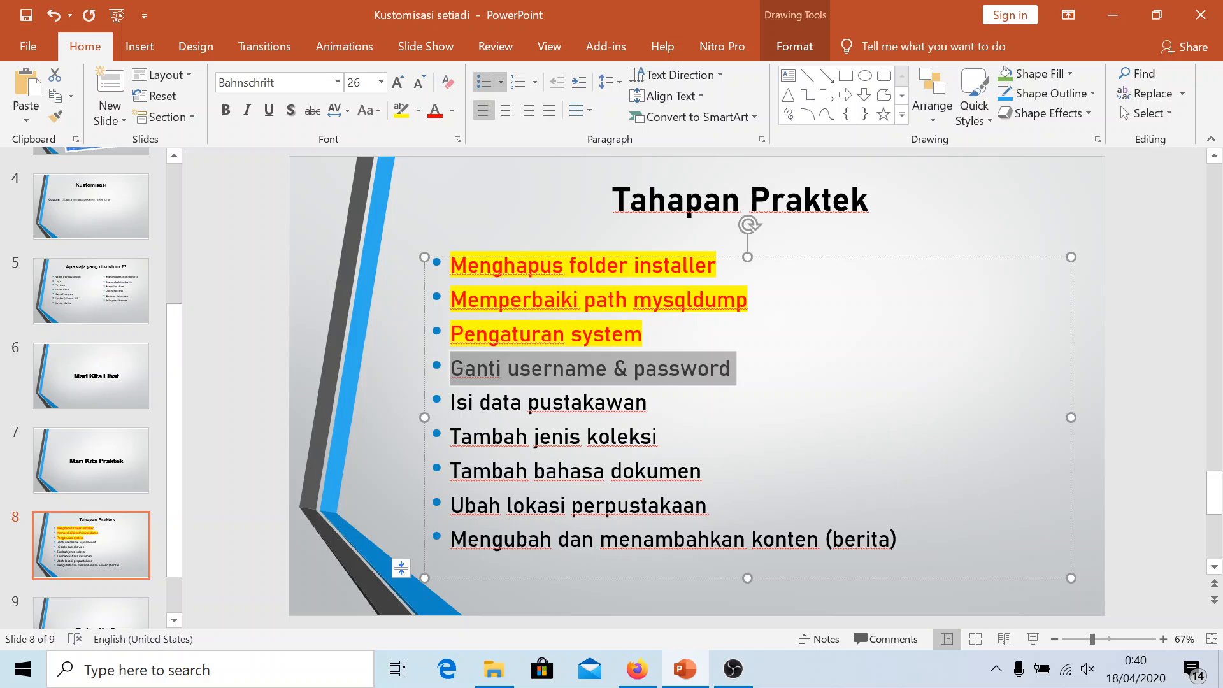
pyautogui.click(400, 111)
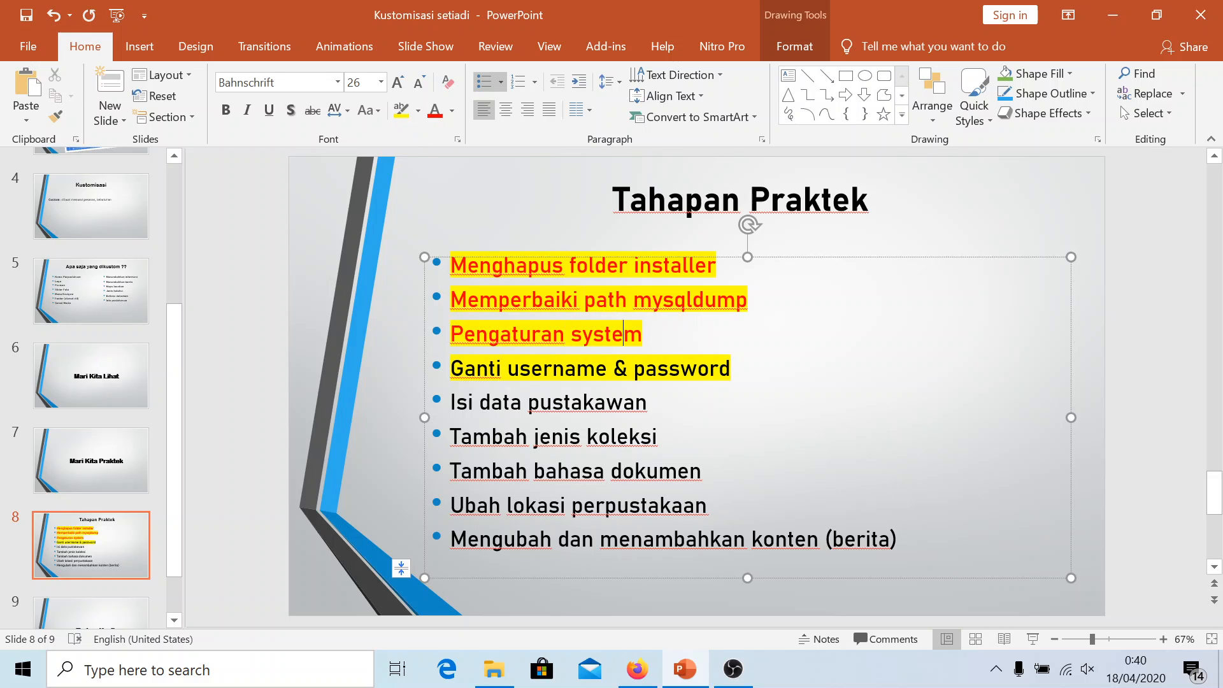
pyautogui.moveTo(737, 369); pyautogui.dragTo(450, 369)
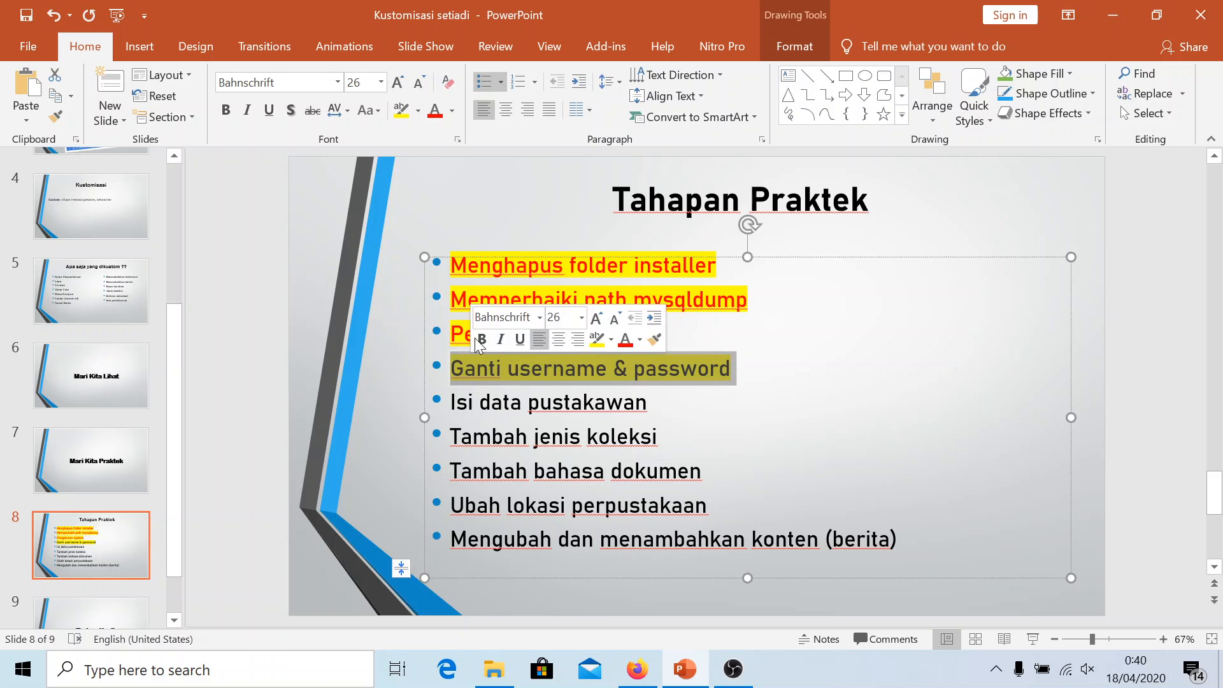
pyautogui.click(435, 111)
pyautogui.click(624, 402)
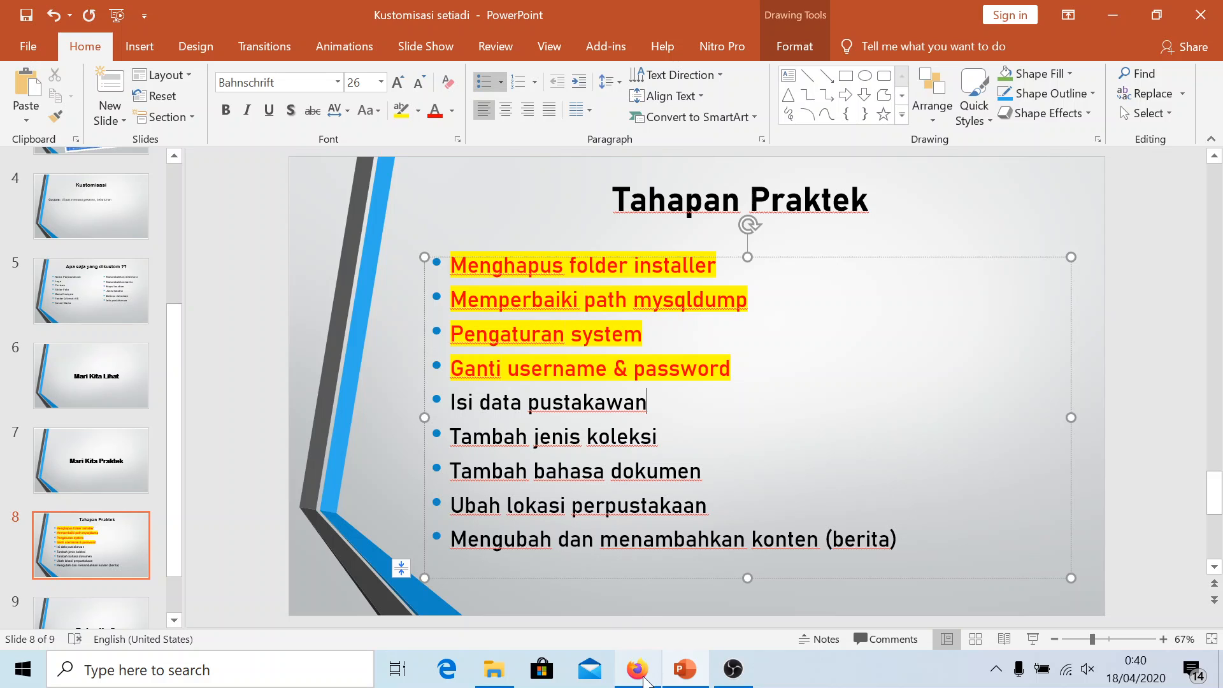
pyautogui.click(638, 669)
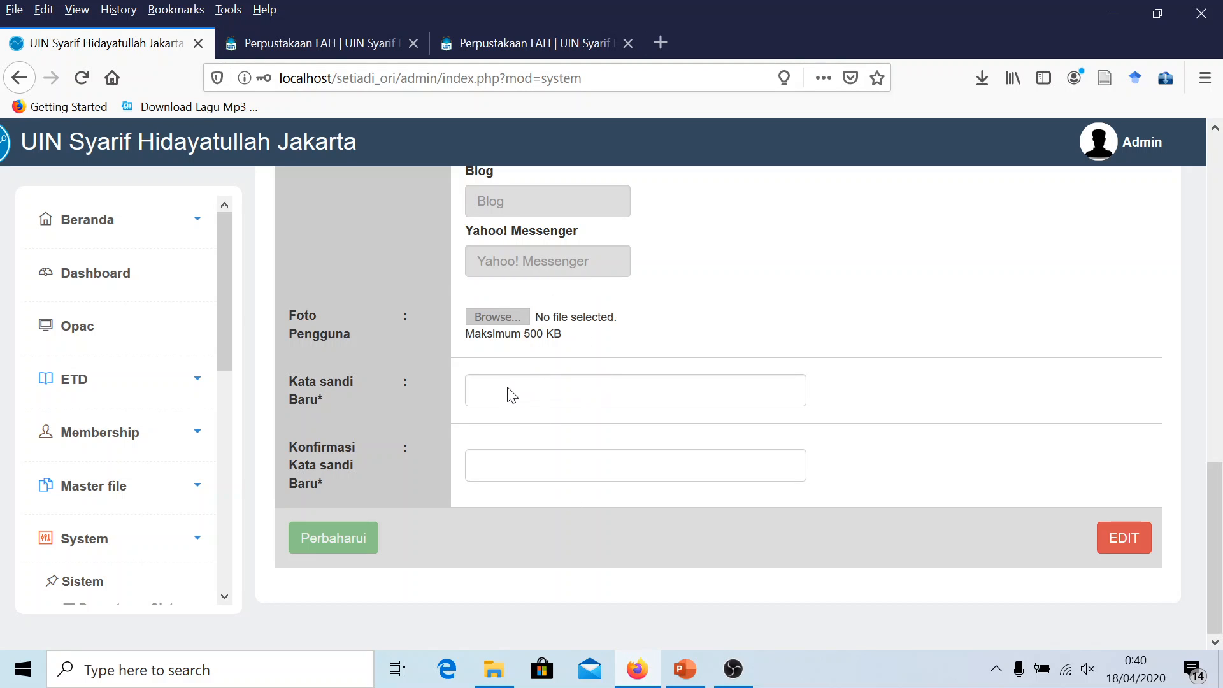
# Open Pustakawan & Pengguna Sistem and the Tambah Pengguna form, then glance through it
pyautogui.scroll(10, 523, 389)
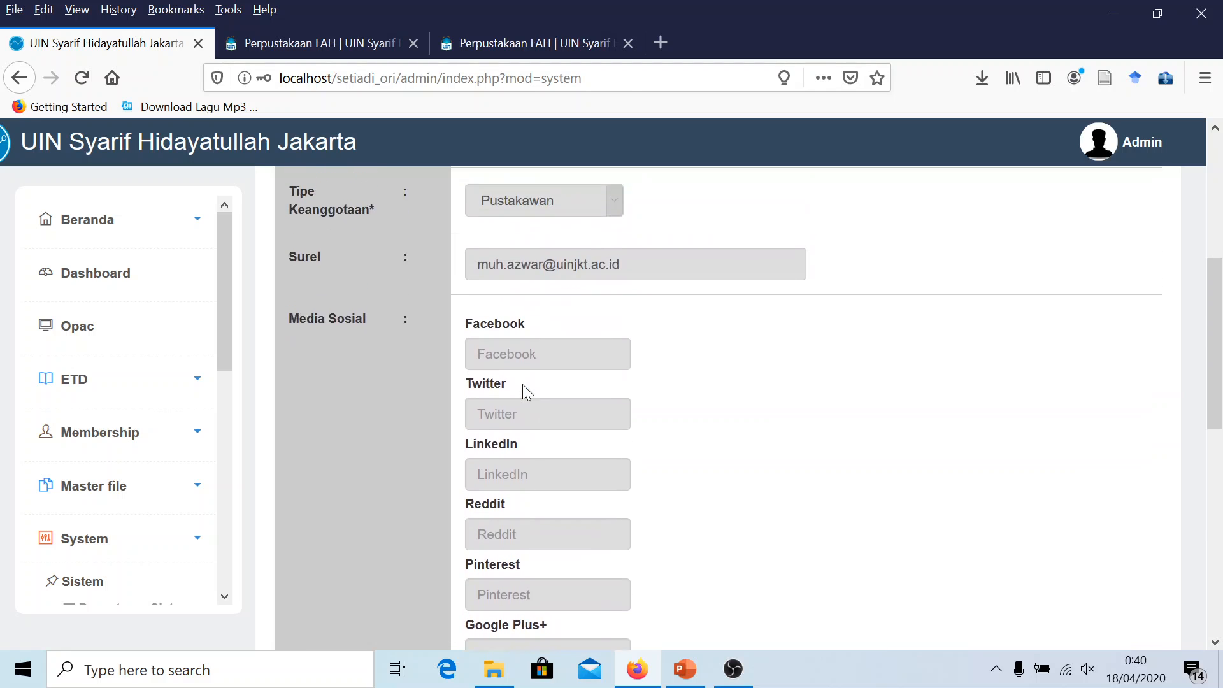
pyautogui.scroll(2, 524, 392)
pyautogui.scroll(-2, 180, 354)
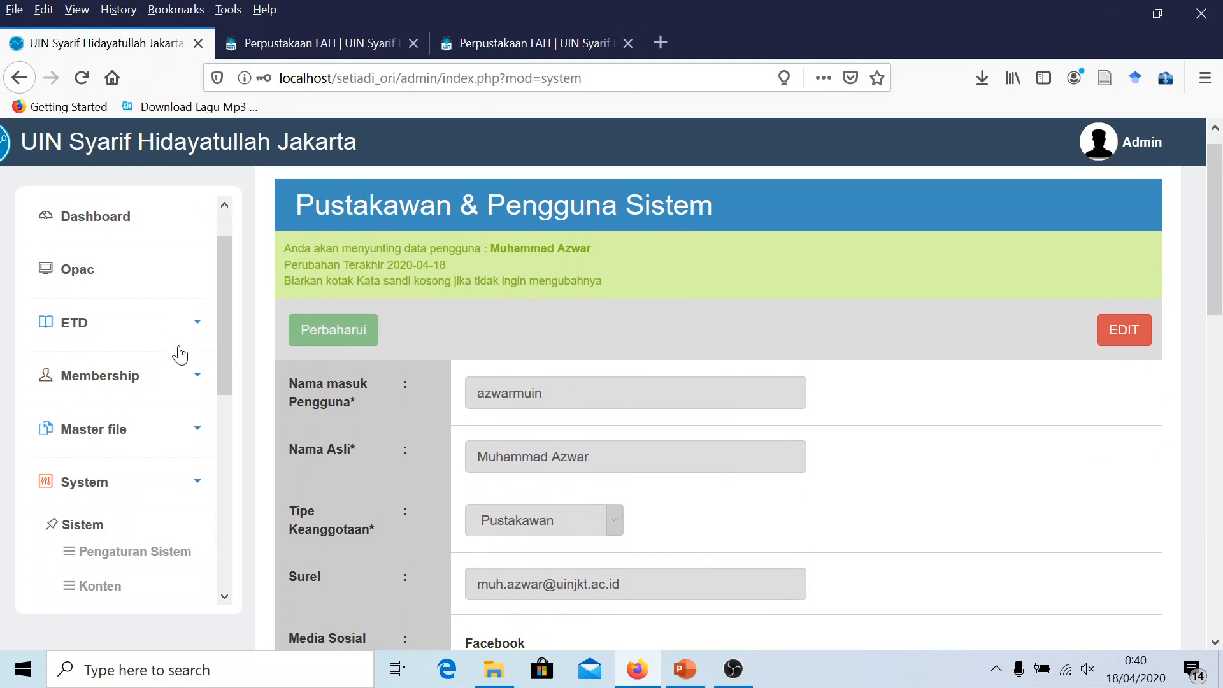
pyautogui.scroll(-4, 115, 403)
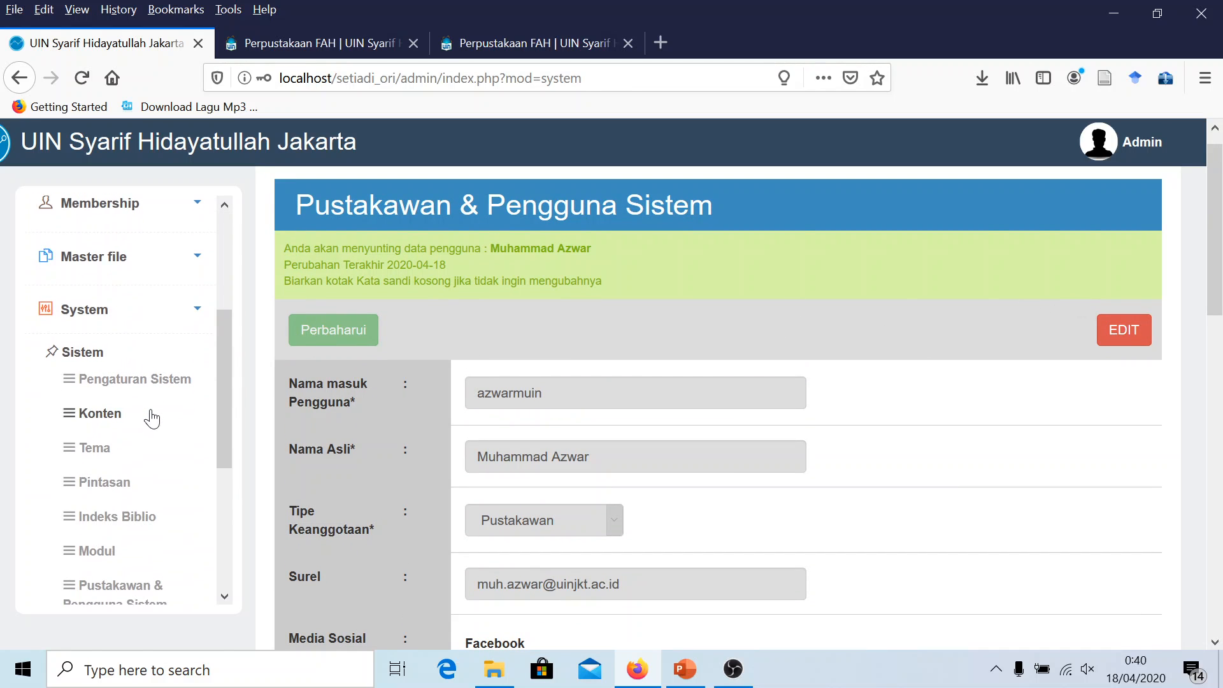
pyautogui.scroll(-2, 128, 410)
pyautogui.click(115, 513)
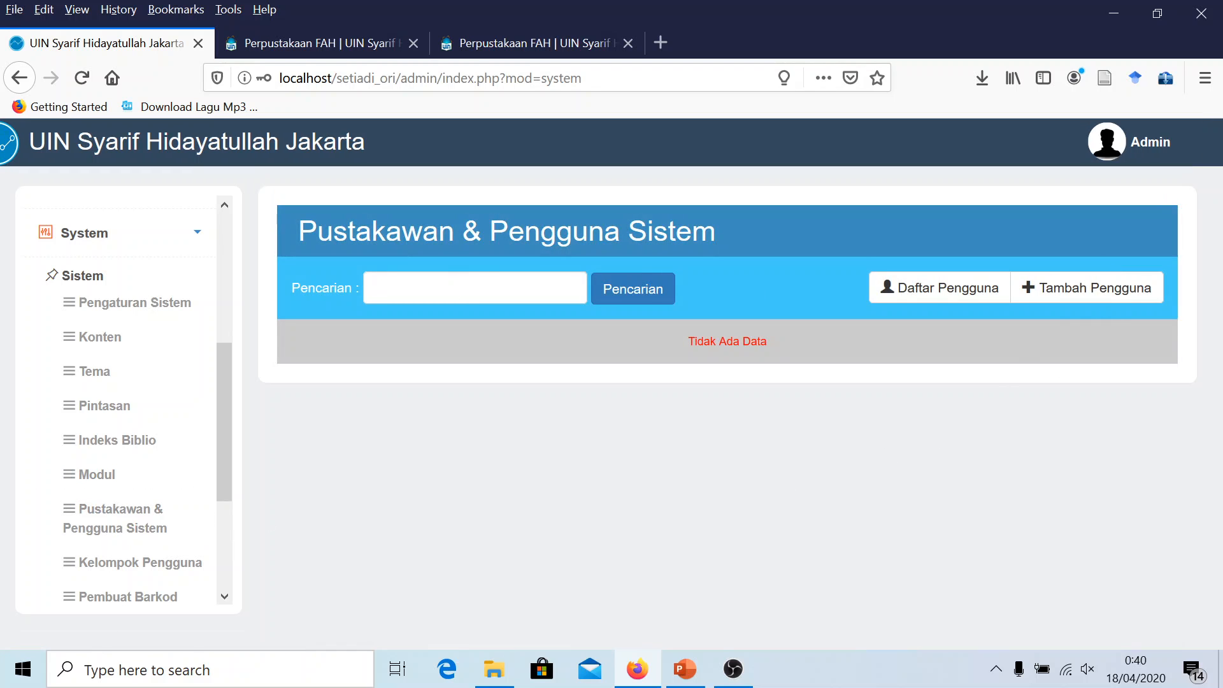
pyautogui.click(1069, 296)
pyautogui.scroll(-3, 567, 398)
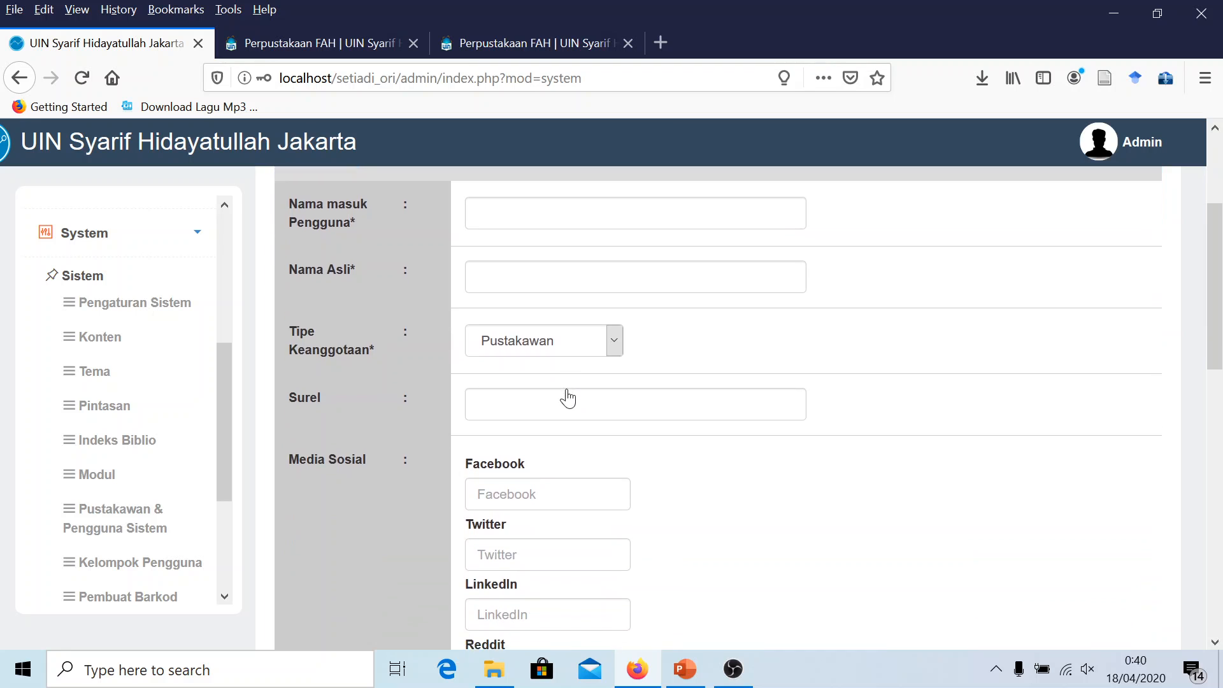
pyautogui.scroll(-7, 568, 398)
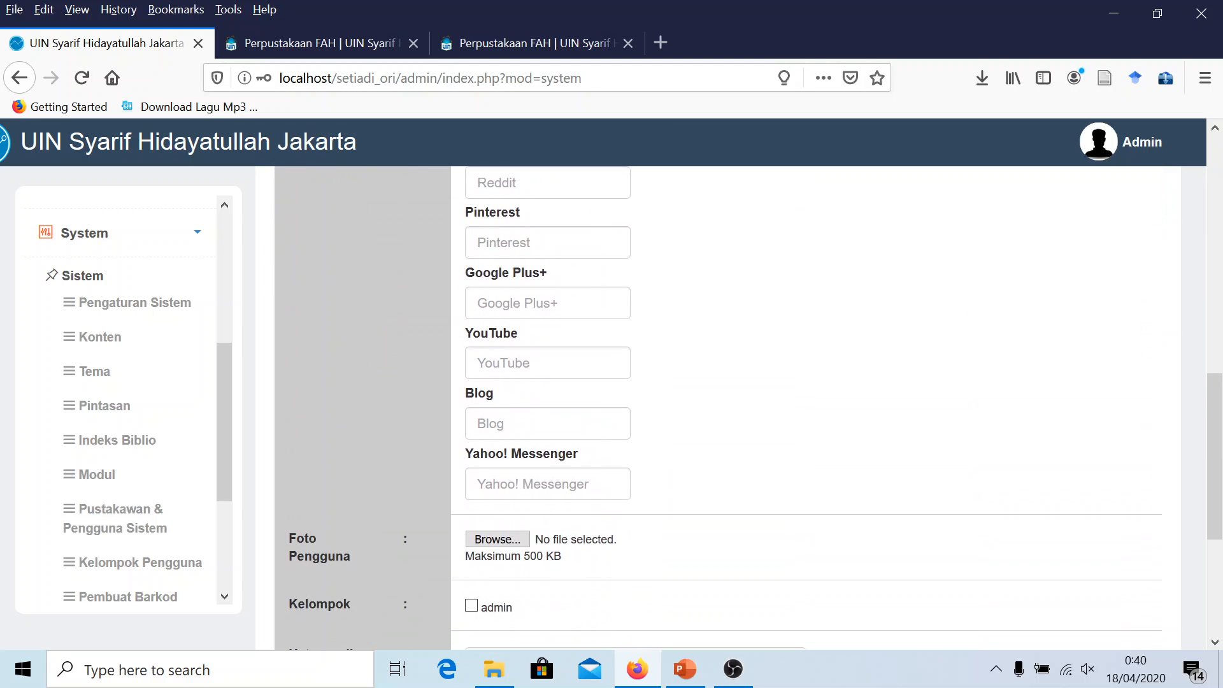
pyautogui.scroll(-4, 568, 396)
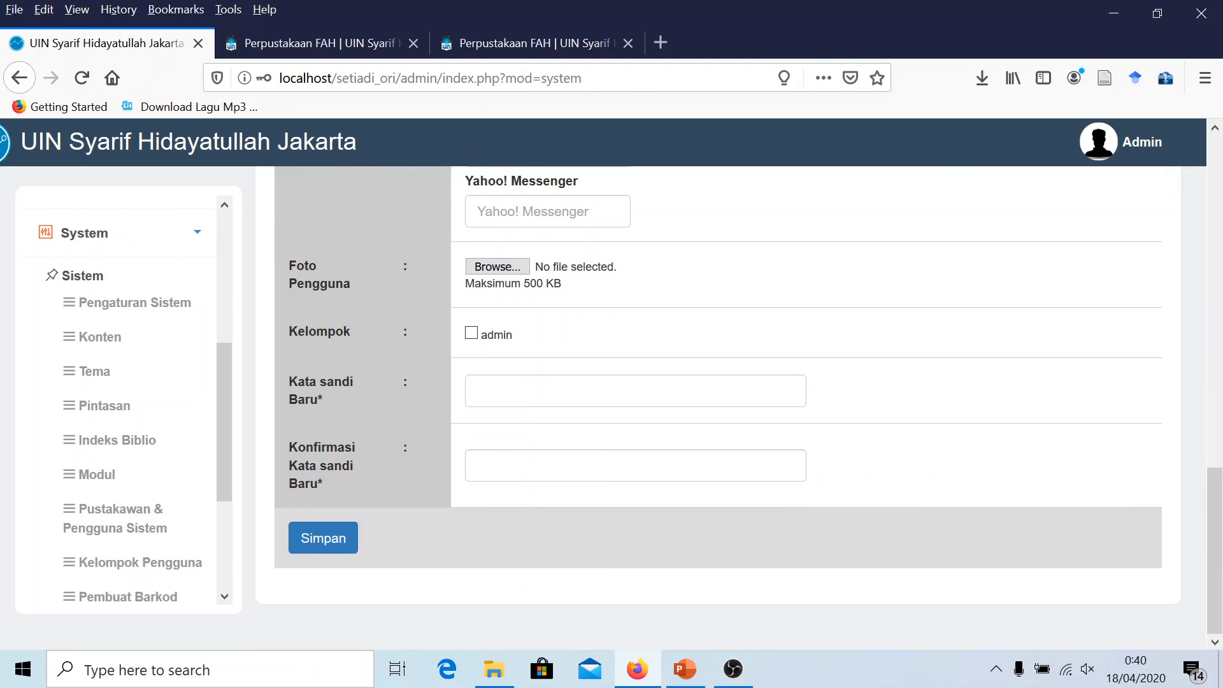
pyautogui.scroll(6, 153, 390)
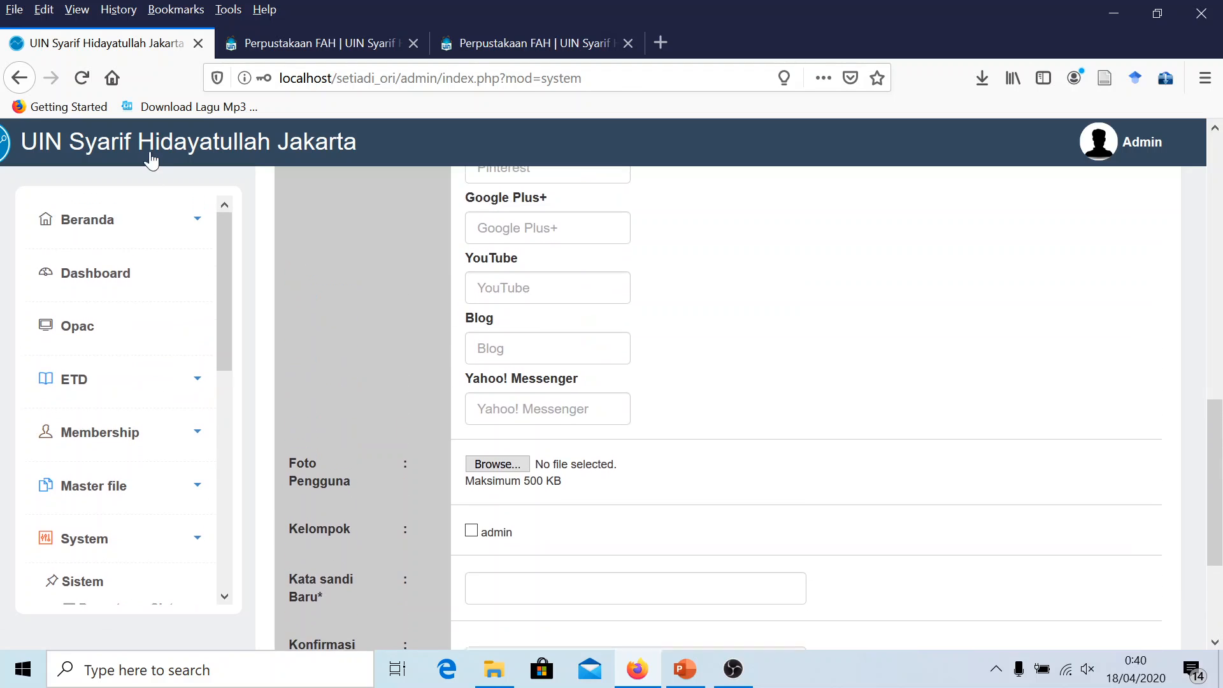
# Reopen the blank add-user form via System > Sistem and scroll through all its fields
pyautogui.click(142, 138)
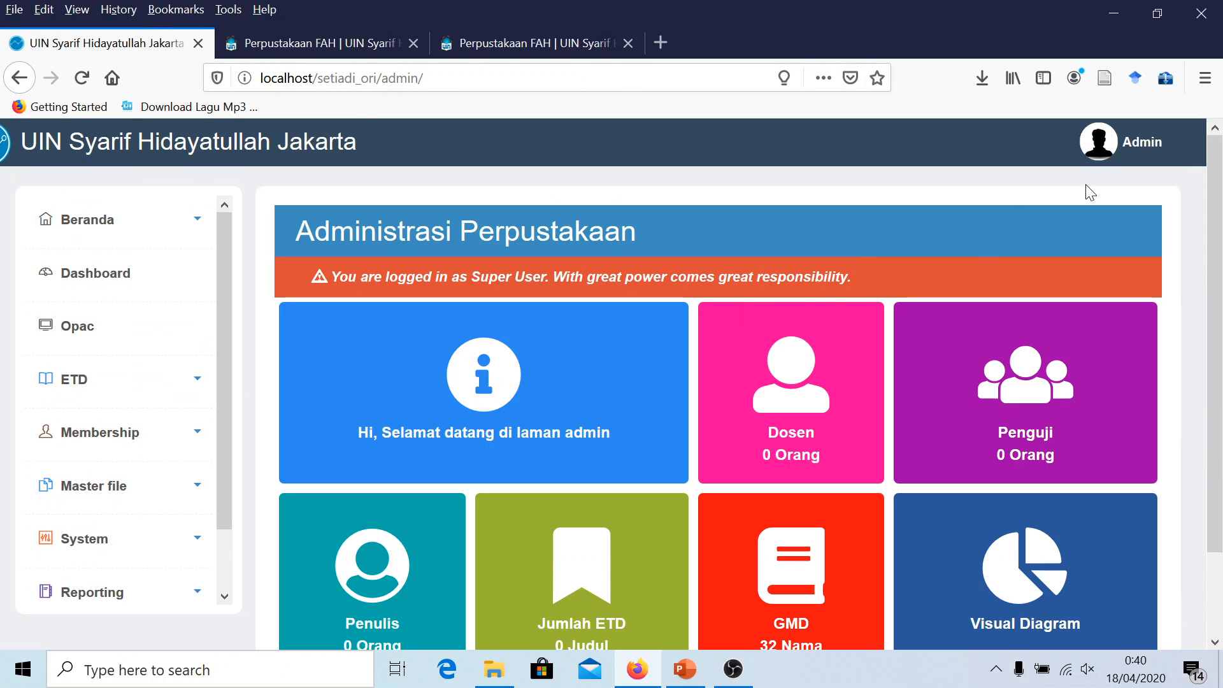
pyautogui.scroll(-2, 147, 433)
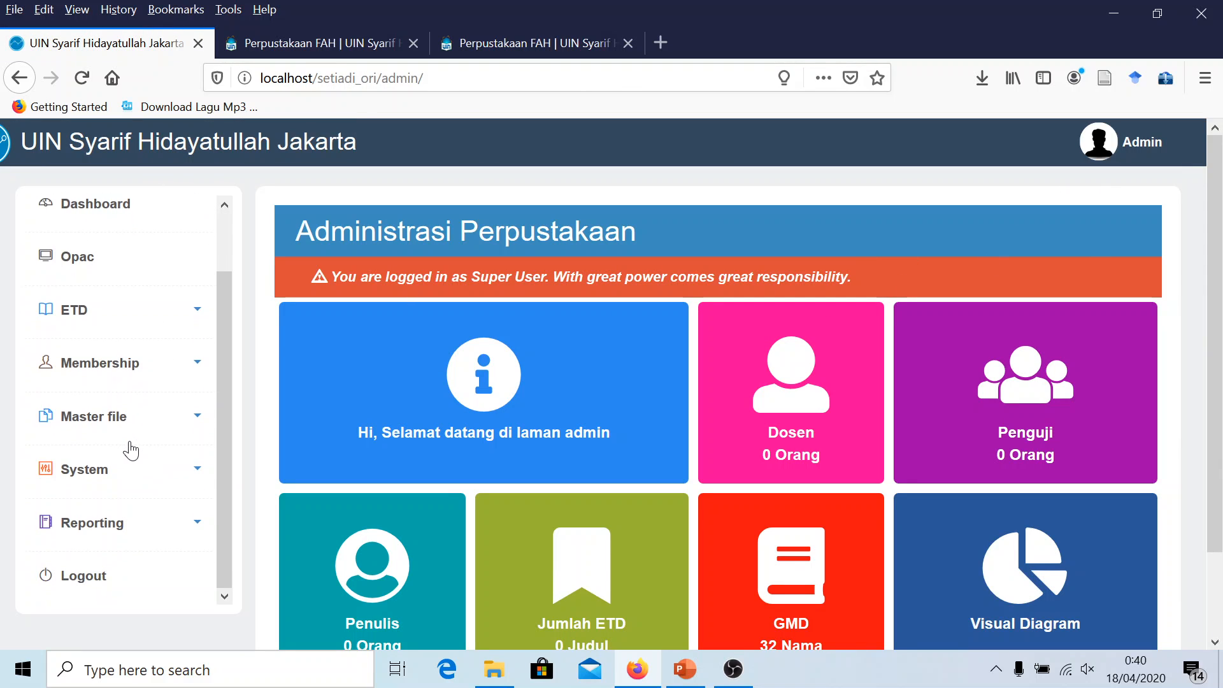
pyautogui.click(100, 477)
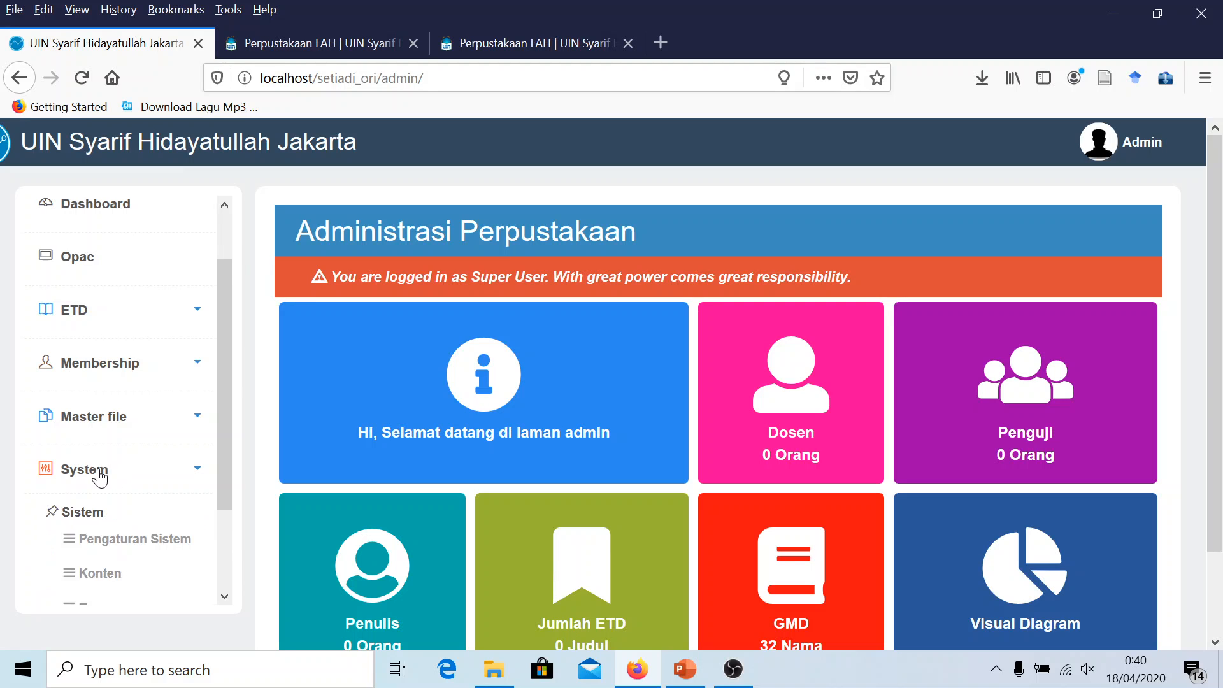
pyautogui.scroll(-6, 97, 477)
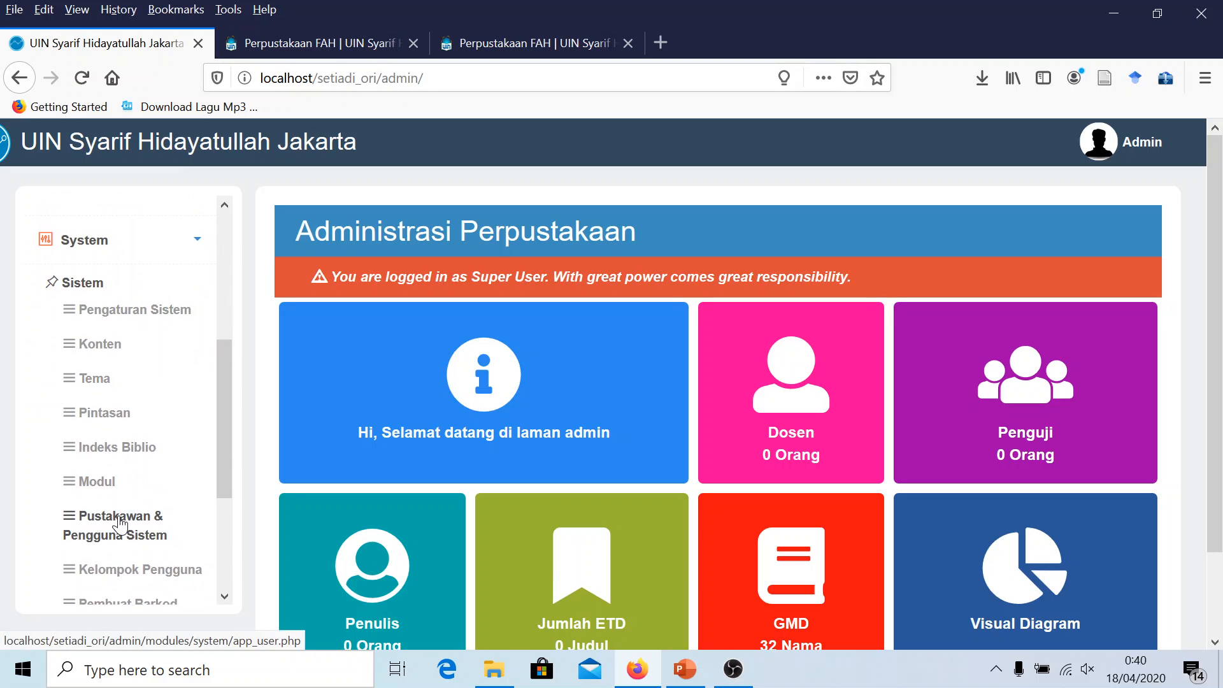
pyautogui.click(119, 524)
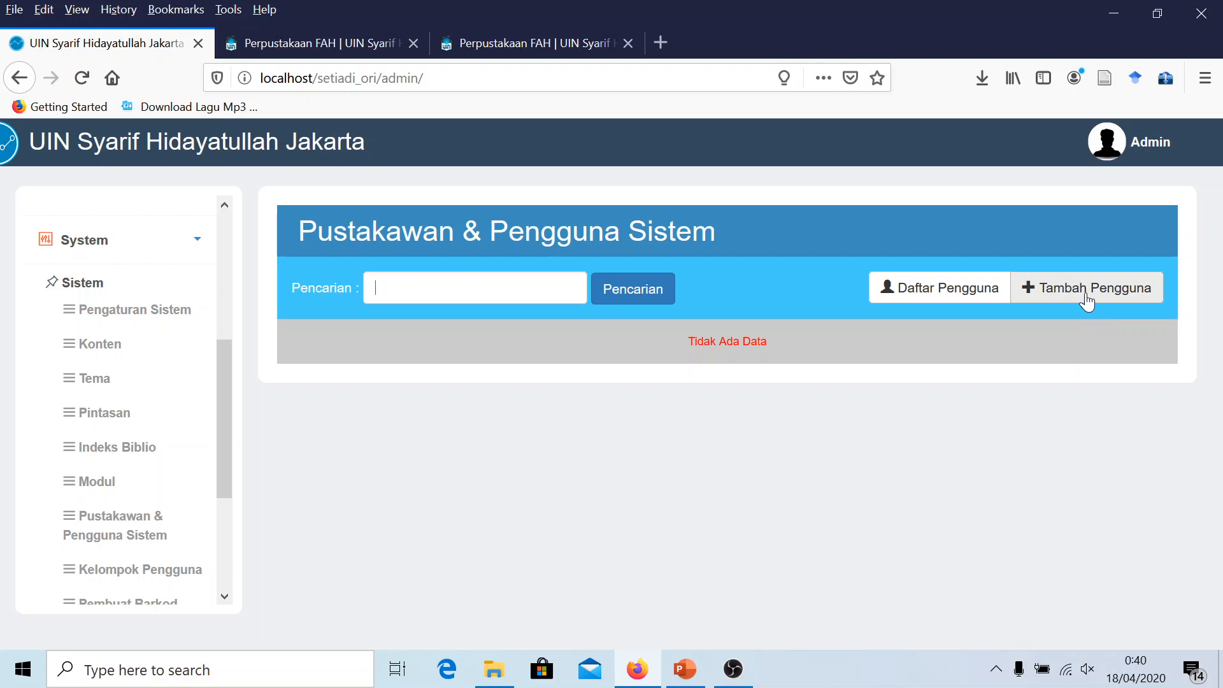
pyautogui.click(1088, 302)
pyautogui.scroll(-5, 567, 446)
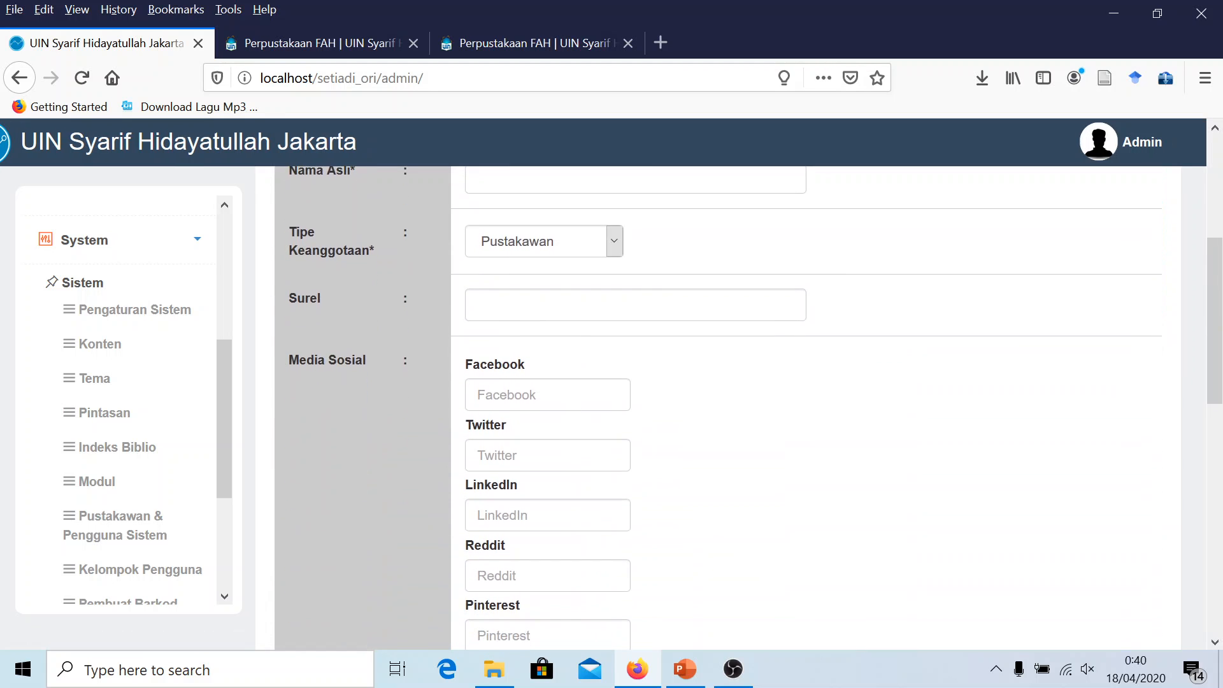
pyautogui.scroll(-3, 571, 445)
pyautogui.scroll(-2, 573, 449)
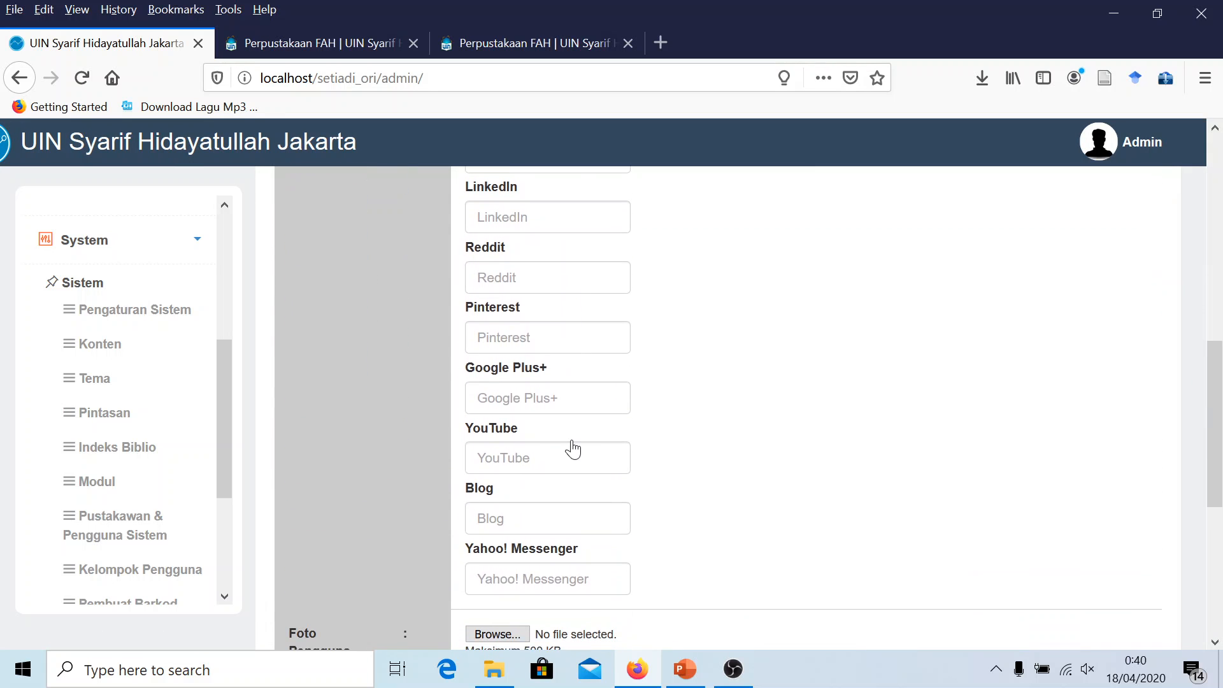
pyautogui.scroll(-2, 573, 449)
pyautogui.scroll(-2, 570, 452)
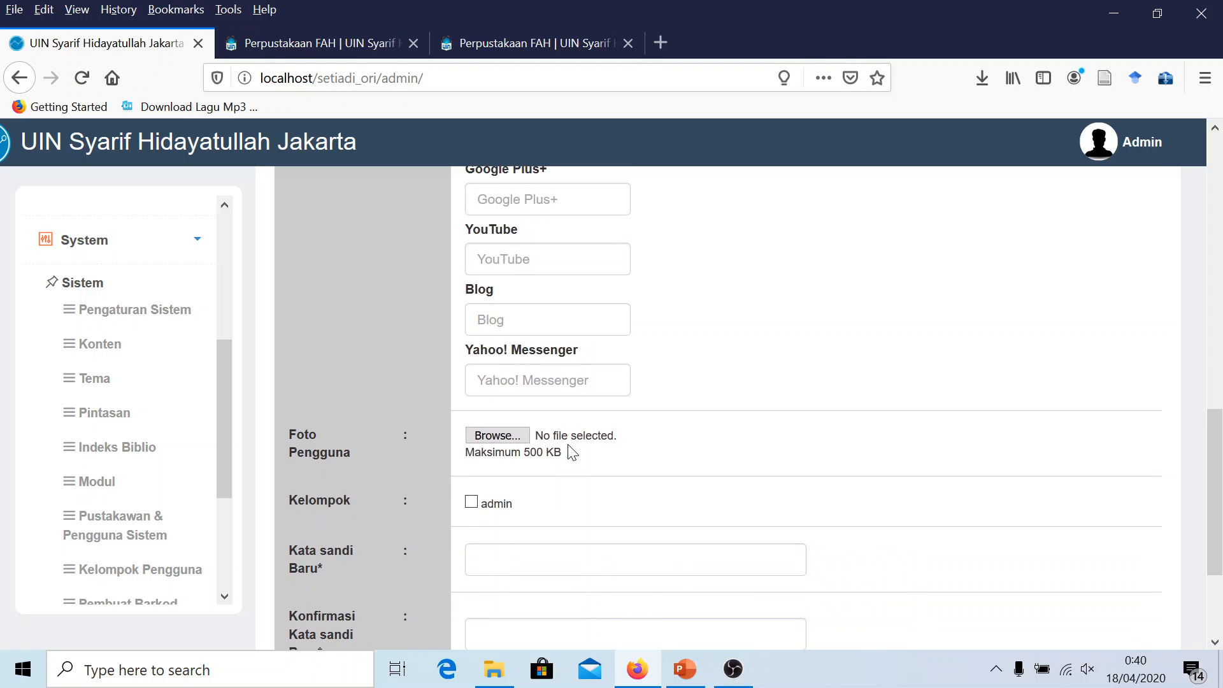
pyautogui.scroll(-2, 569, 451)
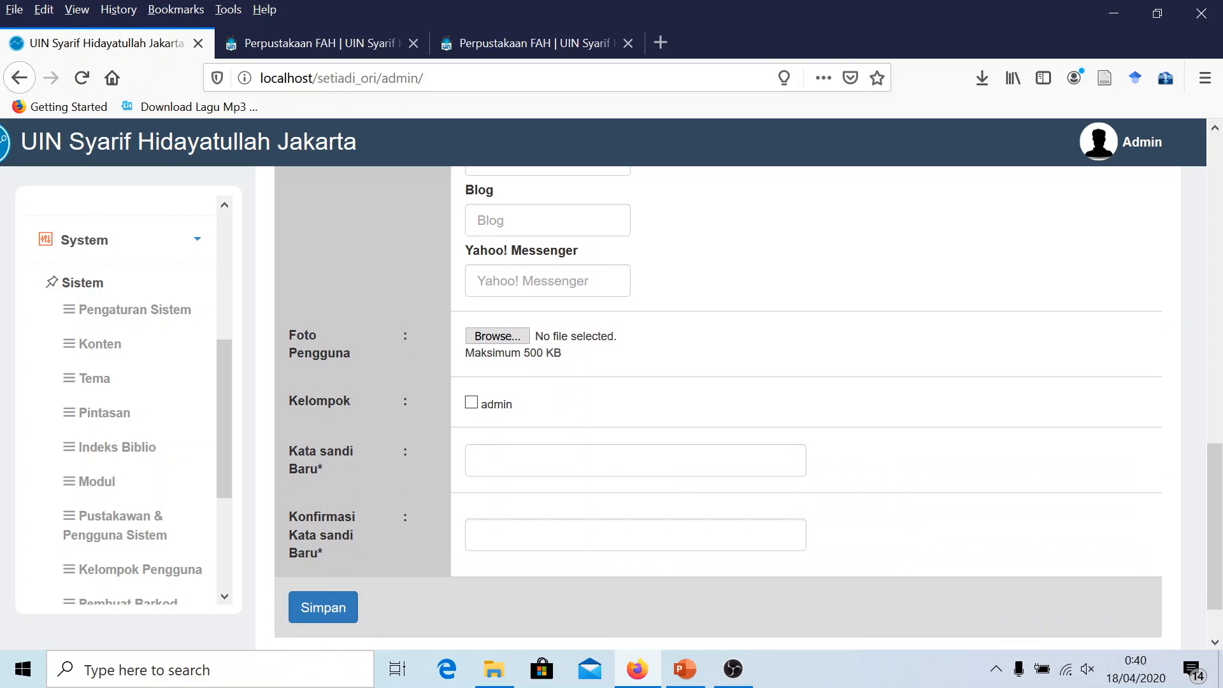
pyautogui.scroll(2, 383, 461)
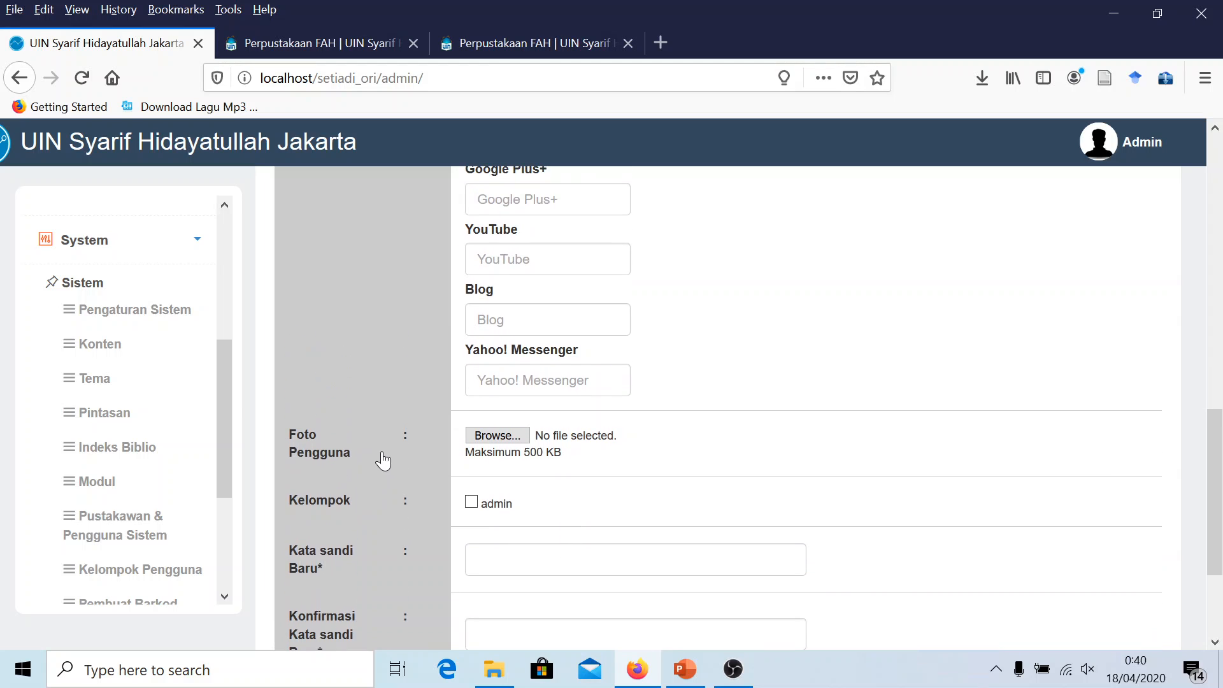
pyautogui.scroll(7, 383, 461)
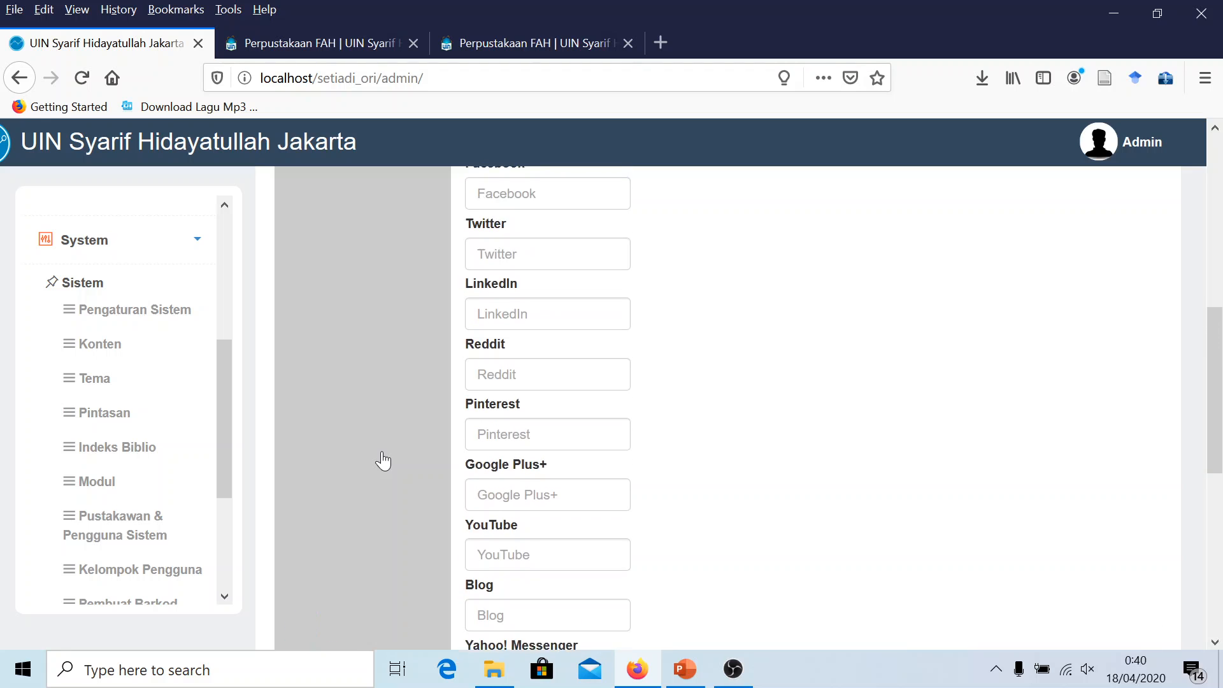
pyautogui.scroll(-10, 360, 498)
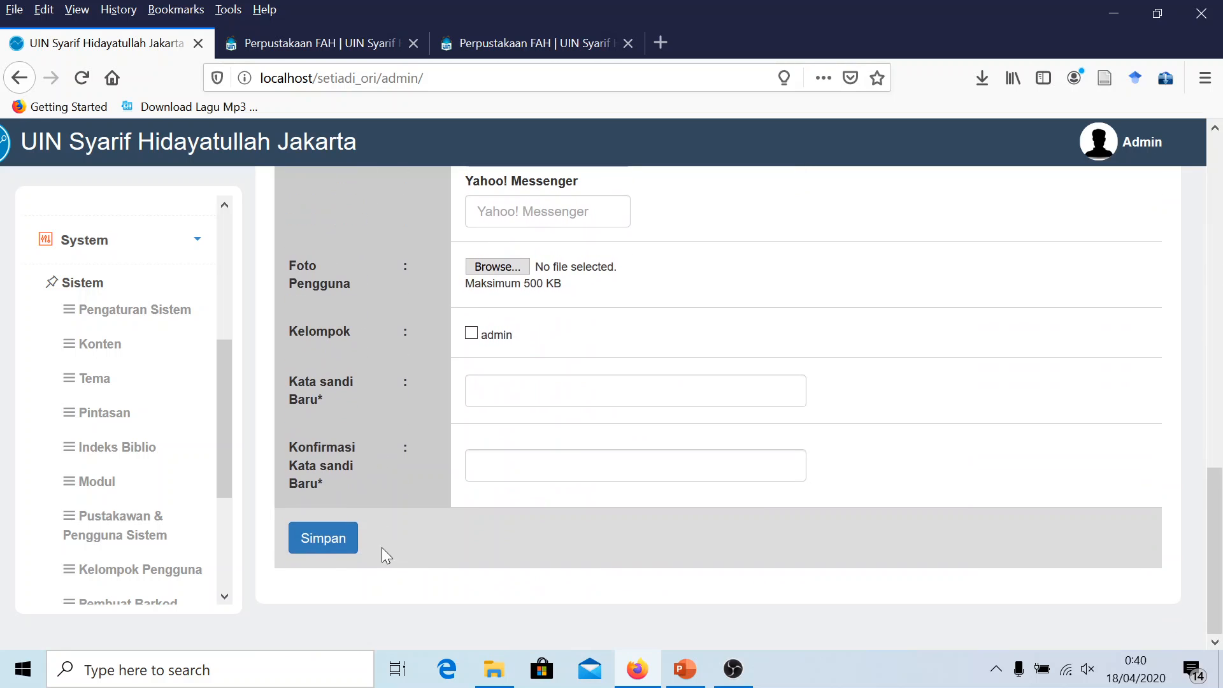
# Mark 'Isi data pustakawan' on the checklist with yellow highlight and red text
pyautogui.click(681, 672)
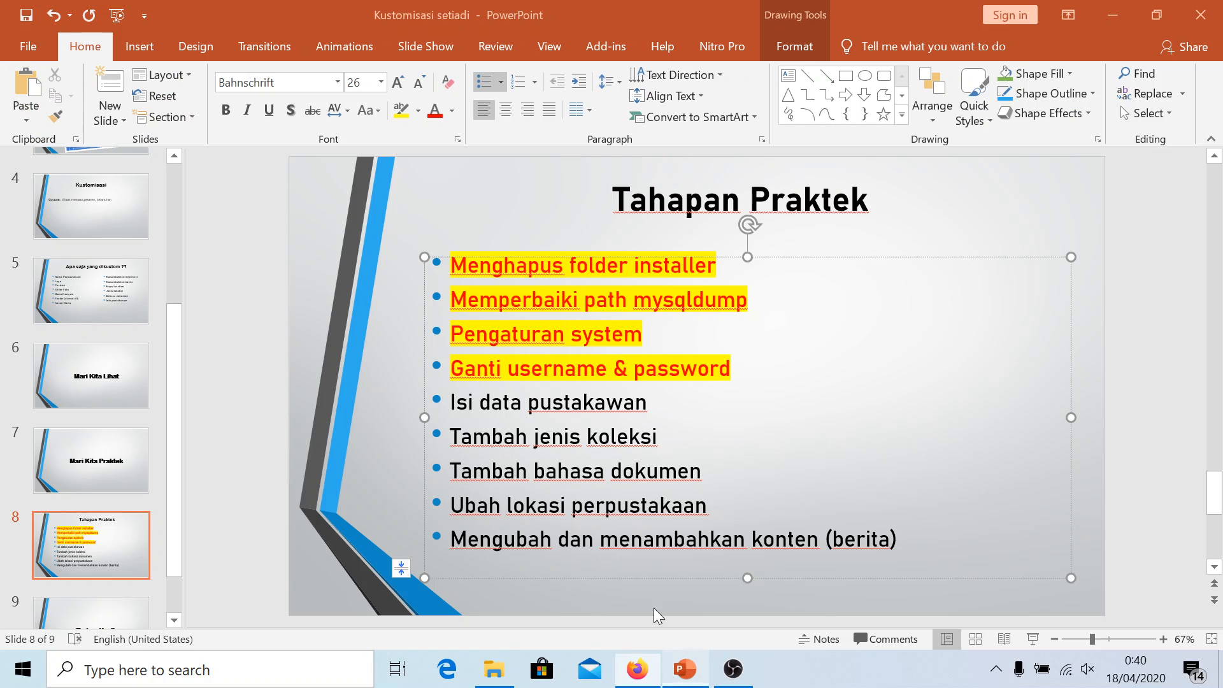
pyautogui.moveTo(663, 402); pyautogui.dragTo(449, 402)
pyautogui.click(399, 112)
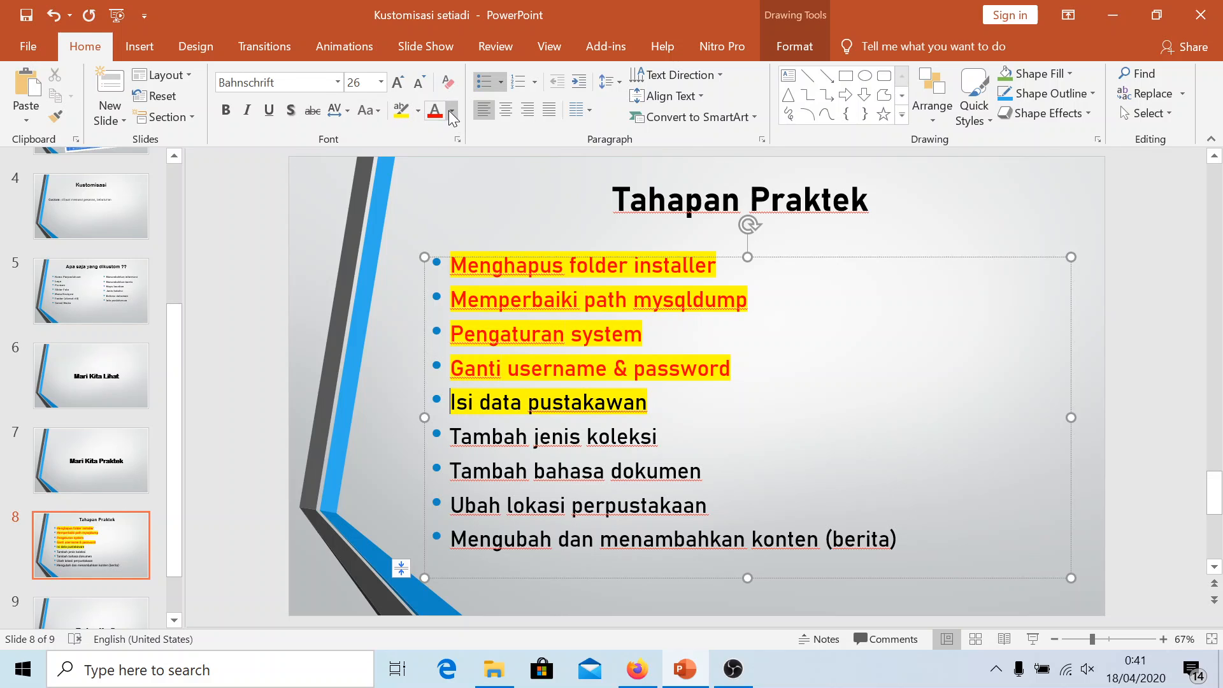
pyautogui.moveTo(656, 402); pyautogui.dragTo(453, 402)
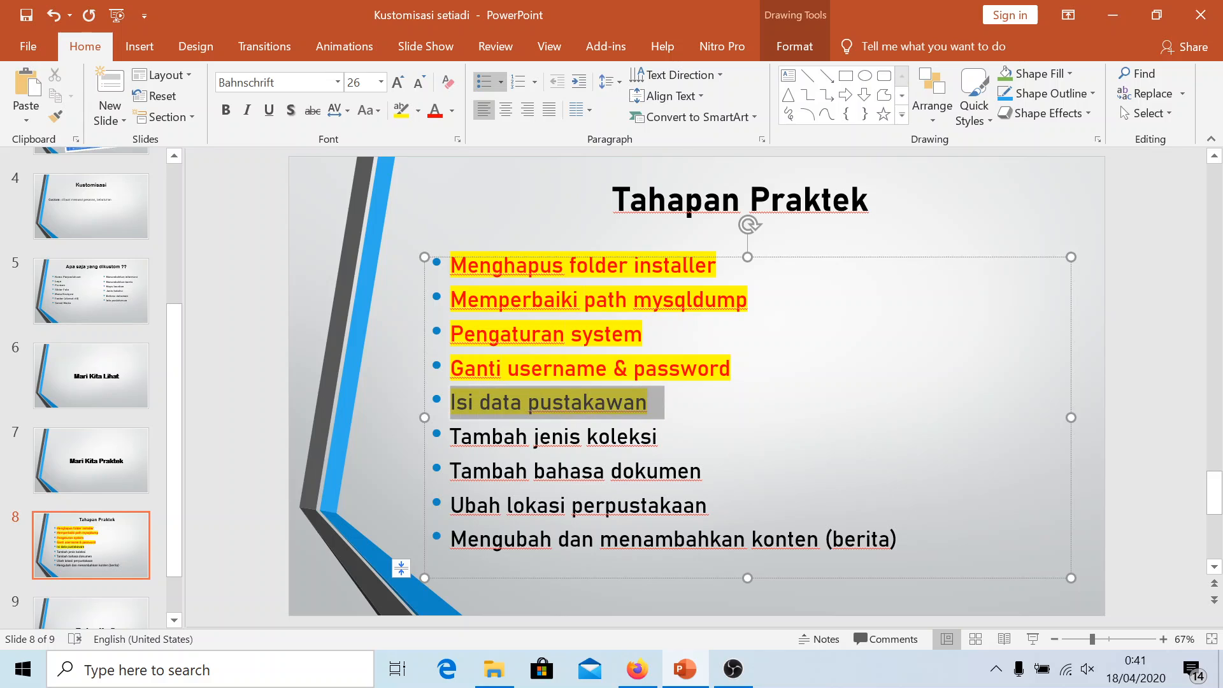
pyautogui.click(438, 114)
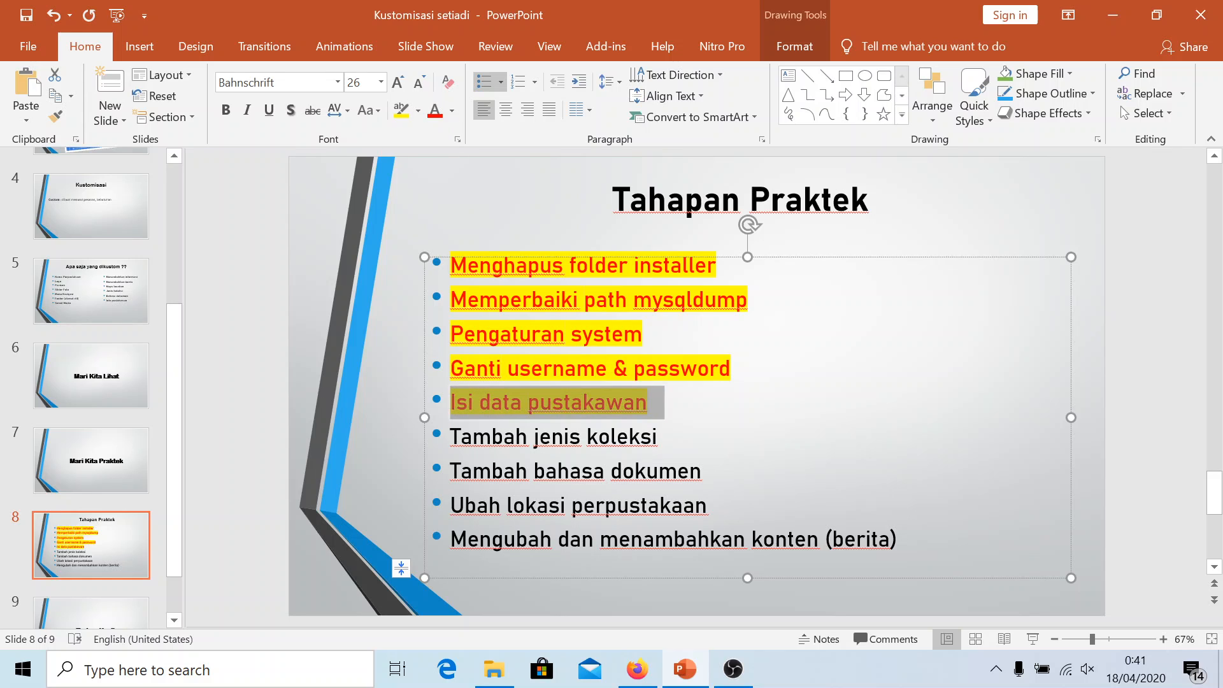
pyautogui.moveTo(663, 438); pyautogui.dragTo(451, 437)
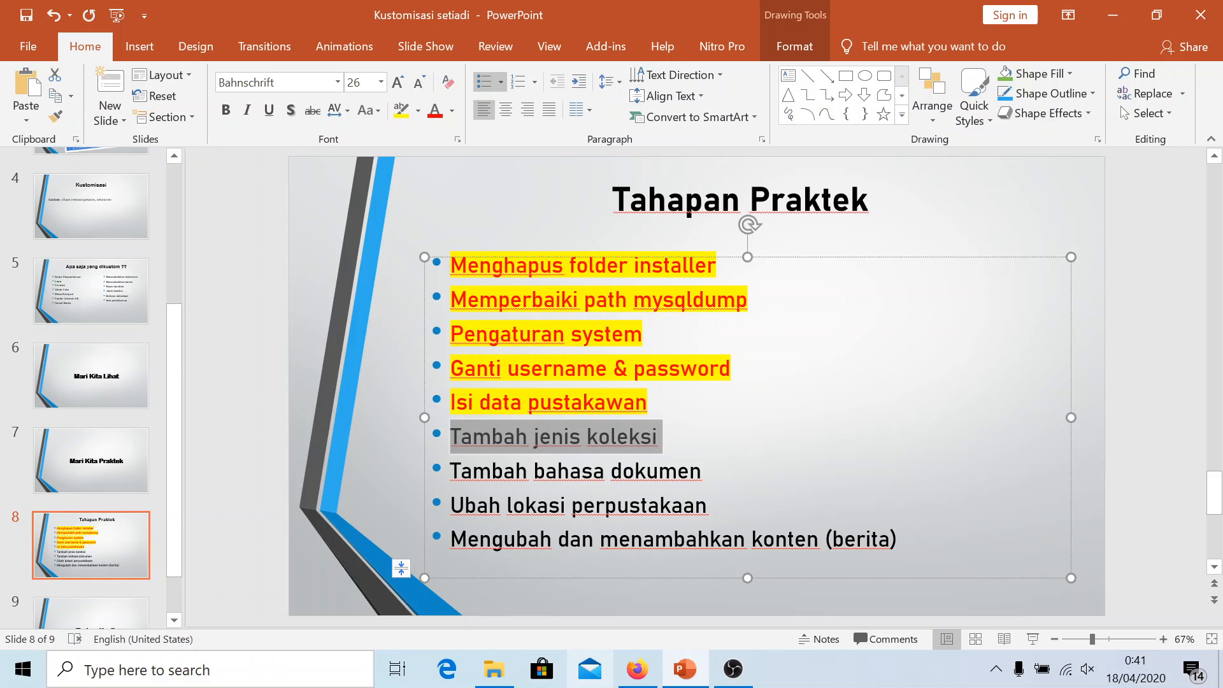
pyautogui.click(637, 669)
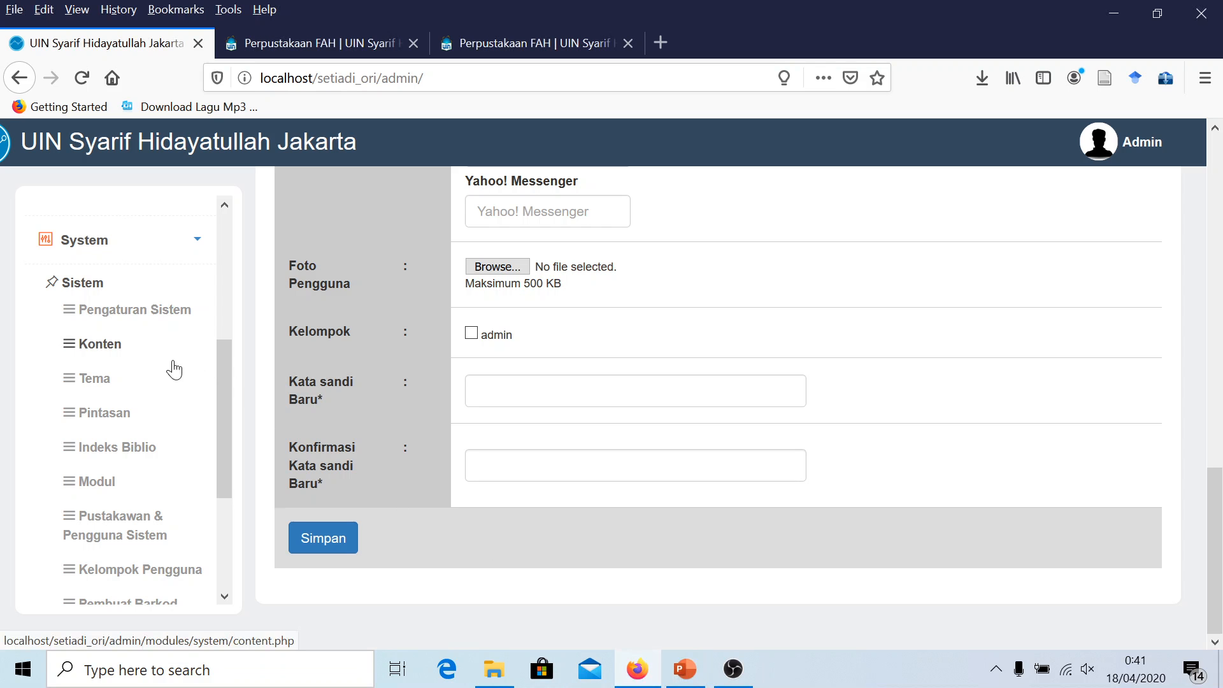
# Add the collection type Skripsi under Master file > Tipe Koleksi
pyautogui.scroll(-2, 140, 433)
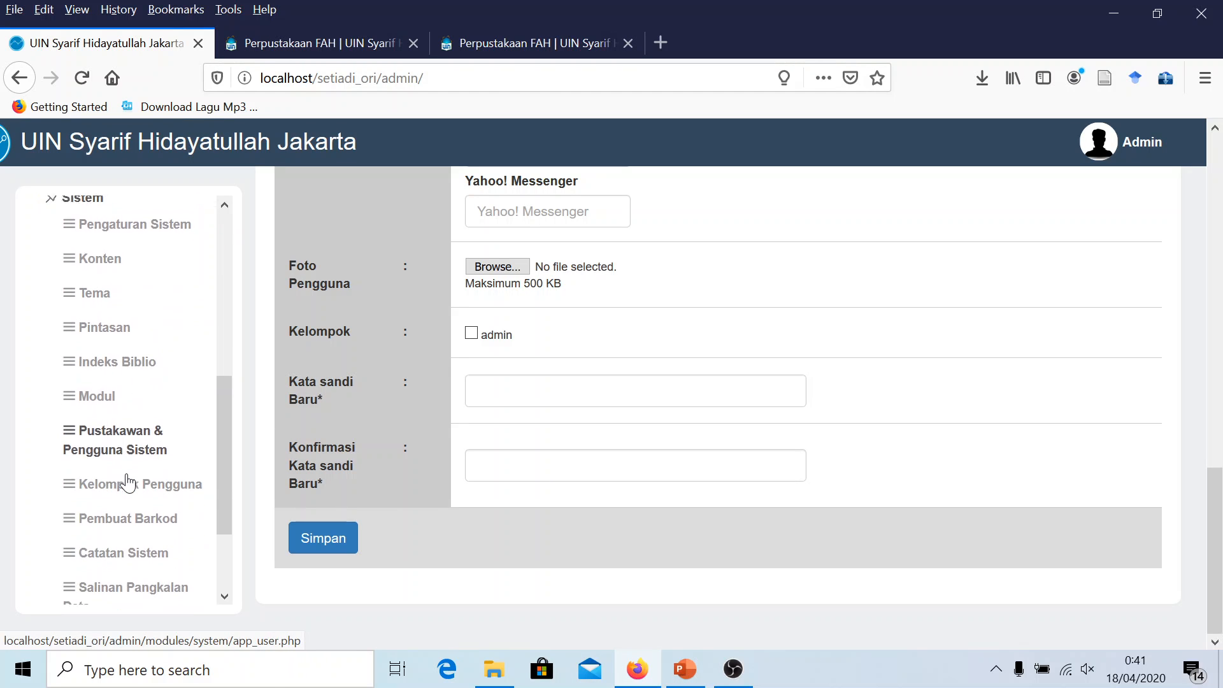
pyautogui.scroll(-2, 129, 483)
pyautogui.scroll(6, 129, 483)
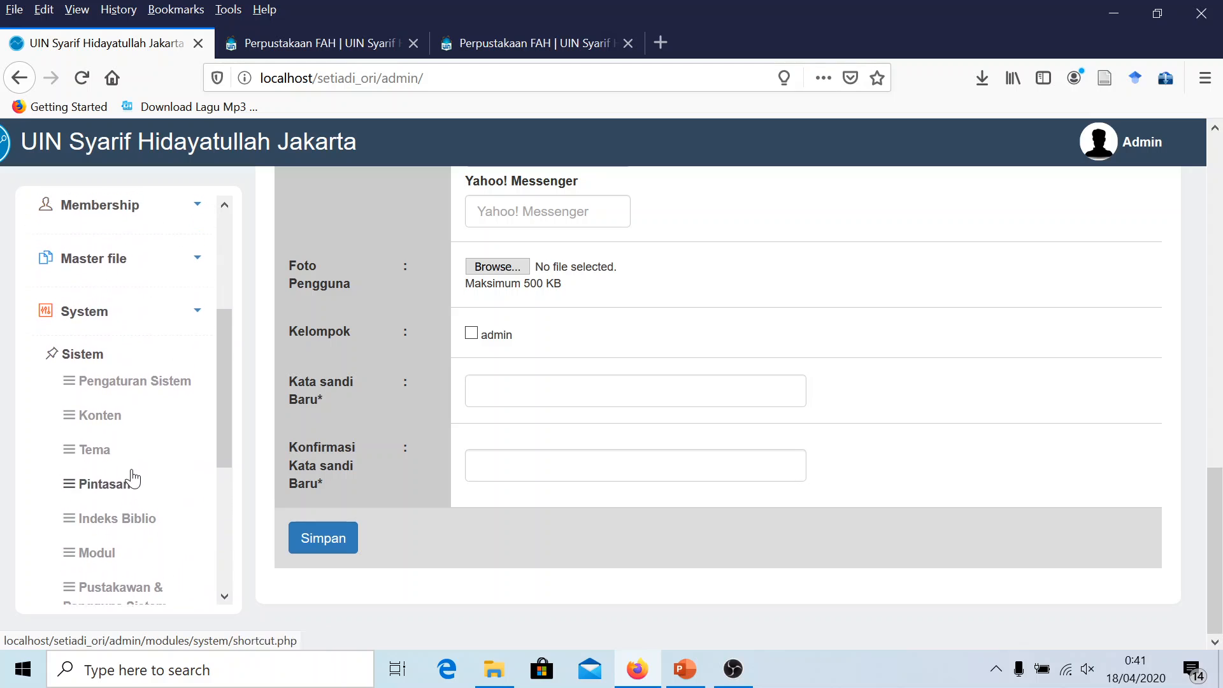
pyautogui.click(143, 270)
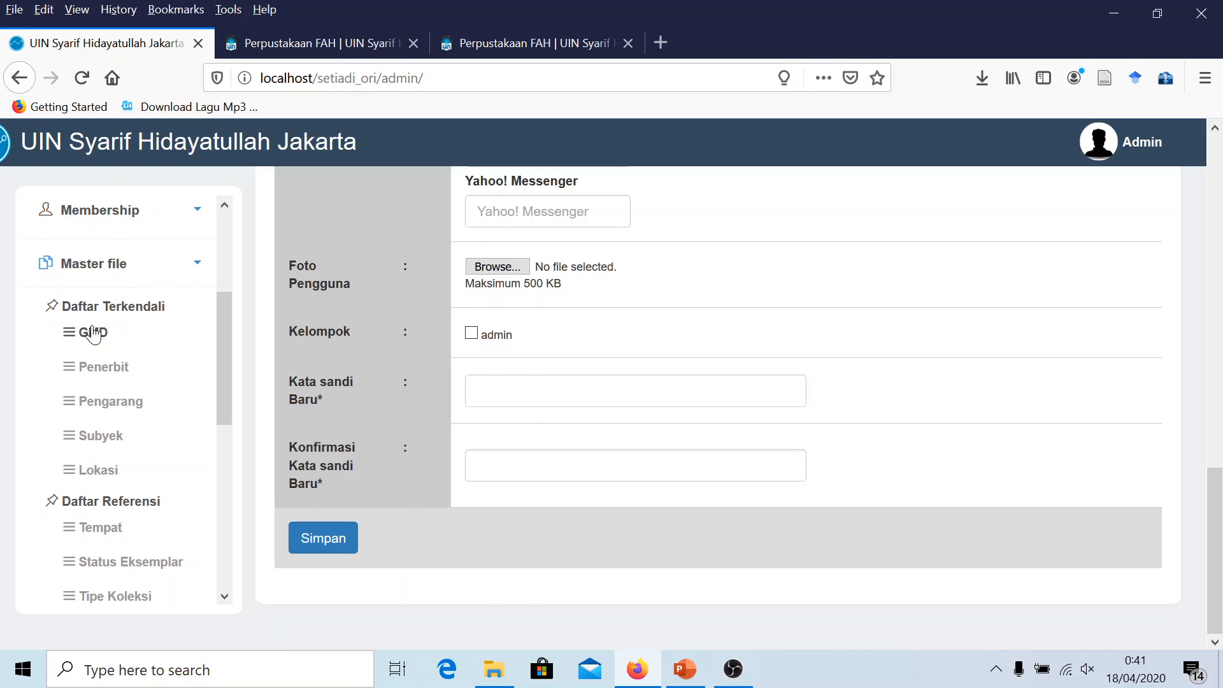
pyautogui.scroll(-2, 107, 459)
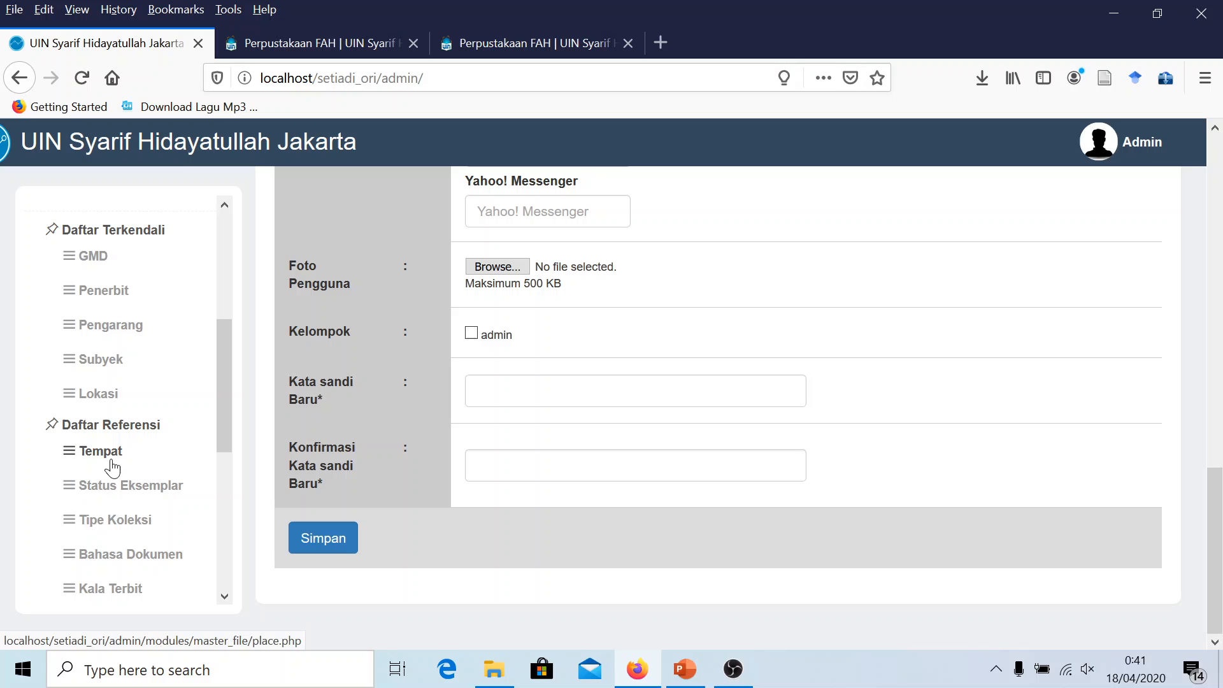
pyautogui.click(115, 519)
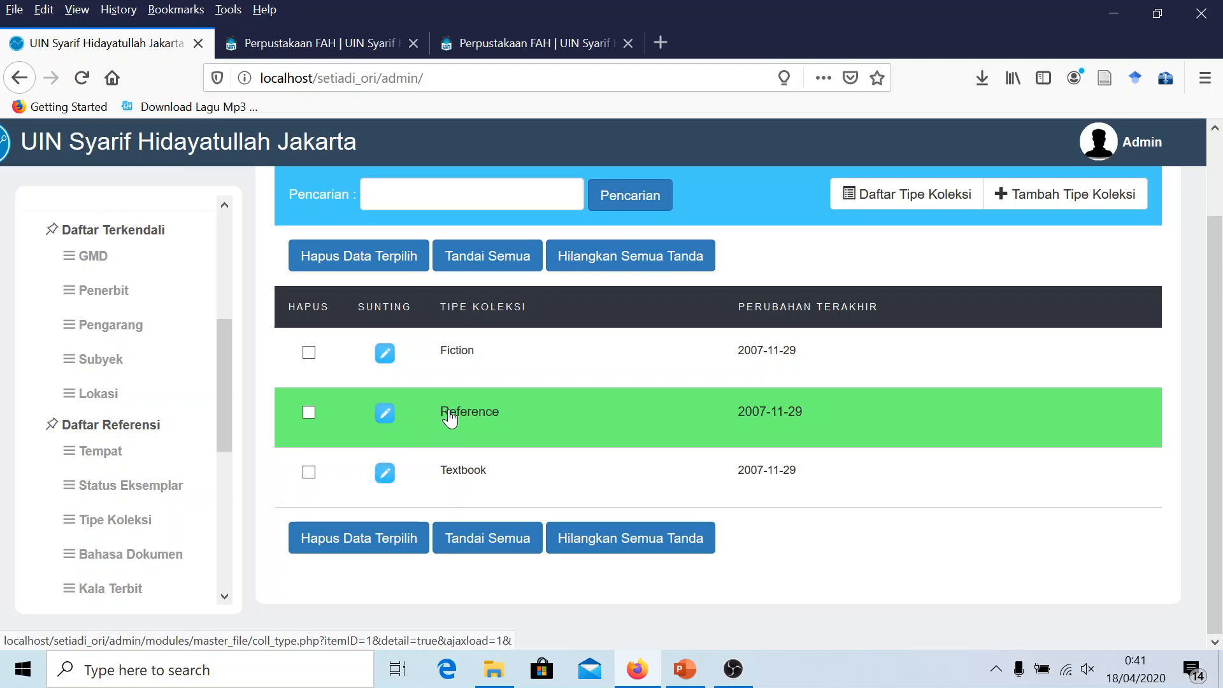
pyautogui.click(1042, 197)
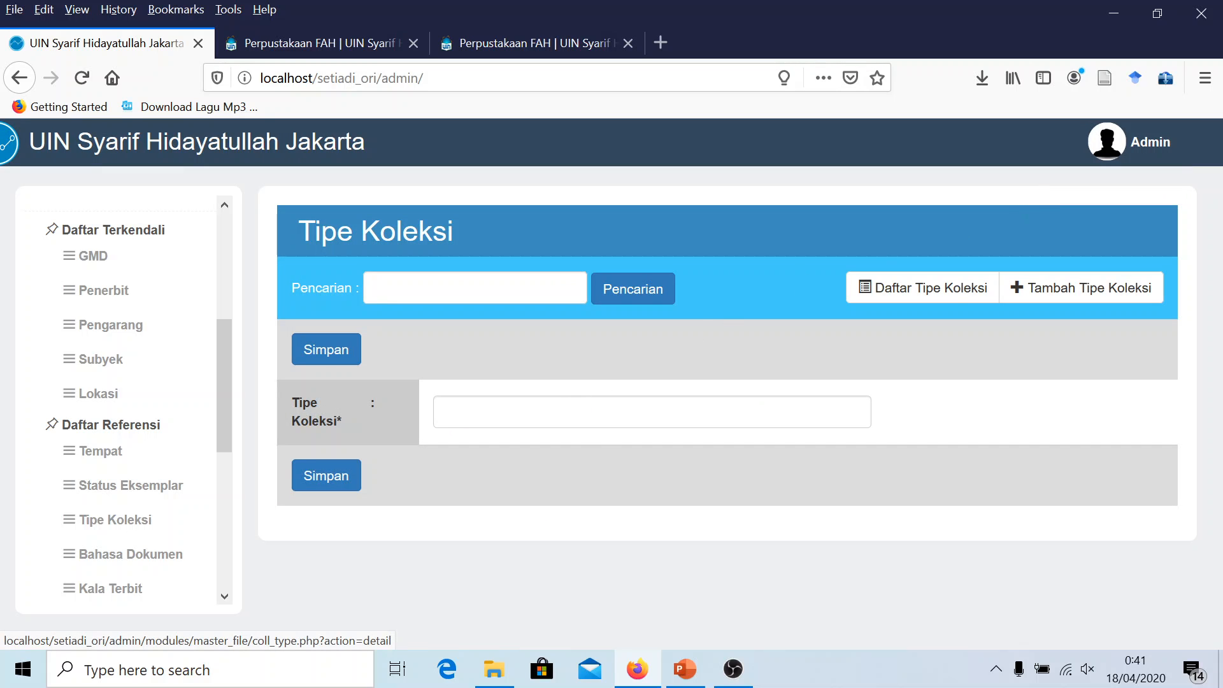
pyautogui.write('Skripsi')
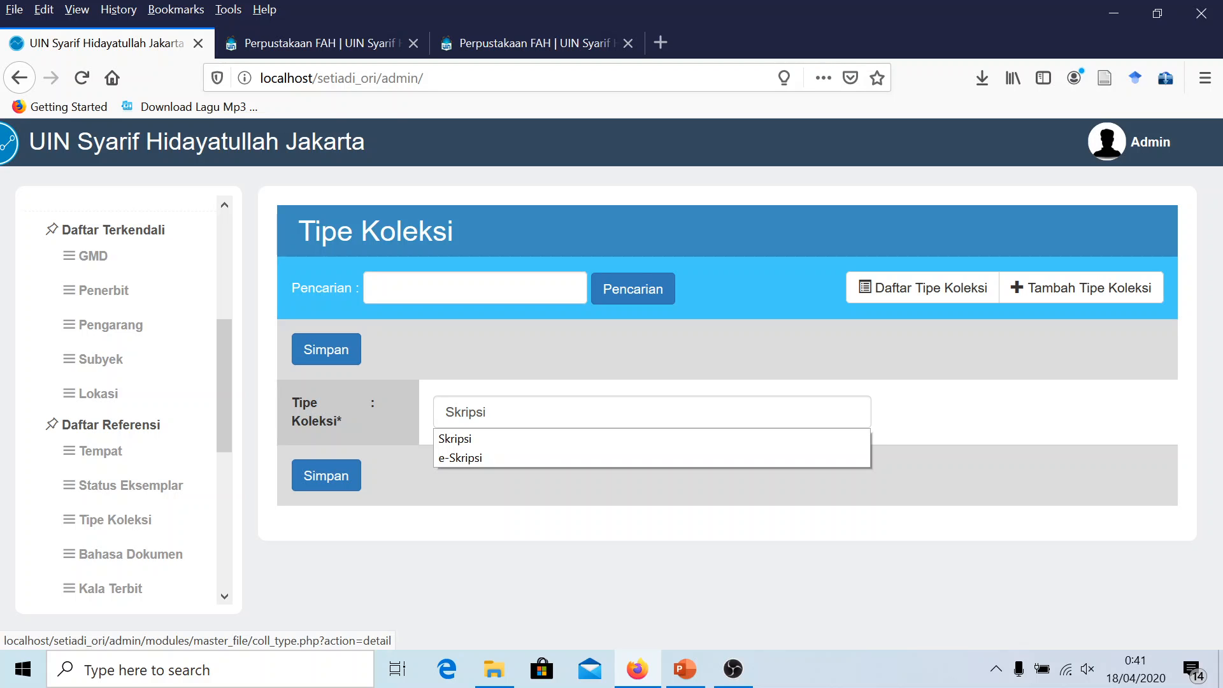
pyautogui.click(516, 377)
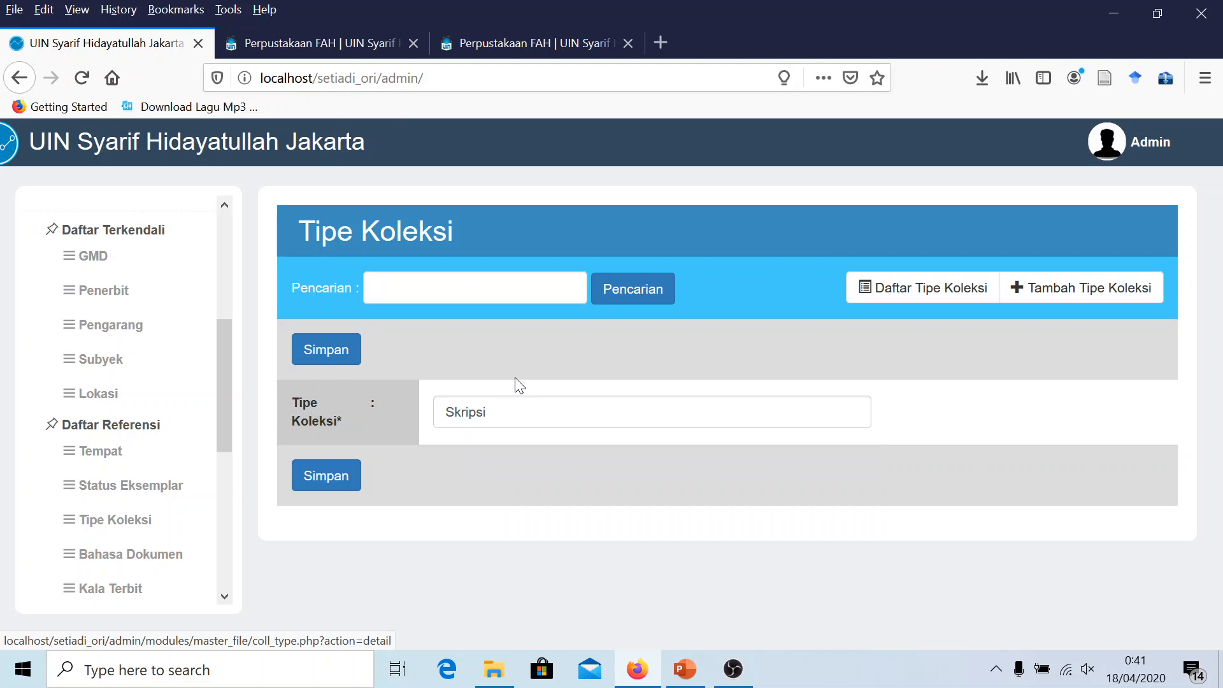
pyautogui.click(328, 361)
pyautogui.click(660, 362)
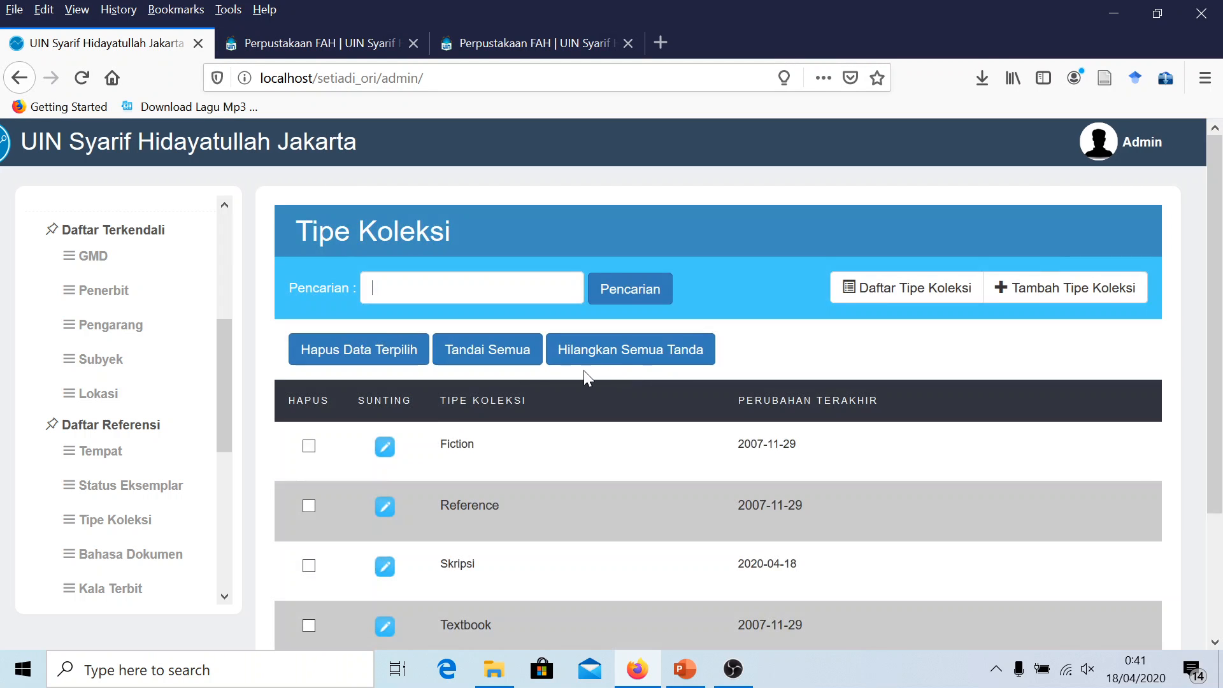
# Add the collection type Tesis, then bring up the OPAC home page
pyautogui.scroll(-3, 465, 459)
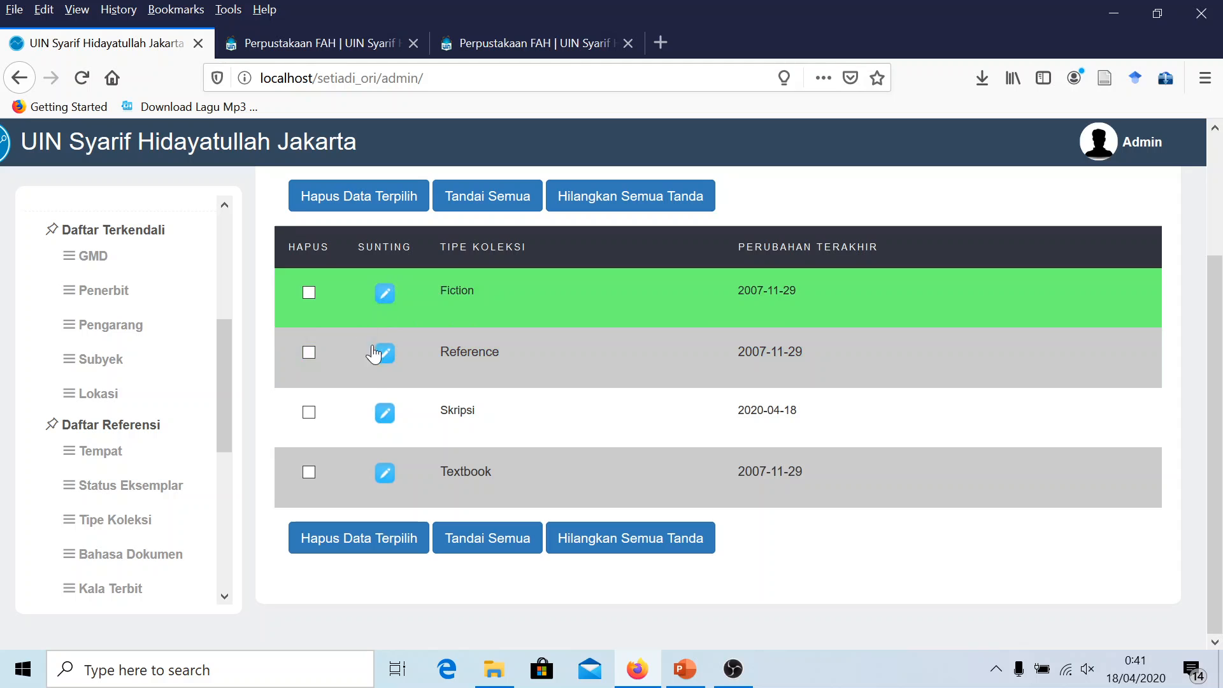
pyautogui.scroll(3, 702, 380)
pyautogui.click(1037, 292)
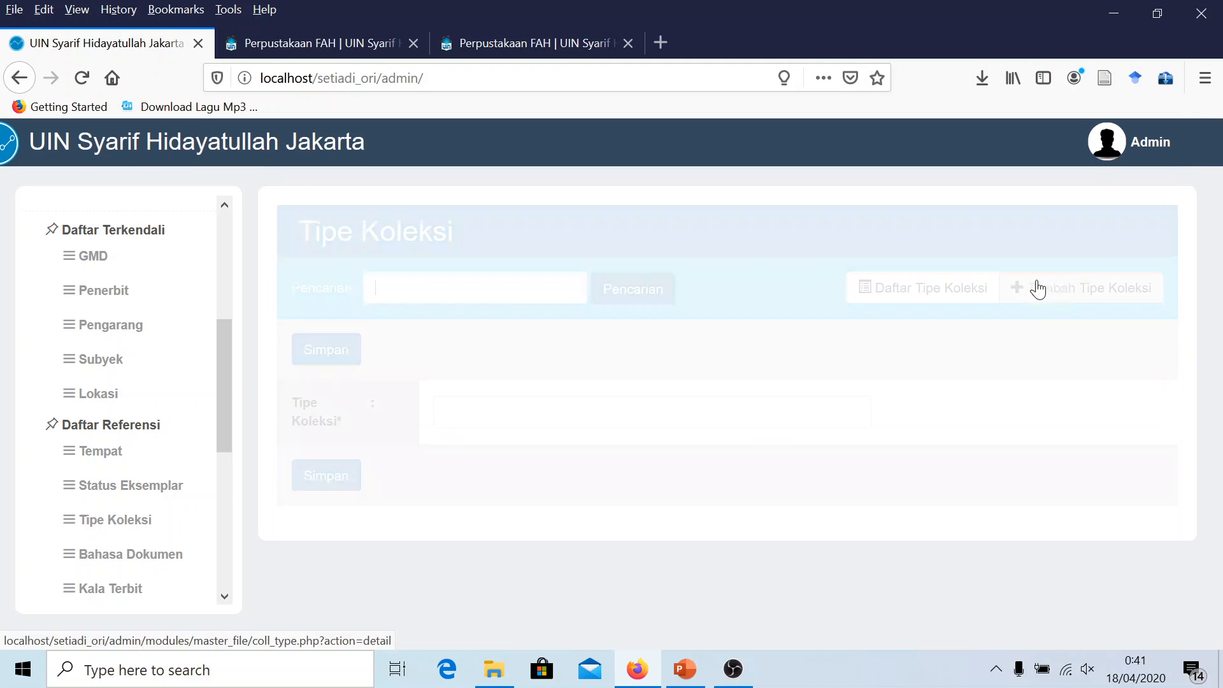
pyautogui.write('Tesis')
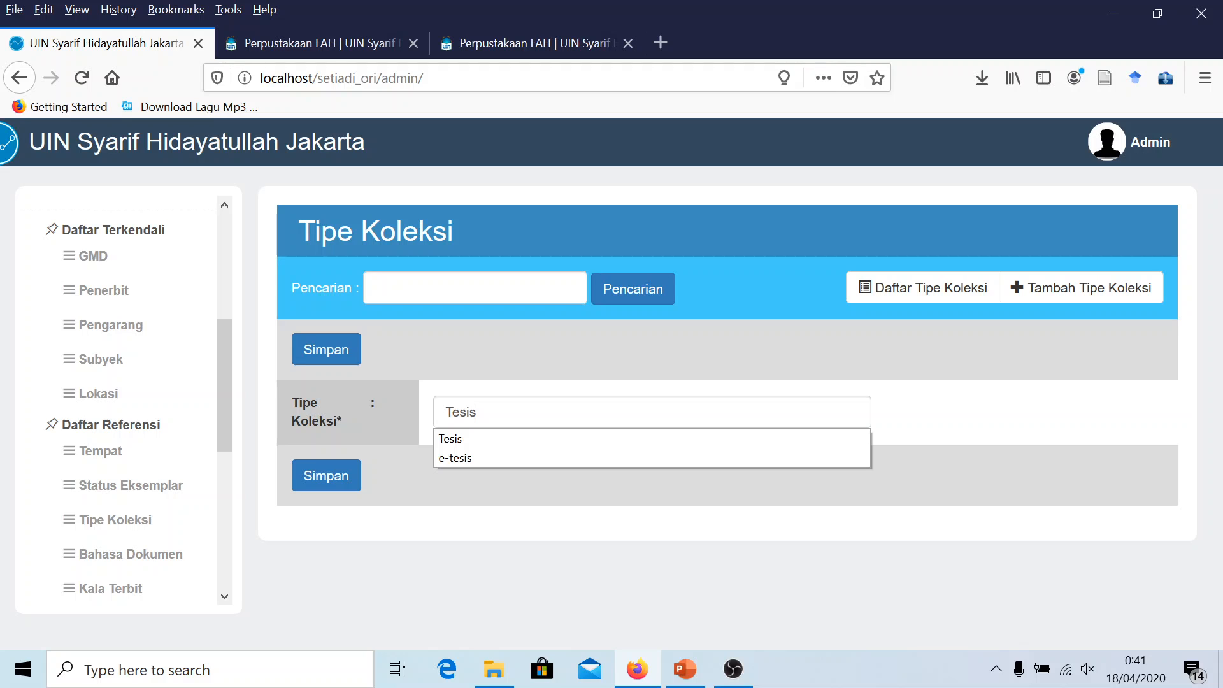
pyautogui.click(469, 438)
pyautogui.click(330, 481)
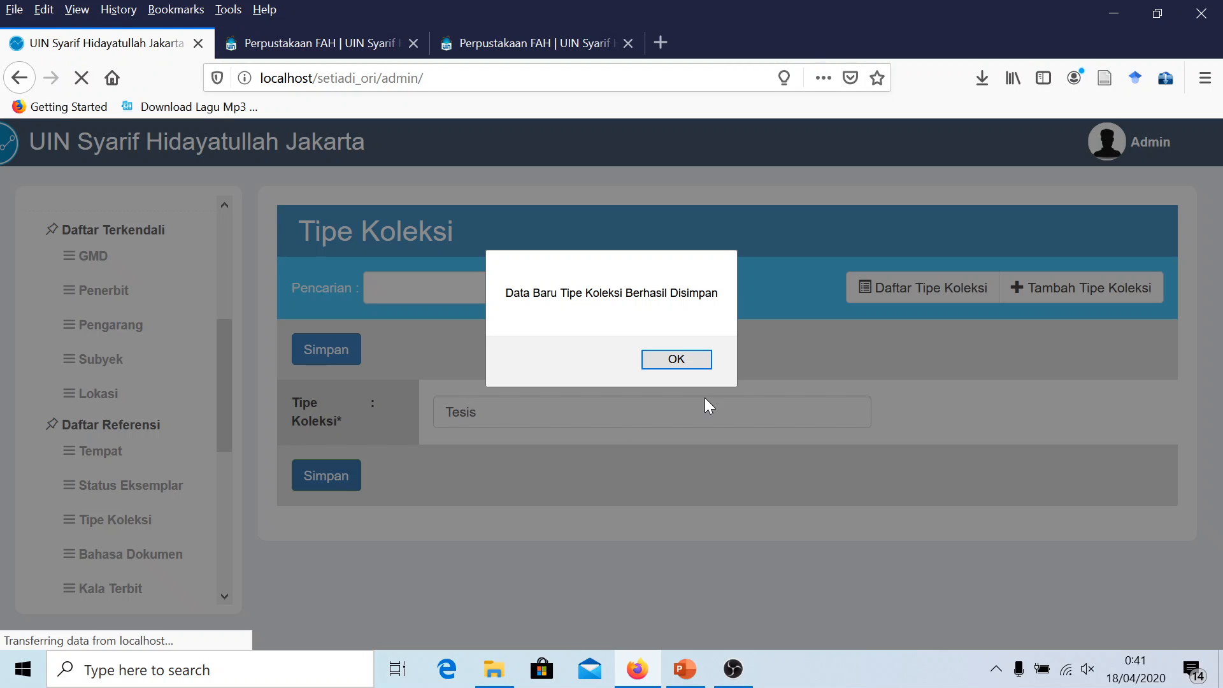
pyautogui.click(676, 360)
pyautogui.scroll(-5, 618, 437)
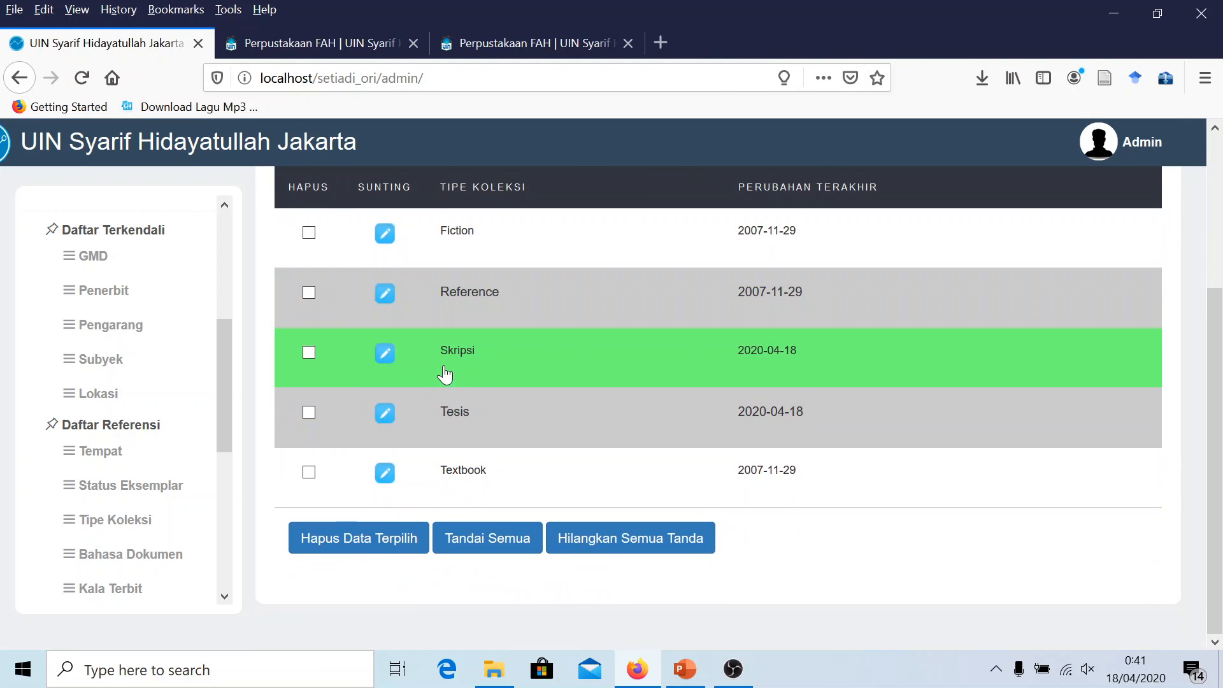
pyautogui.scroll(3, 493, 367)
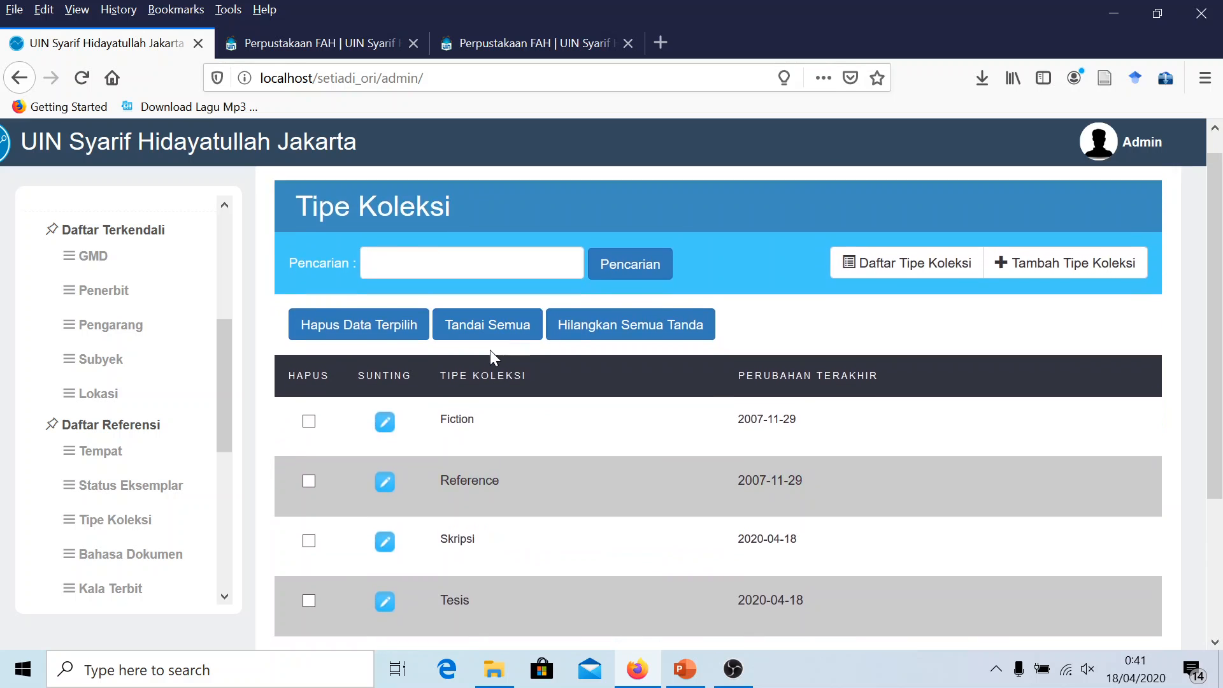
pyautogui.scroll(-3, 491, 349)
pyautogui.click(312, 43)
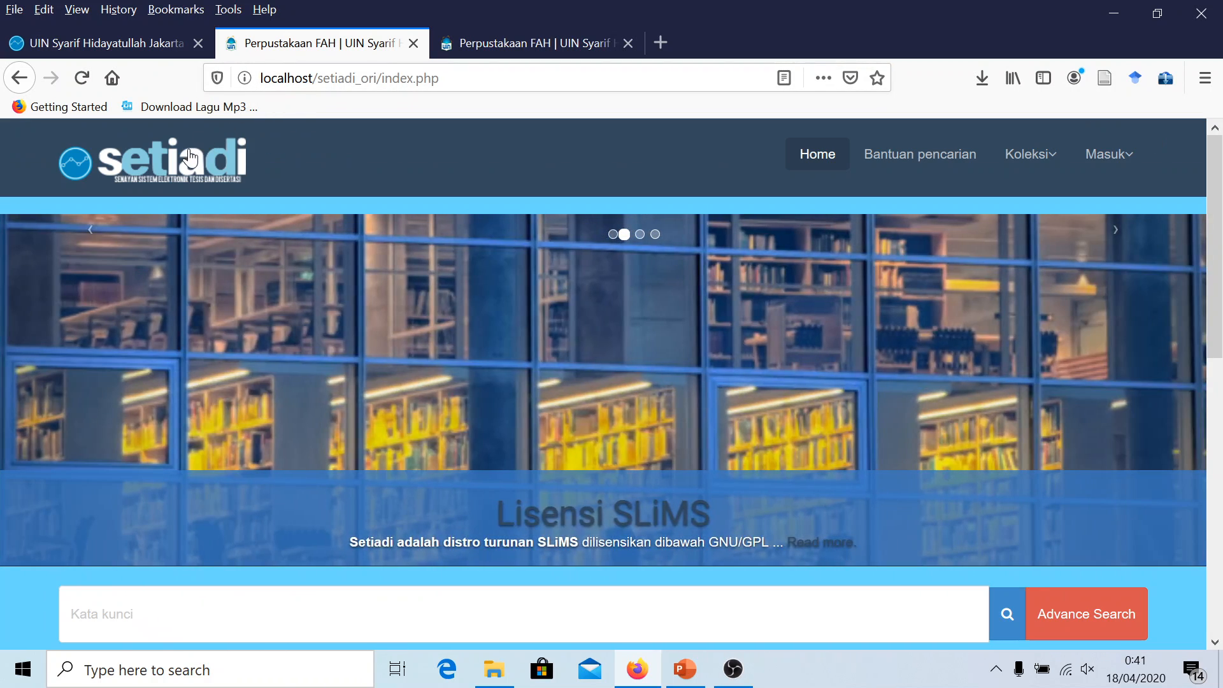
pyautogui.click(191, 158)
pyautogui.scroll(-2, 281, 191)
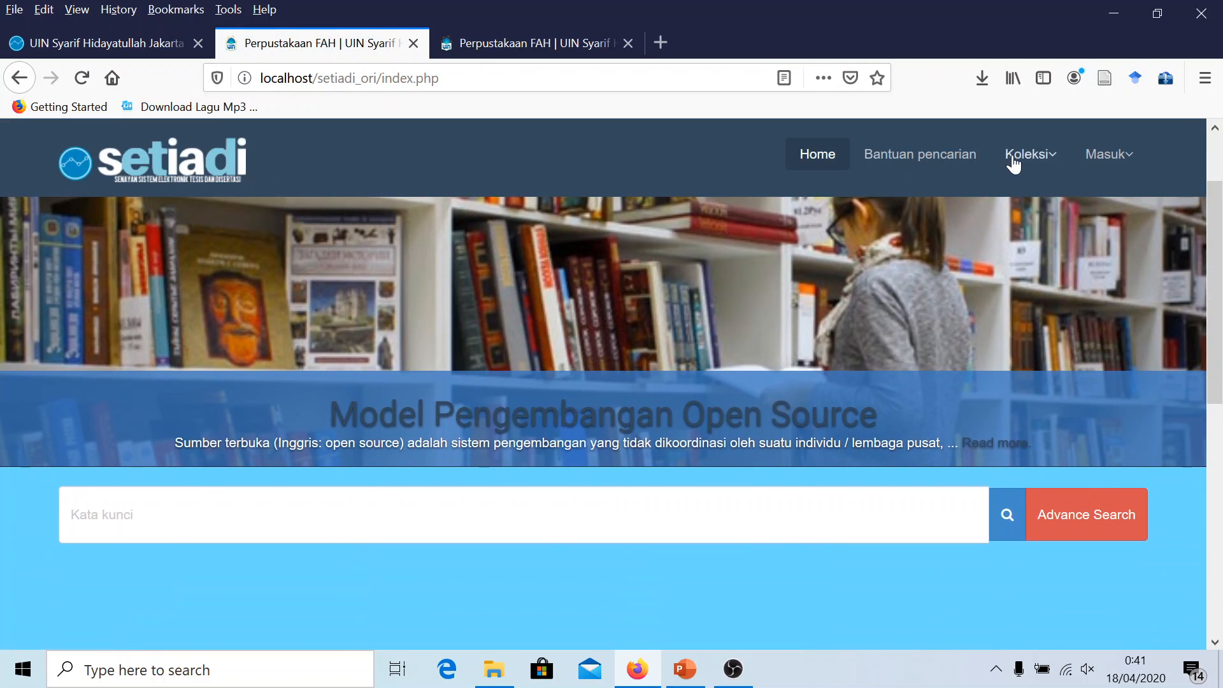
pyautogui.click(1052, 163)
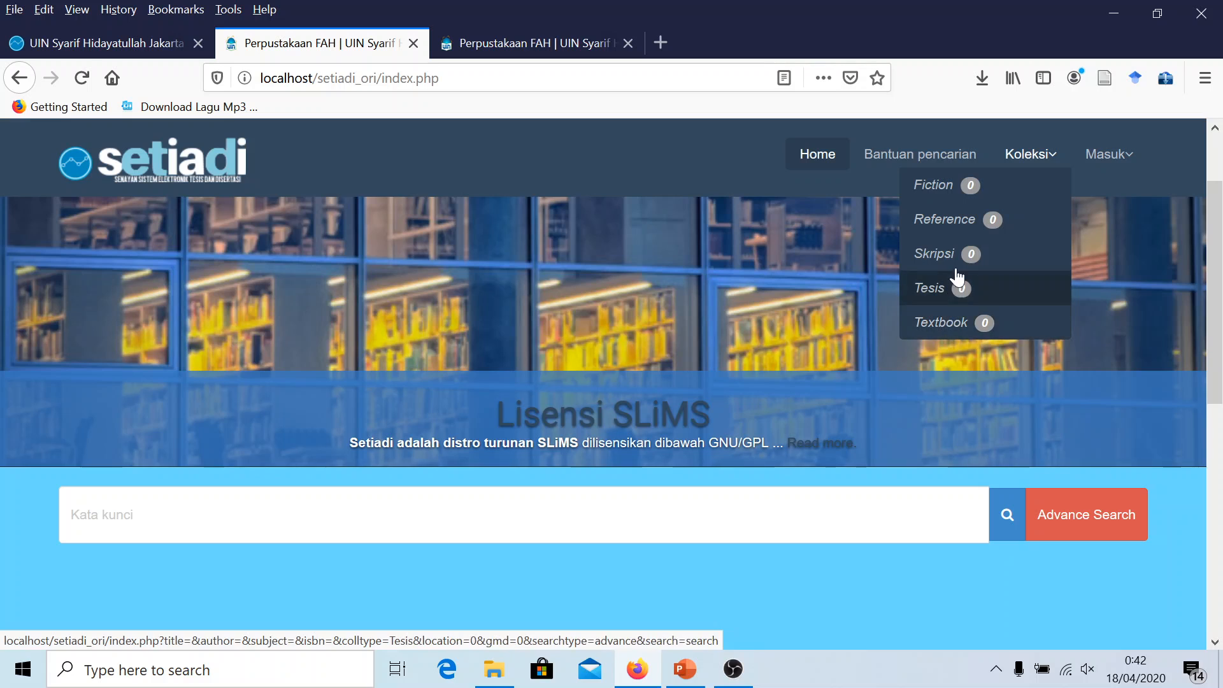
pyautogui.scroll(-8, 595, 376)
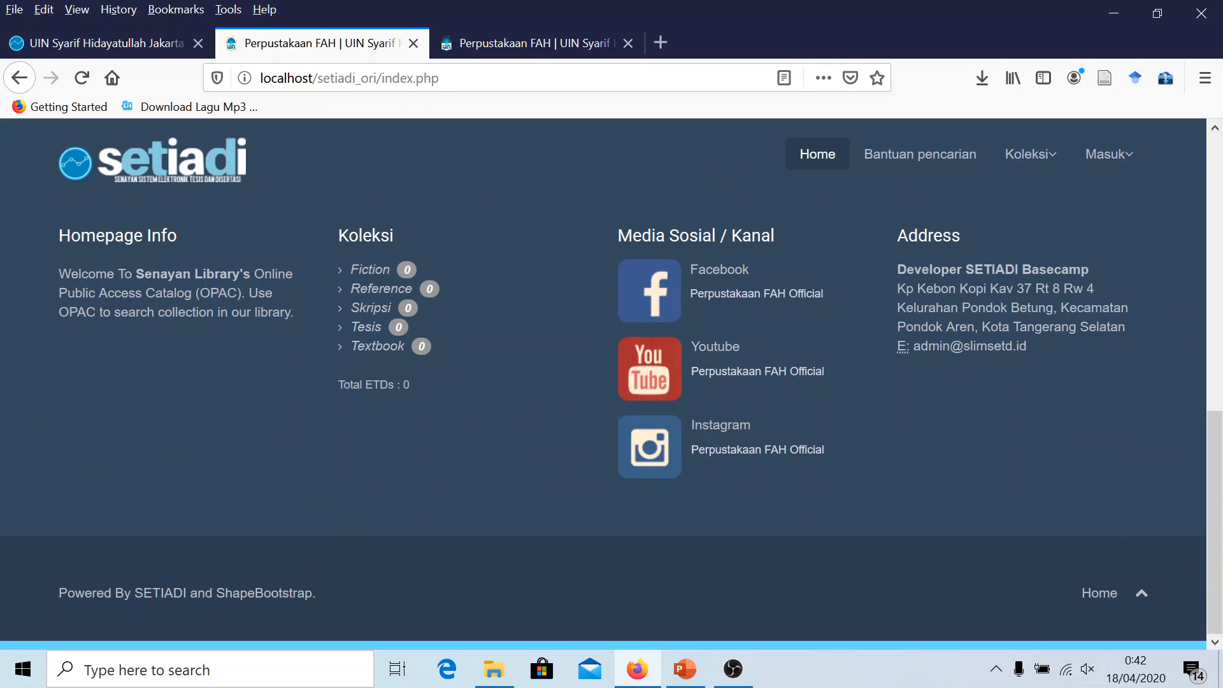
pyautogui.moveTo(441, 273); pyautogui.dragTo(435, 419)
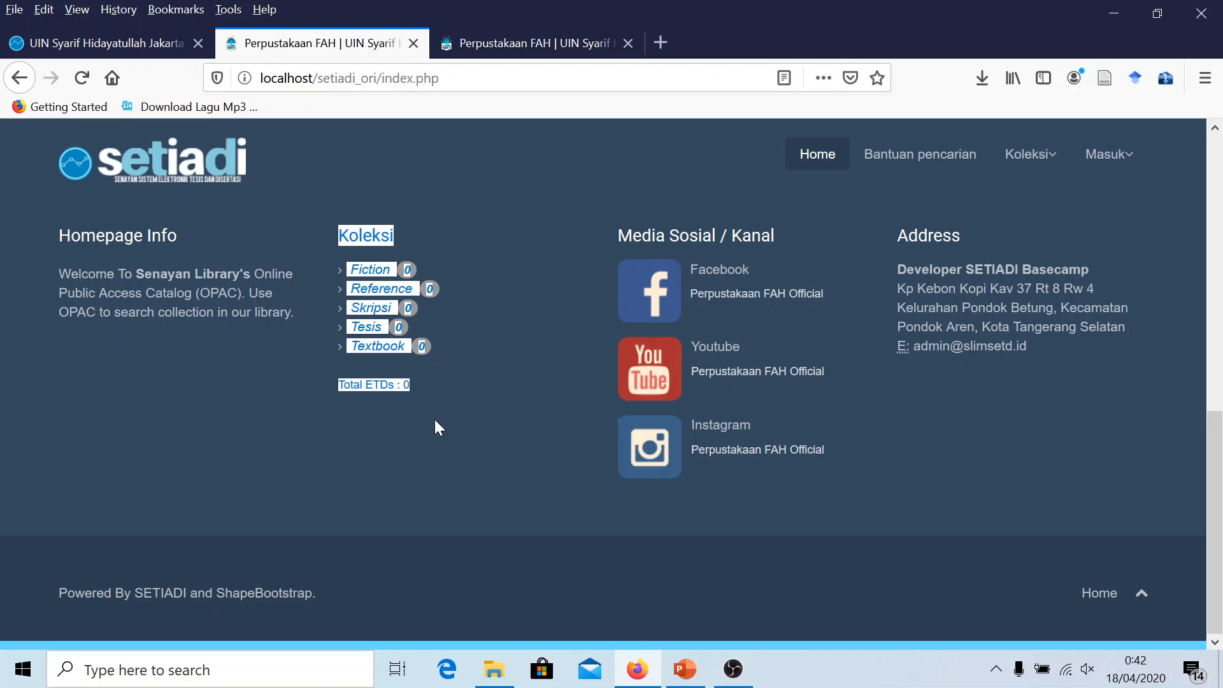
pyautogui.click(457, 434)
pyautogui.scroll(5, 465, 417)
pyautogui.scroll(4, 466, 418)
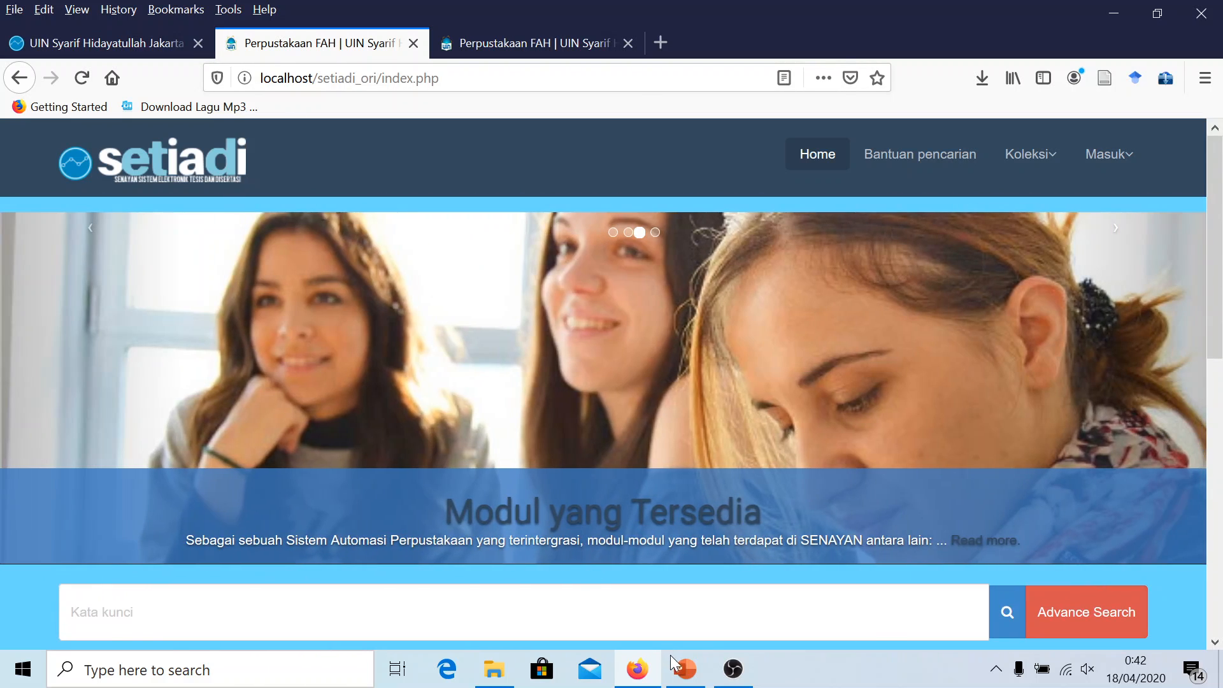
# Mark 'Tambah jenis koleksi' on the checklist with yellow highlight and red text
pyautogui.click(675, 664)
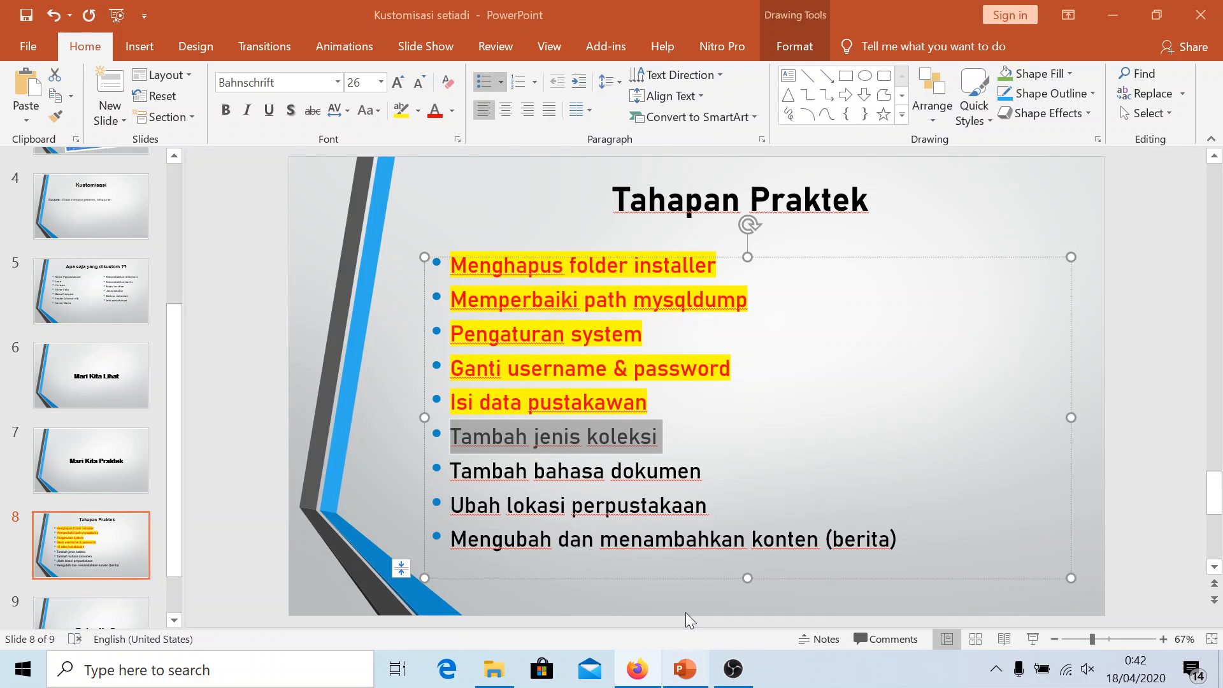
pyautogui.click(401, 109)
pyautogui.moveTo(661, 437); pyautogui.dragTo(451, 438)
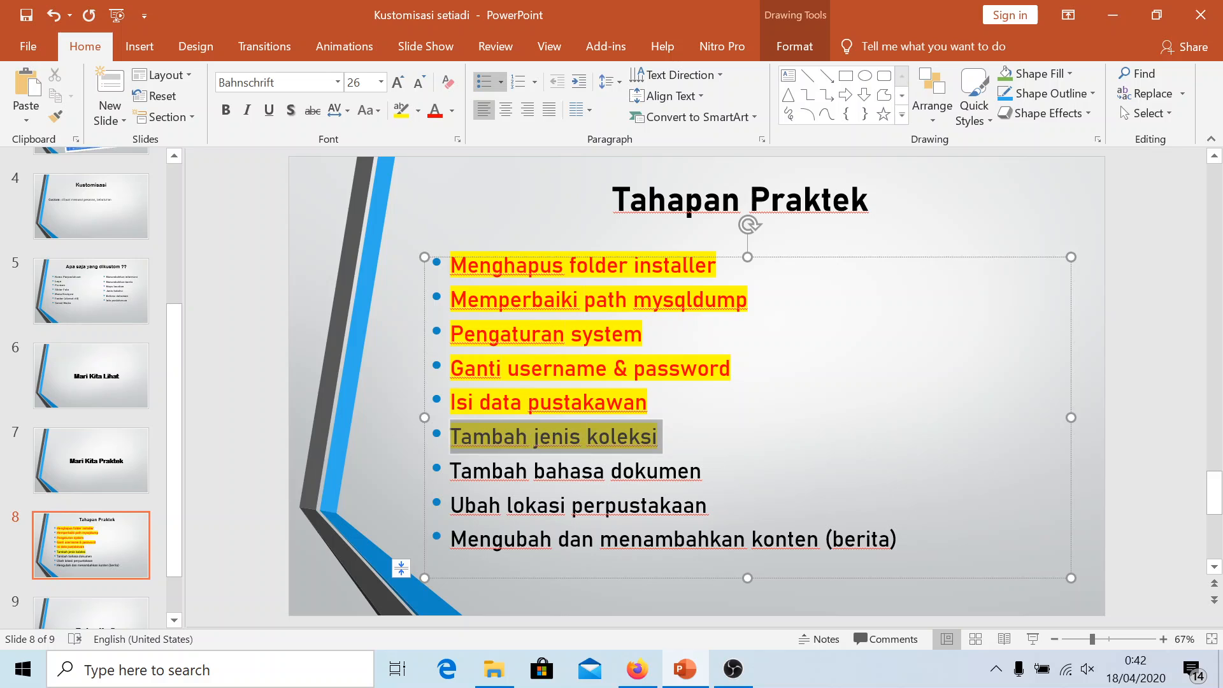
pyautogui.click(435, 110)
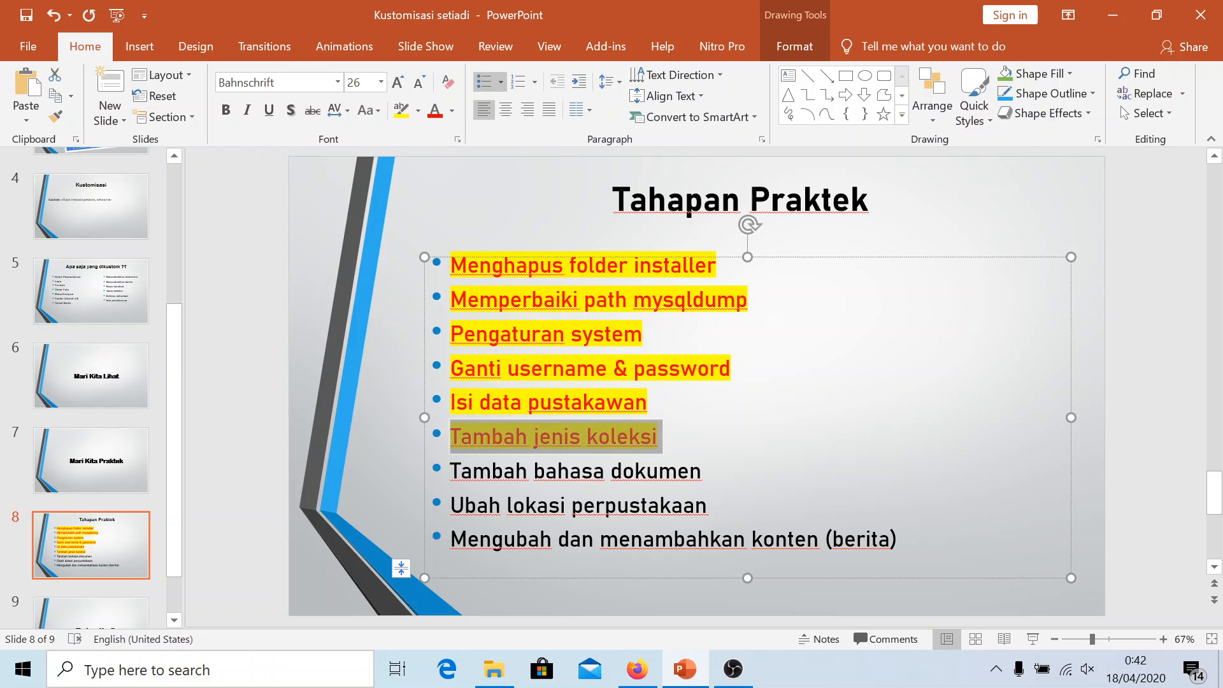
pyautogui.click(661, 437)
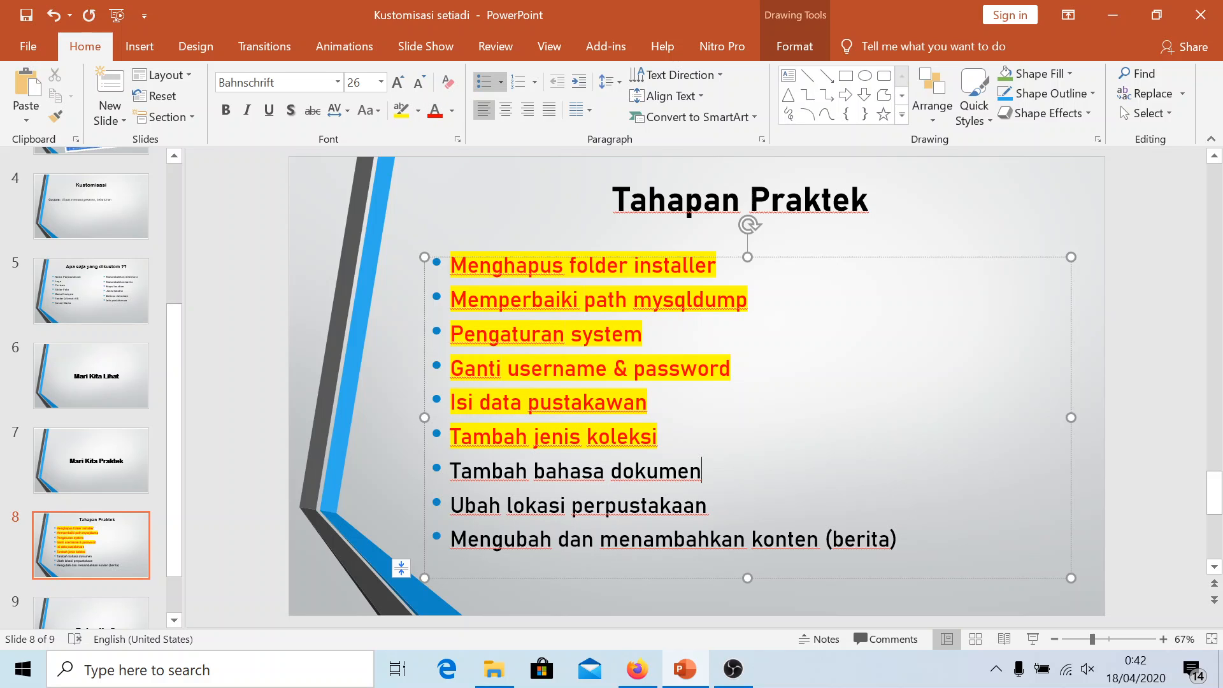
pyautogui.click(637, 669)
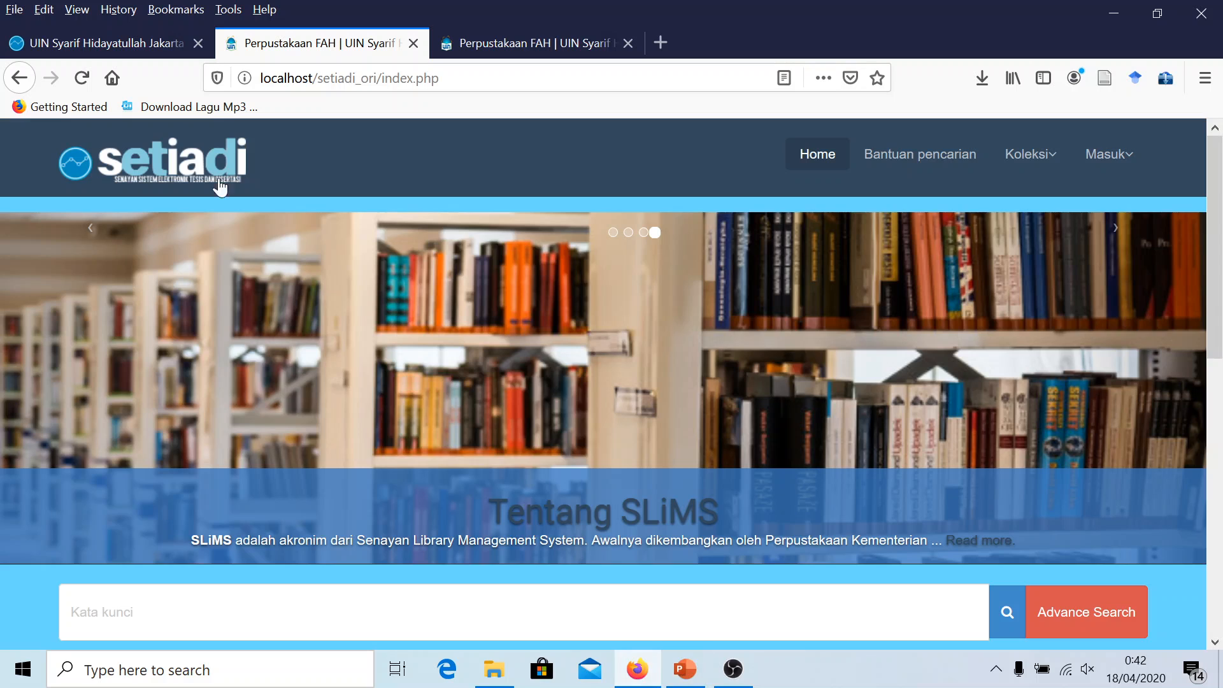
# Add the document language Arabic with code ar under Master file > Bahasa Dokumen
pyautogui.click(146, 40)
pyautogui.scroll(-3, 114, 414)
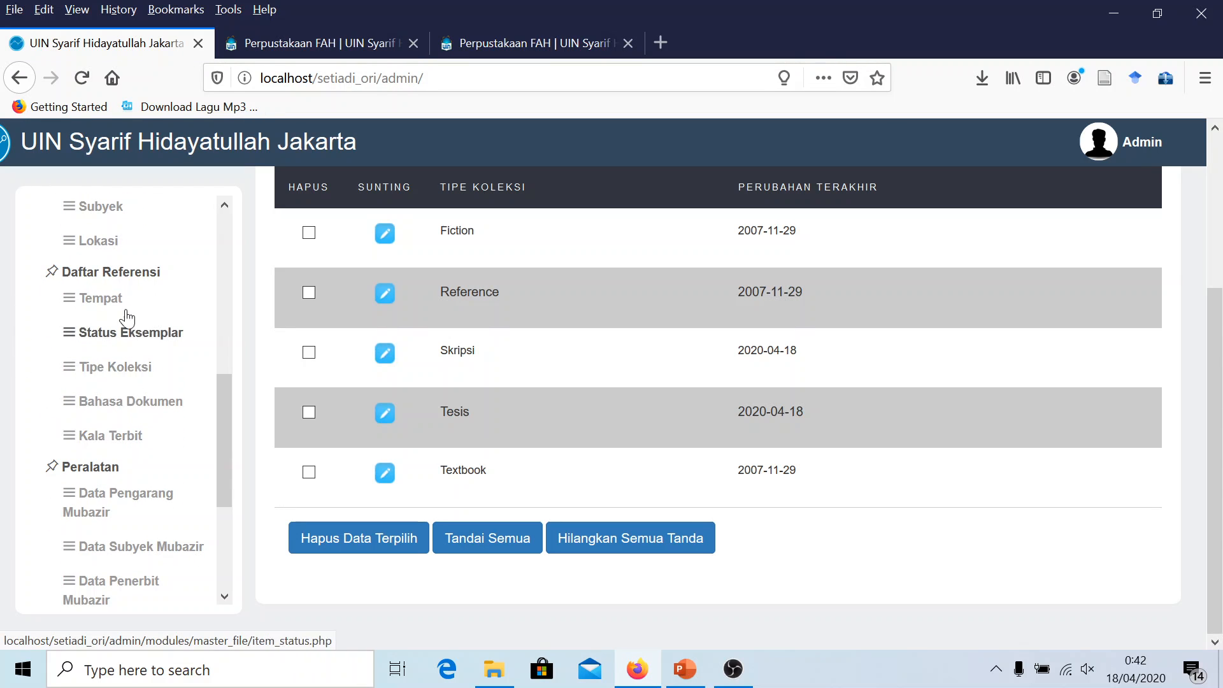
pyautogui.scroll(3, 121, 293)
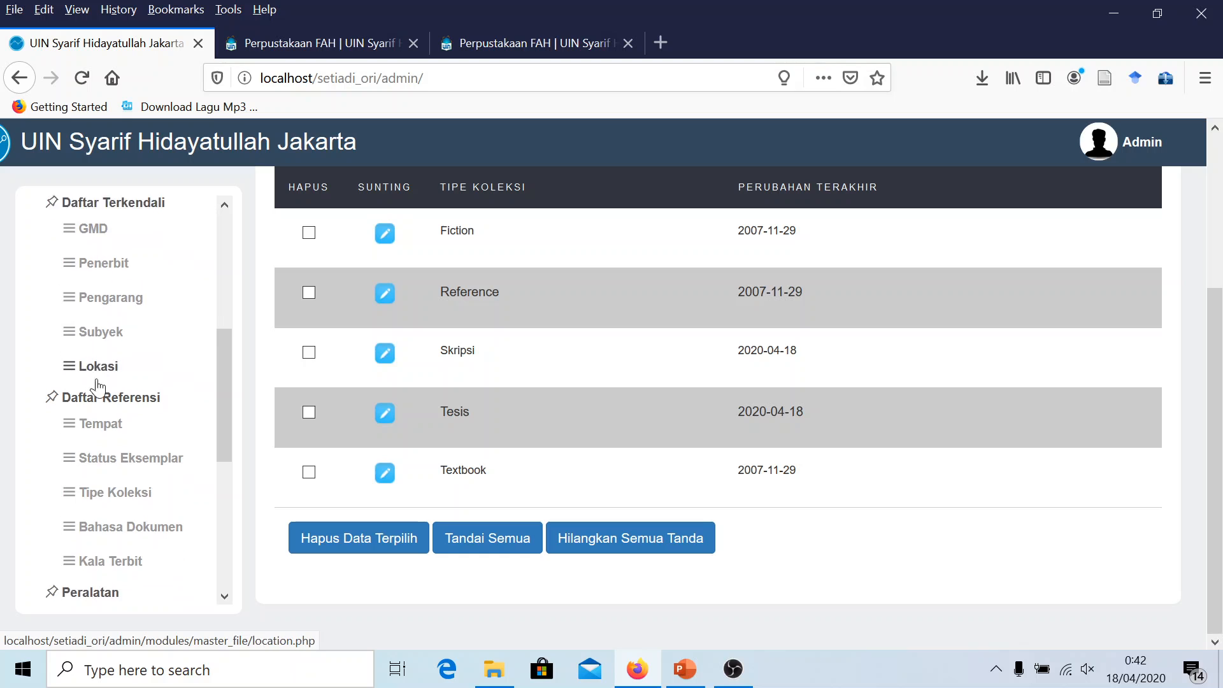
pyautogui.scroll(-1, 114, 408)
pyautogui.scroll(5, 128, 420)
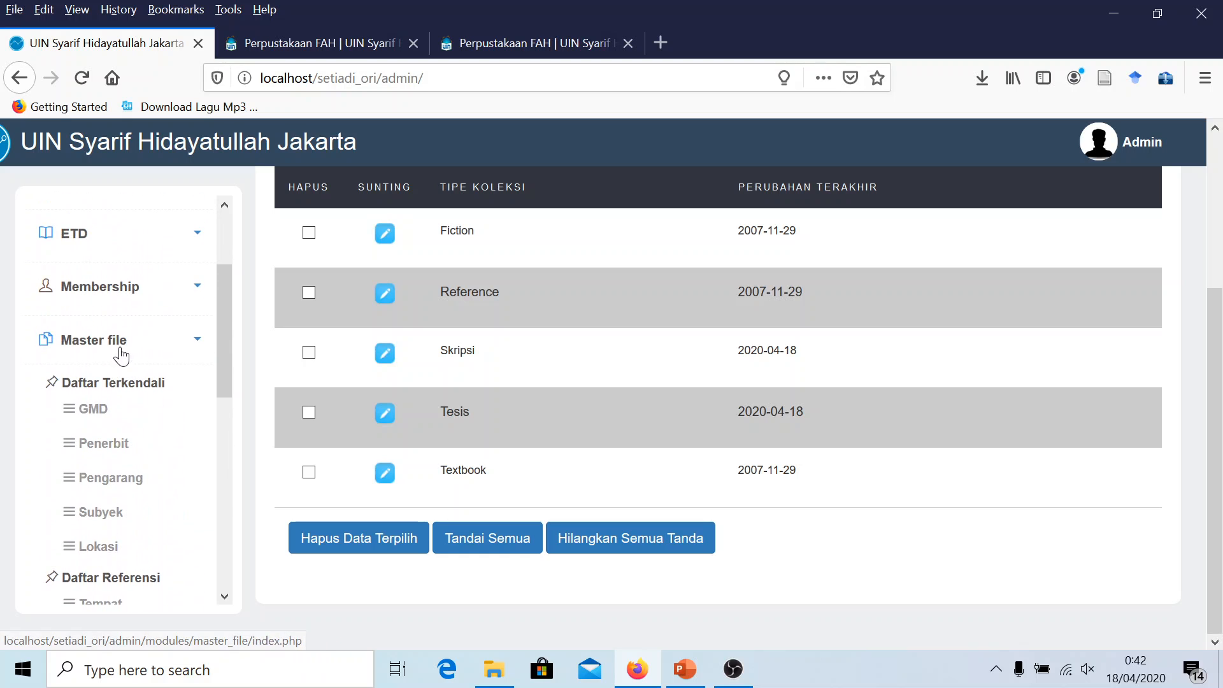
pyautogui.click(100, 341)
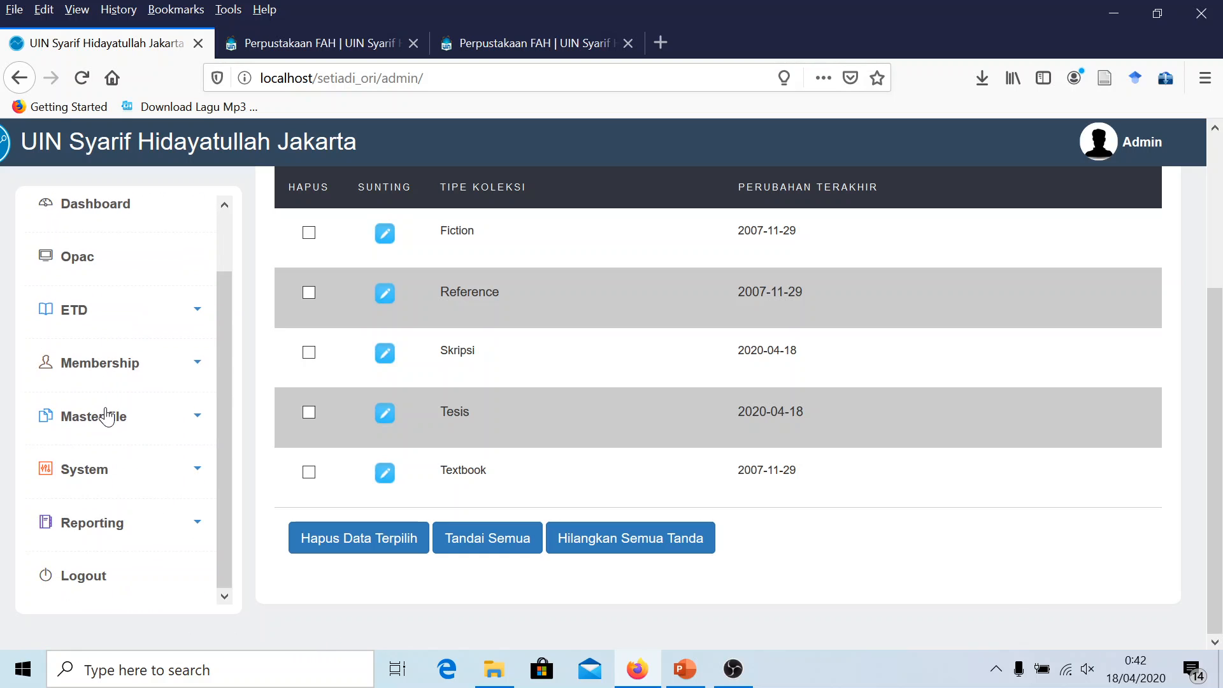
pyautogui.click(107, 418)
pyautogui.scroll(-5, 134, 428)
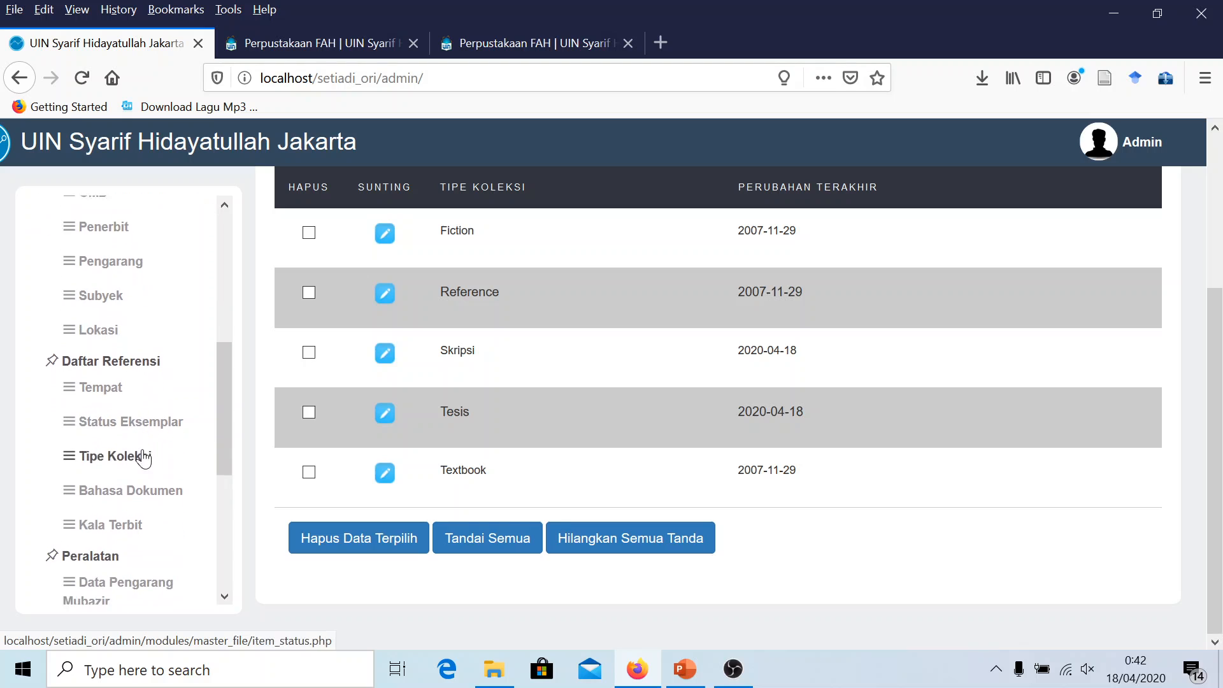
pyautogui.scroll(-1, 140, 484)
pyautogui.click(131, 478)
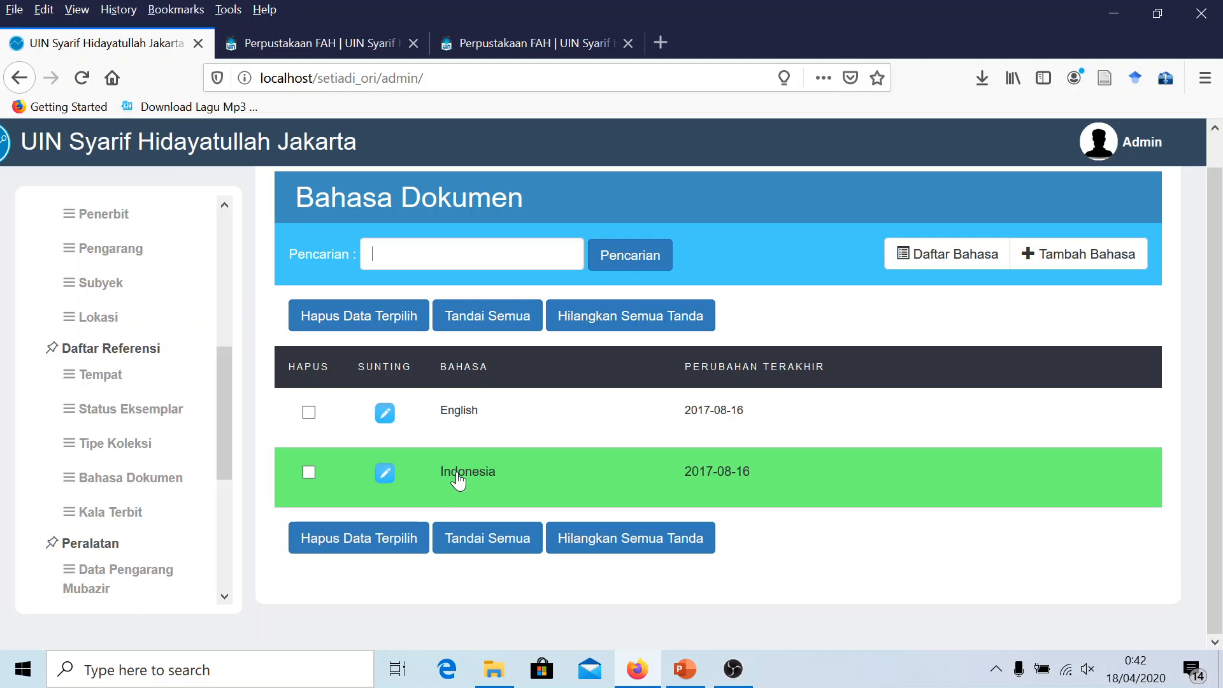
pyautogui.click(1061, 258)
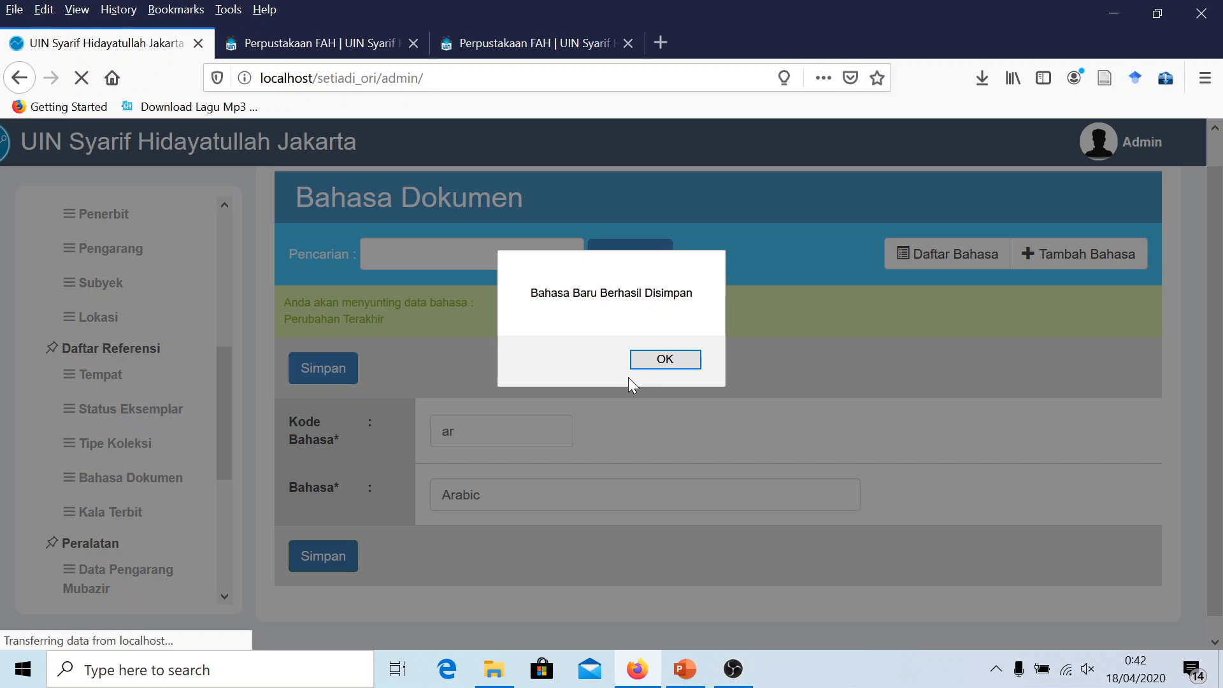
pyautogui.click(648, 361)
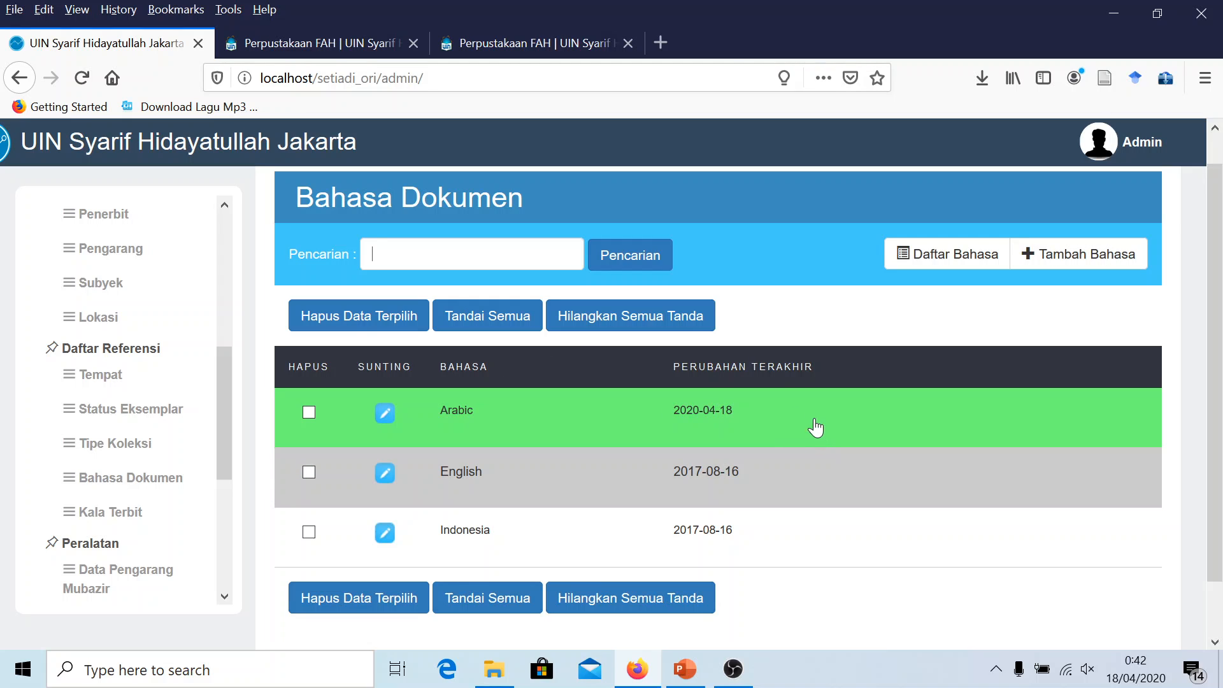
# Mark 'Tambah bahasa dokumen' on slide 8 with yellow highlight and red text
pyautogui.click(689, 680)
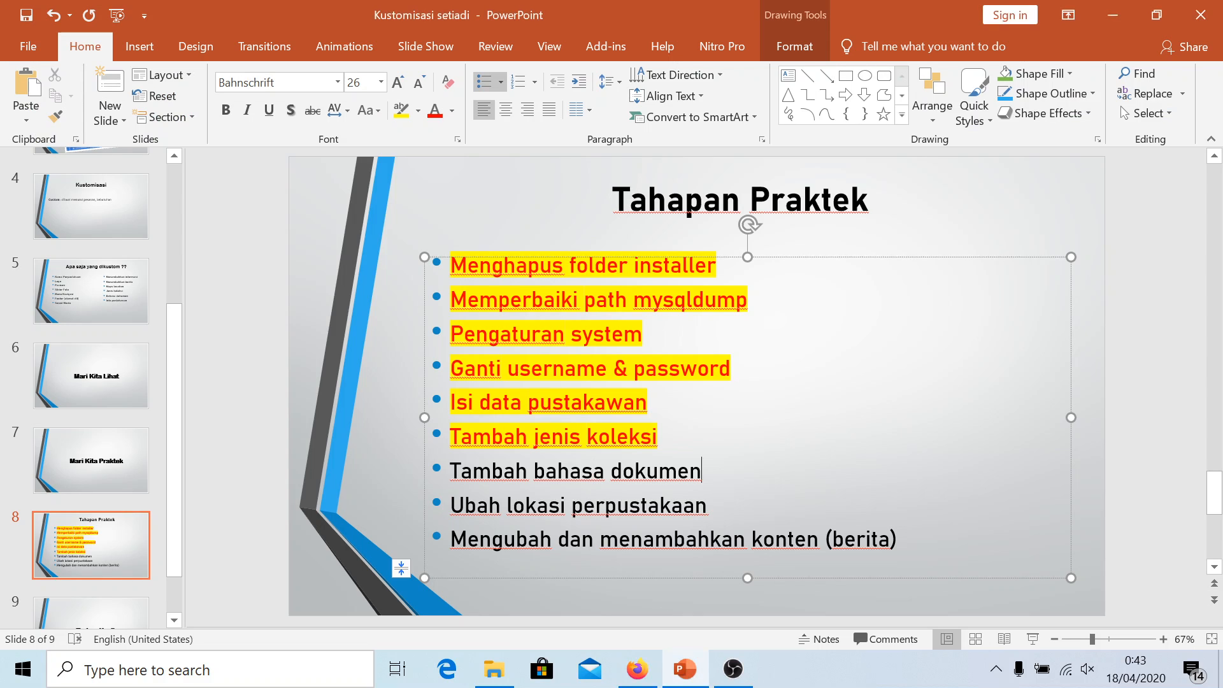
pyautogui.hotkey('ctrl', 'shift', 'Left')
pyautogui.hotkey('ctrl', 'shift', 'Left')
pyautogui.hotkey('ctrl', 'shift', 'Left')
pyautogui.click(401, 111)
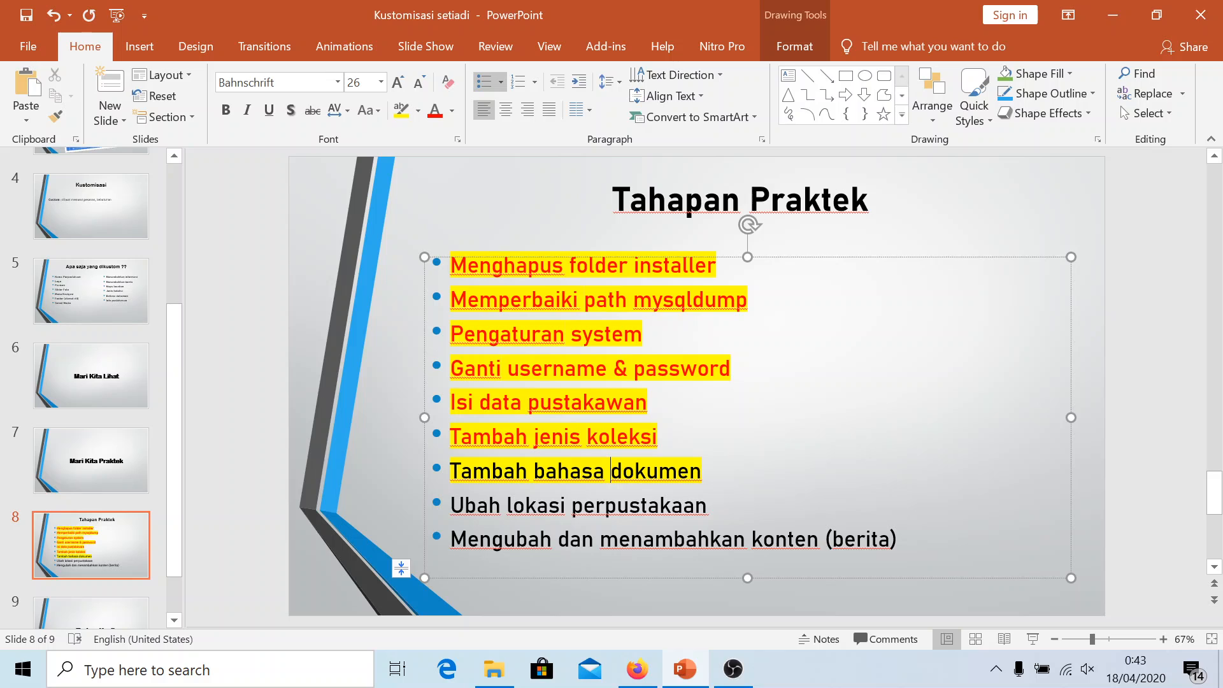
pyautogui.tripleClick(611, 472)
pyautogui.click(435, 112)
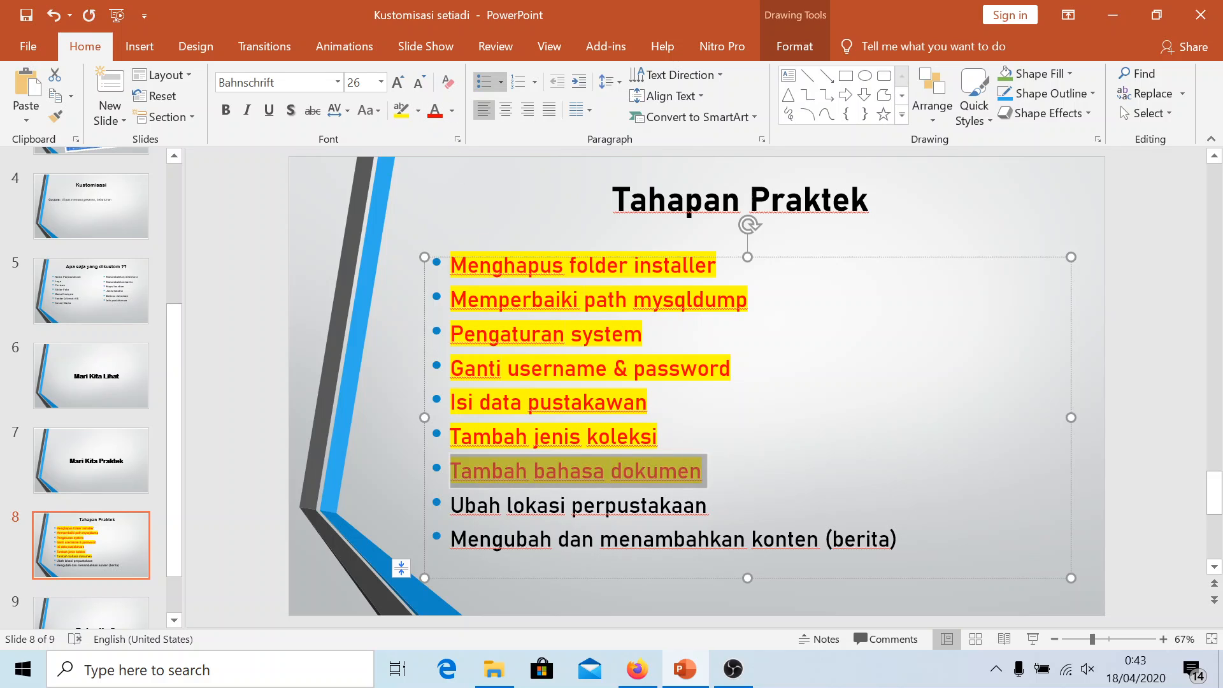
pyautogui.click(583, 505)
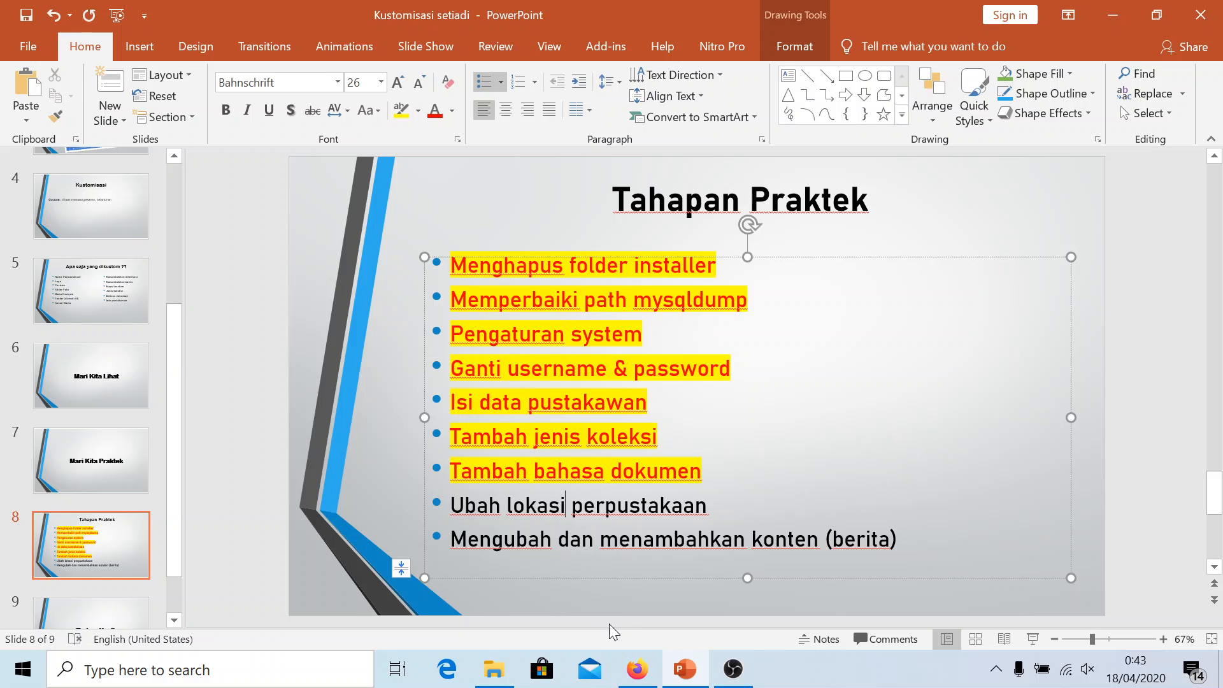
# Back in the Setiadi admin, open the Master file > Lokasi list
pyautogui.click(637, 669)
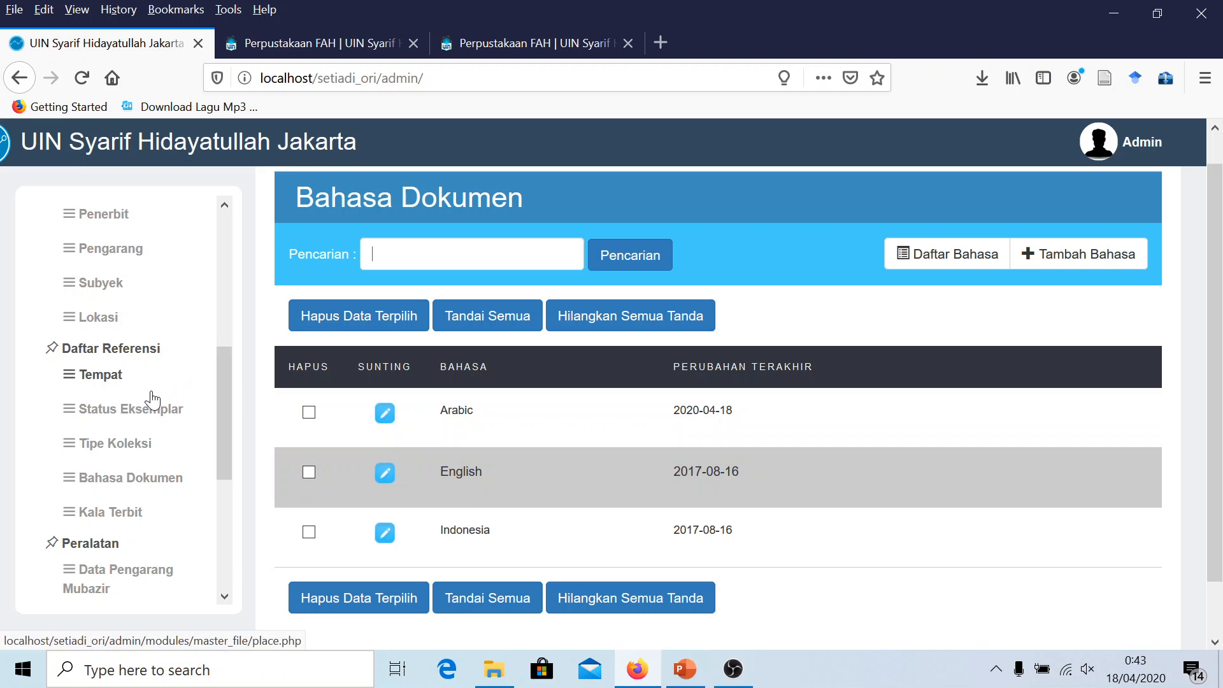
pyautogui.scroll(-3, 153, 400)
pyautogui.scroll(4, 156, 459)
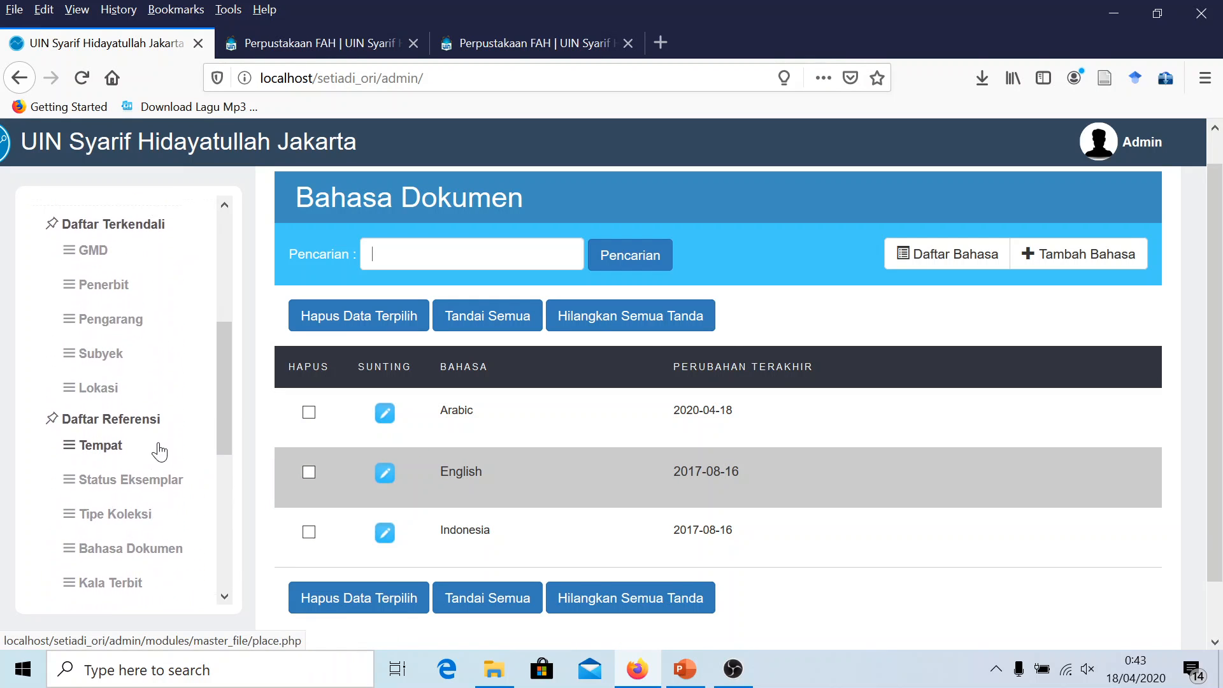
pyautogui.scroll(3, 159, 451)
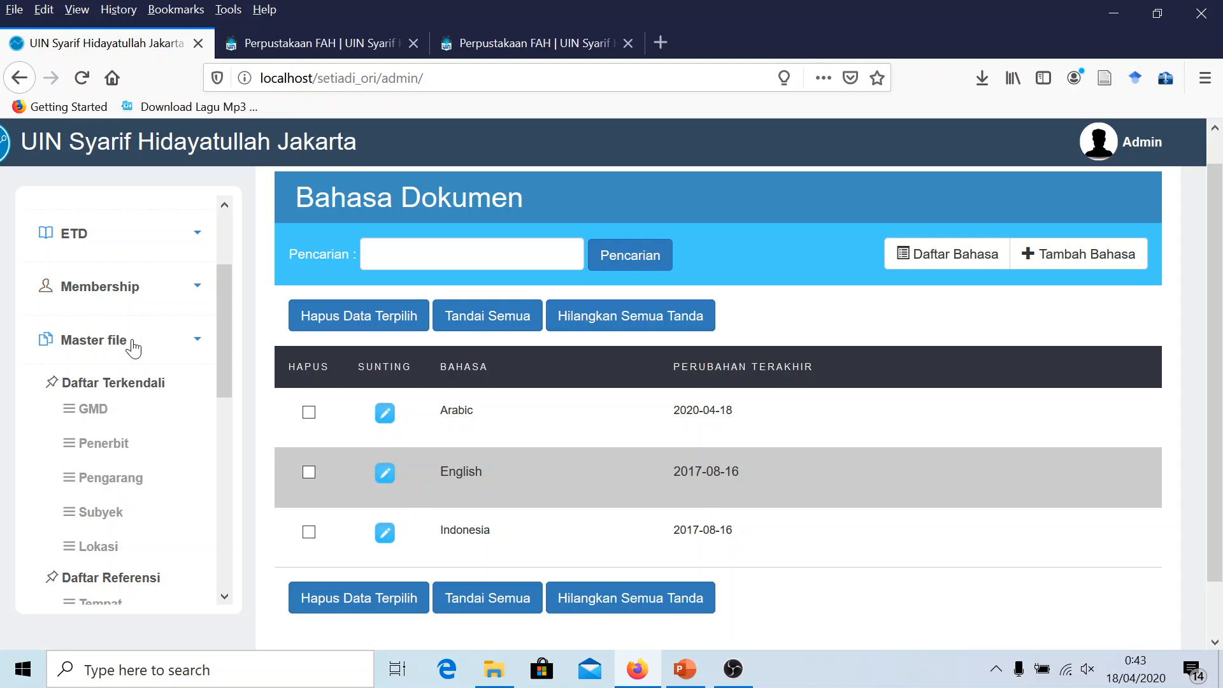
pyautogui.click(135, 344)
pyautogui.click(131, 356)
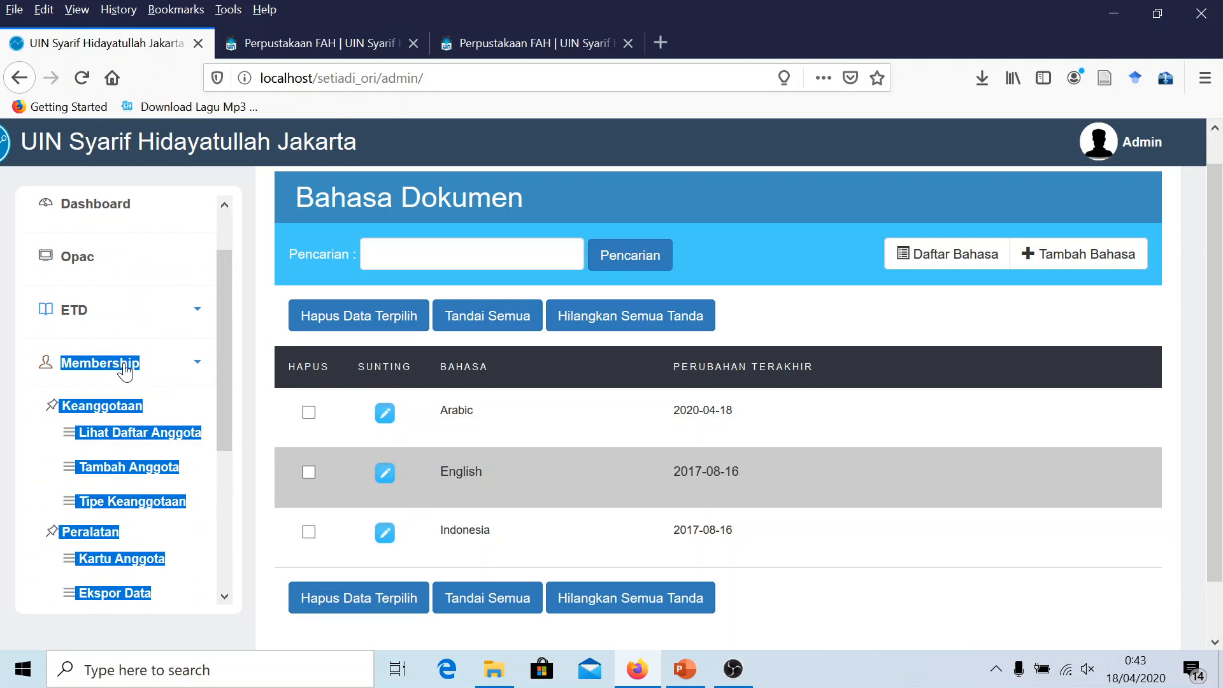
pyautogui.click(123, 367)
pyautogui.scroll(-1, 147, 369)
pyautogui.click(143, 364)
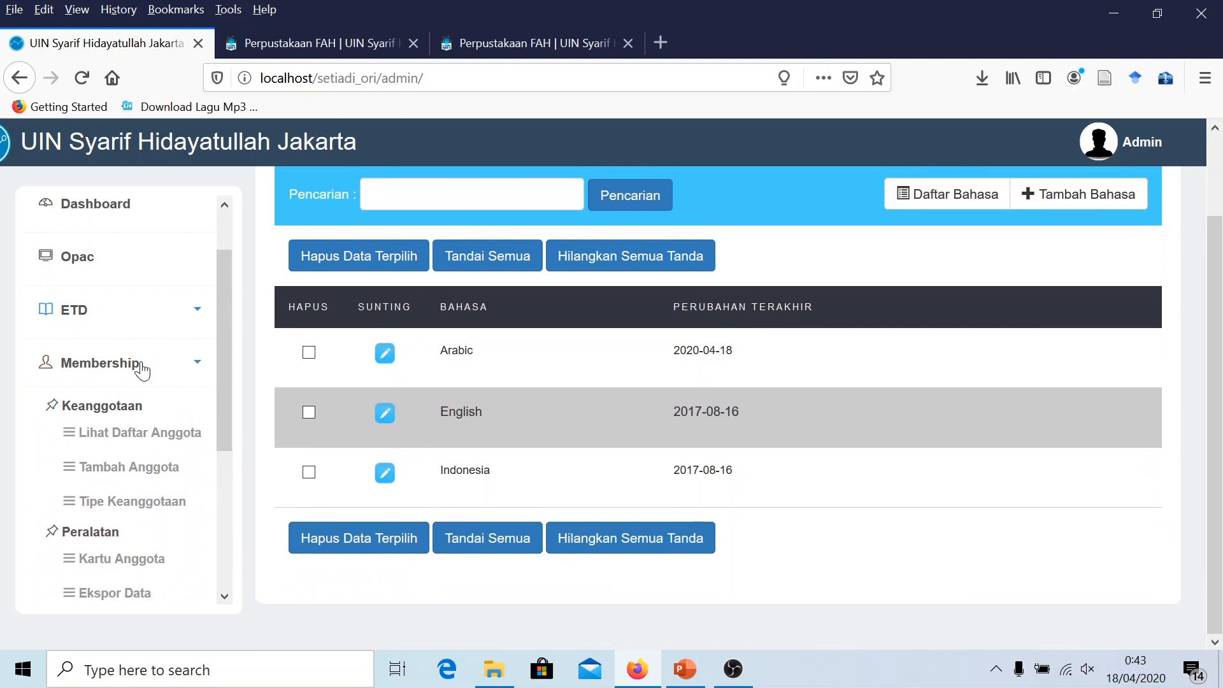
pyautogui.scroll(-3, 178, 380)
pyautogui.scroll(-3, 127, 389)
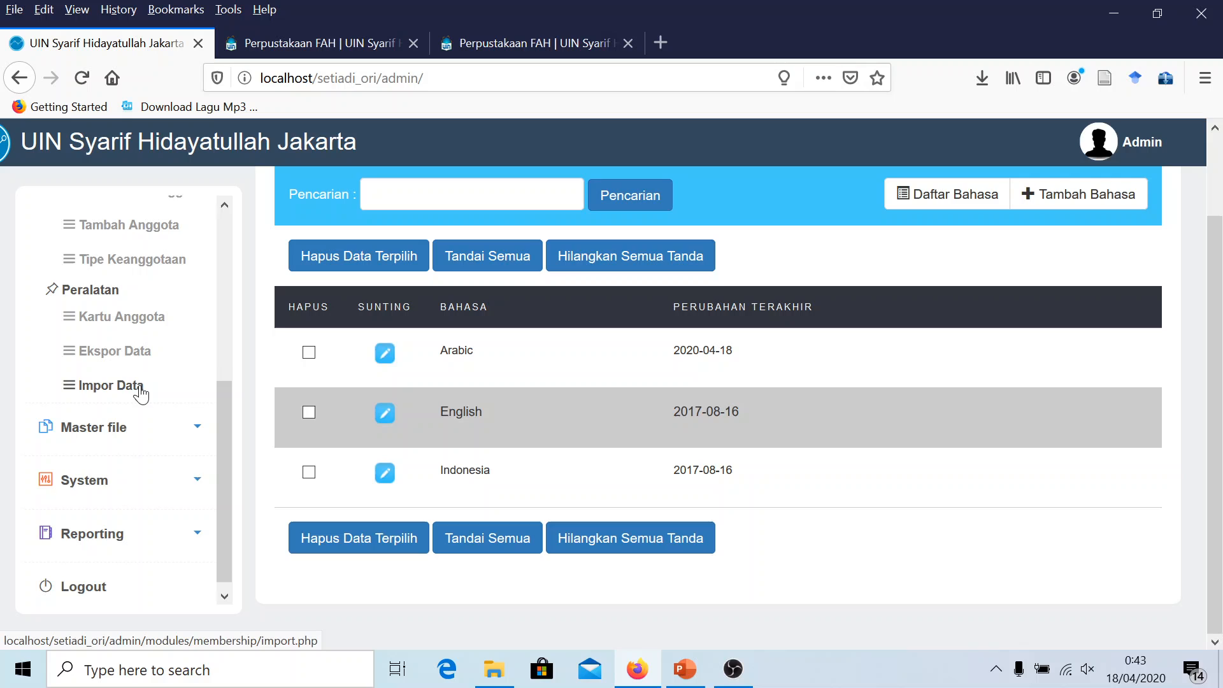
pyautogui.click(122, 418)
pyautogui.click(104, 373)
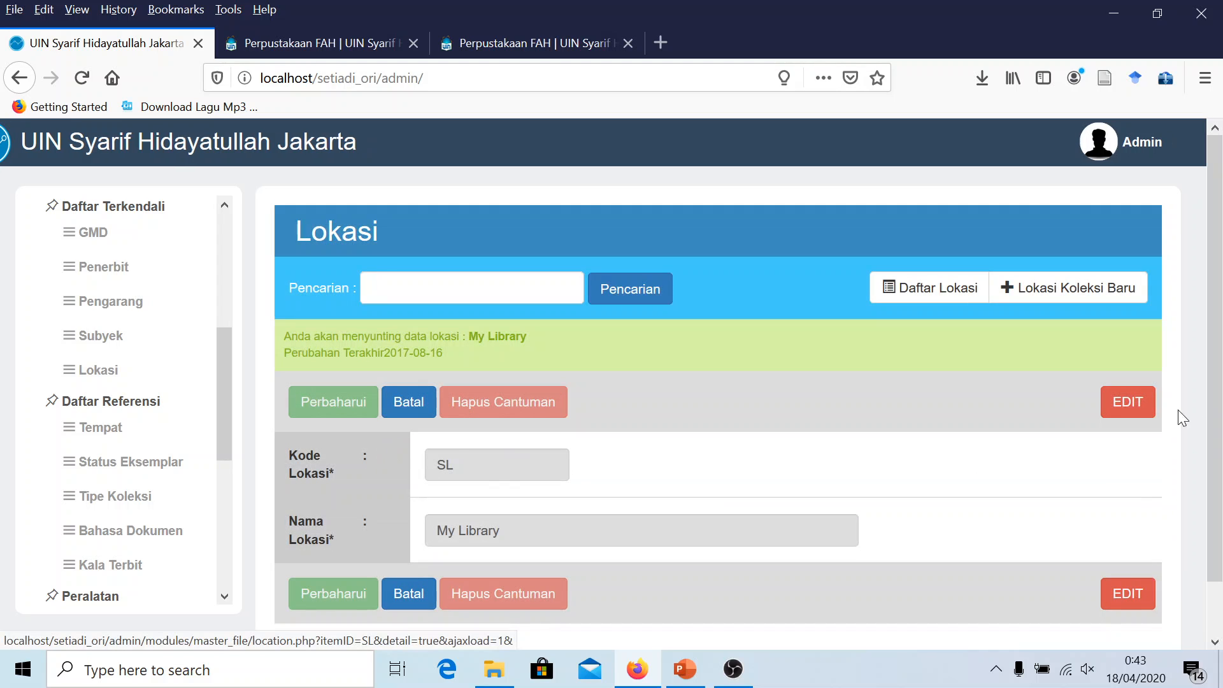
# Rename location SL from My Library to Perpustakaan FAH and save it
pyautogui.click(1128, 402)
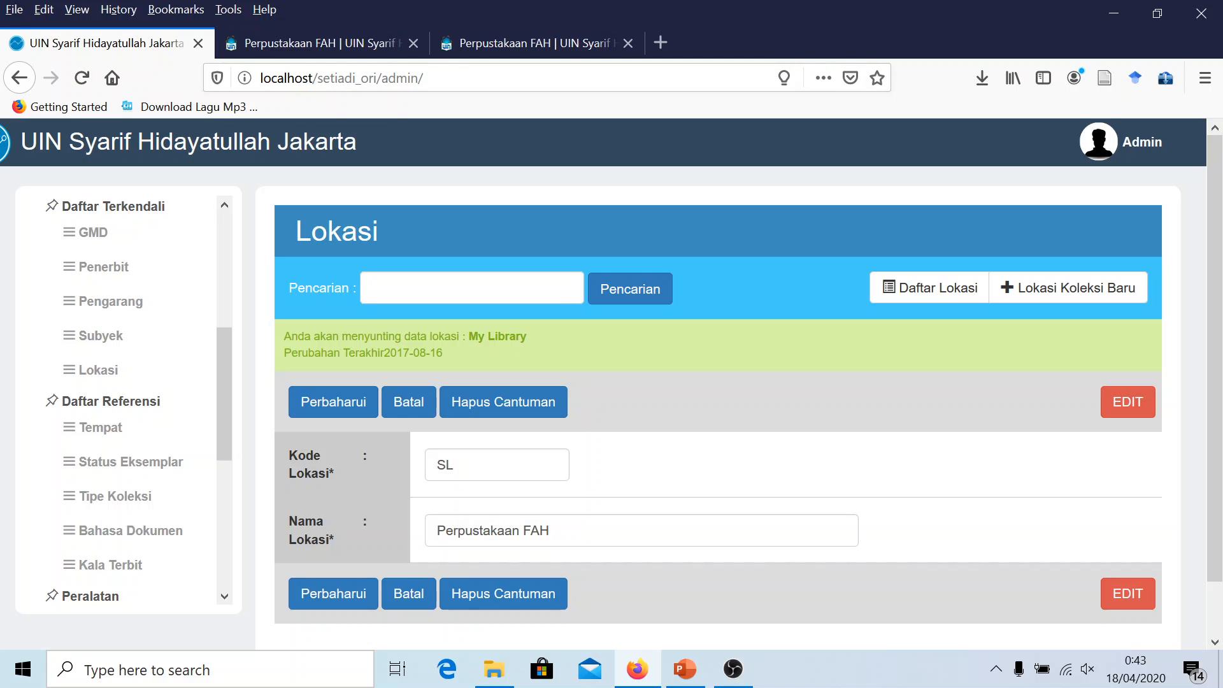
pyautogui.click(329, 599)
pyautogui.click(663, 360)
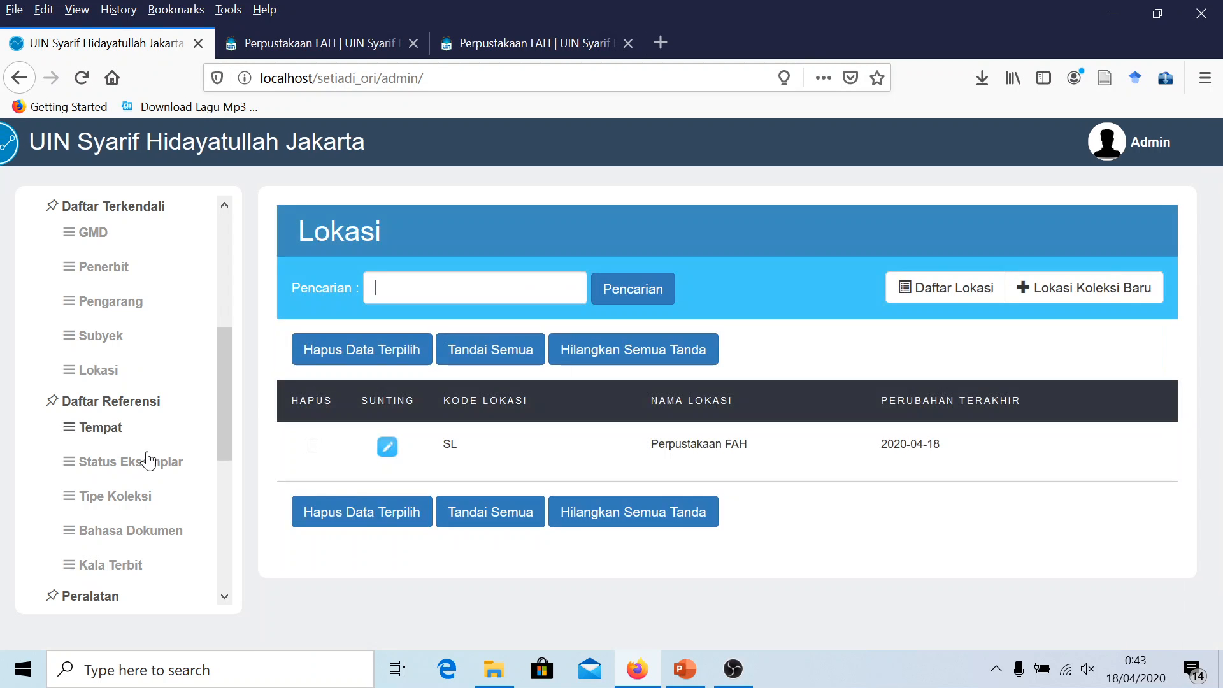
# Glance at the PowerPoint checklist, then open the places list under master data in Setiadi
pyautogui.click(641, 667)
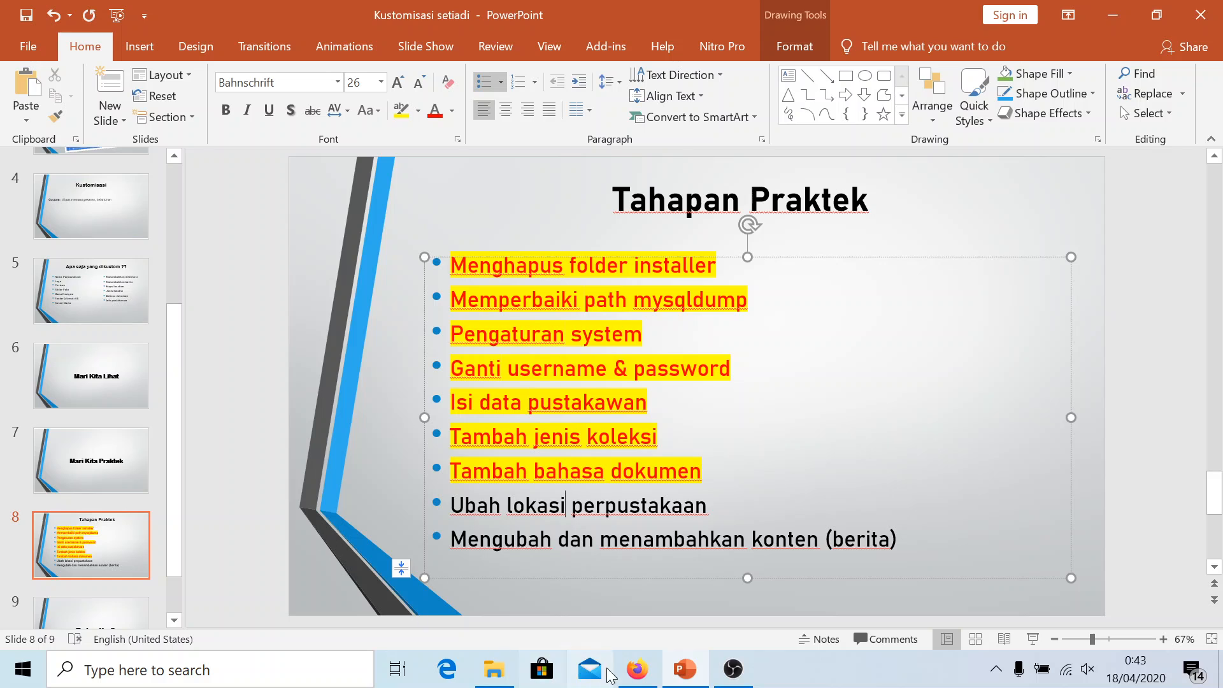
pyautogui.click(638, 669)
pyautogui.scroll(-5, 151, 437)
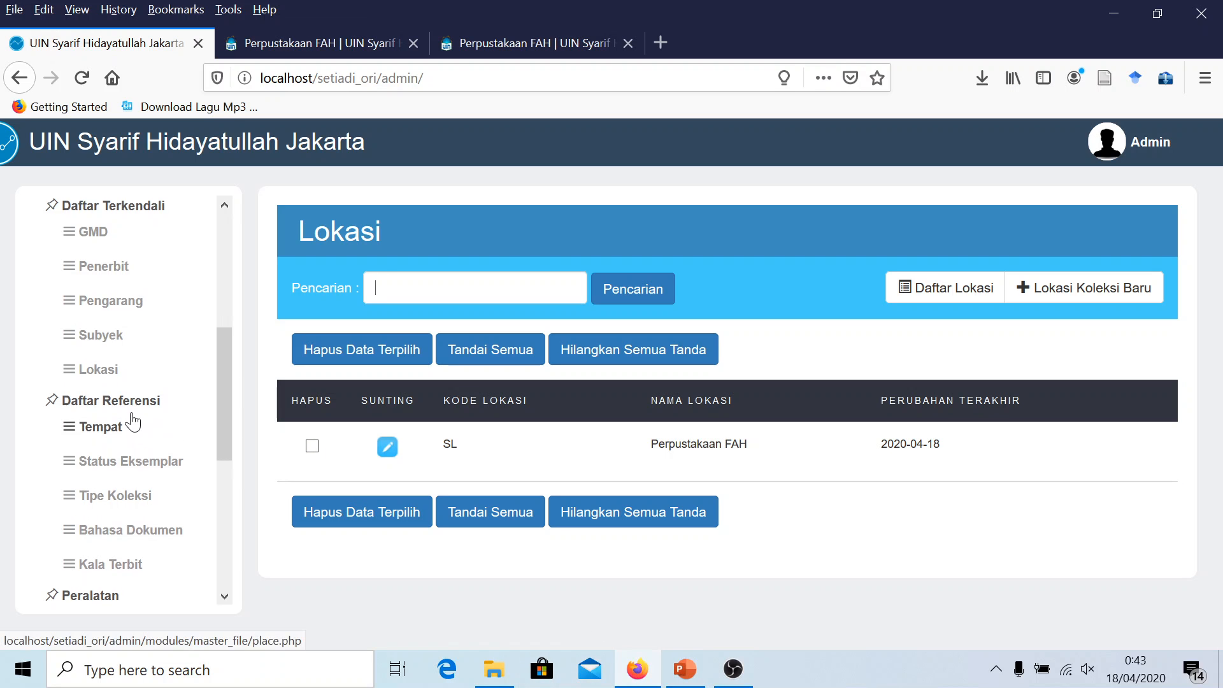
pyautogui.scroll(3, 147, 475)
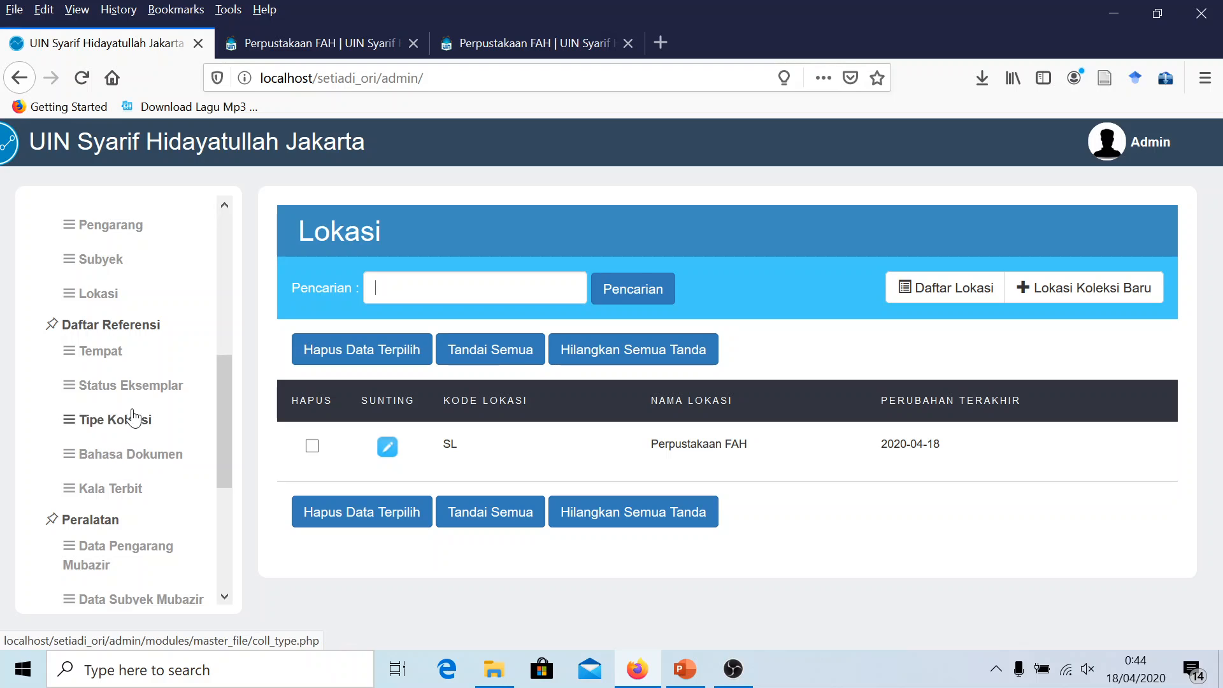
pyautogui.scroll(1, 139, 361)
pyautogui.scroll(2, 134, 344)
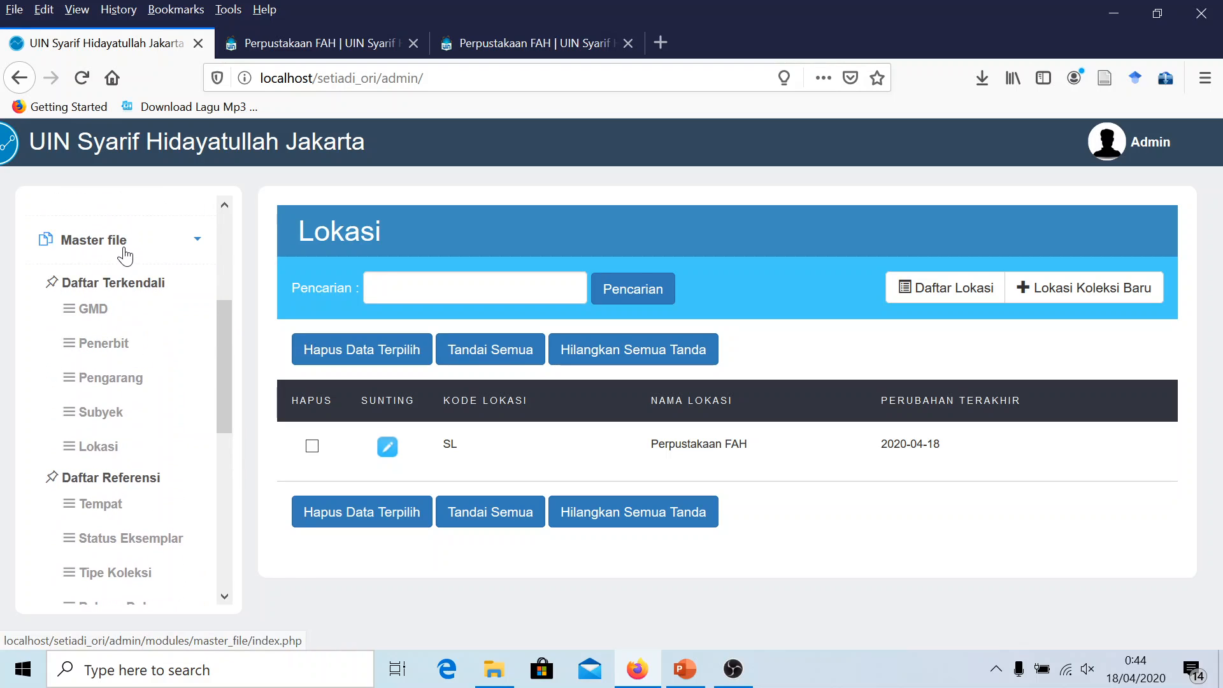
pyautogui.click(144, 249)
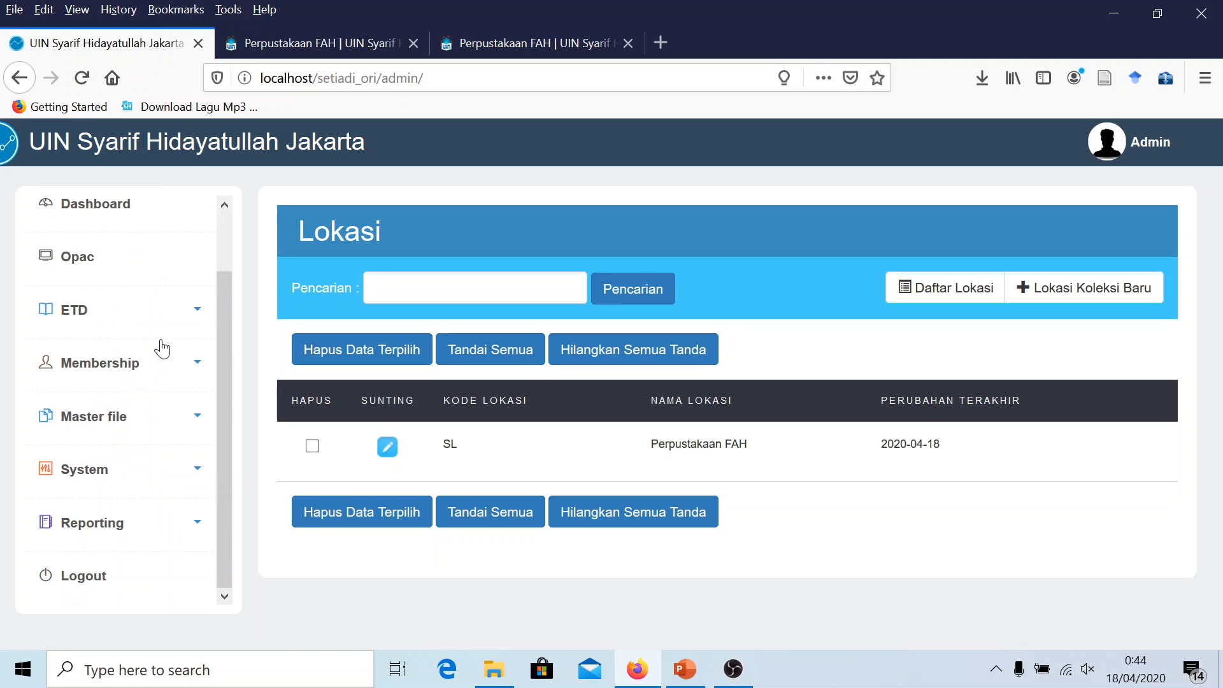
pyautogui.click(181, 425)
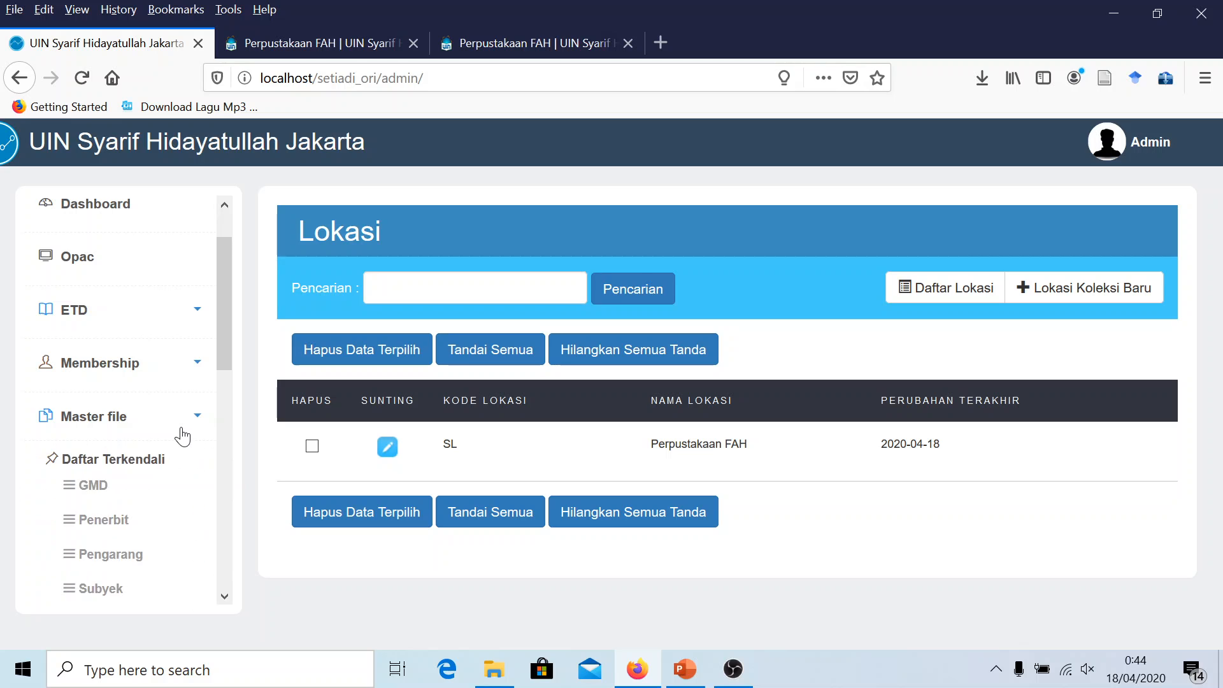
pyautogui.scroll(-4, 172, 450)
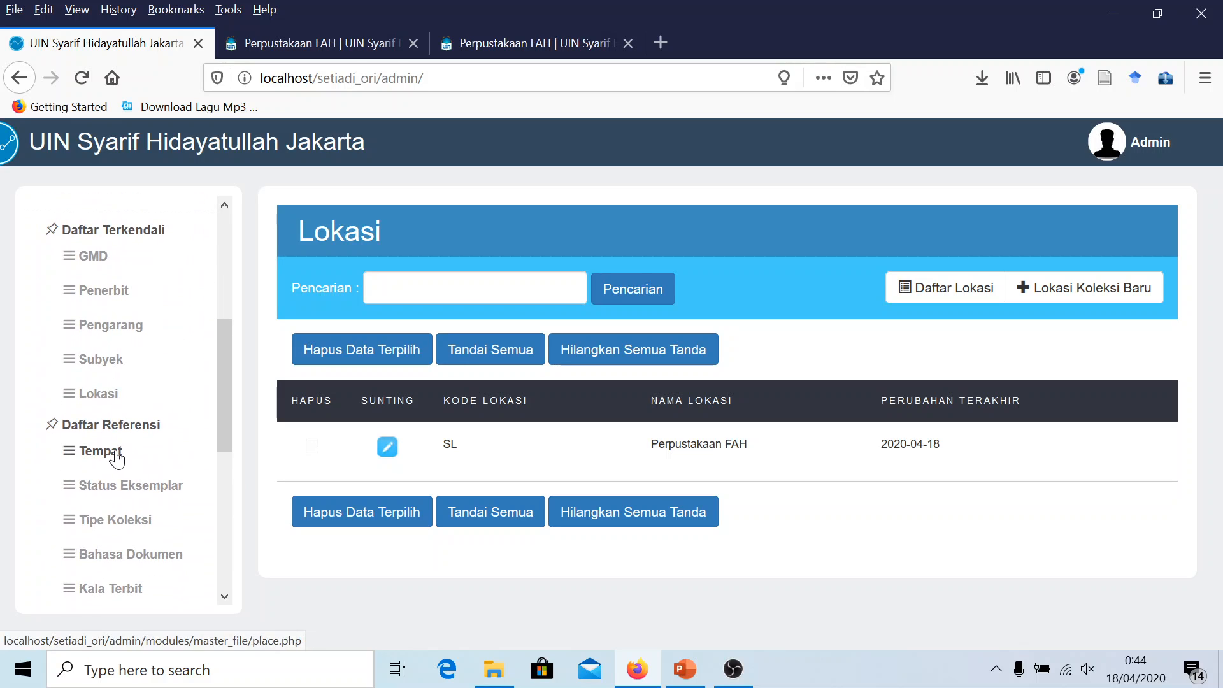
pyautogui.click(116, 453)
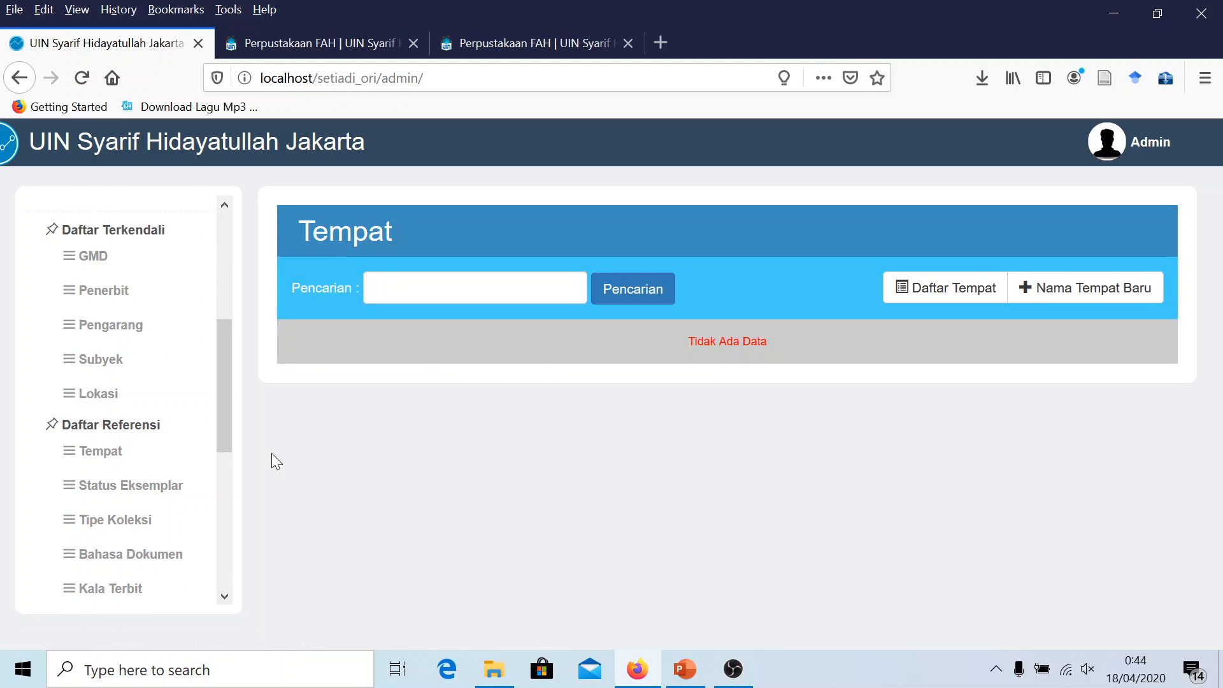
# Open the Lokasi list under Daftar Terkendali, showing SL as Perpustakaan FAH
pyautogui.scroll(-2, 121, 440)
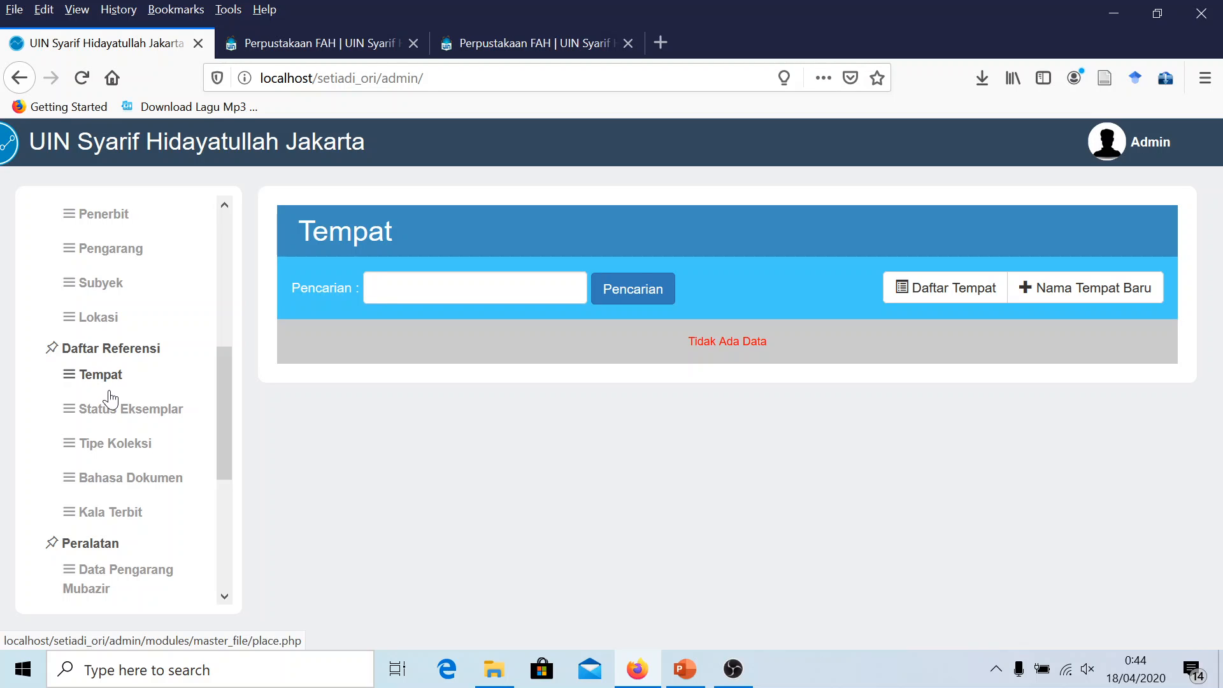
pyautogui.scroll(-2, 134, 427)
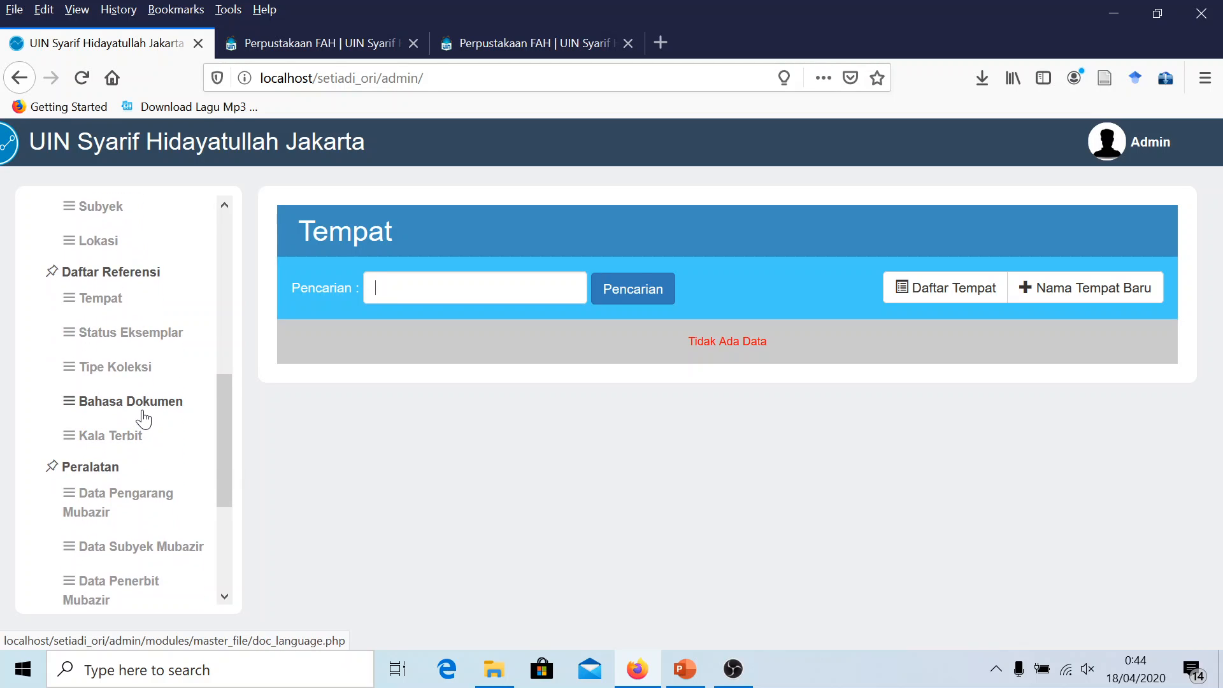
pyautogui.scroll(-2, 143, 420)
pyautogui.scroll(2, 145, 418)
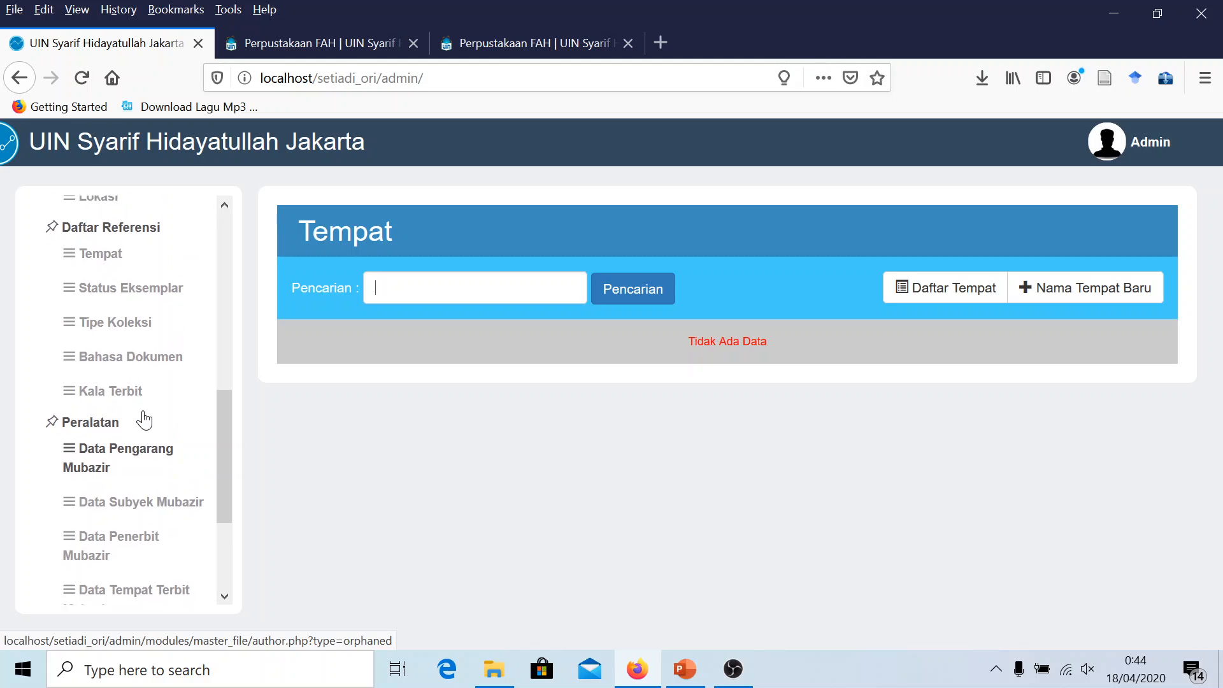
pyautogui.scroll(-2, 153, 412)
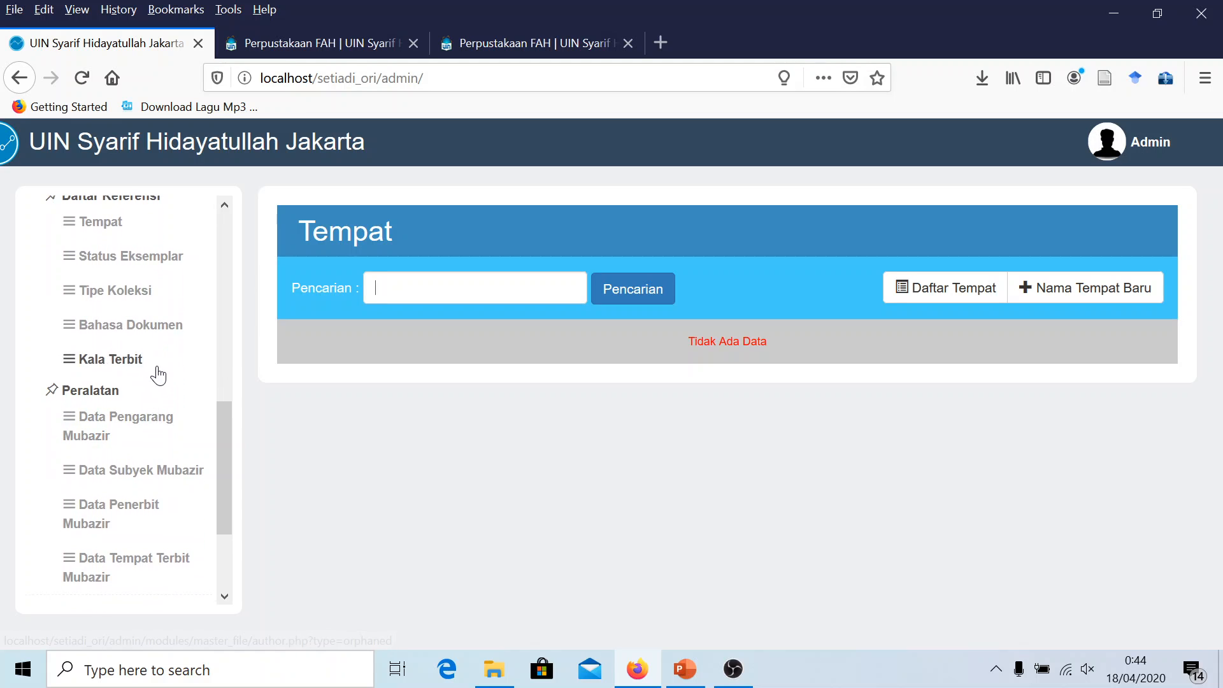
pyautogui.scroll(2, 155, 376)
pyautogui.scroll(2, 135, 290)
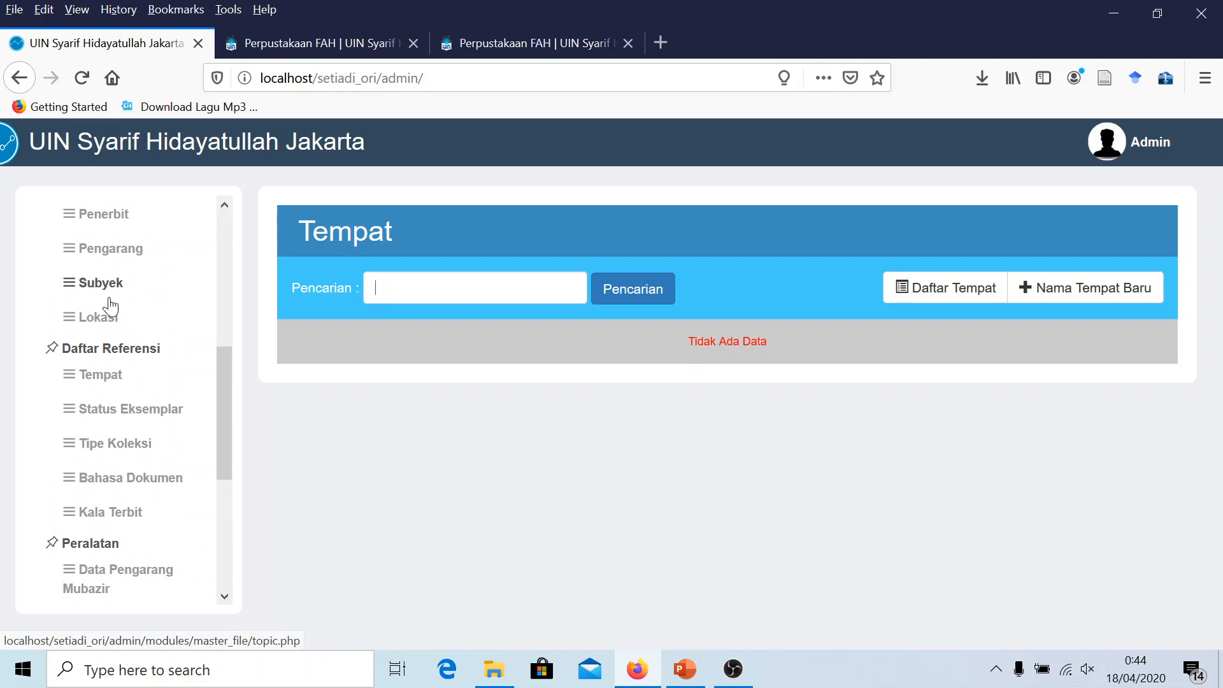
pyautogui.click(97, 315)
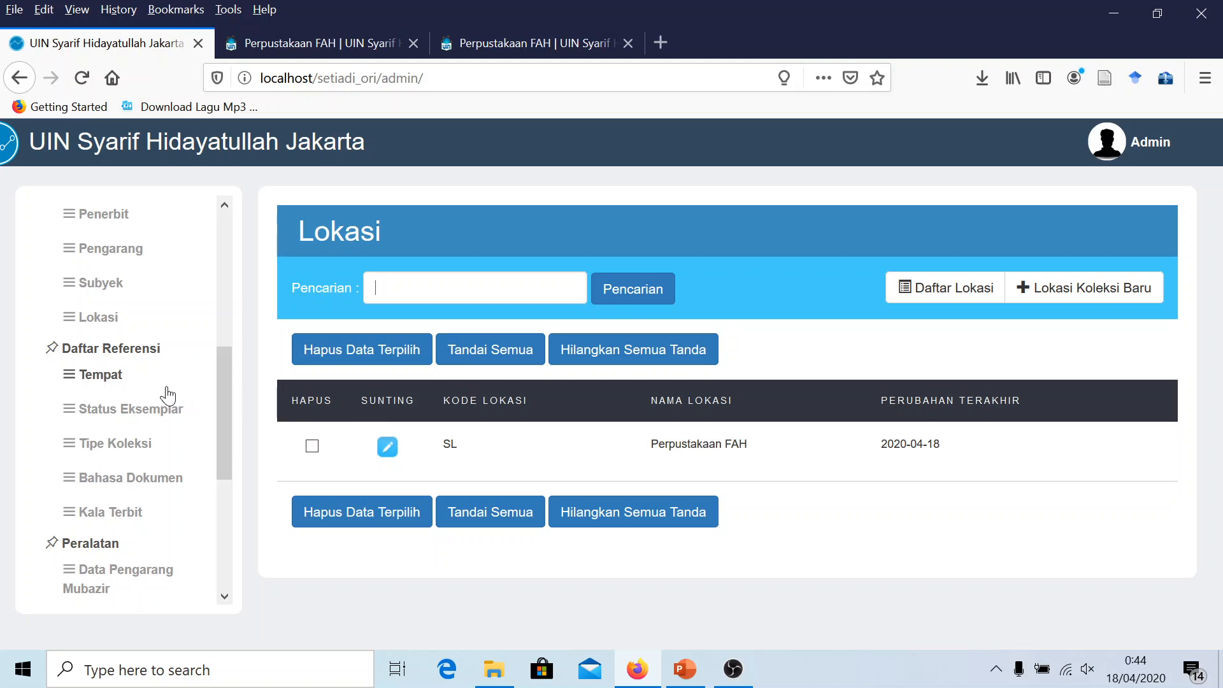
pyautogui.scroll(5, 164, 396)
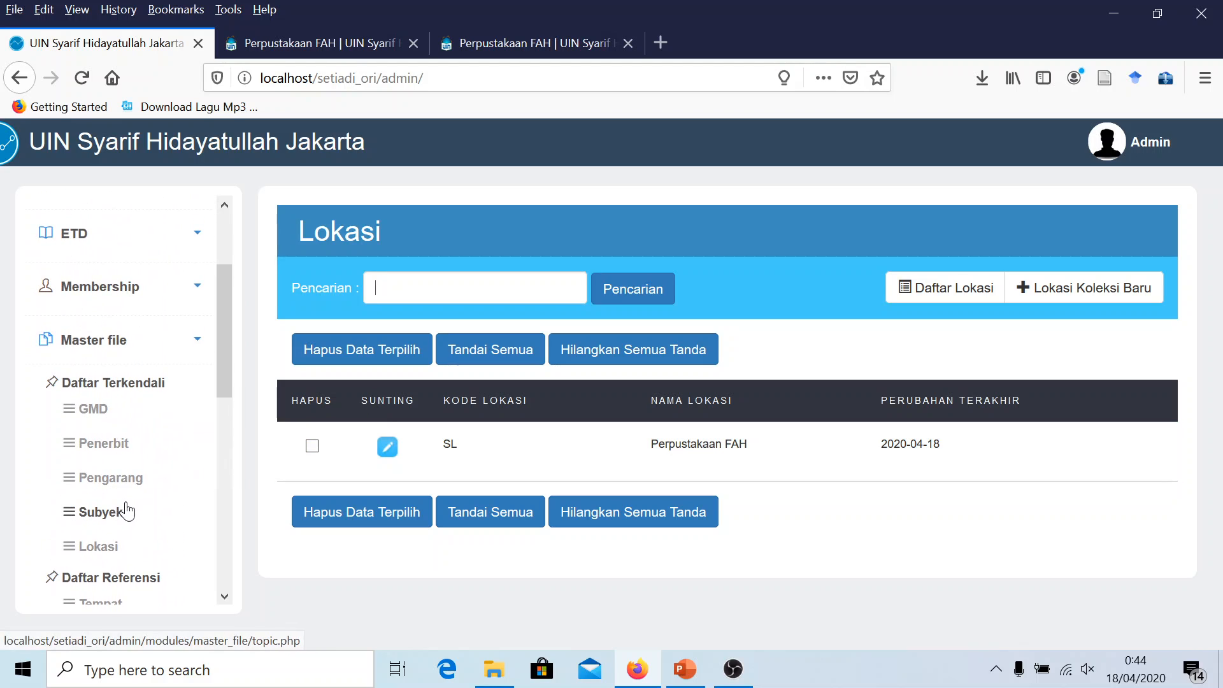
pyautogui.scroll(-2, 124, 510)
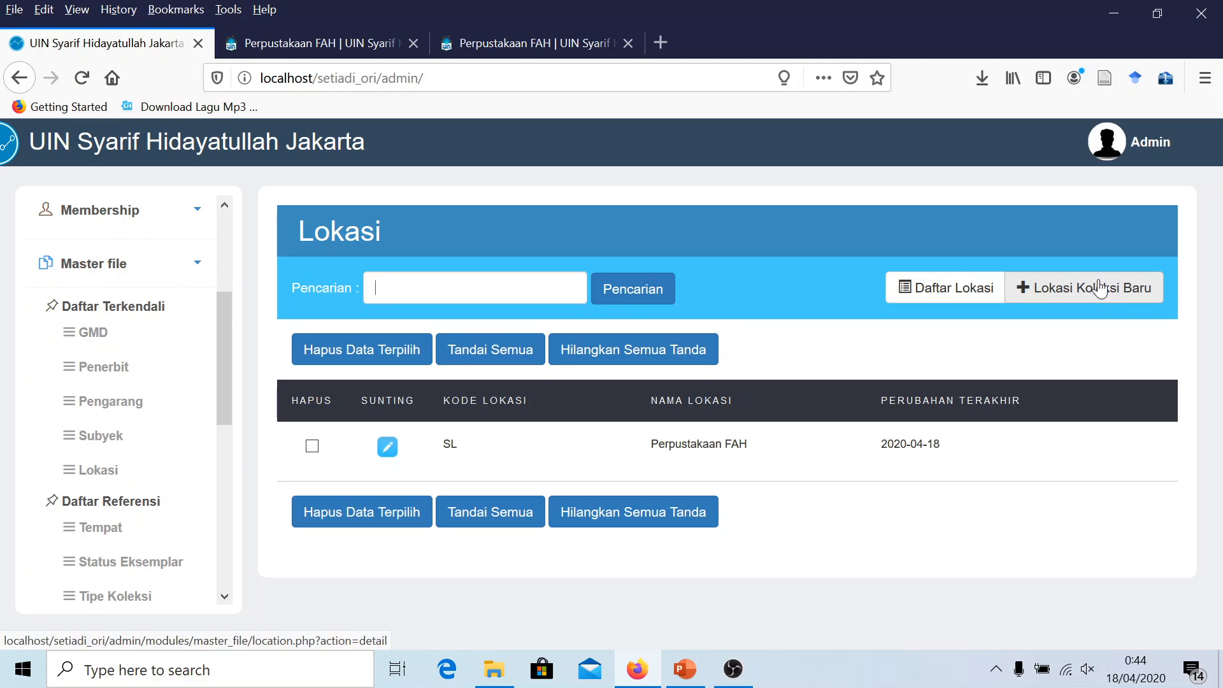
# Mark the checklist line 'Ubah lokasi perpustakaan' with yellow highlight and red font color
pyautogui.click(686, 669)
pyautogui.moveTo(708, 505); pyautogui.dragTo(451, 504)
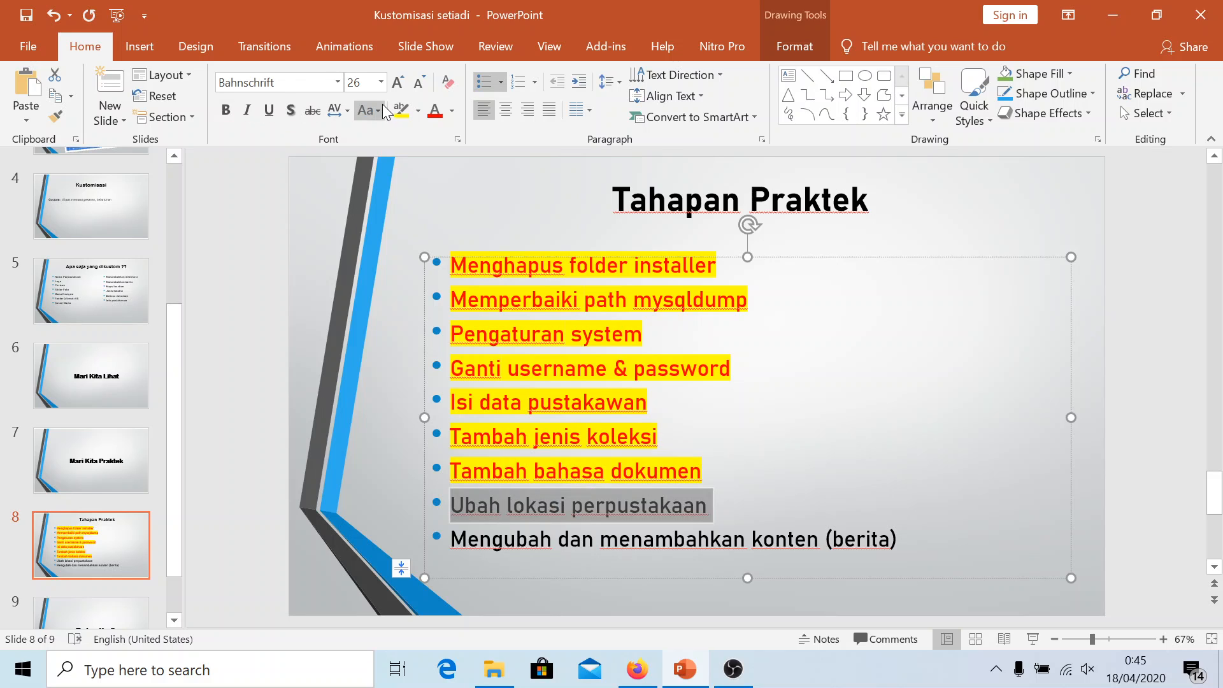
pyautogui.click(401, 110)
pyautogui.moveTo(709, 504); pyautogui.dragTo(450, 505)
pyautogui.click(433, 118)
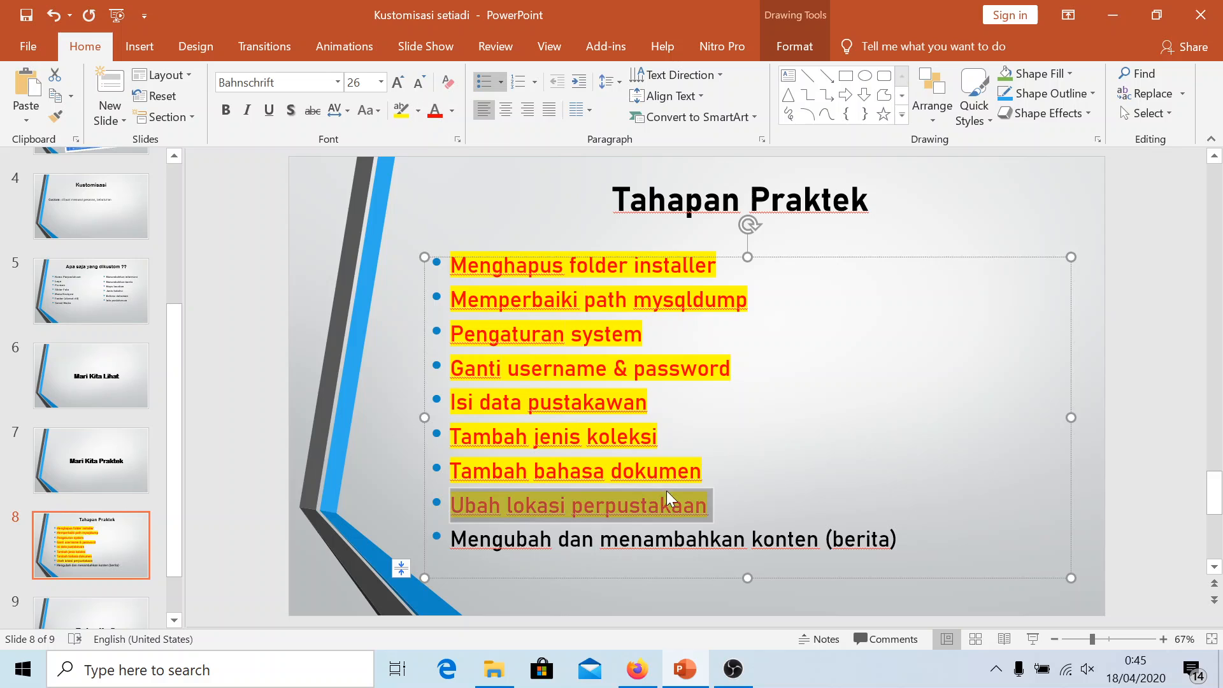
pyautogui.click(708, 505)
pyautogui.scroll(-1, 693, 503)
pyautogui.scroll(1, 665, 450)
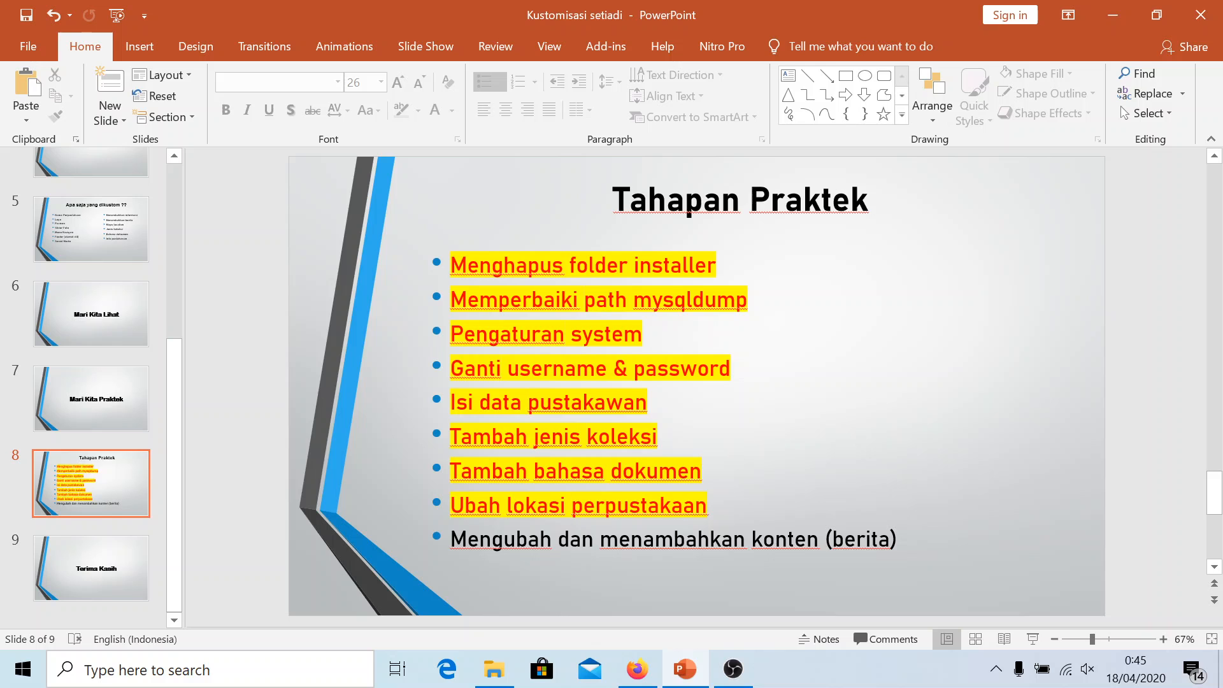
# Open the Model Pengembangan Open Source article from the public OPAC slider
pyautogui.click(637, 669)
pyautogui.click(266, 37)
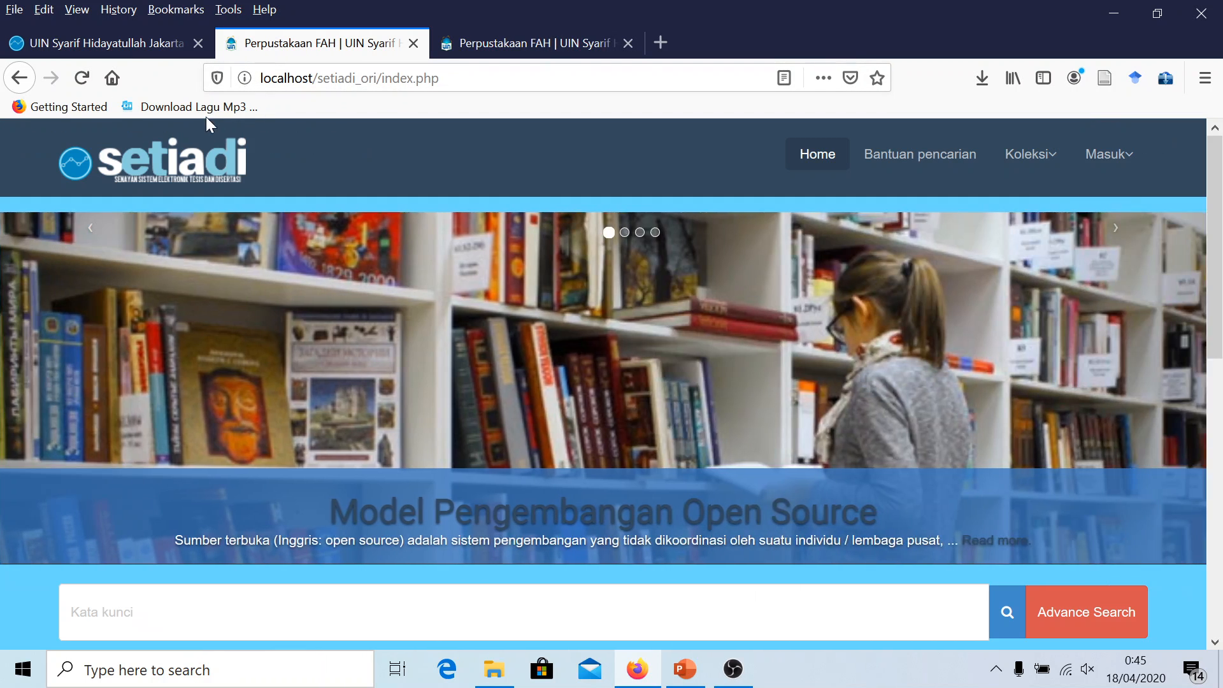
pyautogui.scroll(-1, 403, 349)
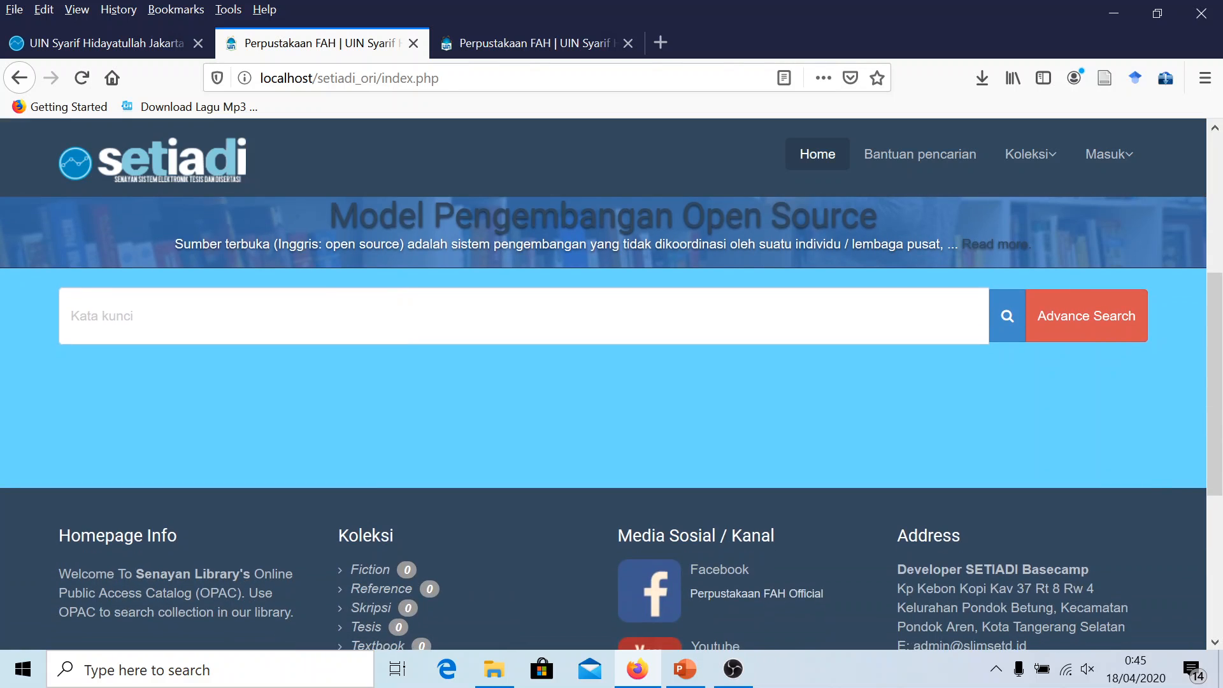
pyautogui.scroll(3, 612, 386)
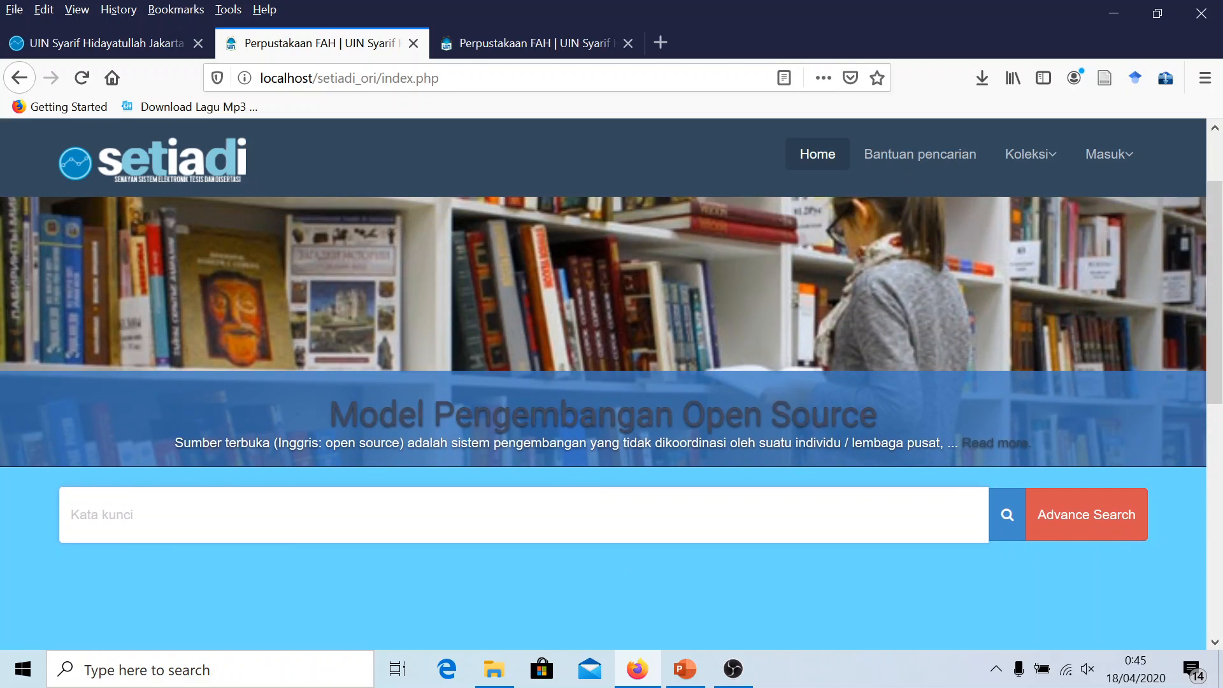
pyautogui.click(514, 423)
pyautogui.scroll(-3, 491, 407)
pyautogui.scroll(3, 469, 400)
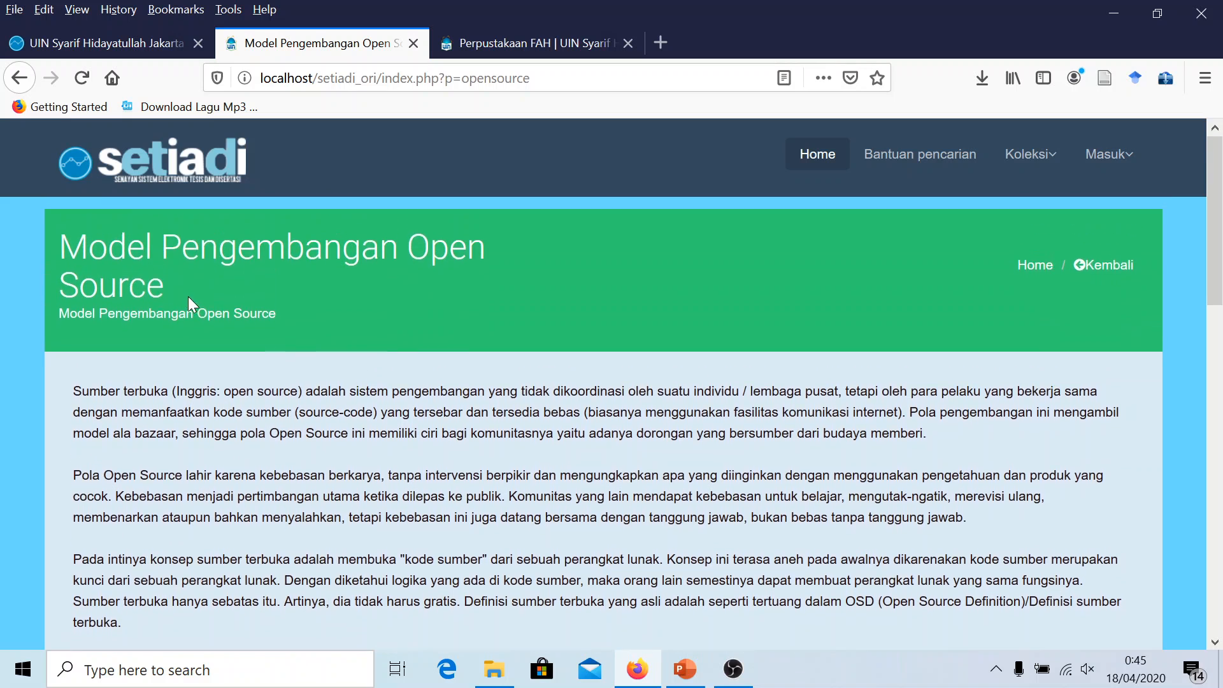
pyautogui.scroll(-3, 380, 429)
pyautogui.scroll(3, 348, 399)
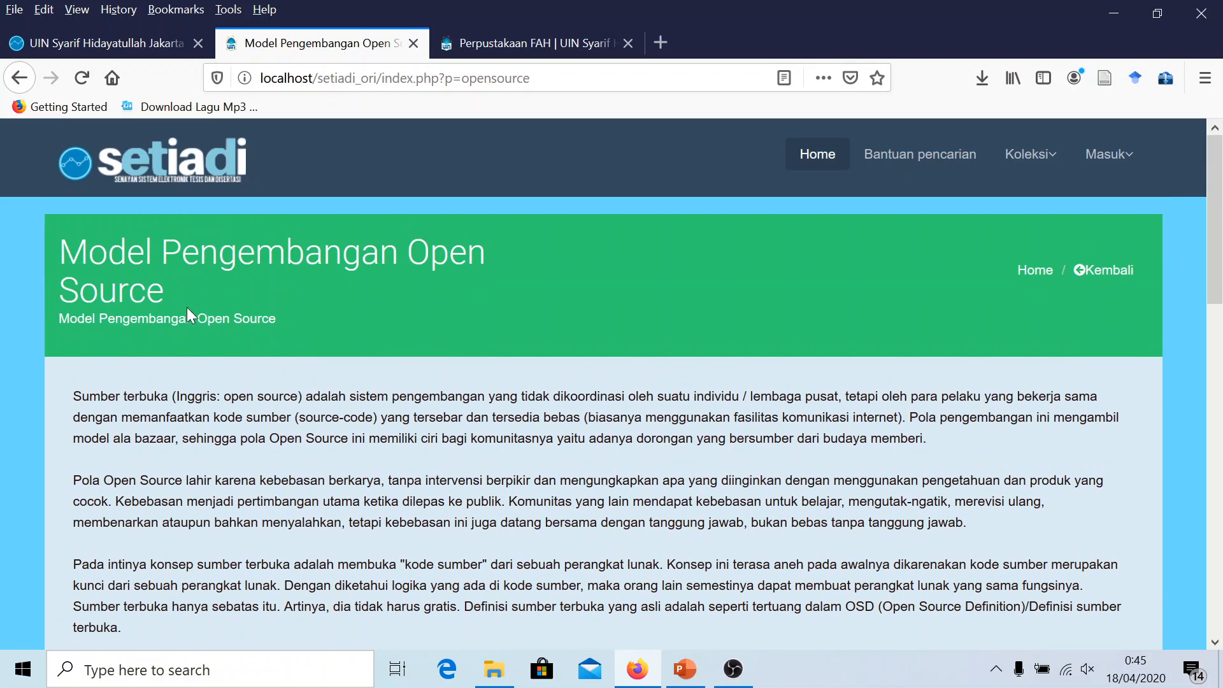
# Return to the OPAC home page via the setiadi logo
pyautogui.click(127, 165)
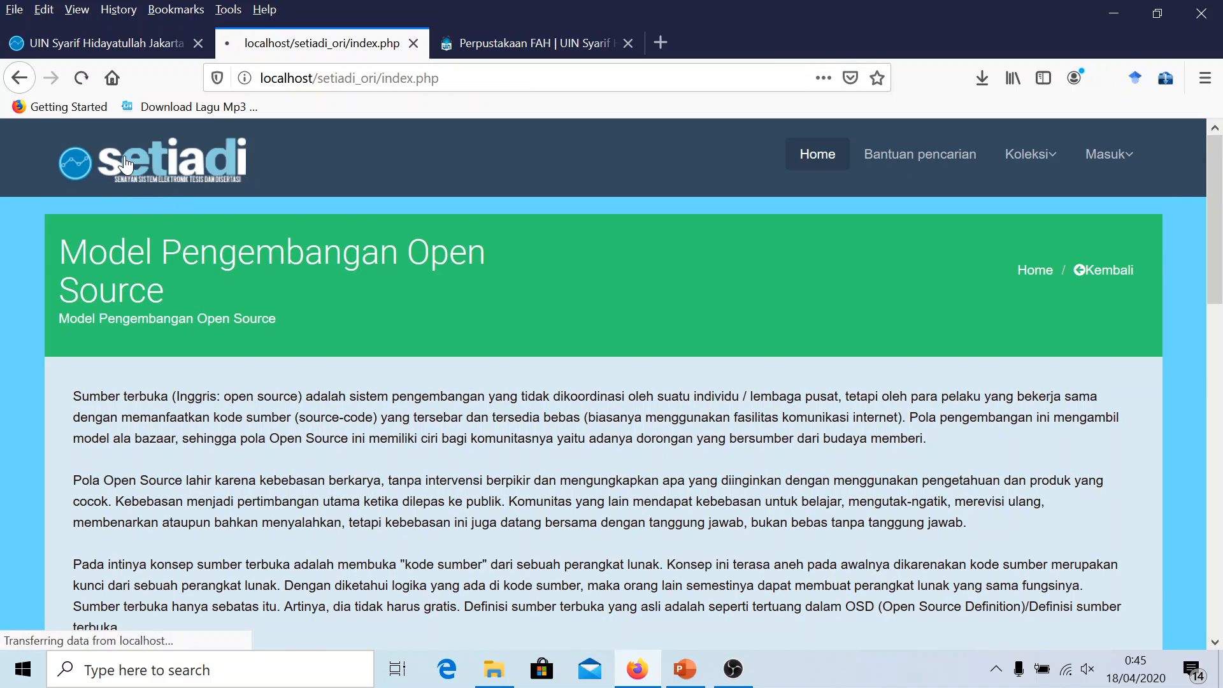
pyautogui.scroll(-2, 413, 383)
pyautogui.click(408, 515)
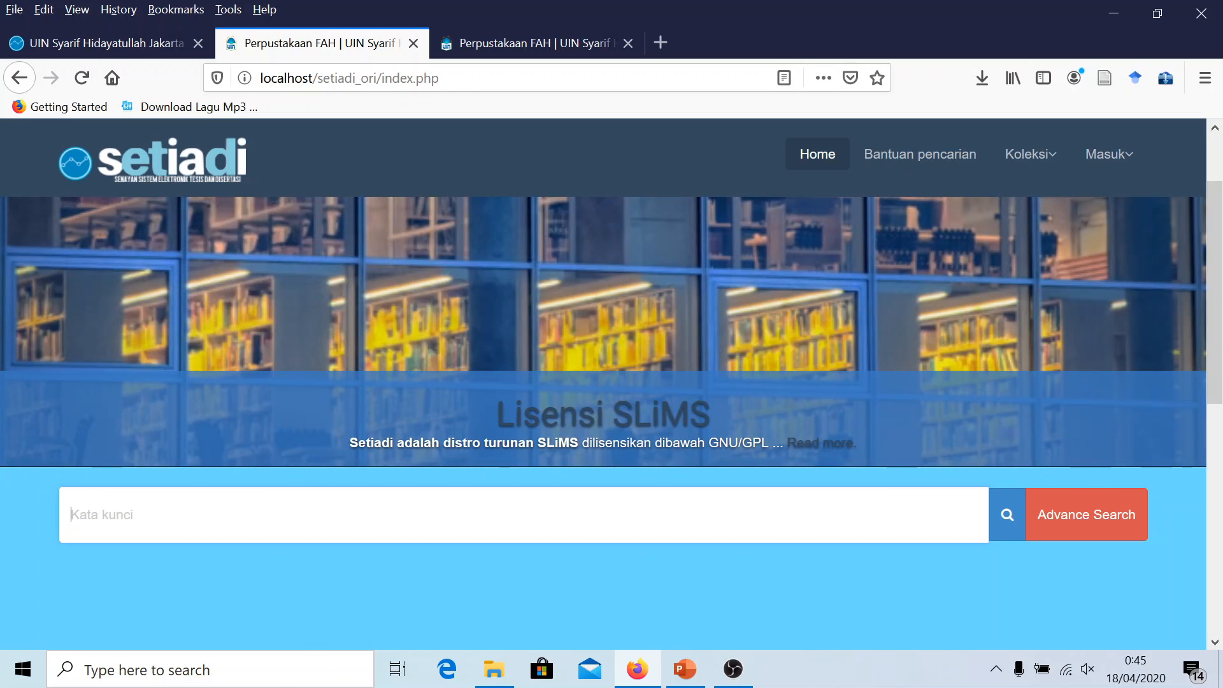
# Switch back to the admin tab and expand the System section of the sidebar
pyautogui.click(121, 42)
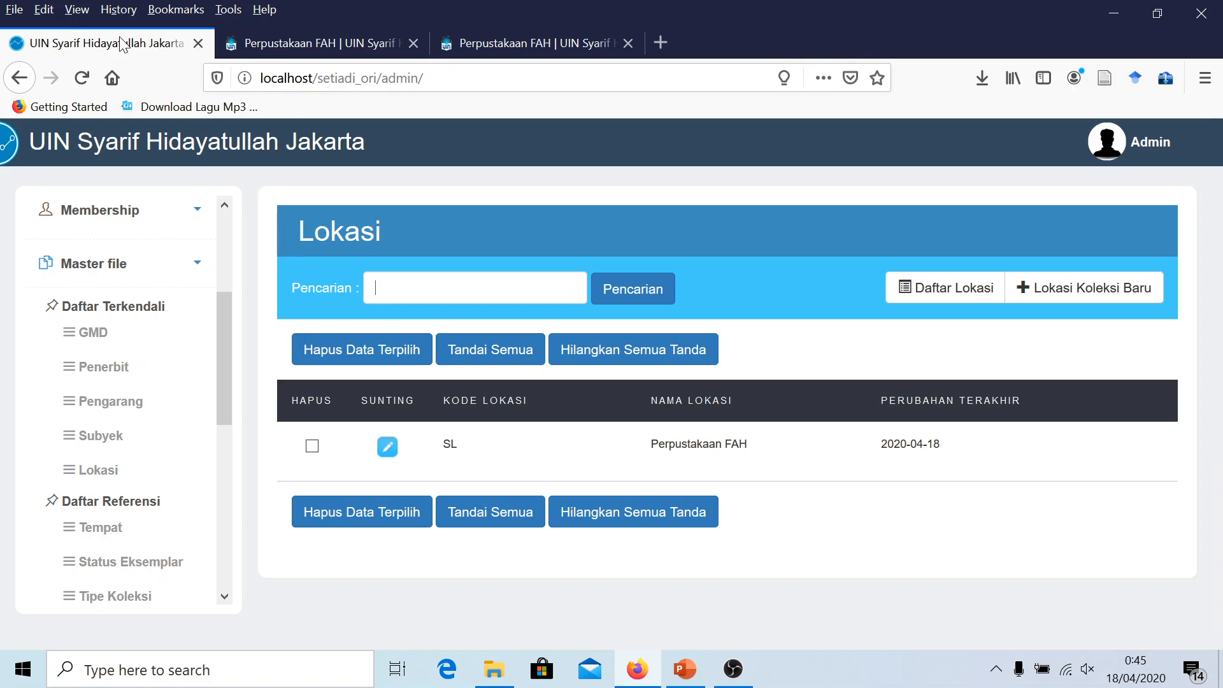
pyautogui.scroll(-2, 170, 424)
pyautogui.scroll(2, 165, 357)
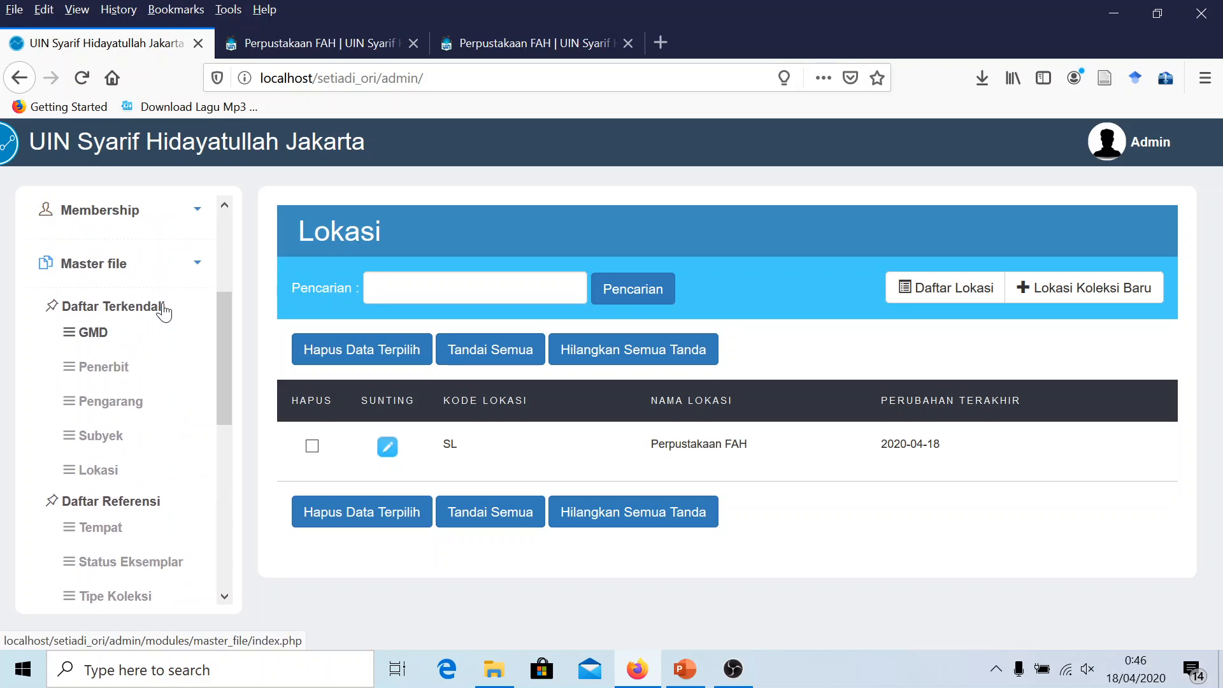
pyautogui.scroll(3, 164, 311)
pyautogui.scroll(-4, 161, 309)
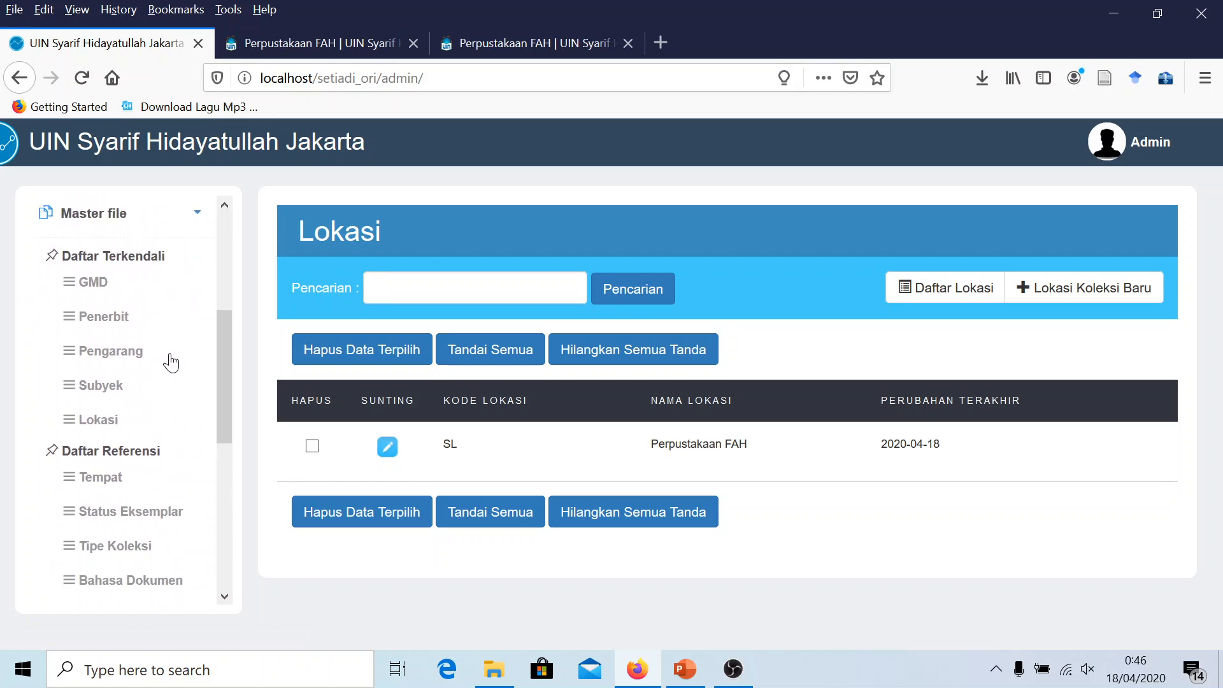
pyautogui.scroll(-2, 171, 366)
pyautogui.scroll(4, 172, 354)
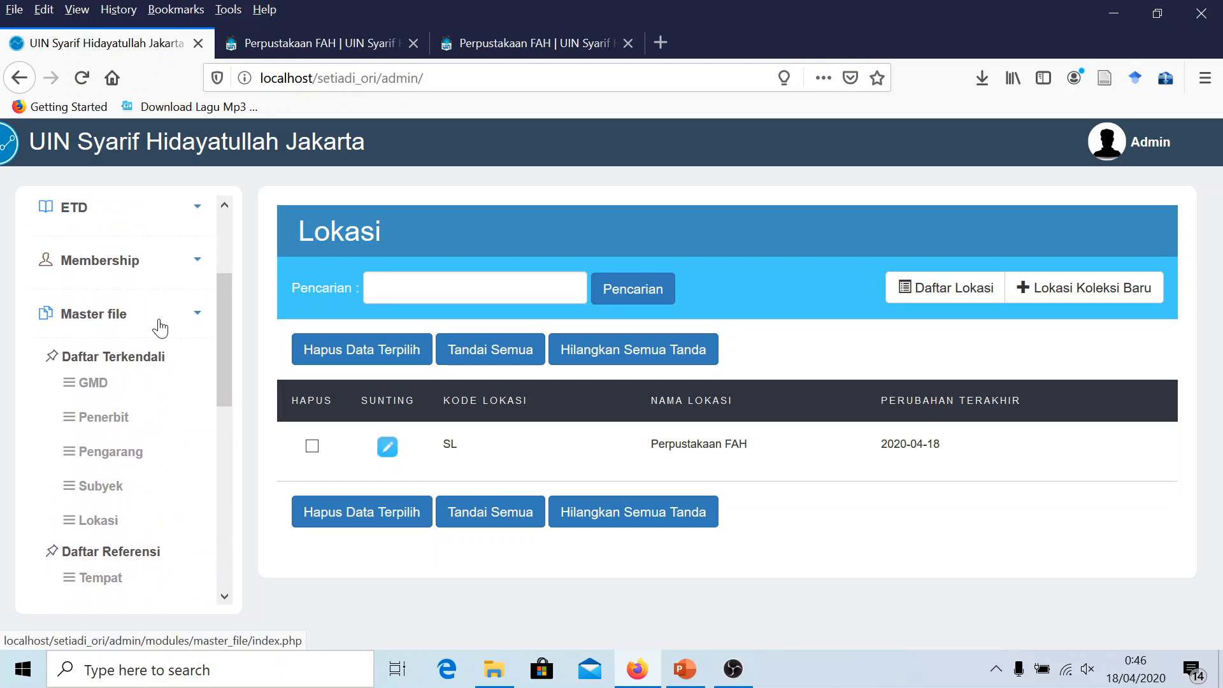
pyautogui.scroll(3, 160, 322)
pyautogui.scroll(-2, 163, 338)
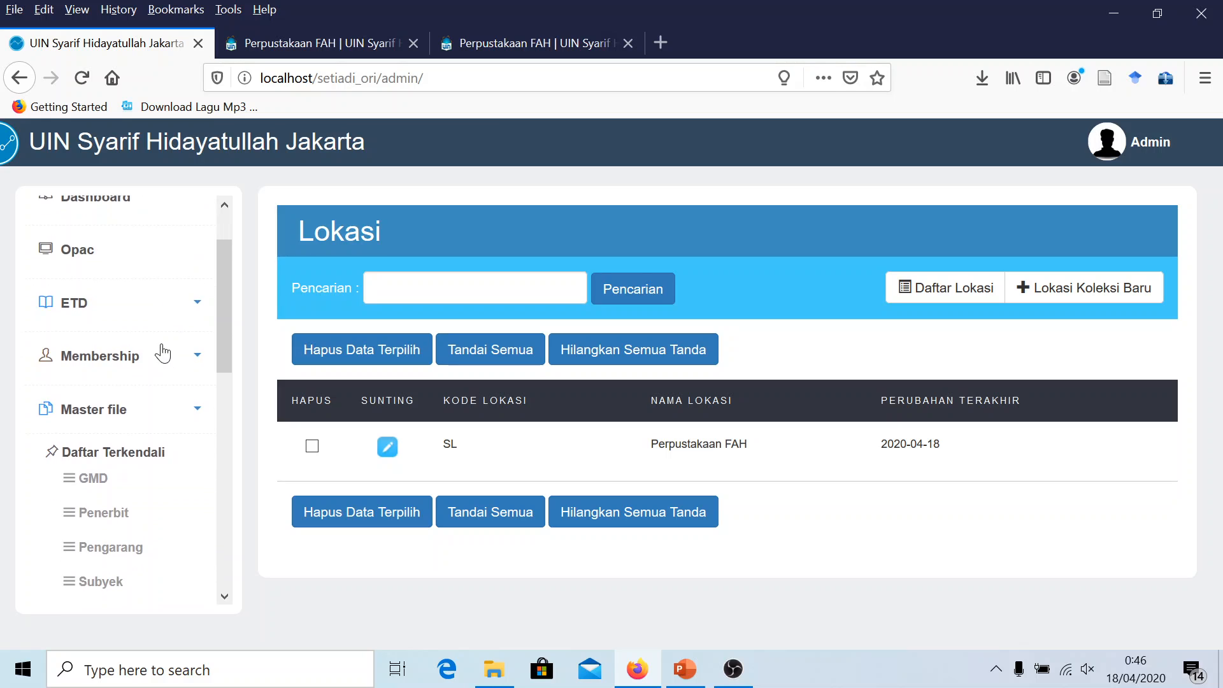
pyautogui.scroll(-8, 163, 352)
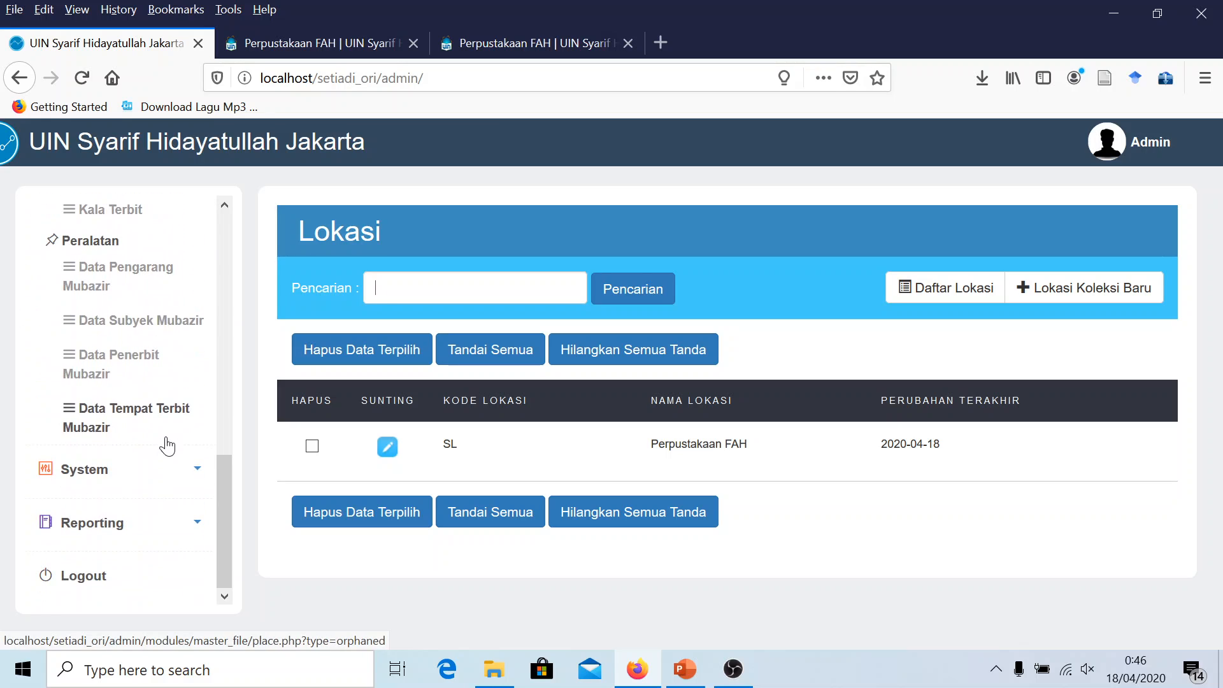
pyautogui.click(171, 471)
# Open Konten, listing Homepage Info, Lisensi SLiMS and Model Pengembangan Open Source
pyautogui.scroll(-4, 164, 385)
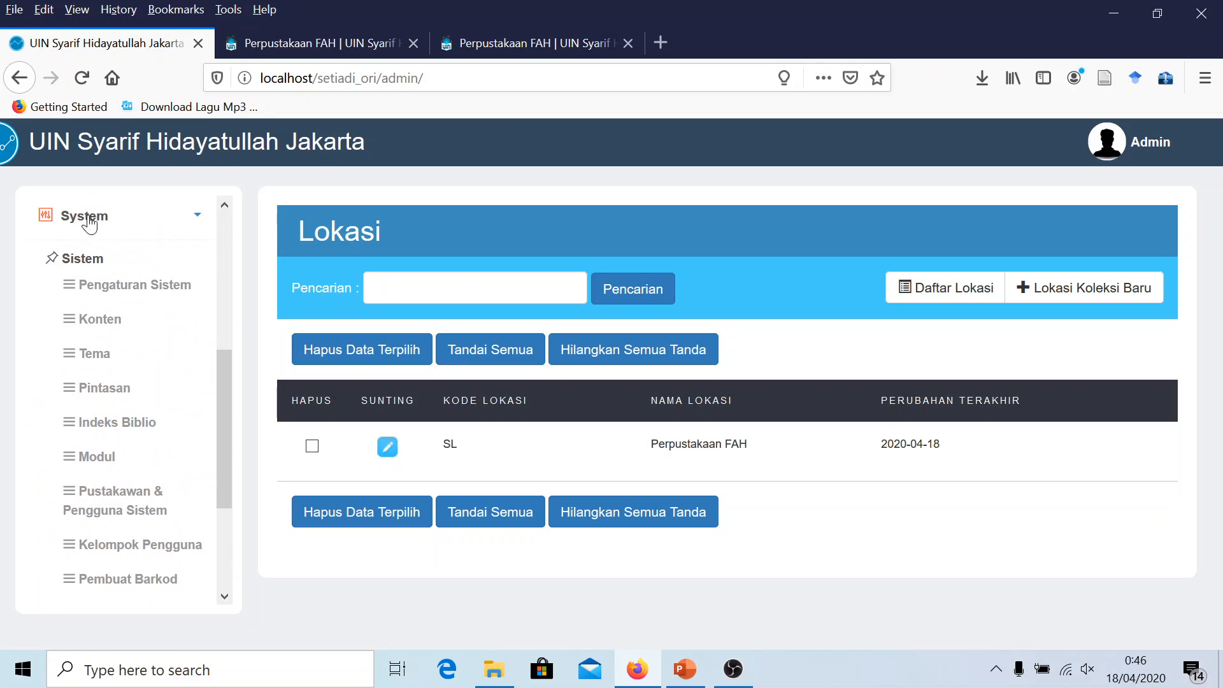
pyautogui.click(99, 319)
pyautogui.scroll(-3, 573, 442)
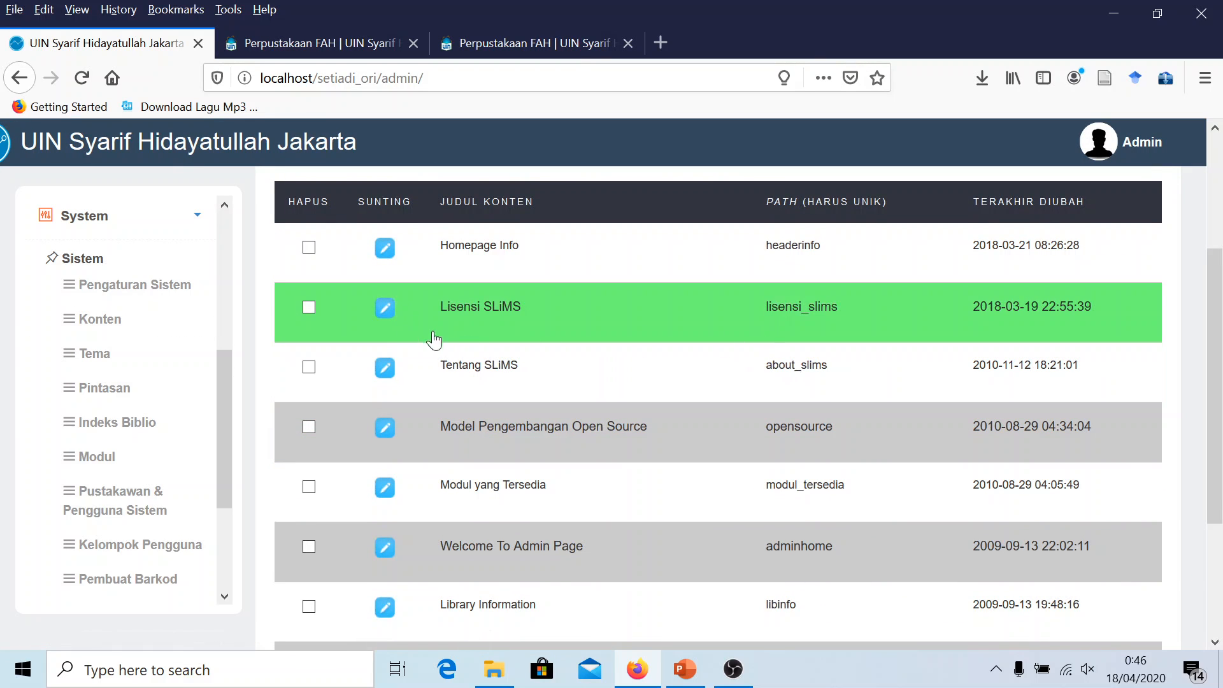
pyautogui.scroll(-1, 446, 413)
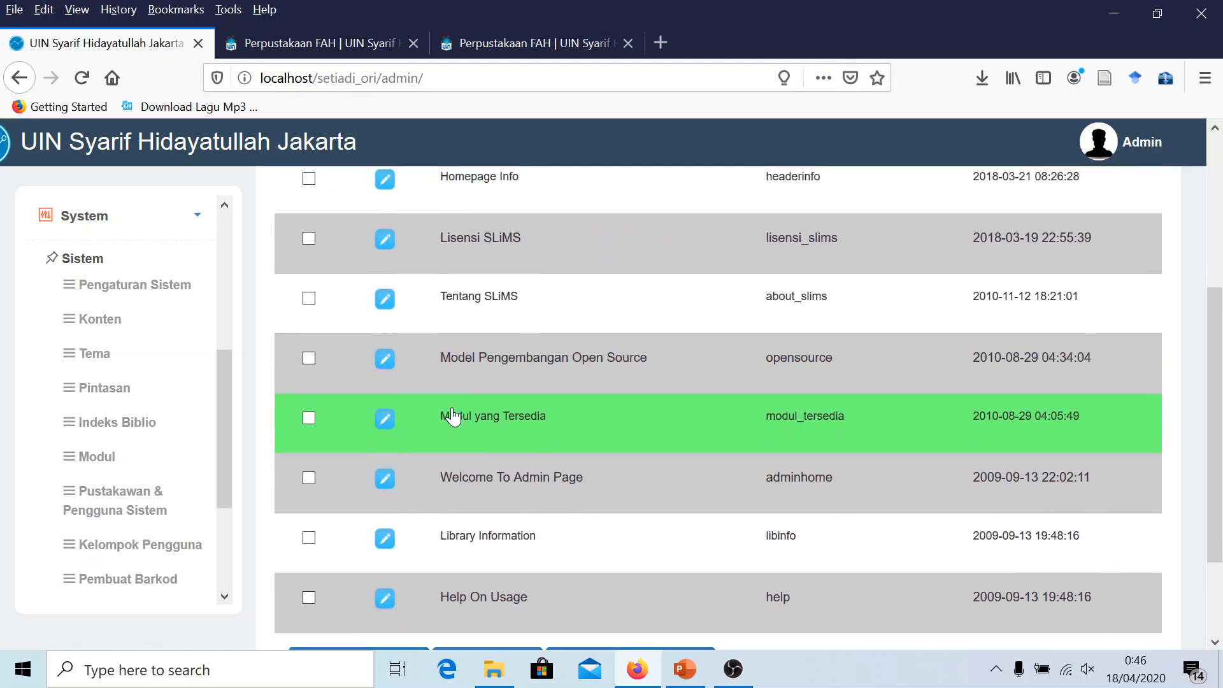
pyautogui.scroll(1, 408, 408)
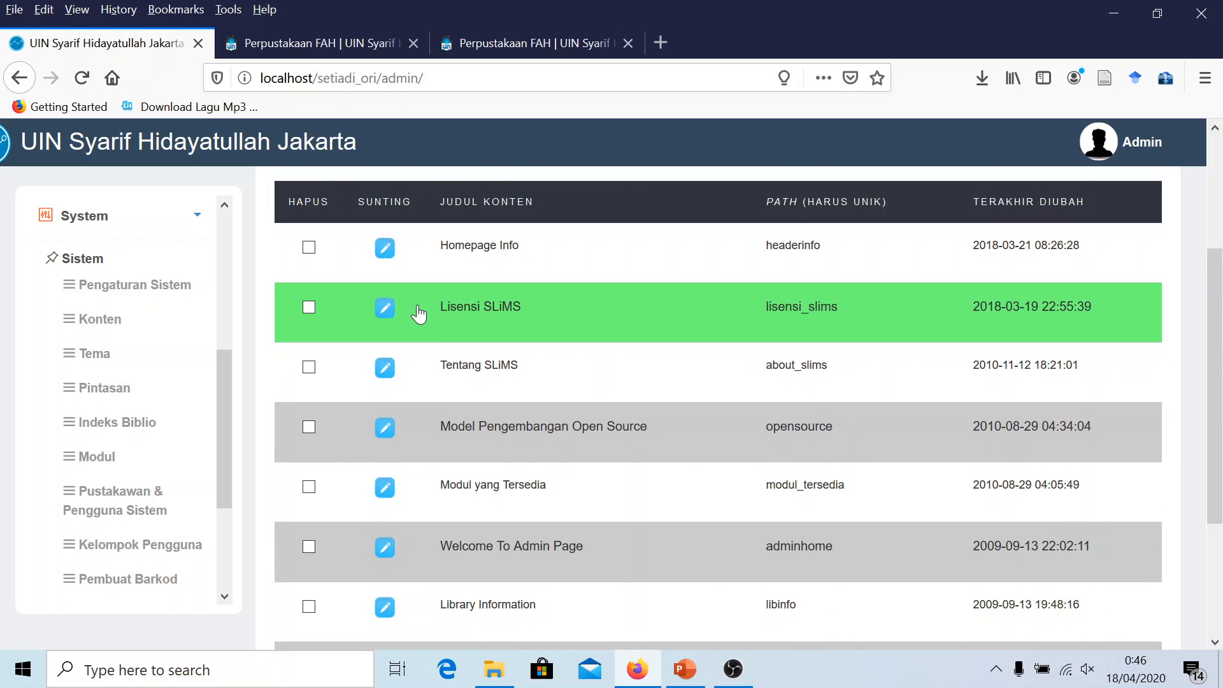
# Open the Lisensi SLiMS entry in edit mode, then return to the Konten list
pyautogui.click(384, 311)
pyautogui.click(1128, 250)
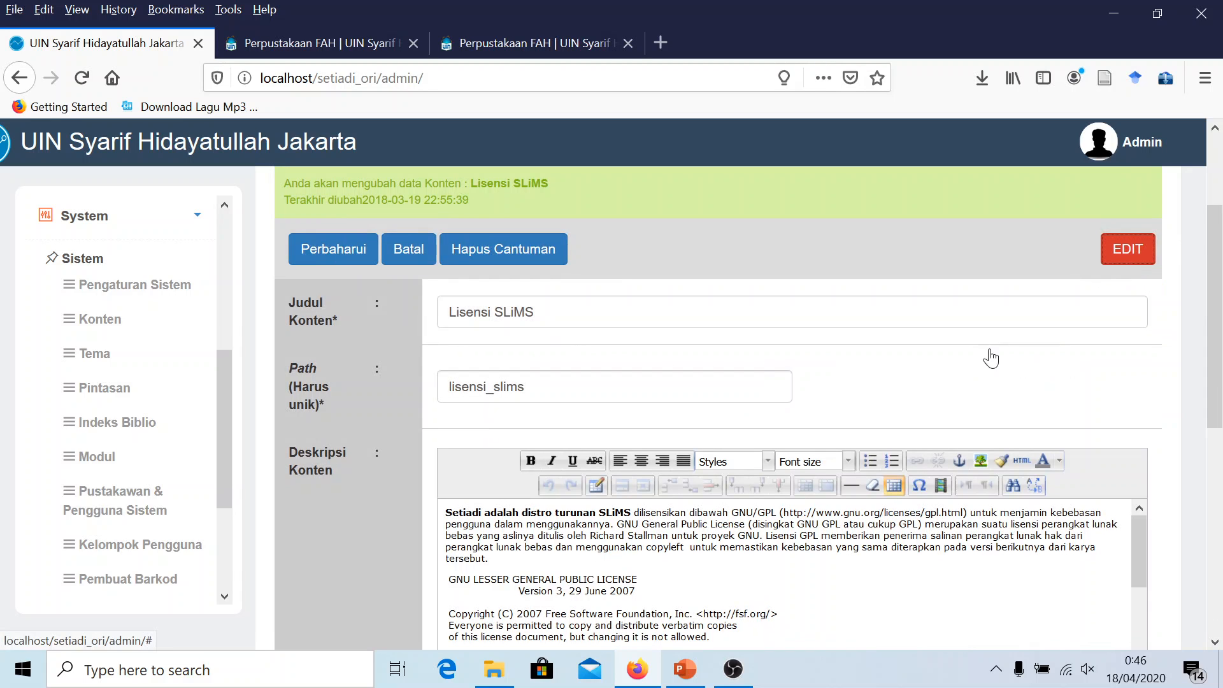
pyautogui.scroll(1, 718, 407)
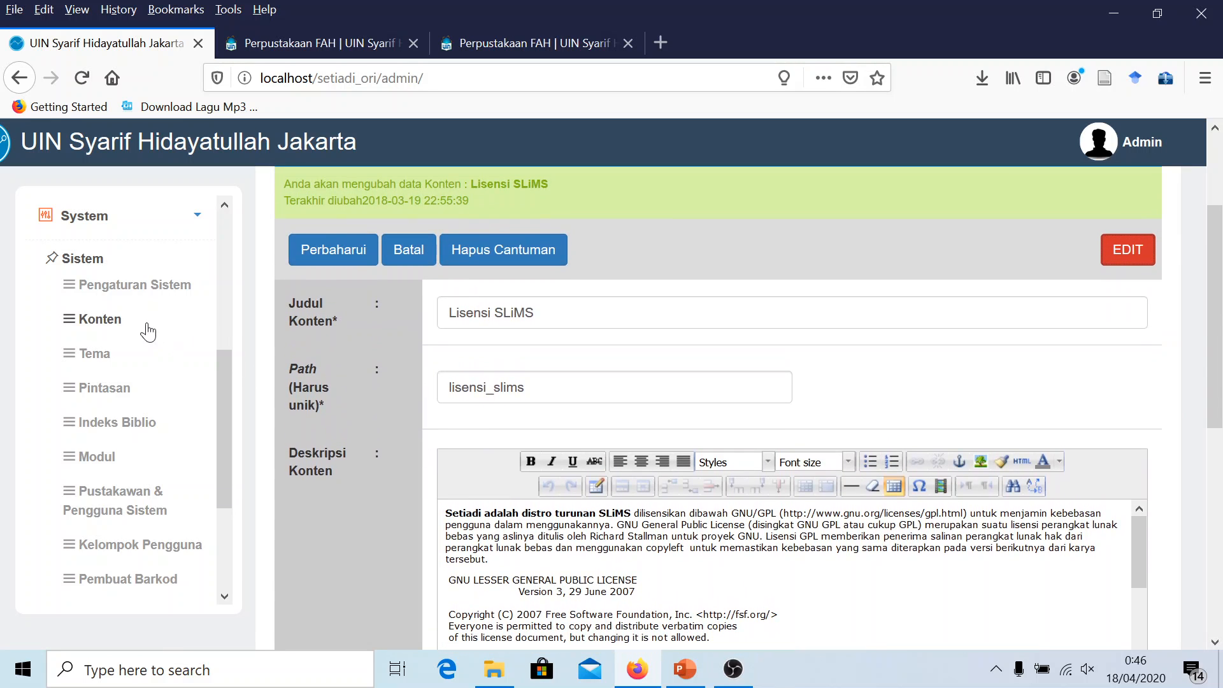
pyautogui.click(91, 356)
pyautogui.click(98, 319)
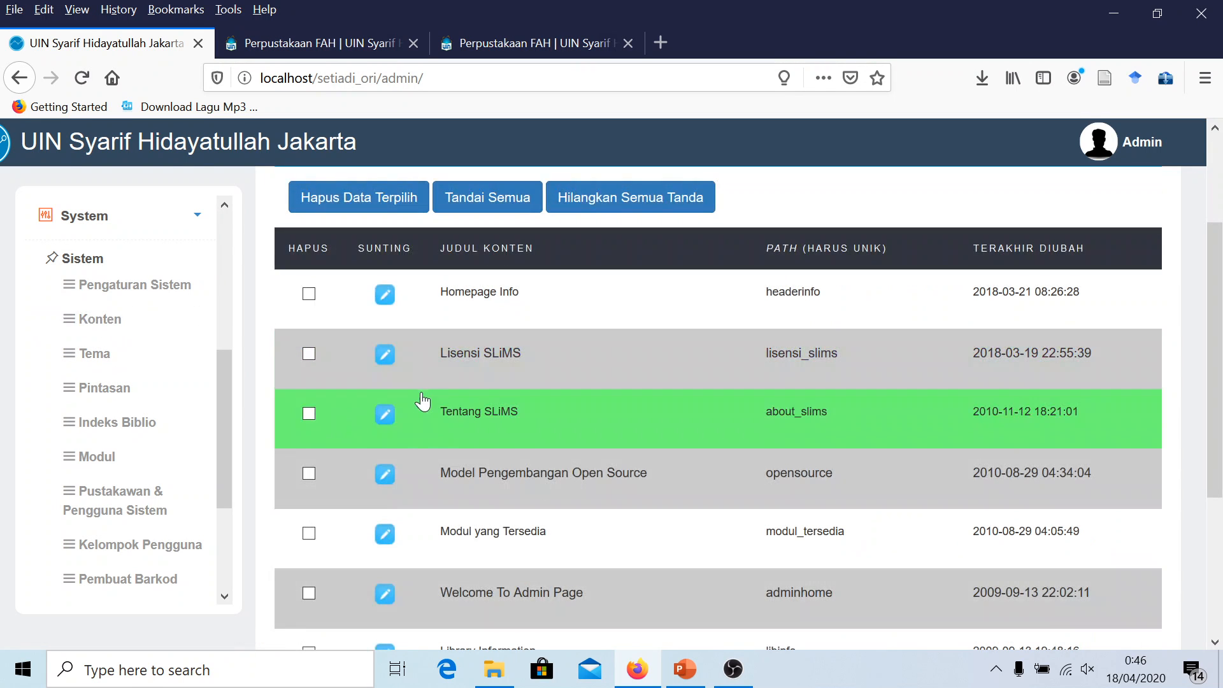
pyautogui.scroll(-2, 422, 401)
pyautogui.scroll(2, 422, 402)
# Select the Homepage Info paragraph on the public OPAC homepage, then return to the admin tab
pyautogui.hotkey('ctrl', 'Tab')
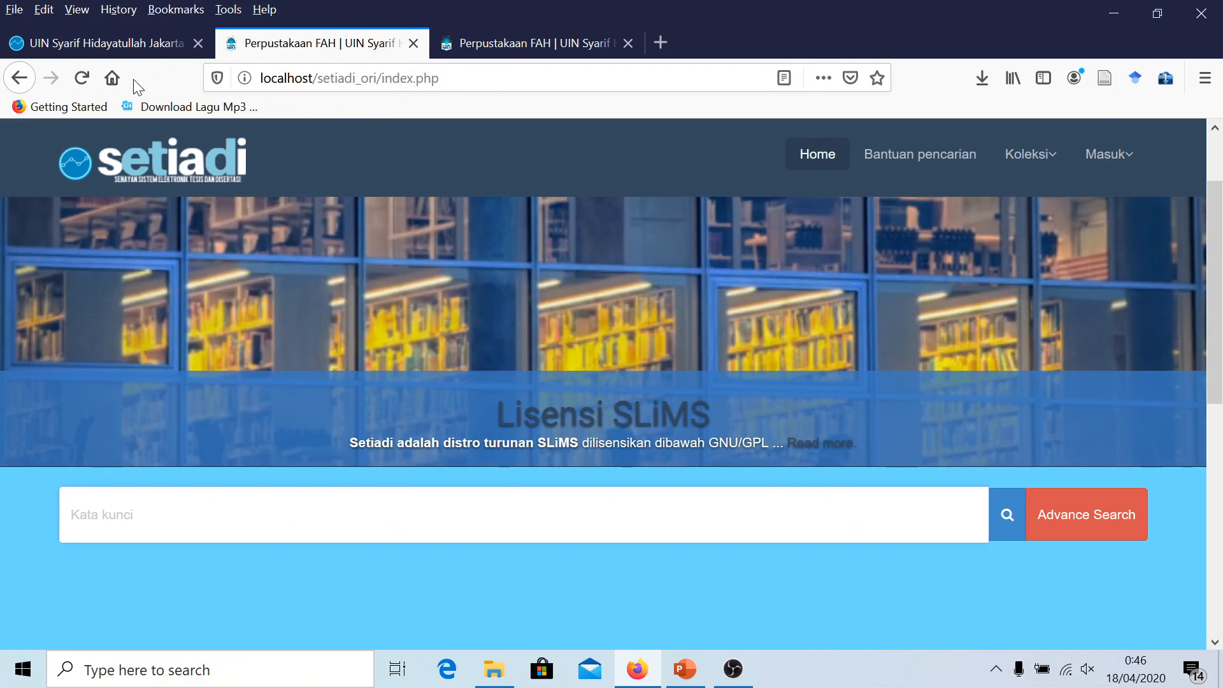
pyautogui.click(145, 43)
pyautogui.click(301, 42)
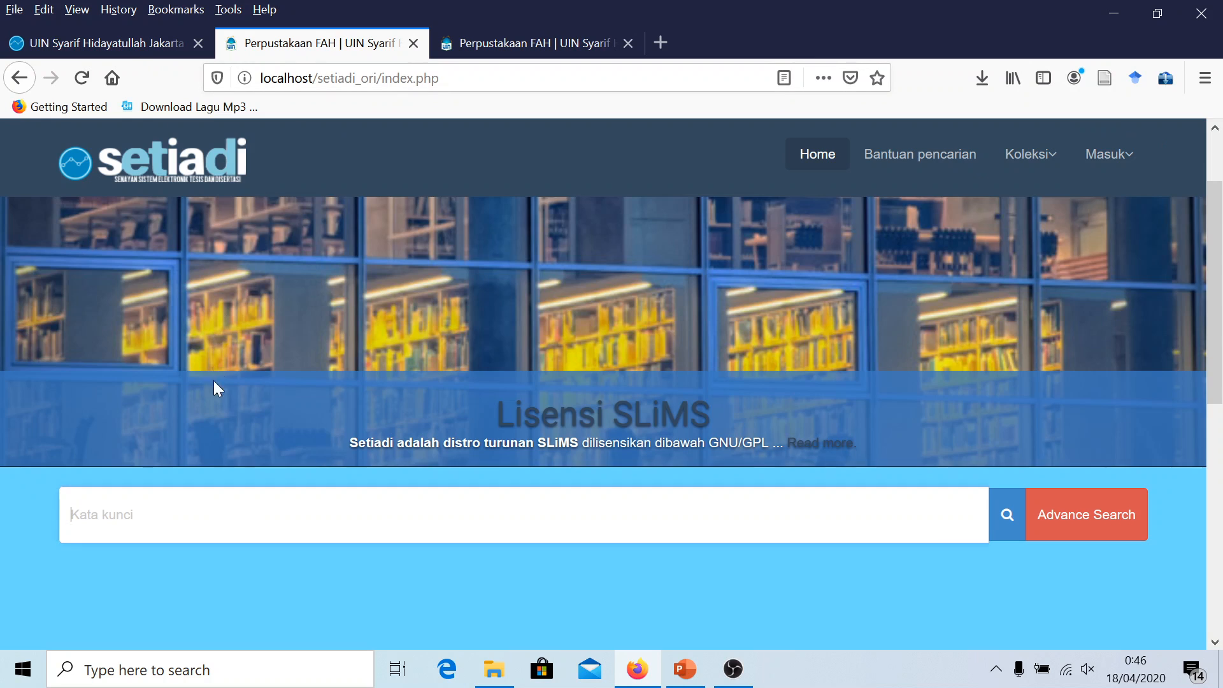
pyautogui.scroll(-5, 273, 434)
pyautogui.scroll(2, 263, 434)
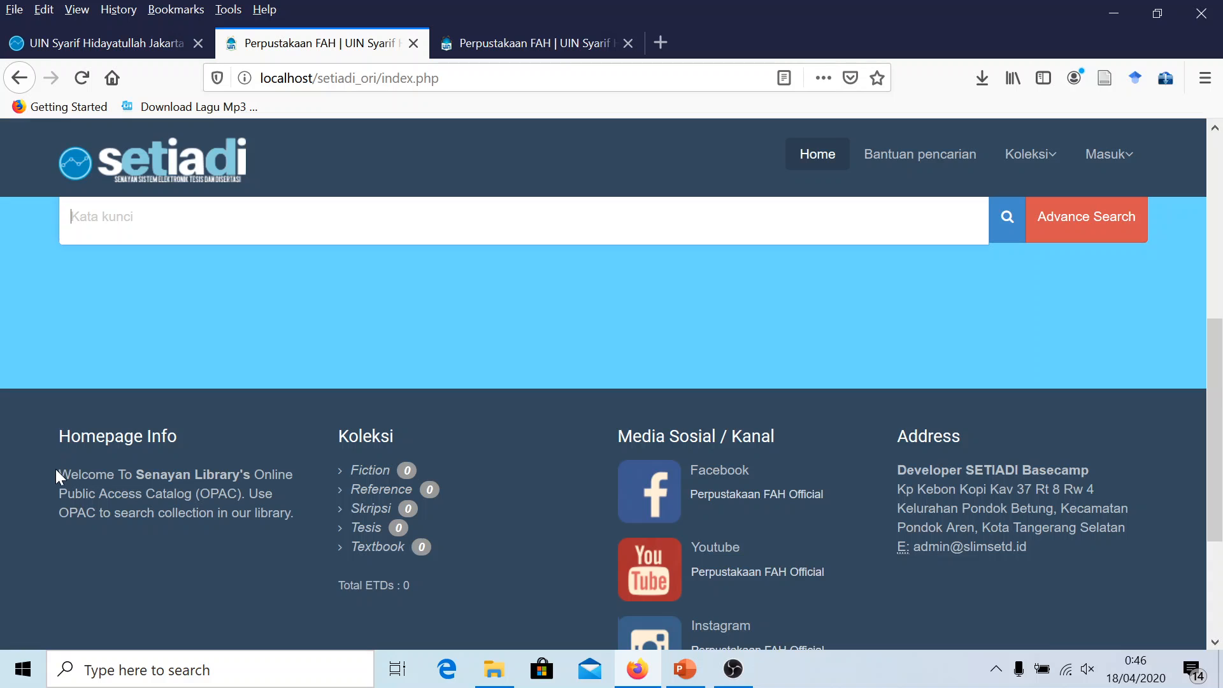
pyautogui.moveTo(59, 474); pyautogui.dragTo(290, 514)
pyautogui.click(290, 513)
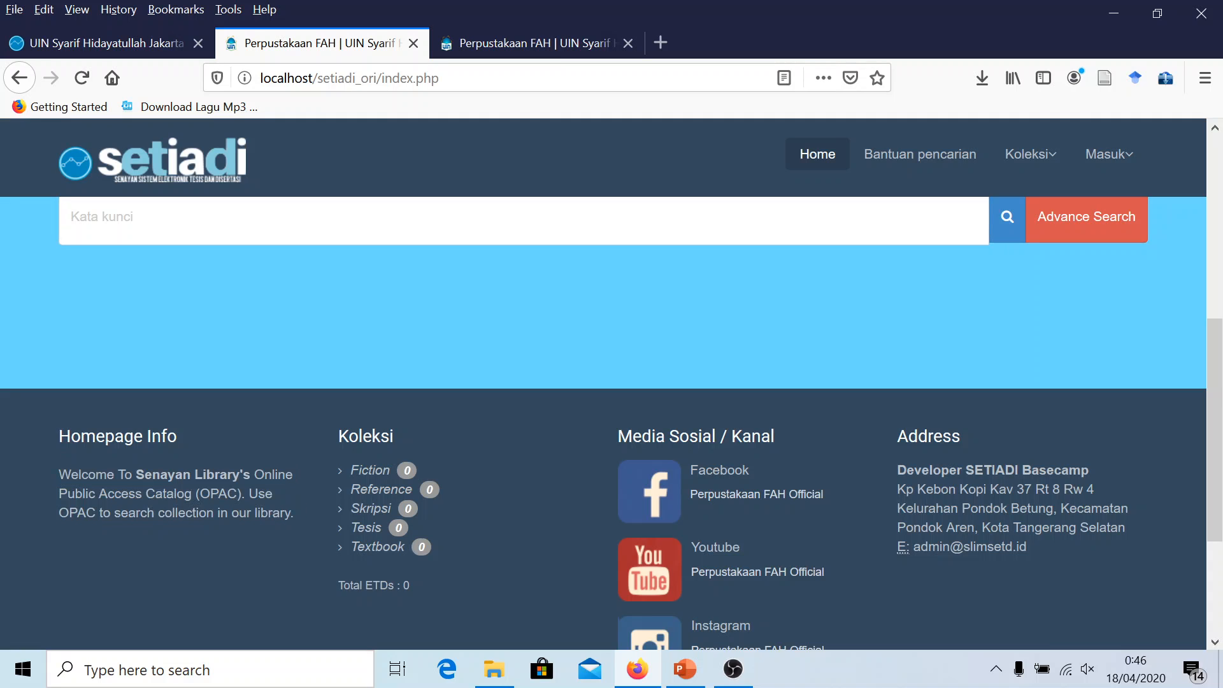
pyautogui.moveTo(59, 475); pyautogui.dragTo(297, 511)
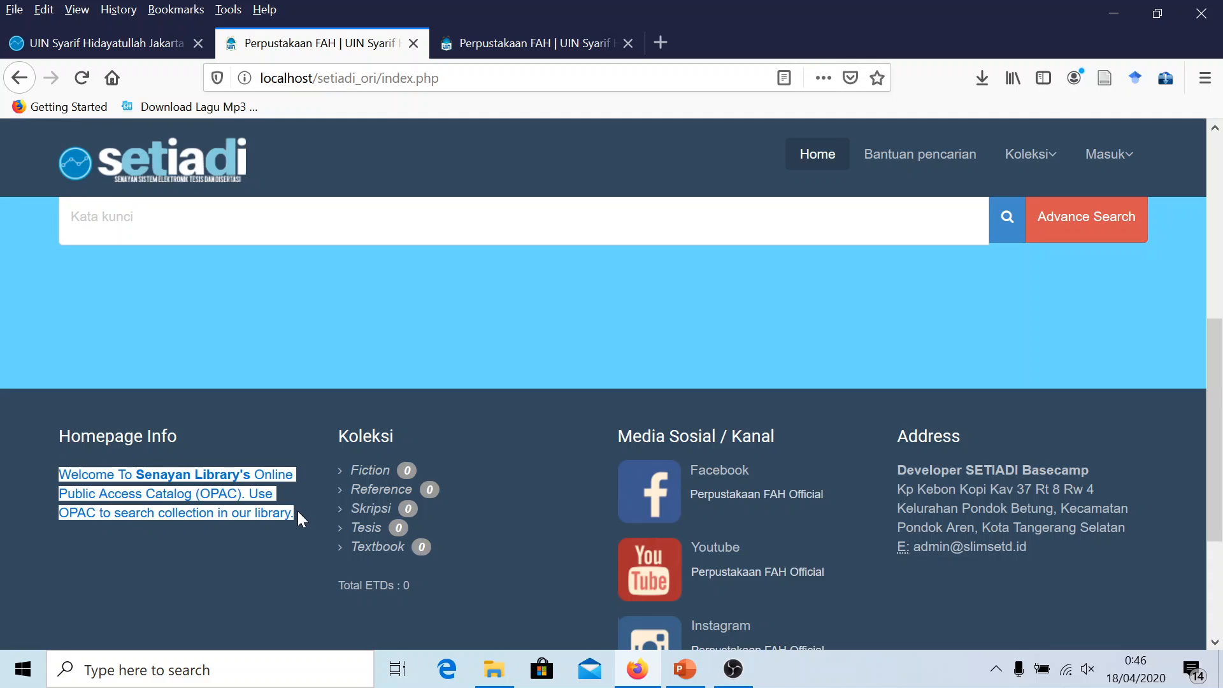
pyautogui.click(85, 45)
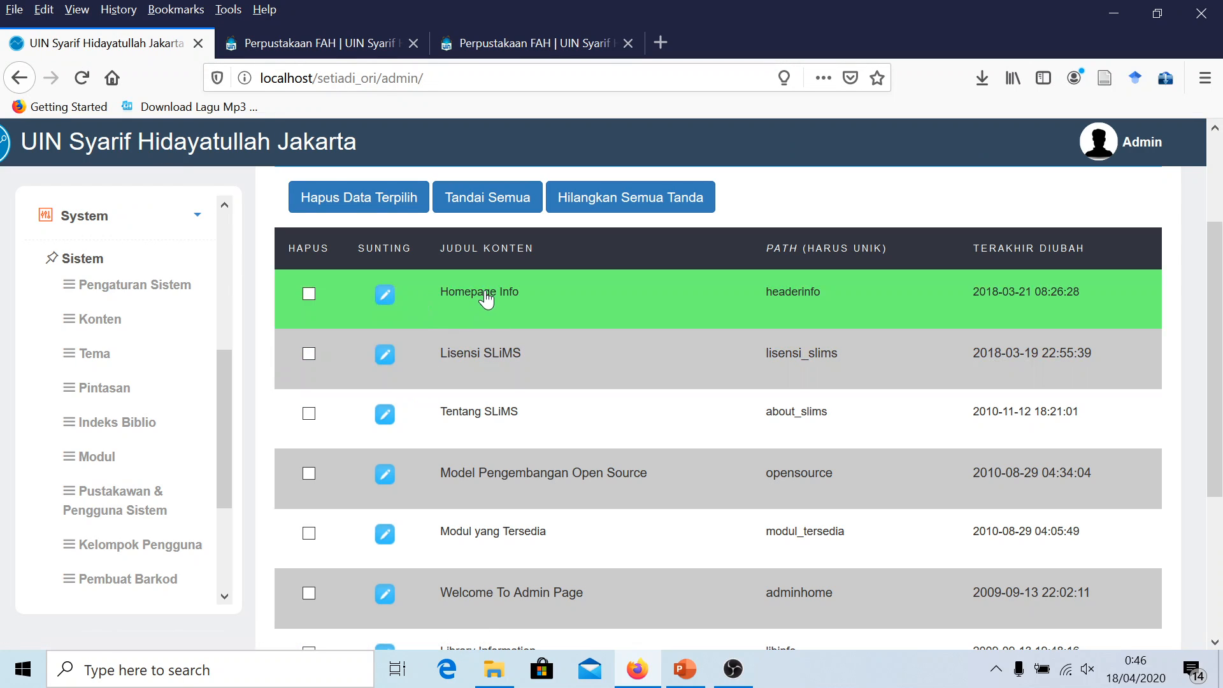
pyautogui.click(384, 294)
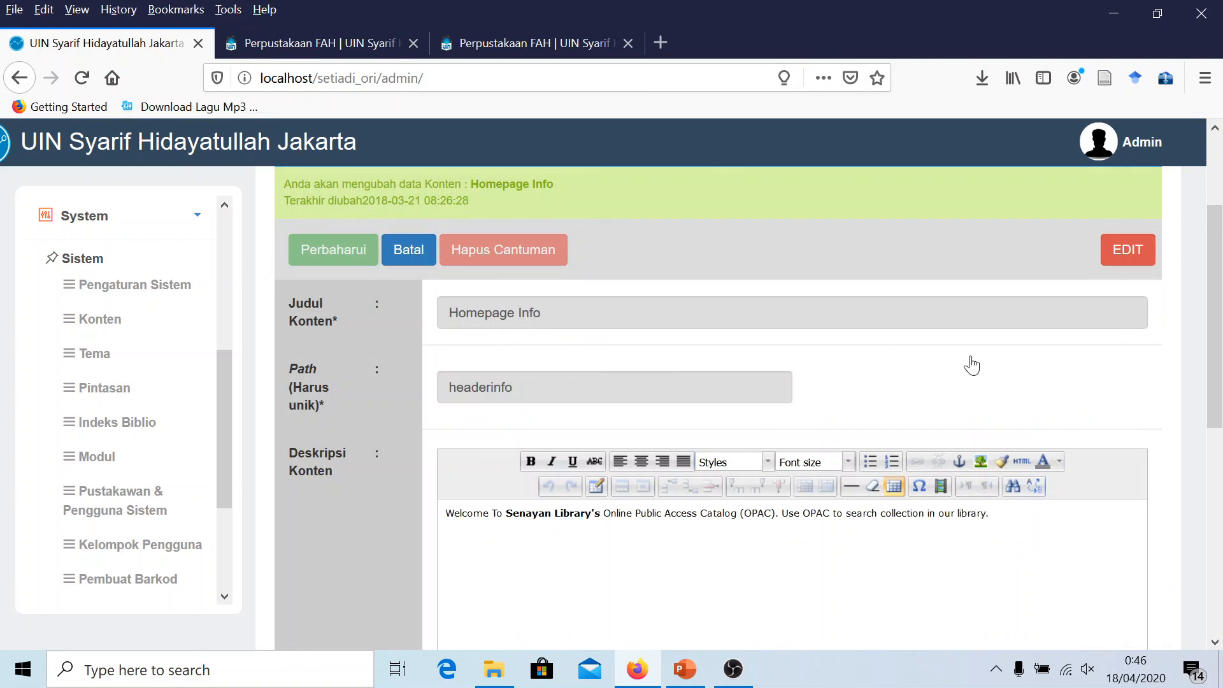
pyautogui.click(1147, 258)
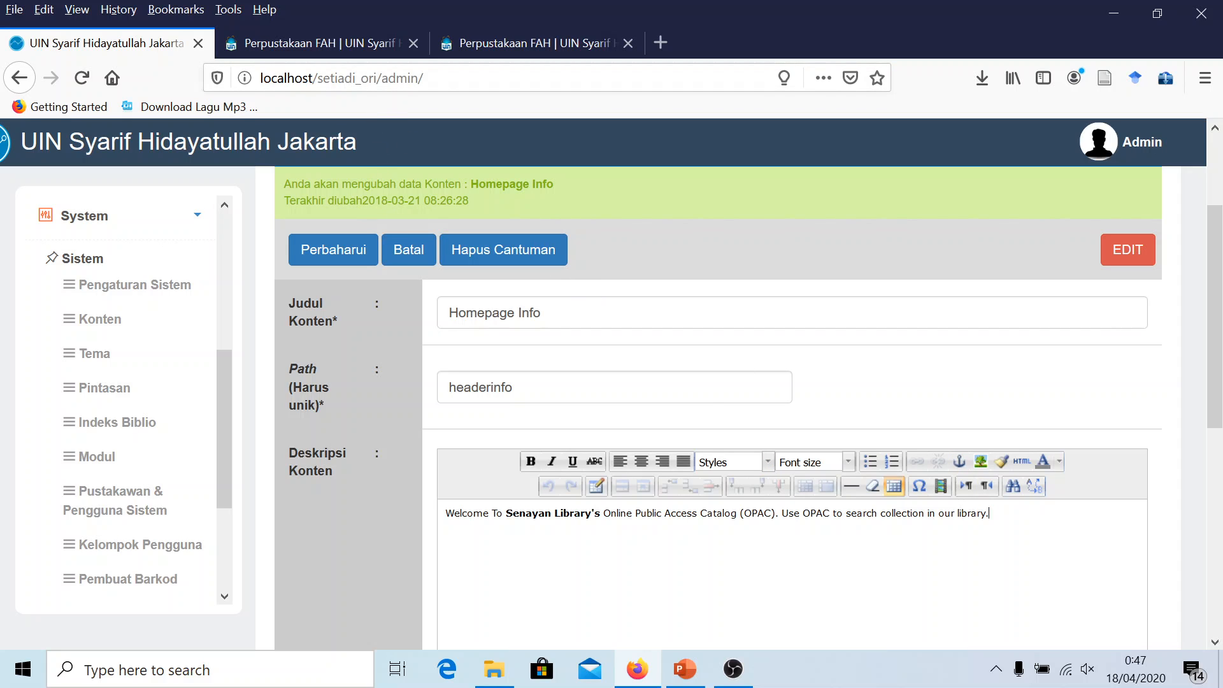
pyautogui.click(280, 43)
pyautogui.click(138, 43)
pyautogui.click(95, 325)
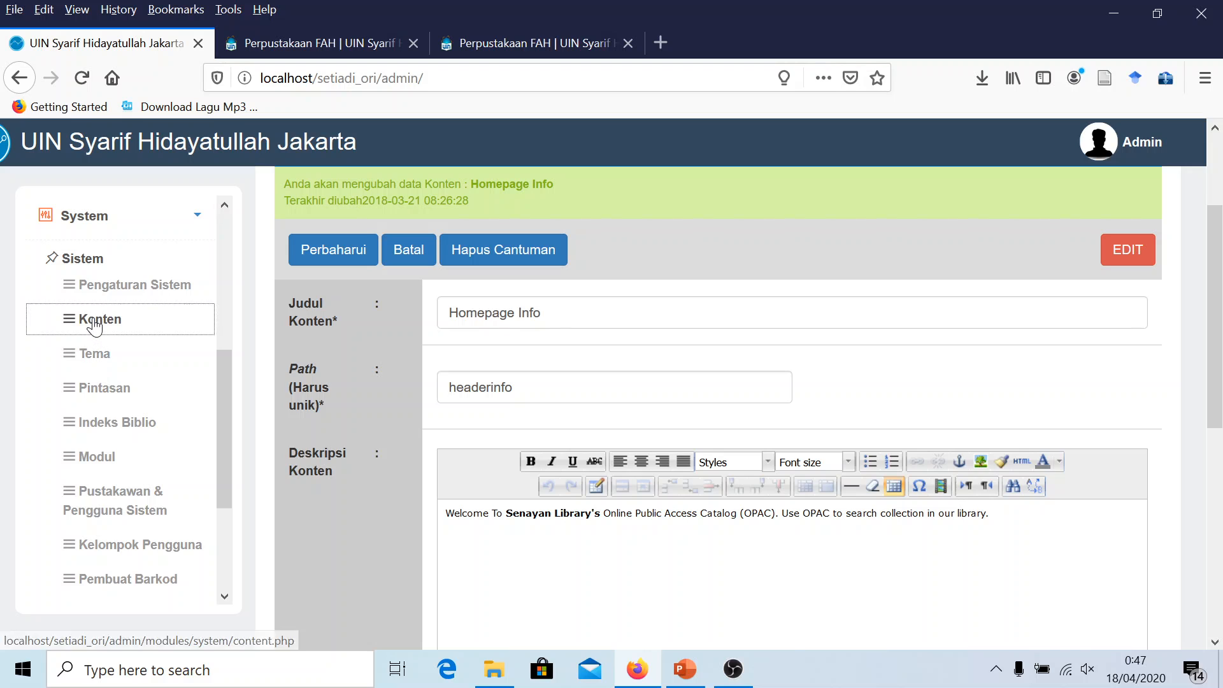
pyautogui.scroll(3, 468, 454)
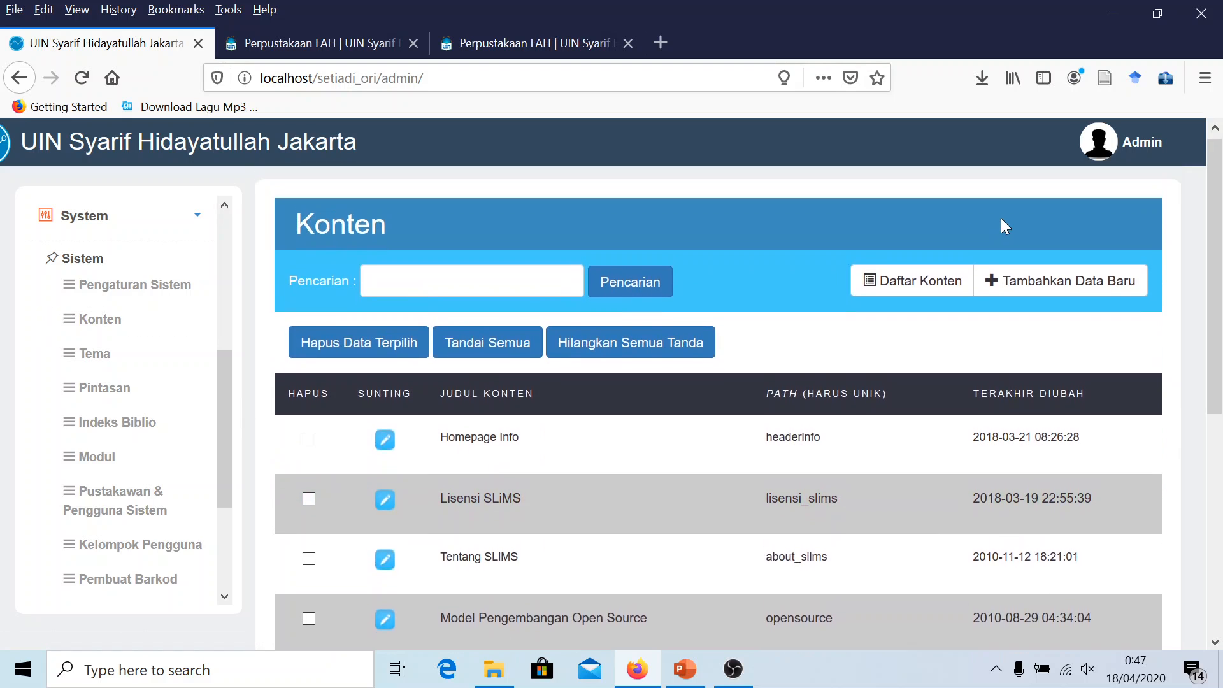
# Start a new content entry and click into its empty Path and description fields
pyautogui.click(1014, 284)
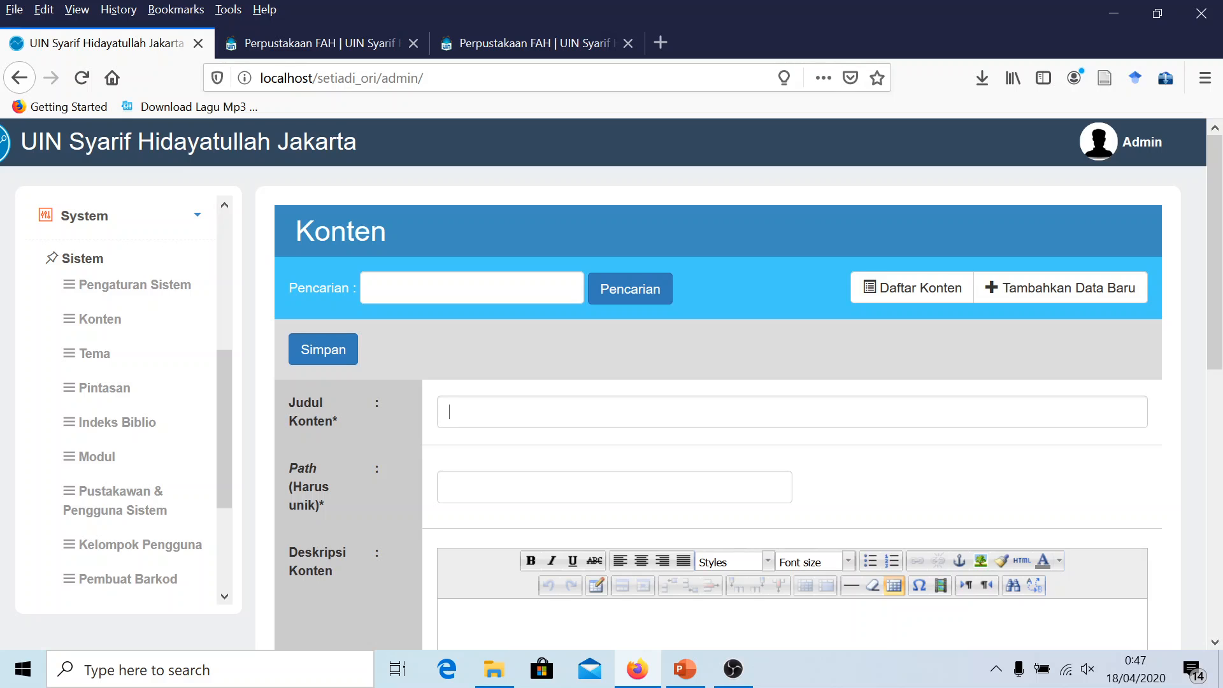
pyautogui.scroll(-3, 512, 450)
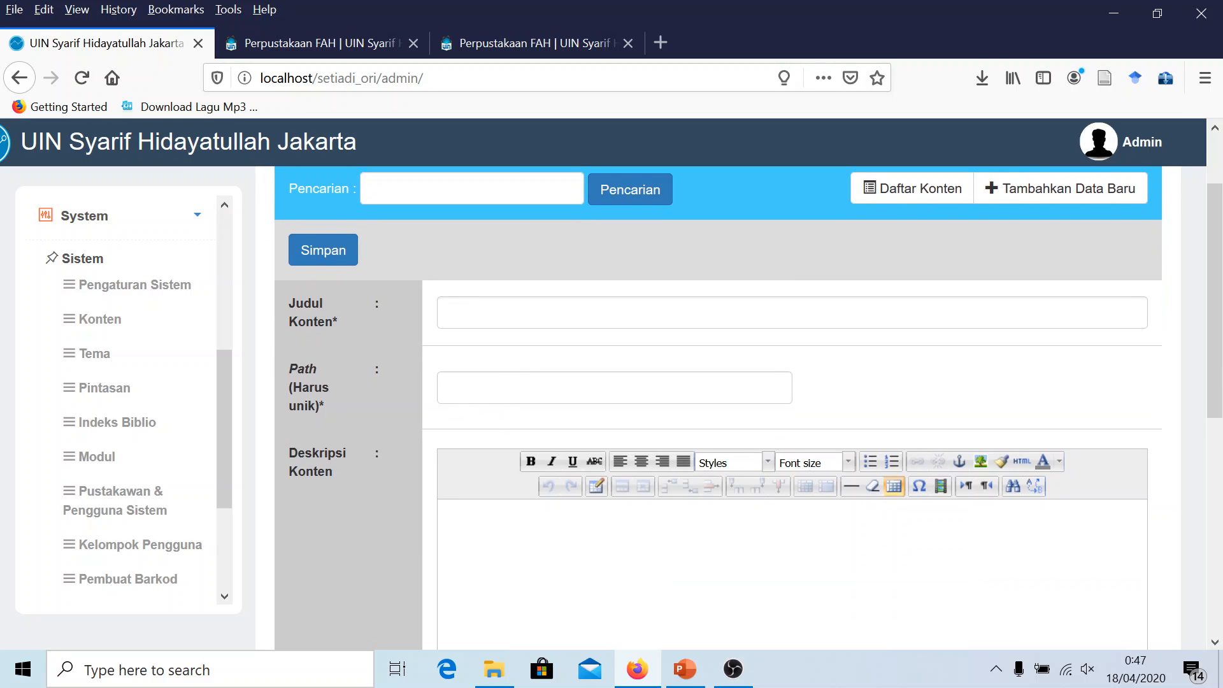
pyautogui.click(464, 388)
pyautogui.scroll(-3, 487, 456)
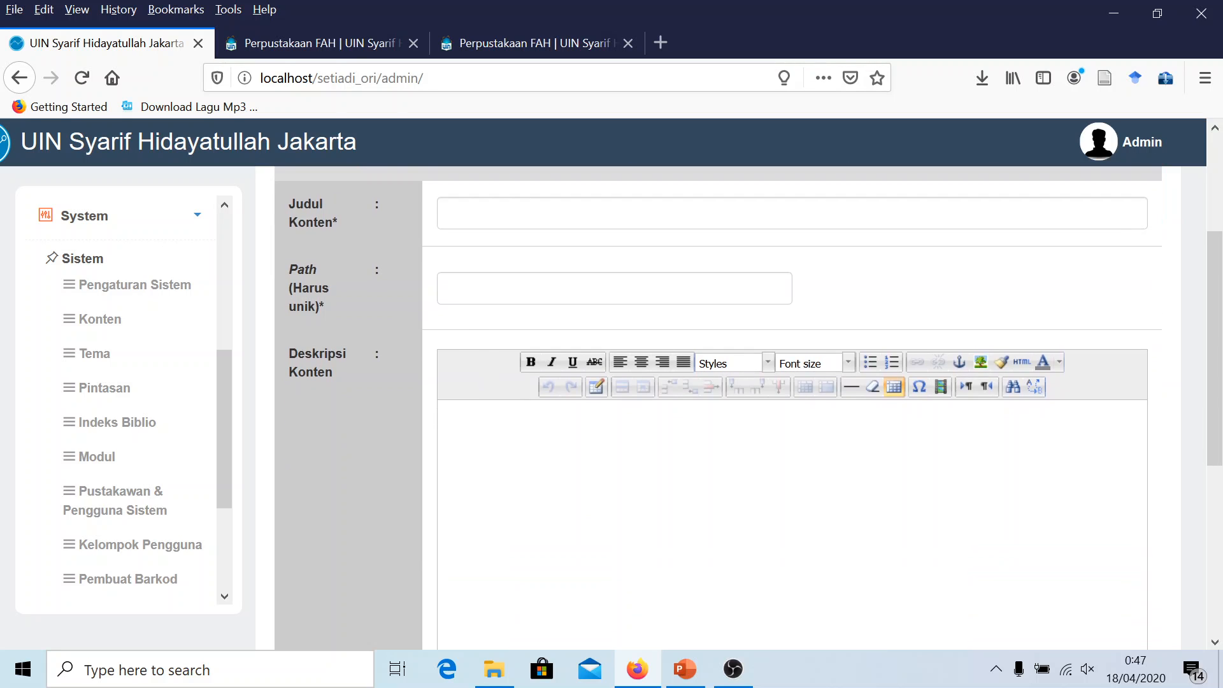
pyautogui.click(446, 414)
pyautogui.scroll(-5, 718, 459)
pyautogui.scroll(5, 719, 459)
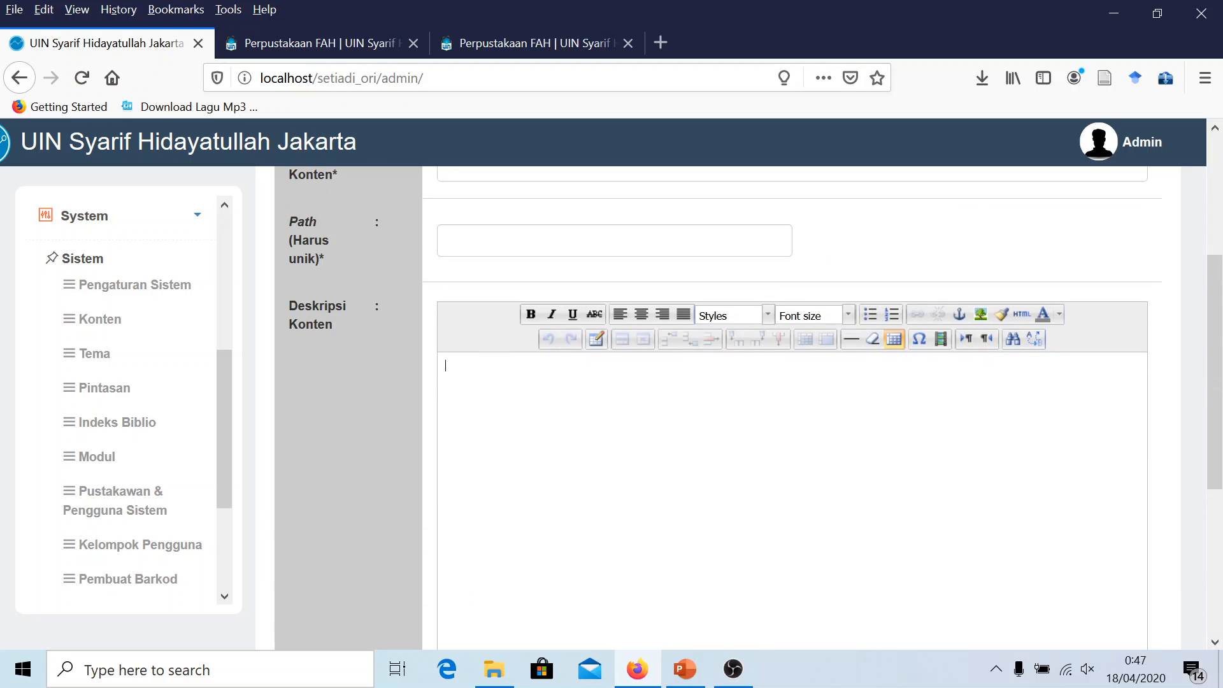
pyautogui.scroll(5, 199, 143)
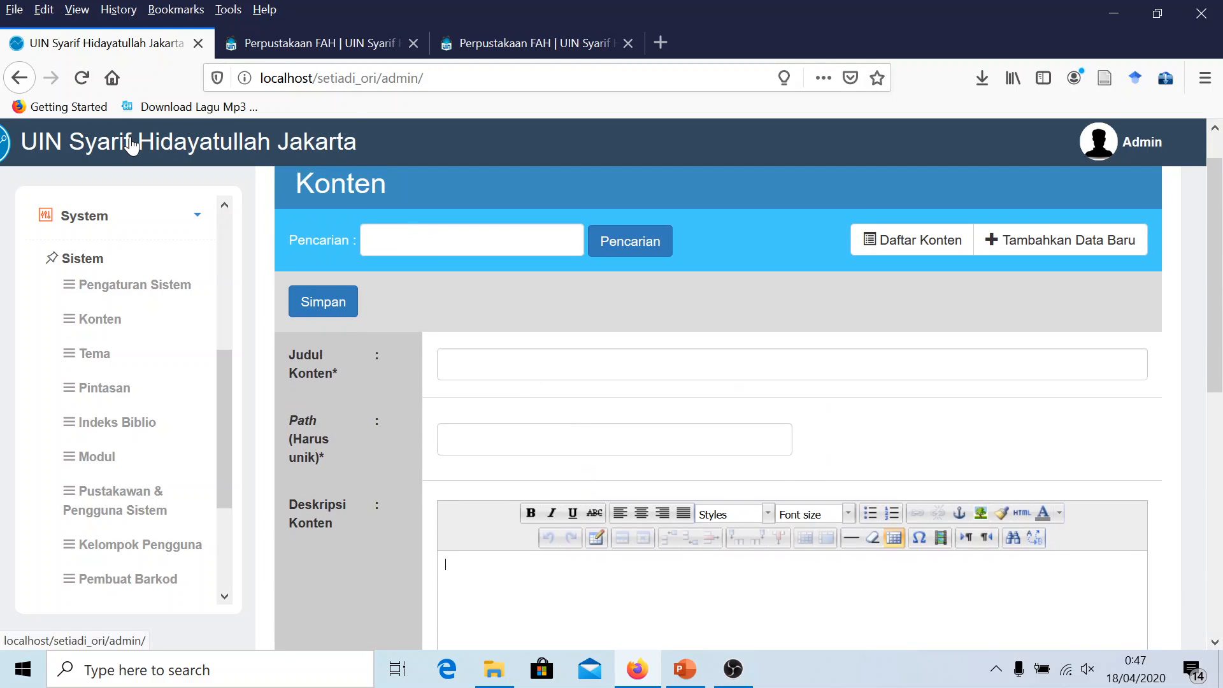
# Return to the Administrasi Perpustakaan dashboard and expand the System menu
pyautogui.click(136, 142)
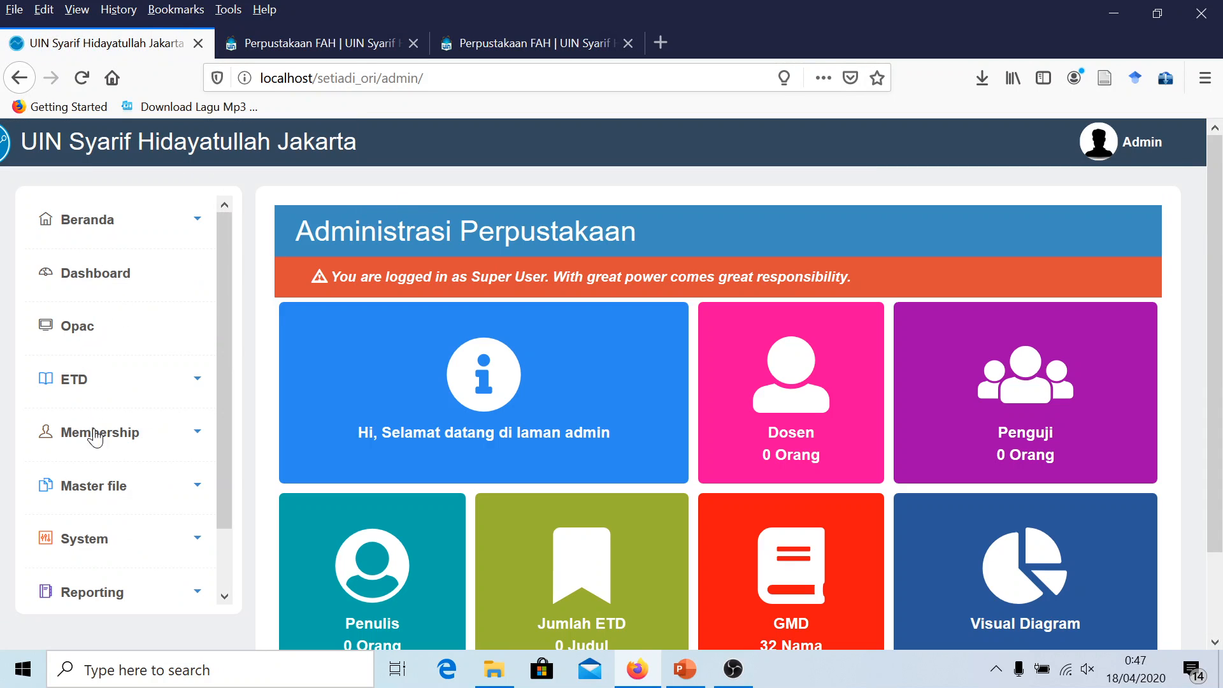
pyautogui.scroll(-2, 102, 503)
pyautogui.click(110, 481)
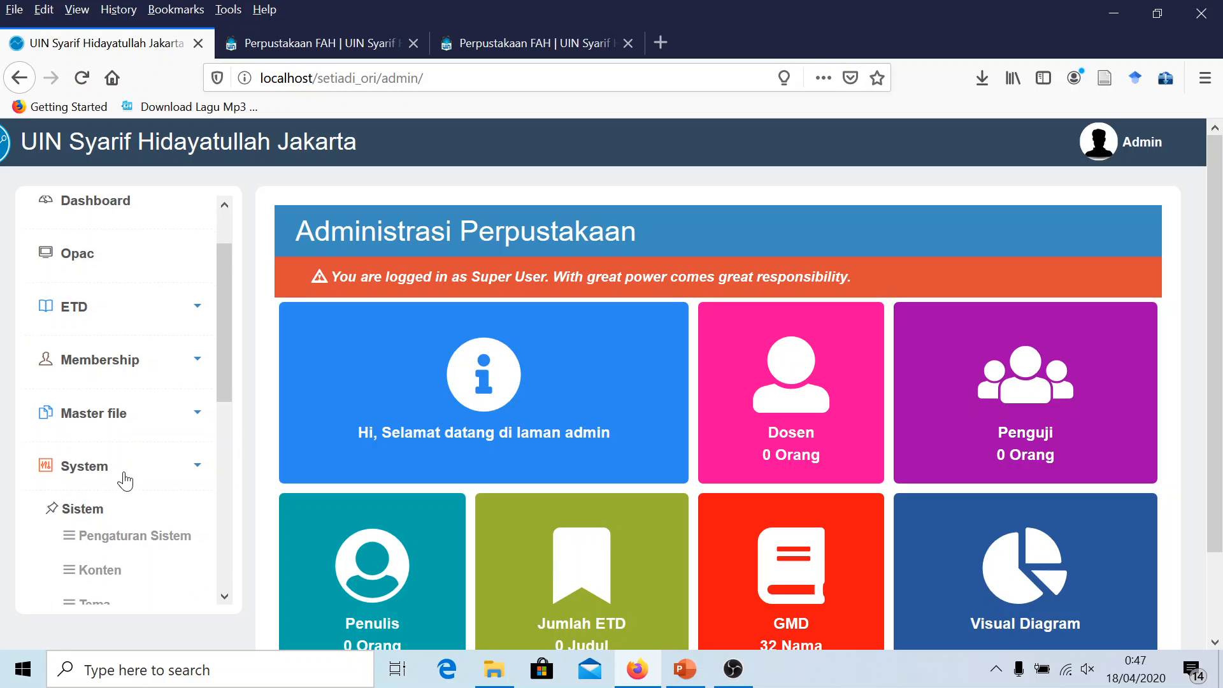
# Open the Model Pengembangan Open Source entry from Konten in edit mode
pyautogui.scroll(-2, 121, 488)
pyautogui.click(105, 497)
pyautogui.scroll(-3, 454, 459)
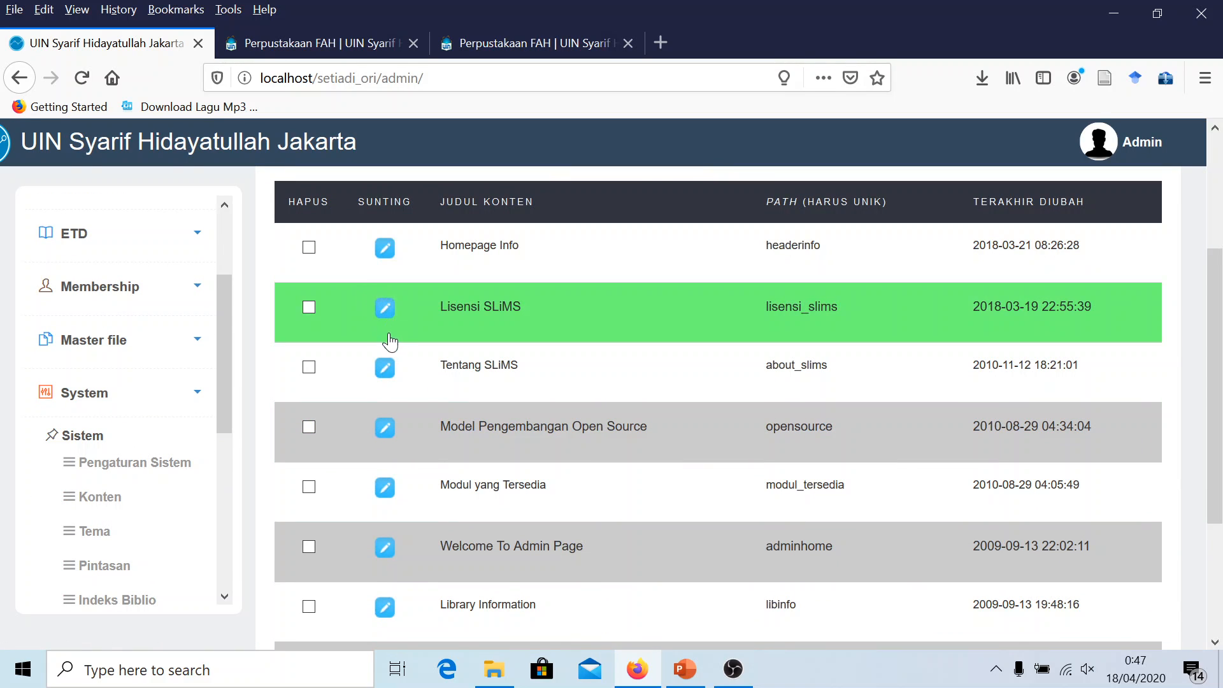
pyautogui.click(386, 428)
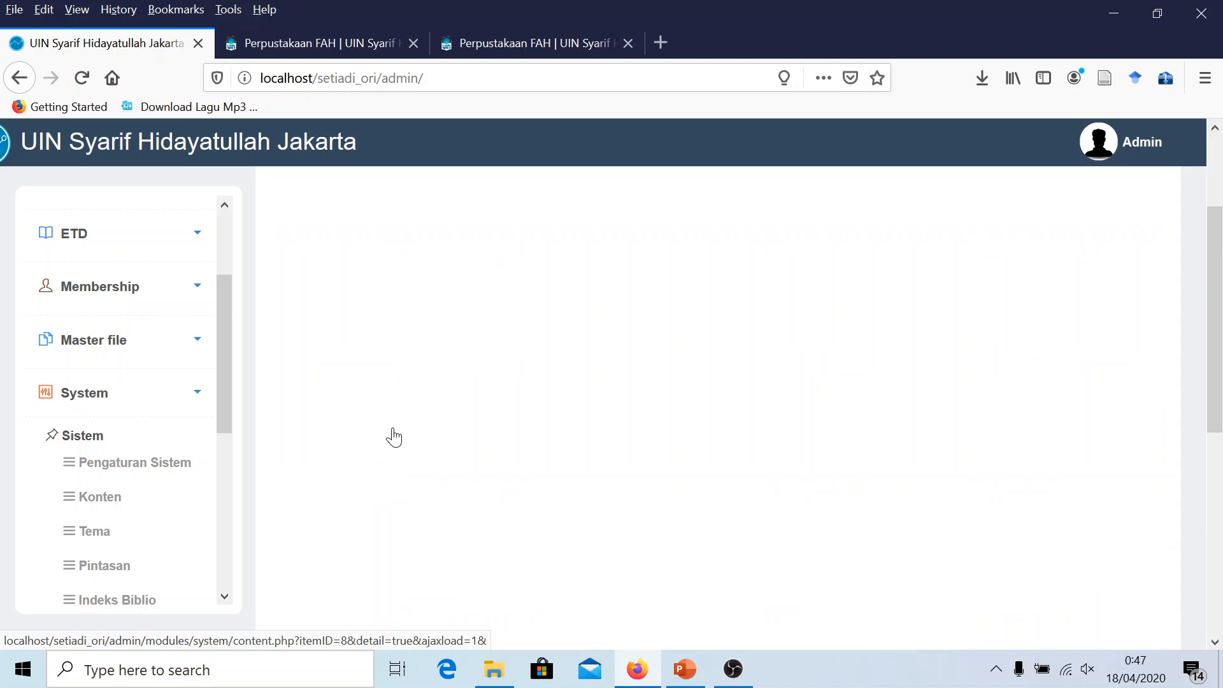
pyautogui.click(1128, 249)
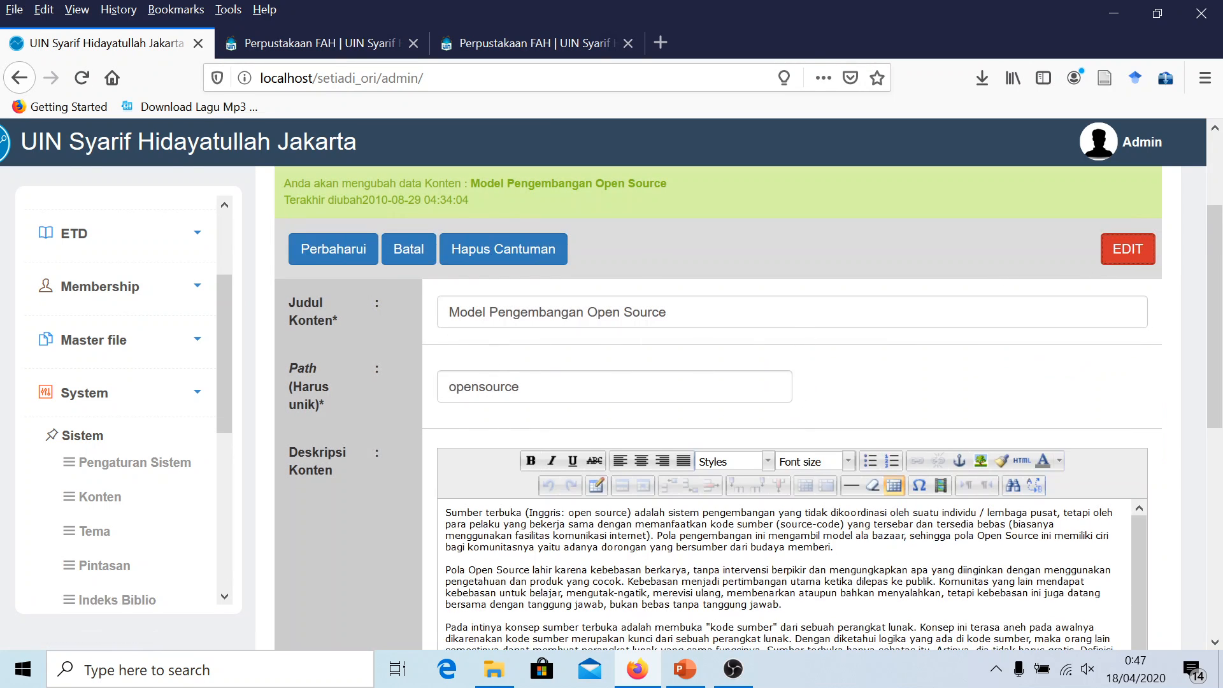
# Review its title, opensource path and description, then save with Perbaharui and confirm
pyautogui.moveTo(669, 312); pyautogui.dragTo(448, 312)
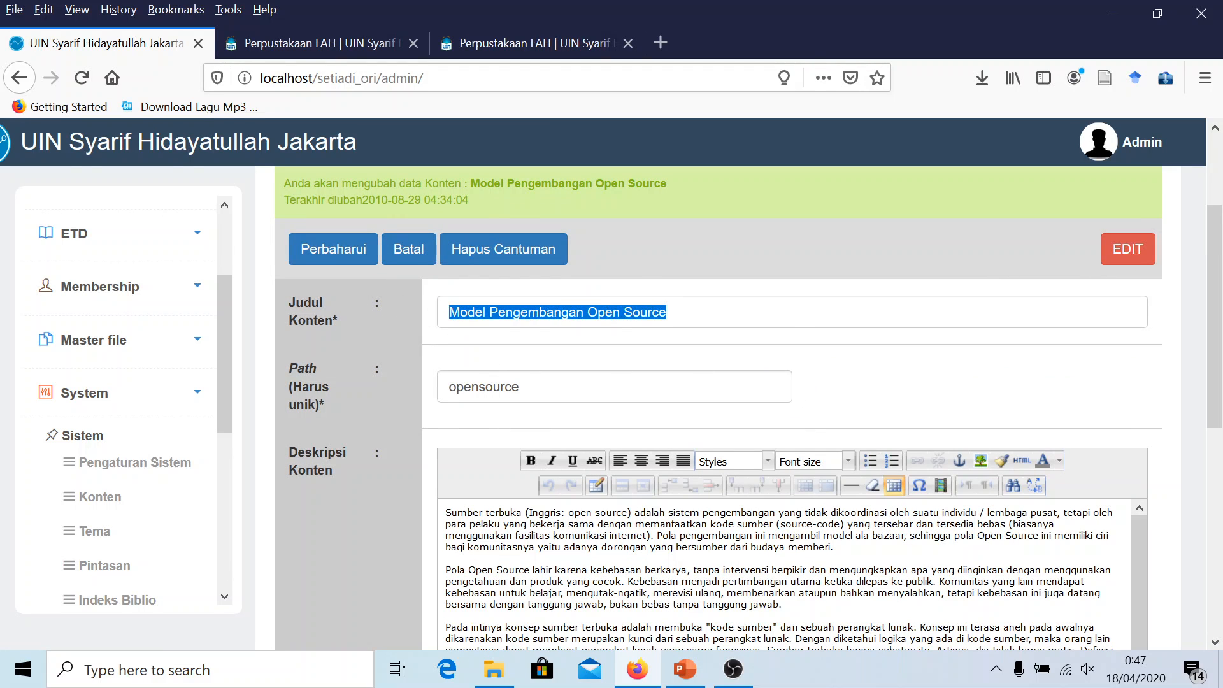
pyautogui.click(522, 387)
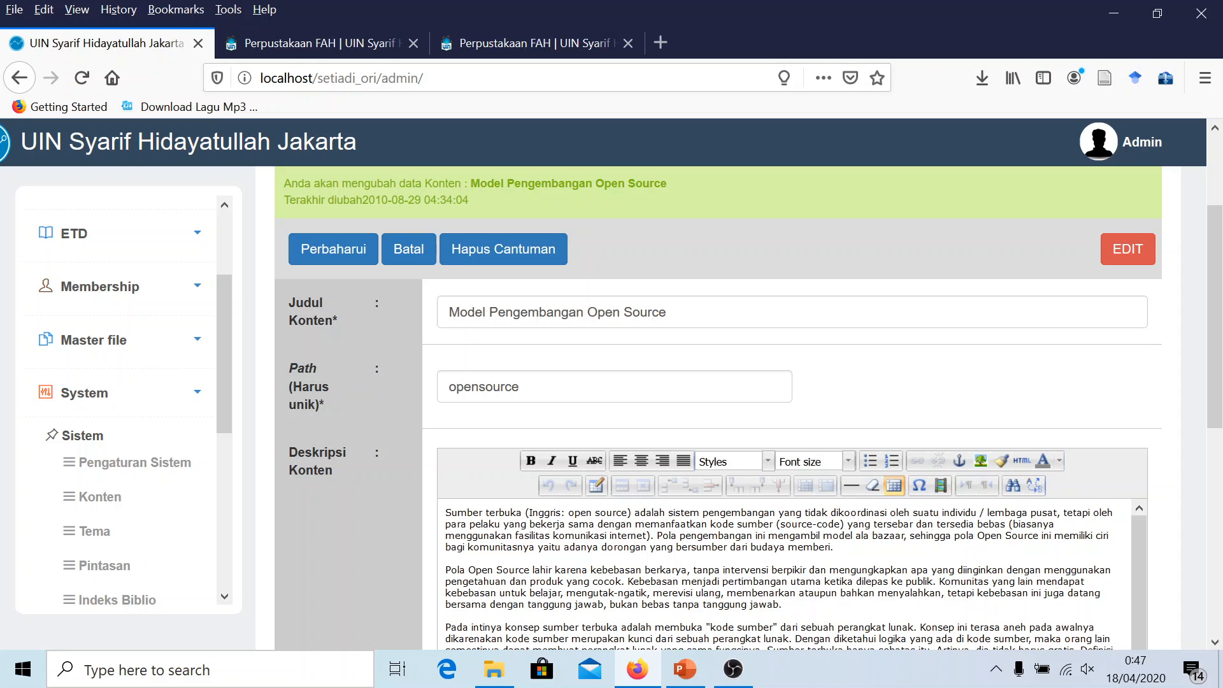
pyautogui.hotkey('ctrl', 'a')
pyautogui.click(545, 389)
pyautogui.click(564, 548)
pyautogui.scroll(-3, 564, 547)
pyautogui.scroll(-3, 564, 547)
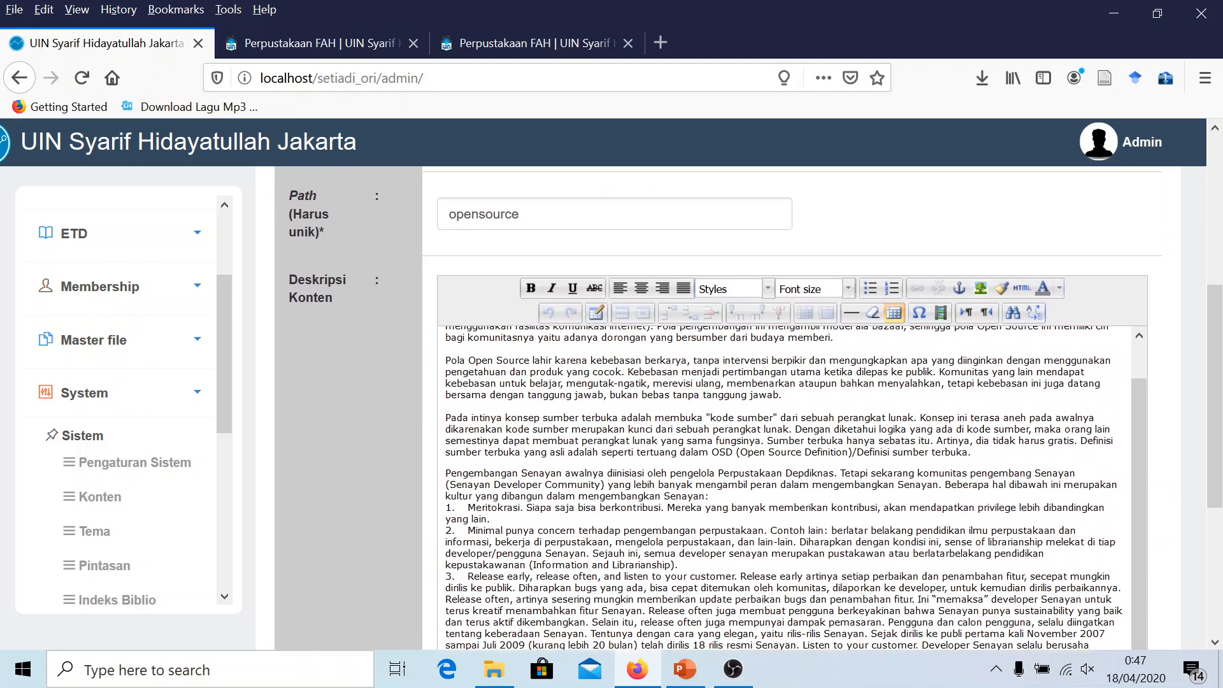
pyautogui.scroll(5, 564, 548)
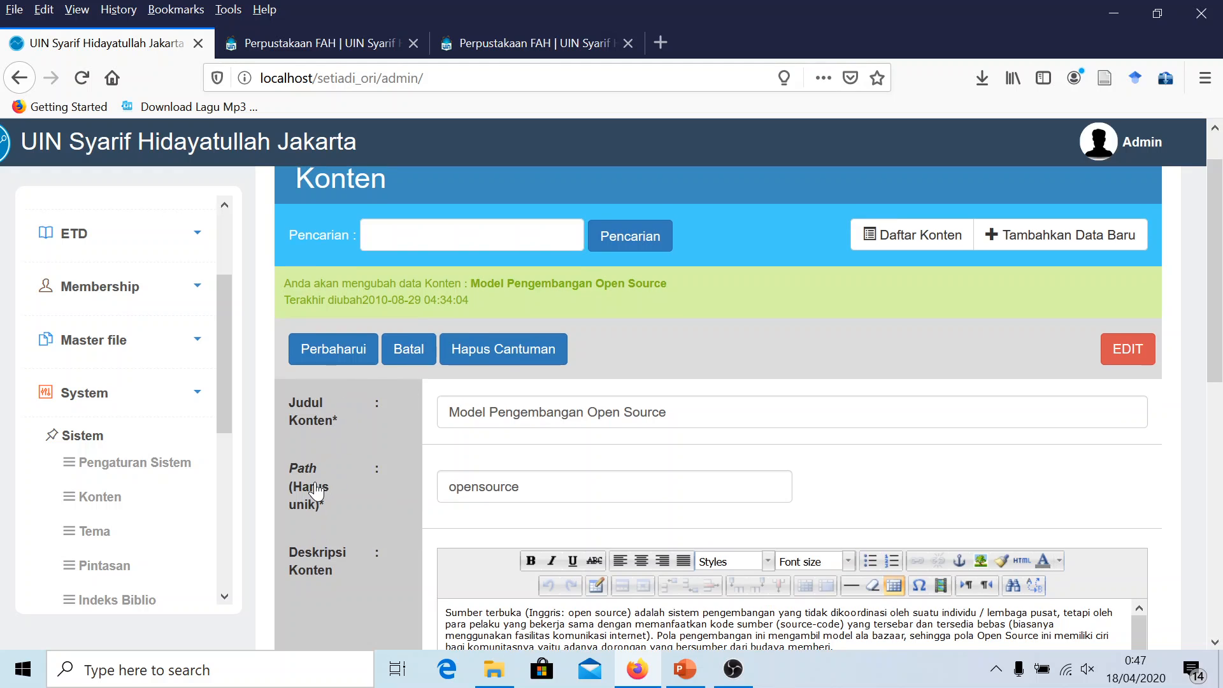
pyautogui.doubleClick(519, 487)
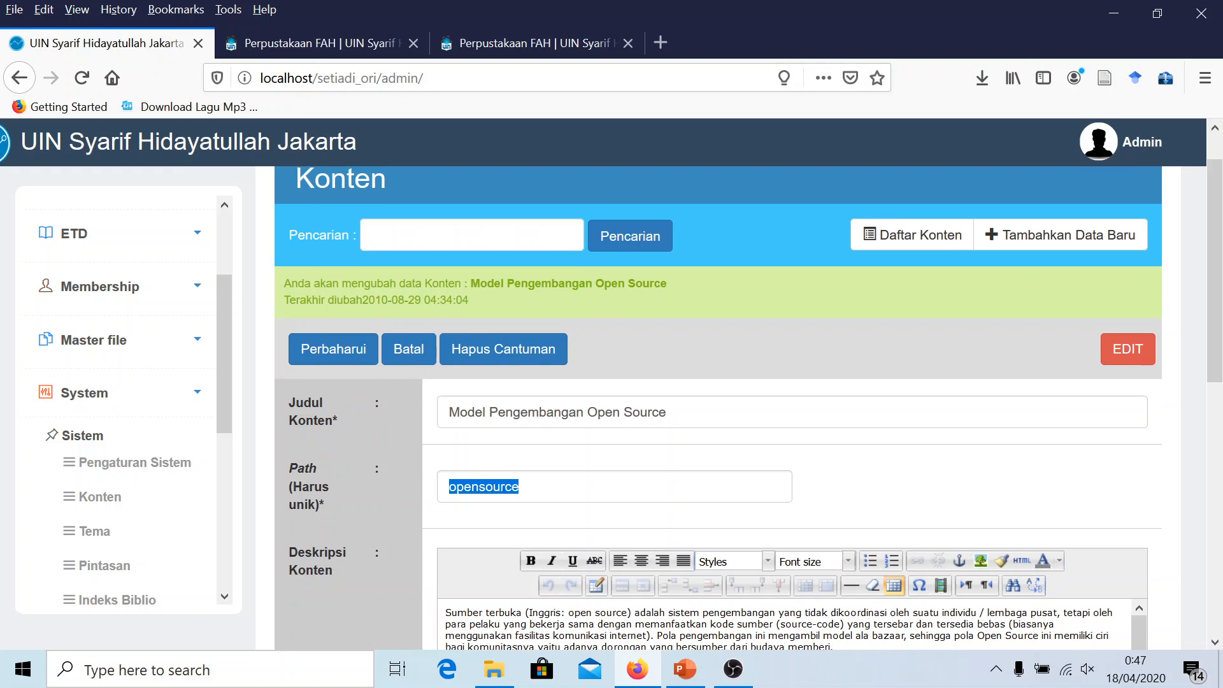
pyautogui.click(519, 486)
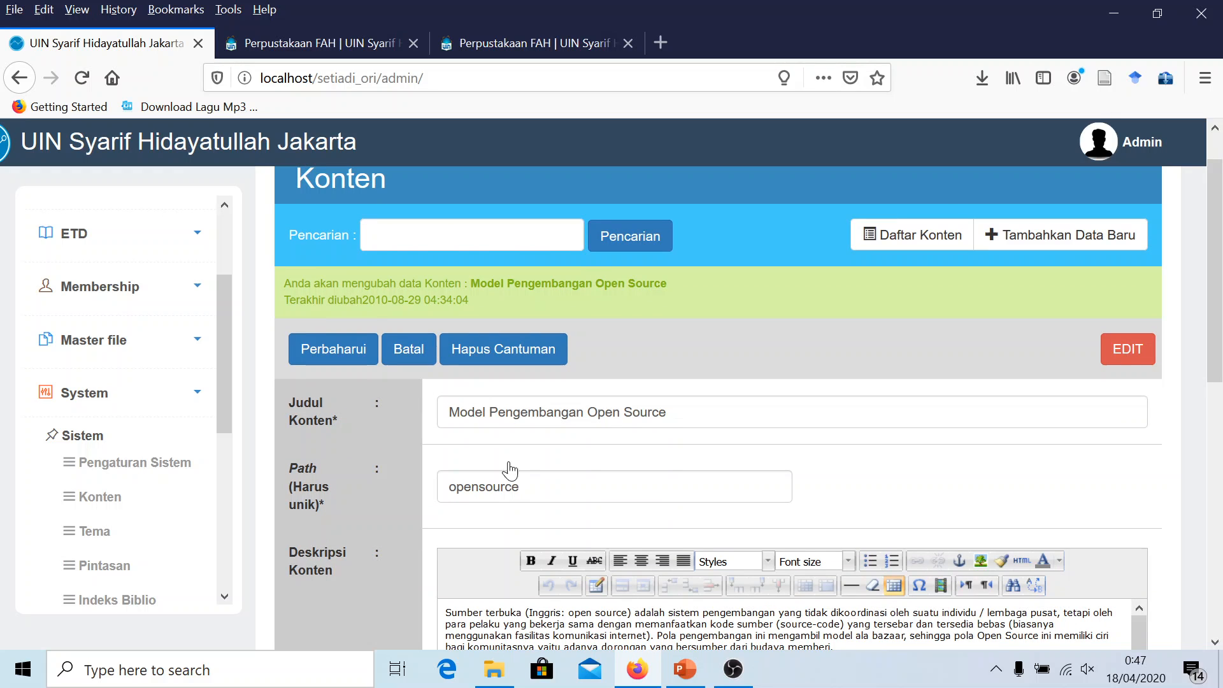
pyautogui.click(332, 350)
pyautogui.click(644, 357)
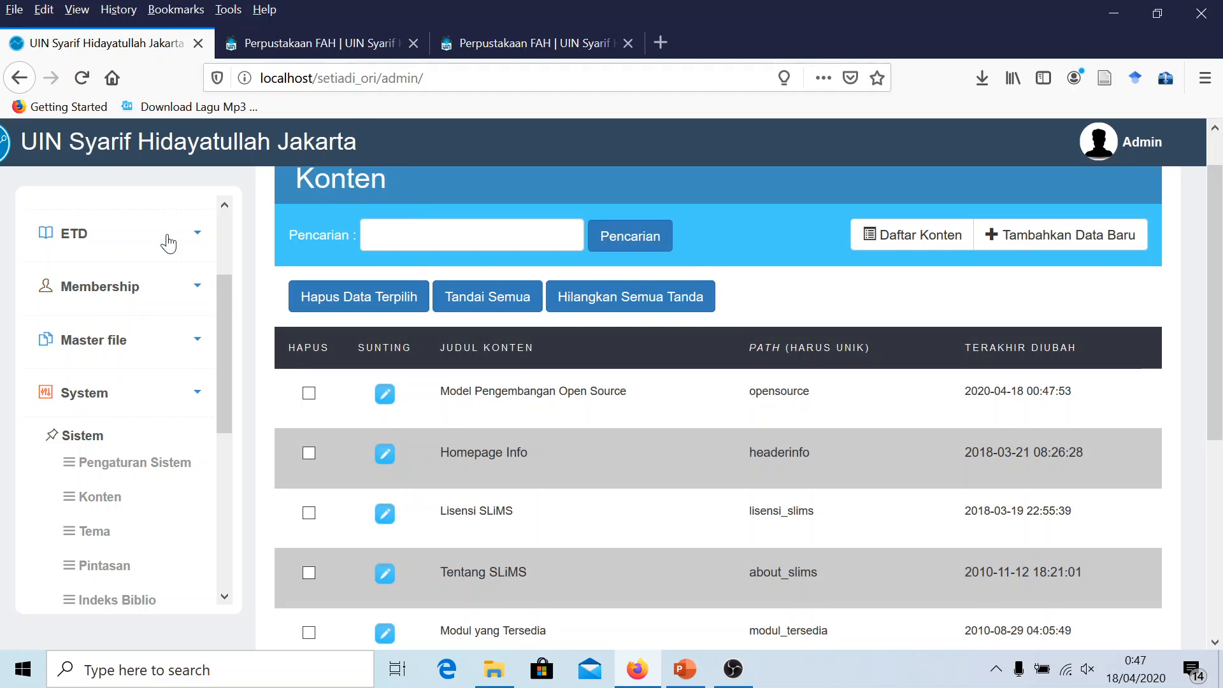
# Reload the public OPAC homepage and open the Model Pengembangan Open Source slider article
pyautogui.click(274, 43)
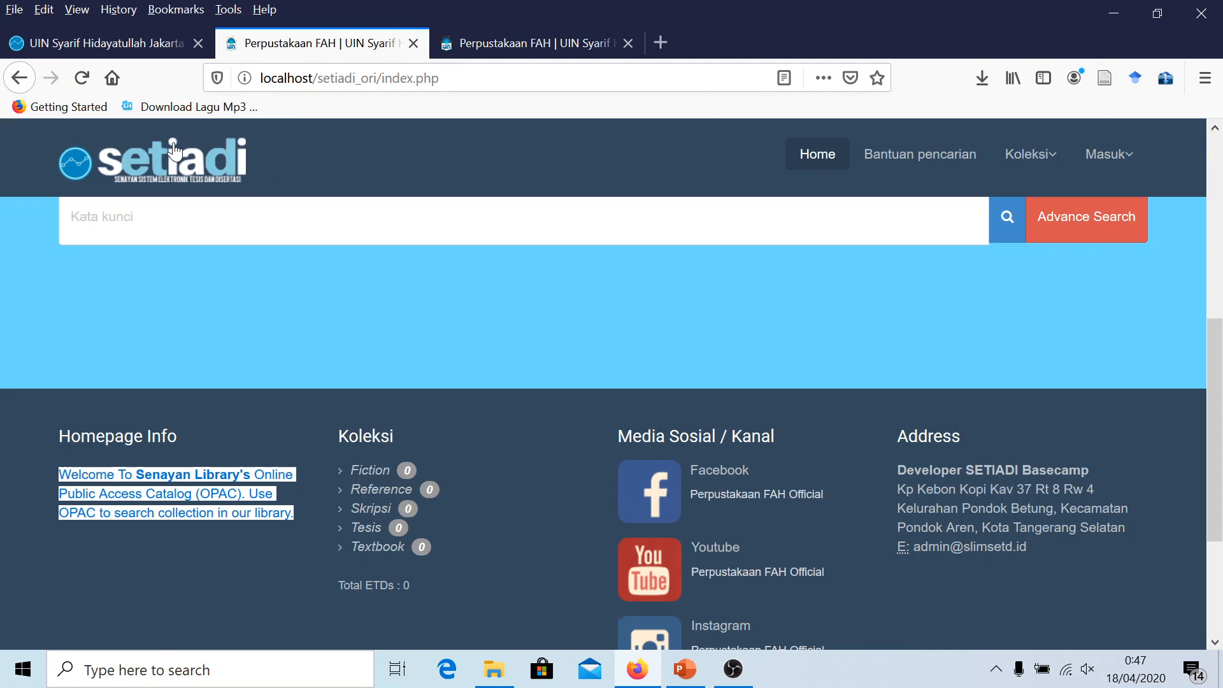
pyautogui.click(186, 185)
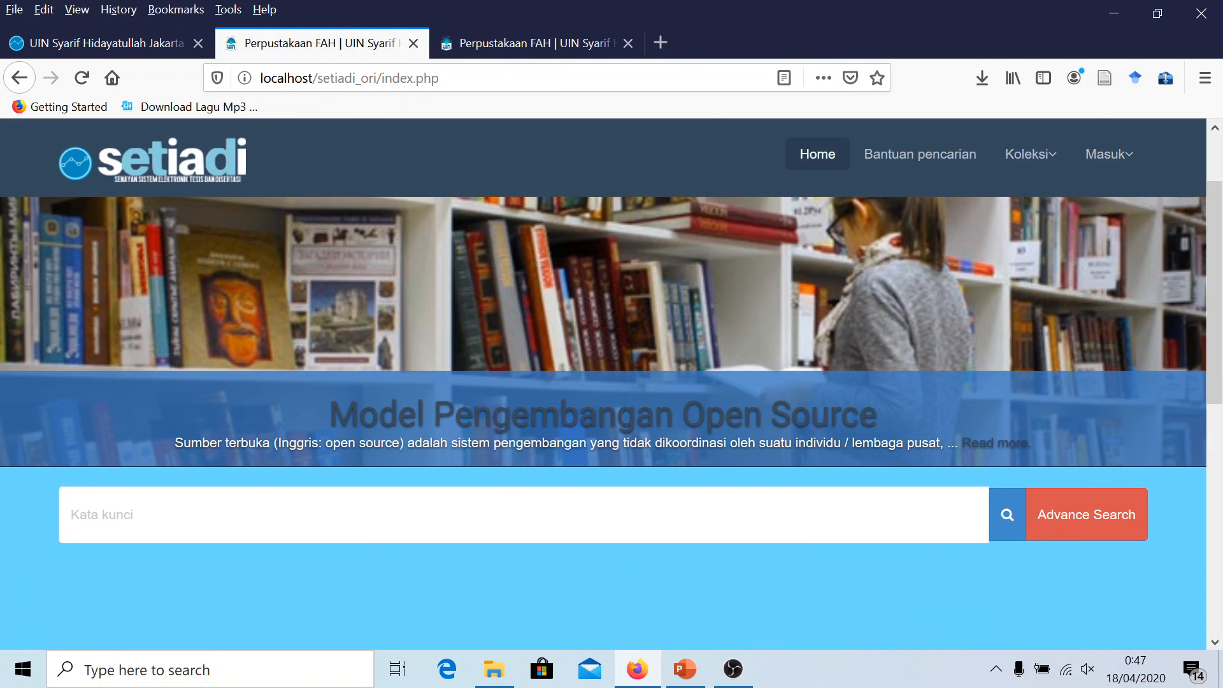
pyautogui.click(537, 426)
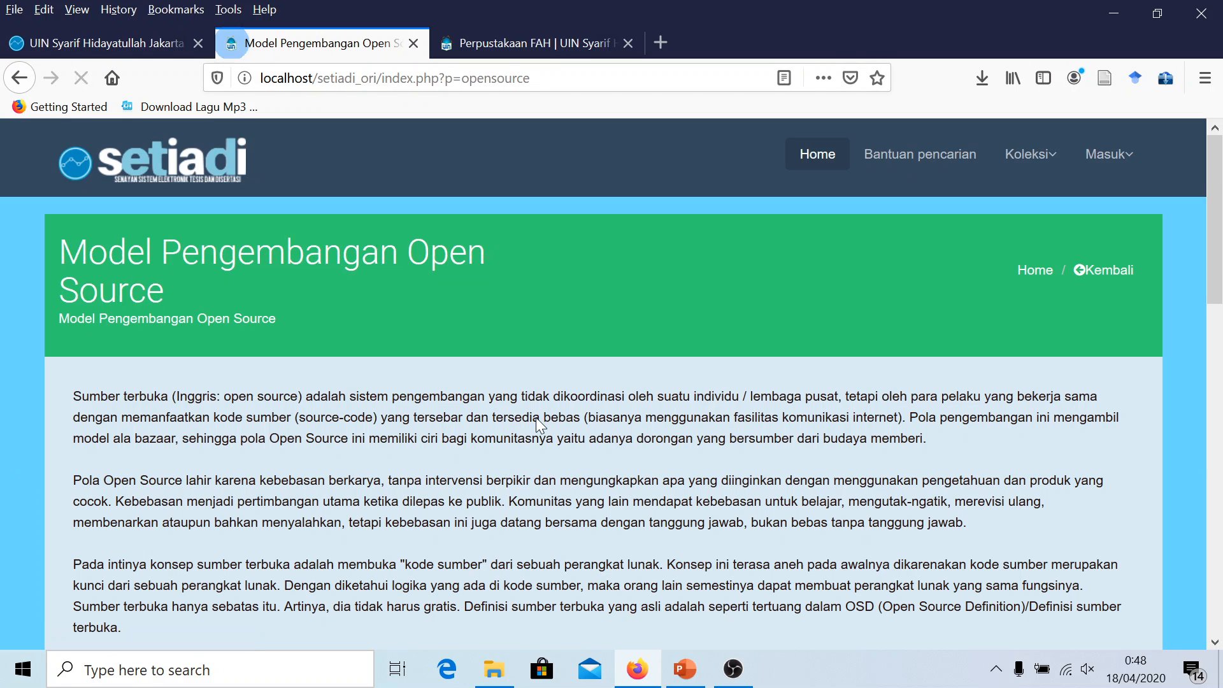
pyautogui.scroll(-2, 399, 417)
pyautogui.scroll(2, 399, 417)
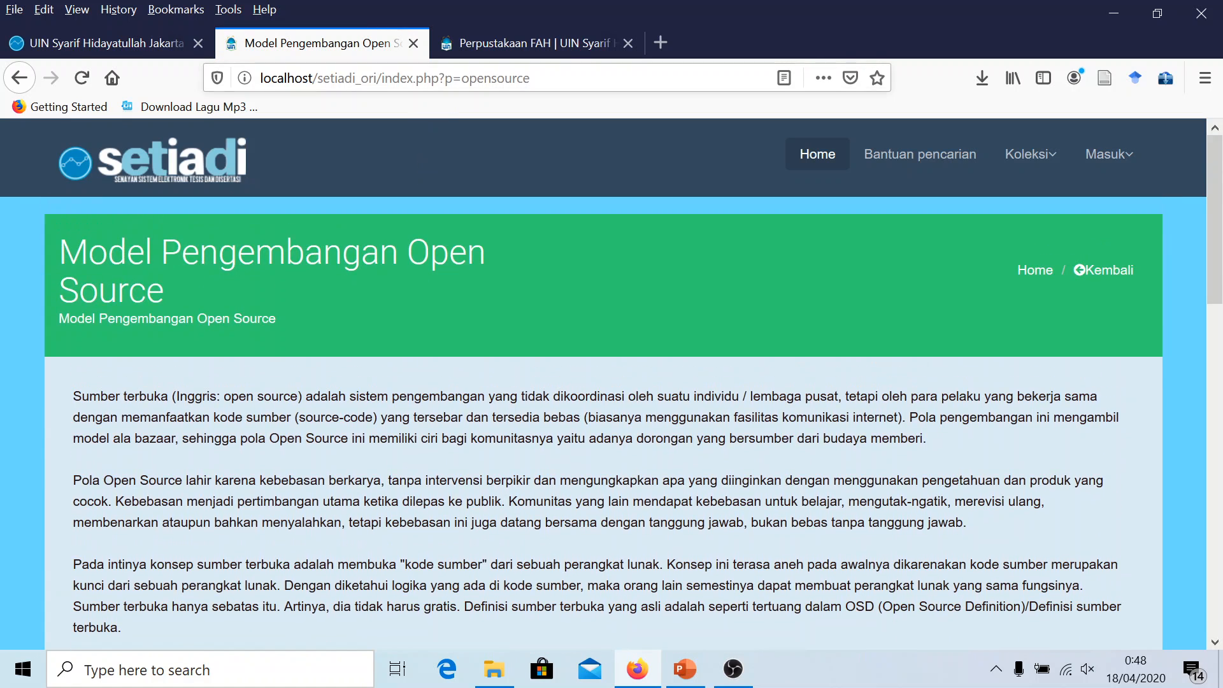
# Inspect the index.php?p=opensource address, then reload OPAC home and return to admin Konten
pyautogui.click(345, 77)
pyautogui.click(345, 78)
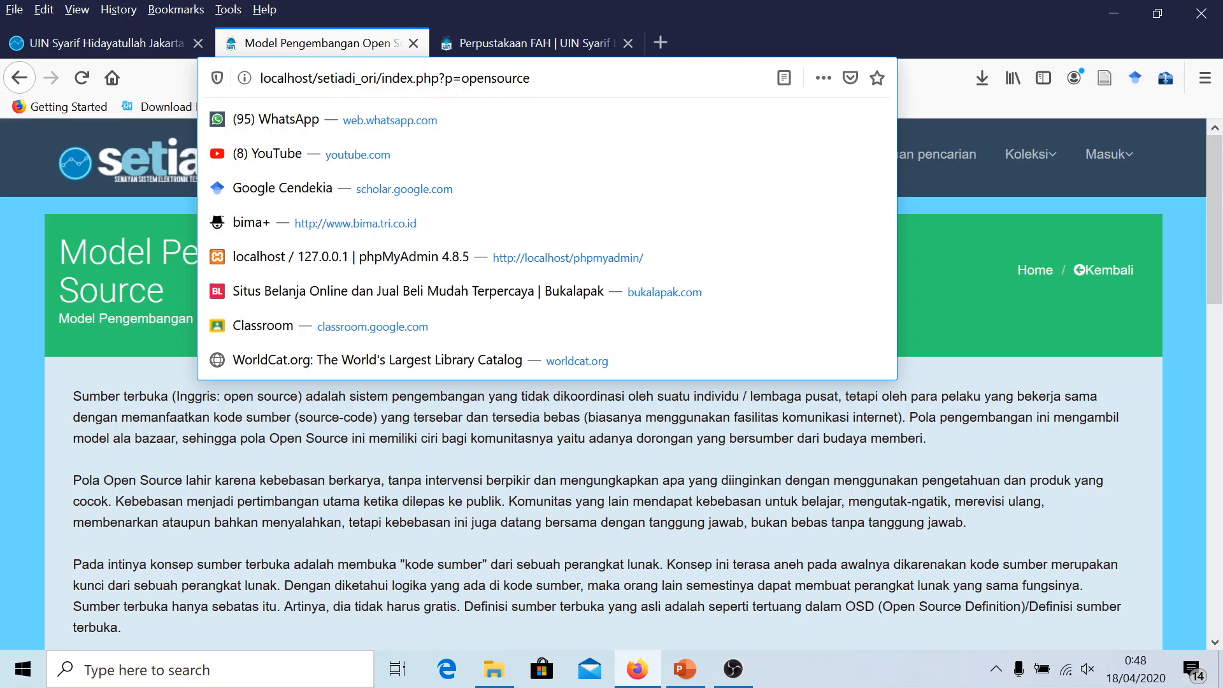
pyautogui.hotkey('shift', 'Left')
pyautogui.hotkey('shift', 'Left')
pyautogui.hotkey('shift', 'Left')
pyautogui.hotkey('shift', 'Left')
pyautogui.hotkey('shift', 'Left')
pyautogui.hotkey('shift', 'Left')
pyautogui.hotkey('shift', 'Left')
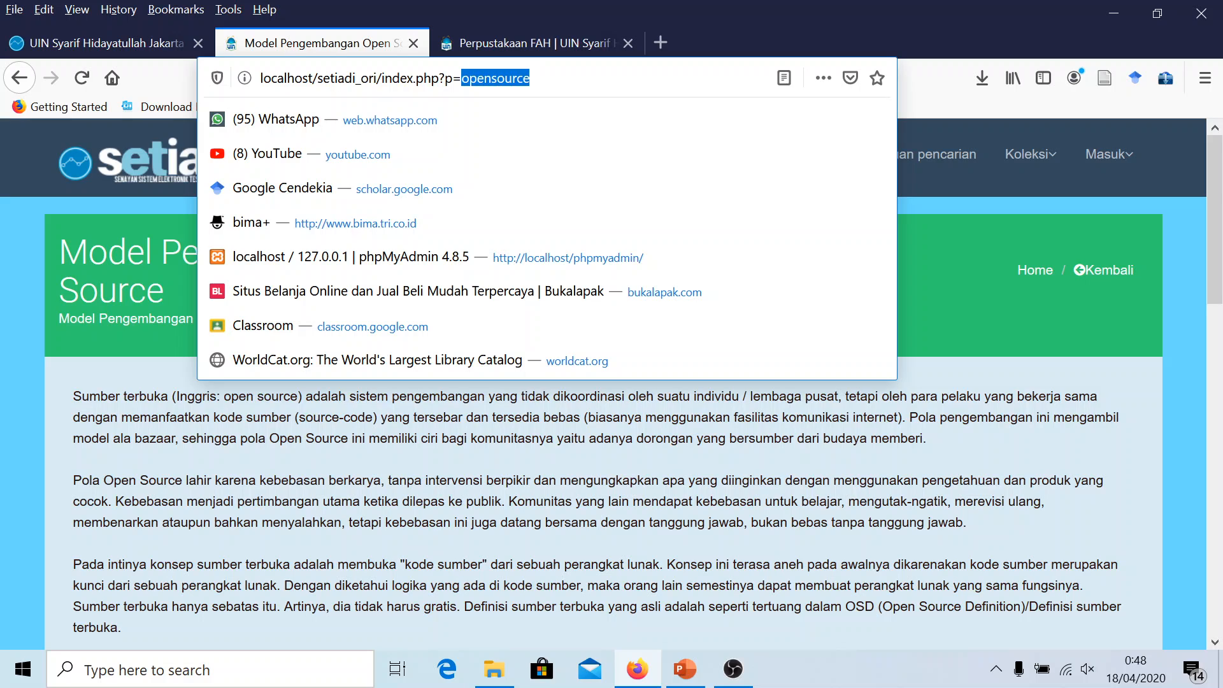
pyautogui.click(453, 78)
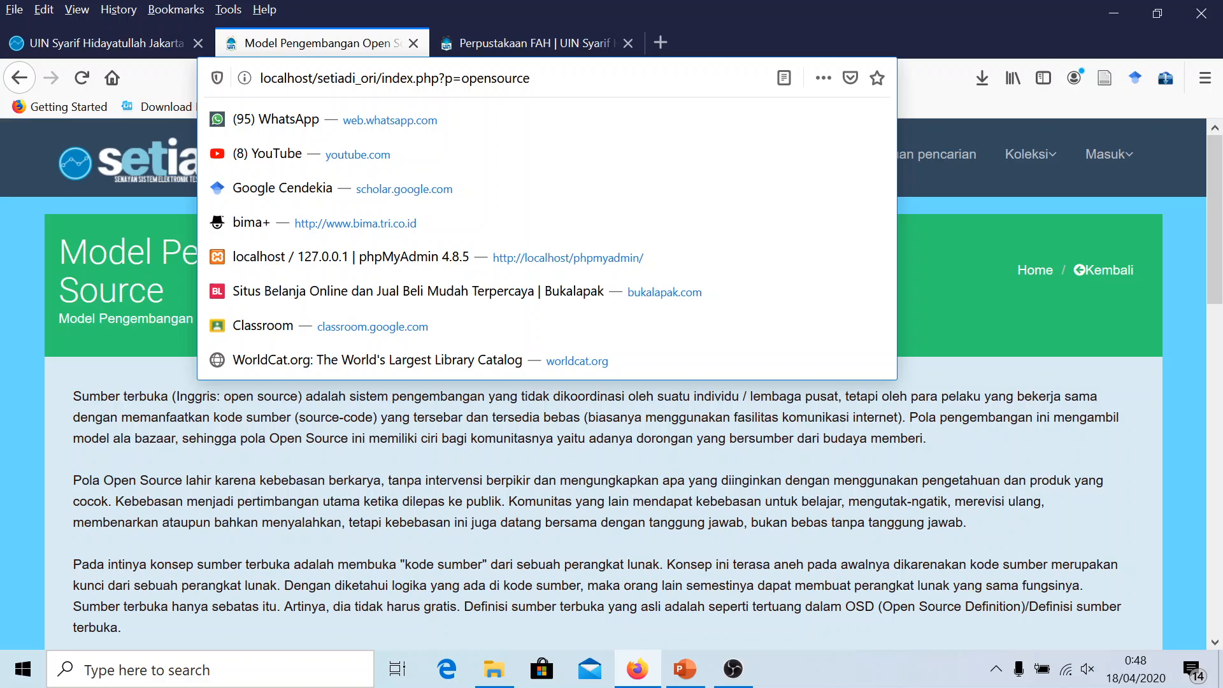
pyautogui.hotkey('shift', 'Left')
pyautogui.hotkey('shift', 'Left')
pyautogui.hotkey('shift', 'Left')
pyautogui.hotkey('shift', 'Left')
pyautogui.hotkey('shift', 'Left')
pyautogui.hotkey('shift', 'Left')
pyautogui.hotkey('shift', 'Left')
pyautogui.hotkey('shift', 'Left')
pyautogui.hotkey('shift', 'Left')
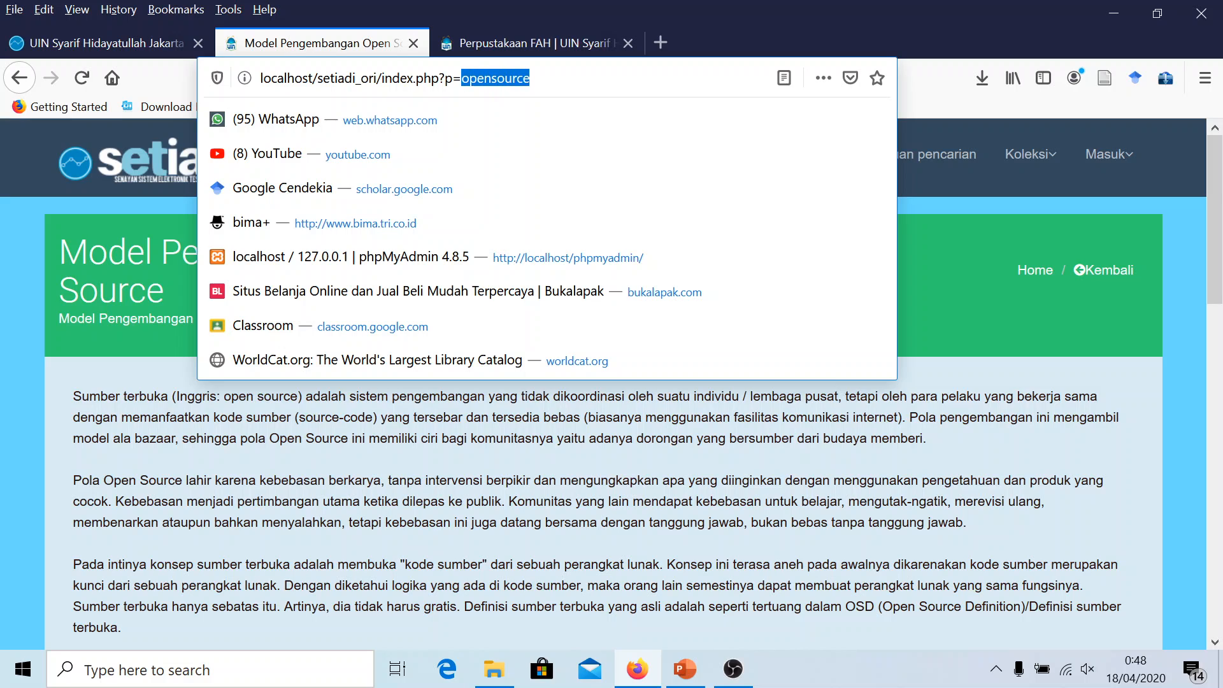
pyautogui.click(120, 216)
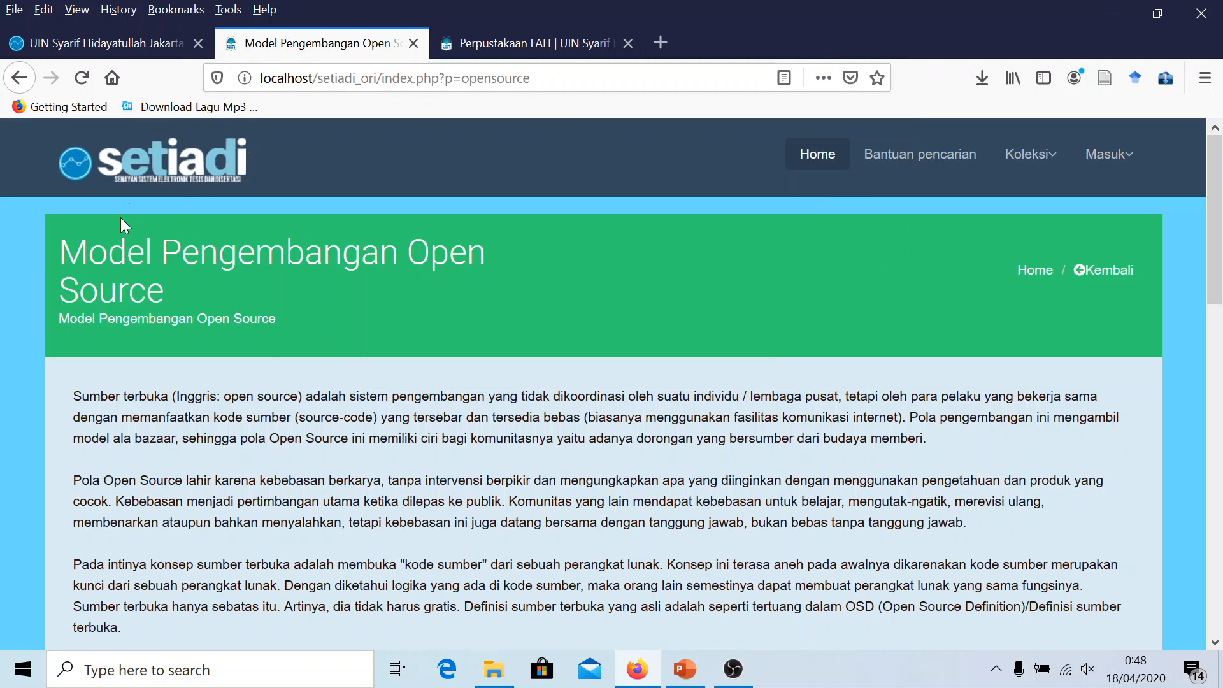
pyautogui.click(167, 152)
pyautogui.click(120, 46)
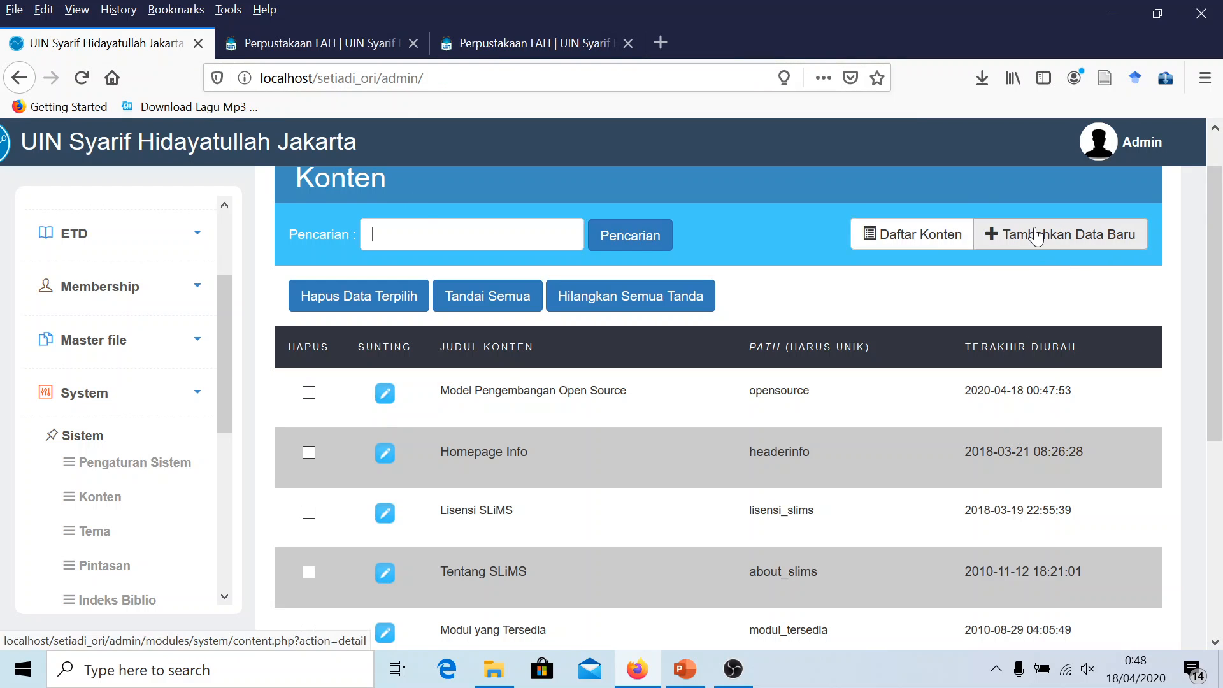
# Bring up the Tahapan Praktek checklist slide and select the last bullet's text
pyautogui.scroll(-3, 949, 319)
pyautogui.scroll(4, 939, 332)
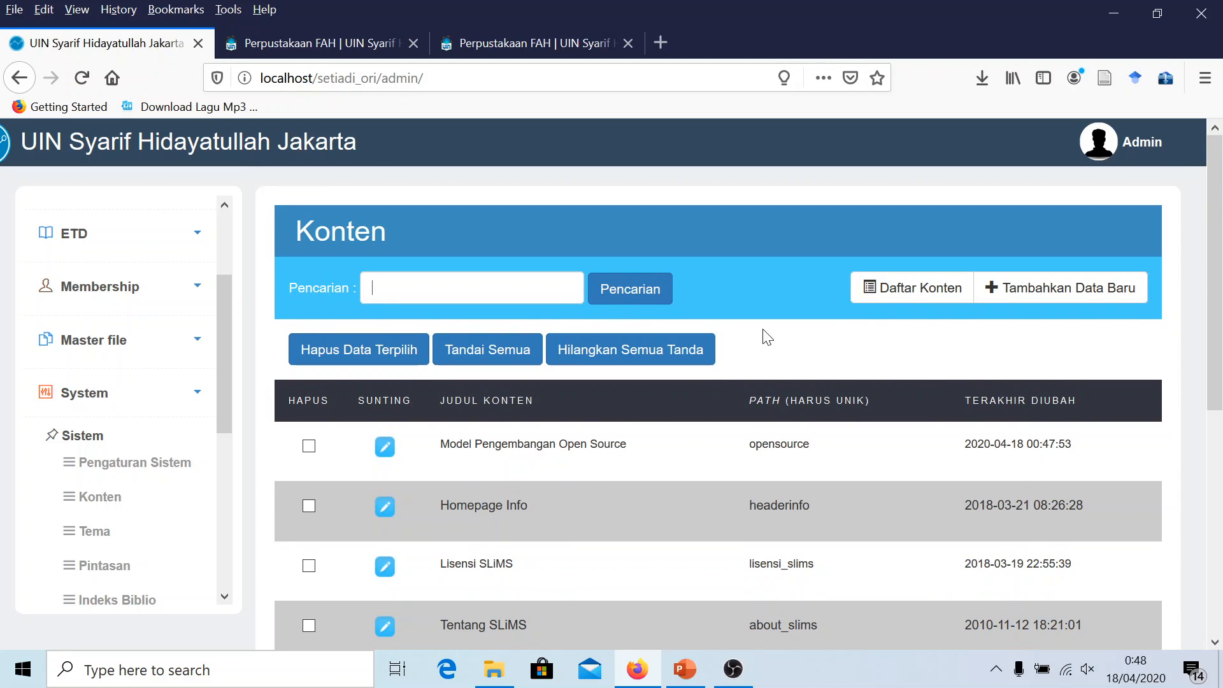
pyautogui.scroll(-6, 771, 356)
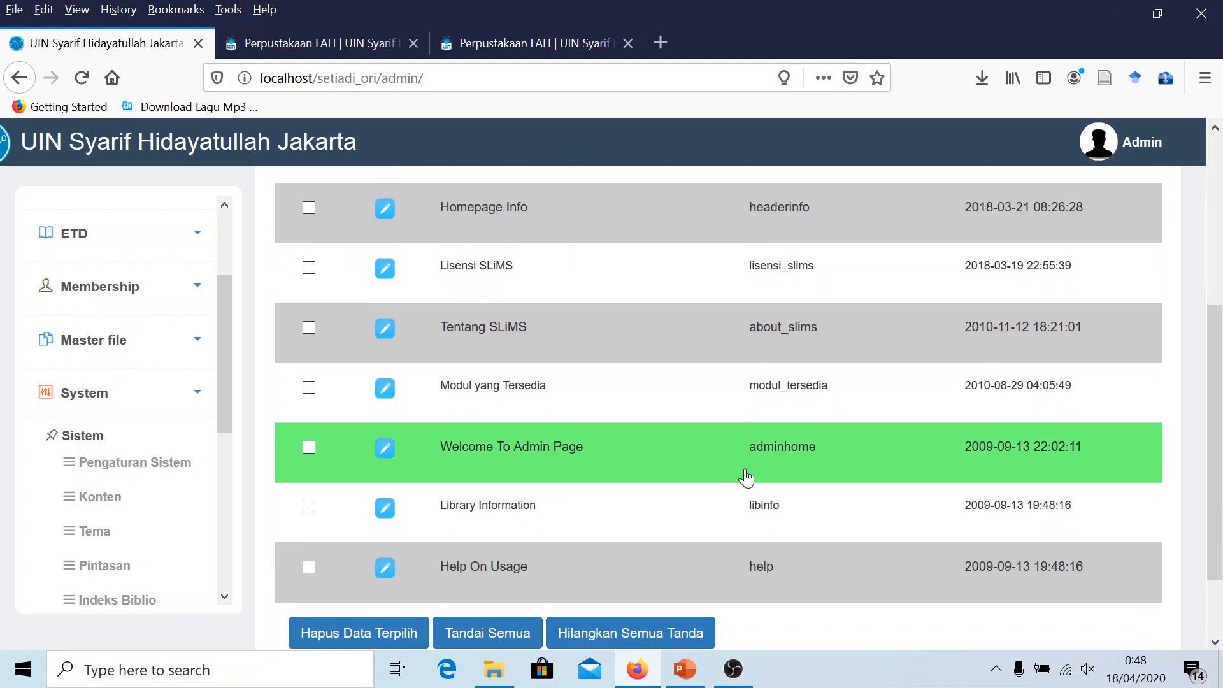
pyautogui.scroll(6, 720, 560)
pyautogui.click(686, 669)
pyautogui.moveTo(910, 565); pyautogui.dragTo(451, 541)
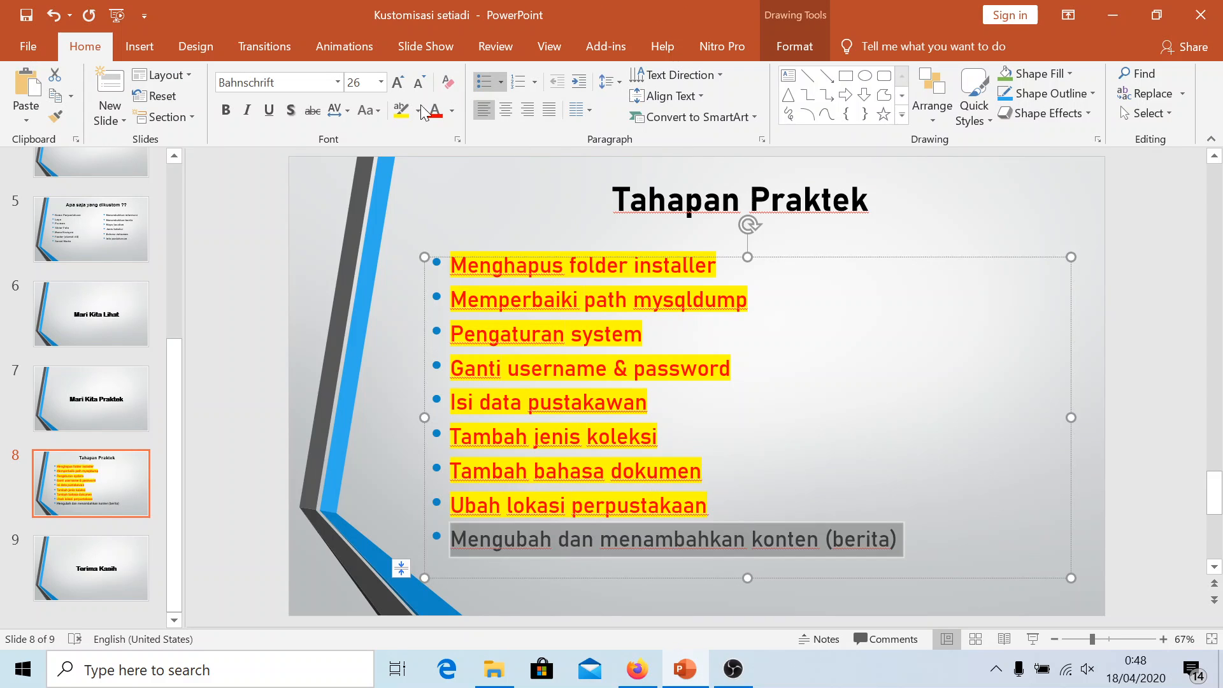
# Give the last bullet, 'Mengubah dan menambahkan konten (berita)', a yellow highlight and red font
pyautogui.click(398, 114)
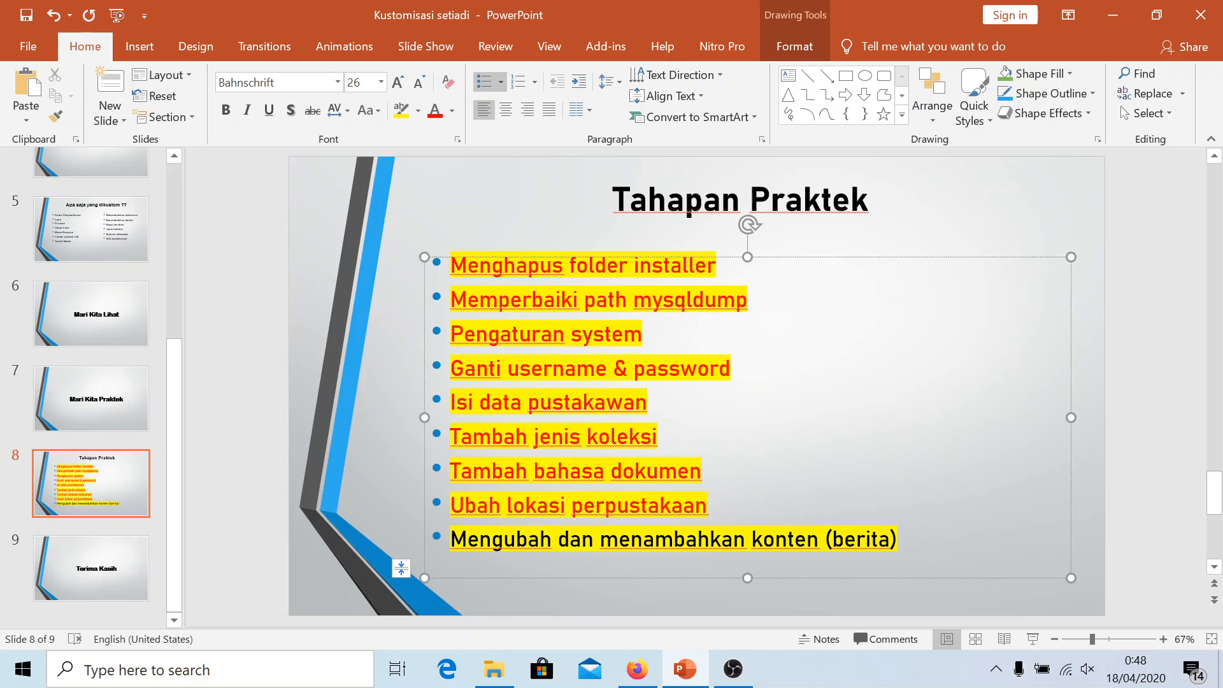
pyautogui.moveTo(903, 540); pyautogui.dragTo(450, 540)
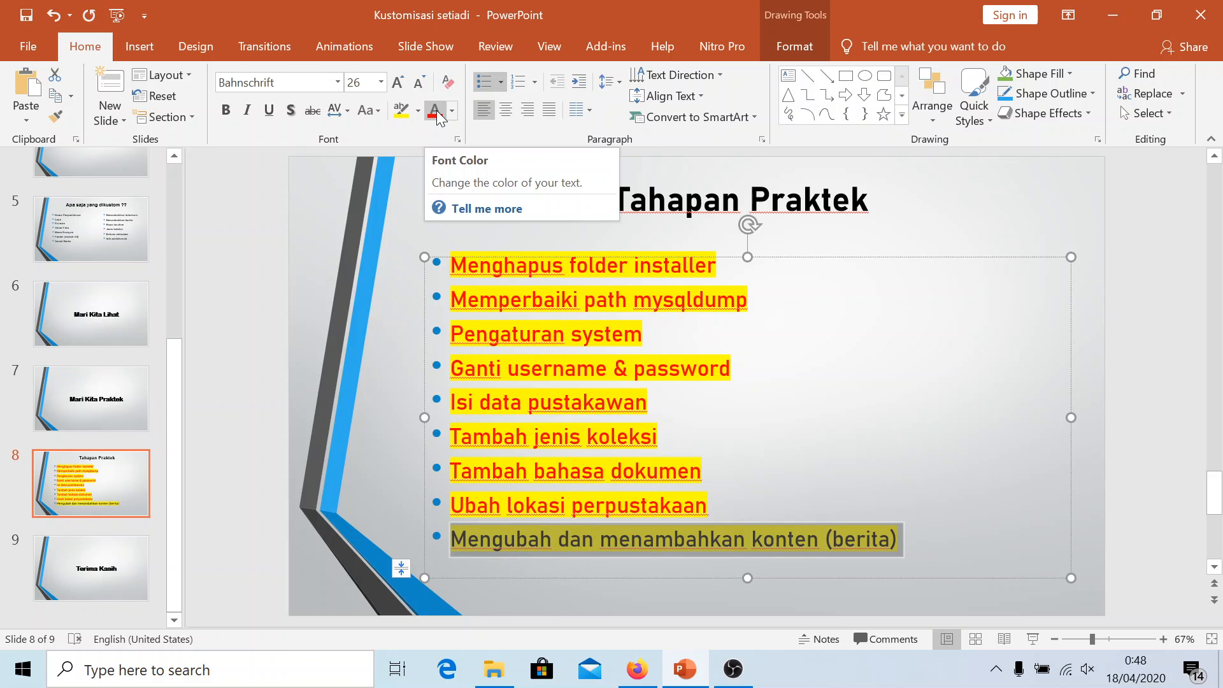
pyautogui.click(437, 115)
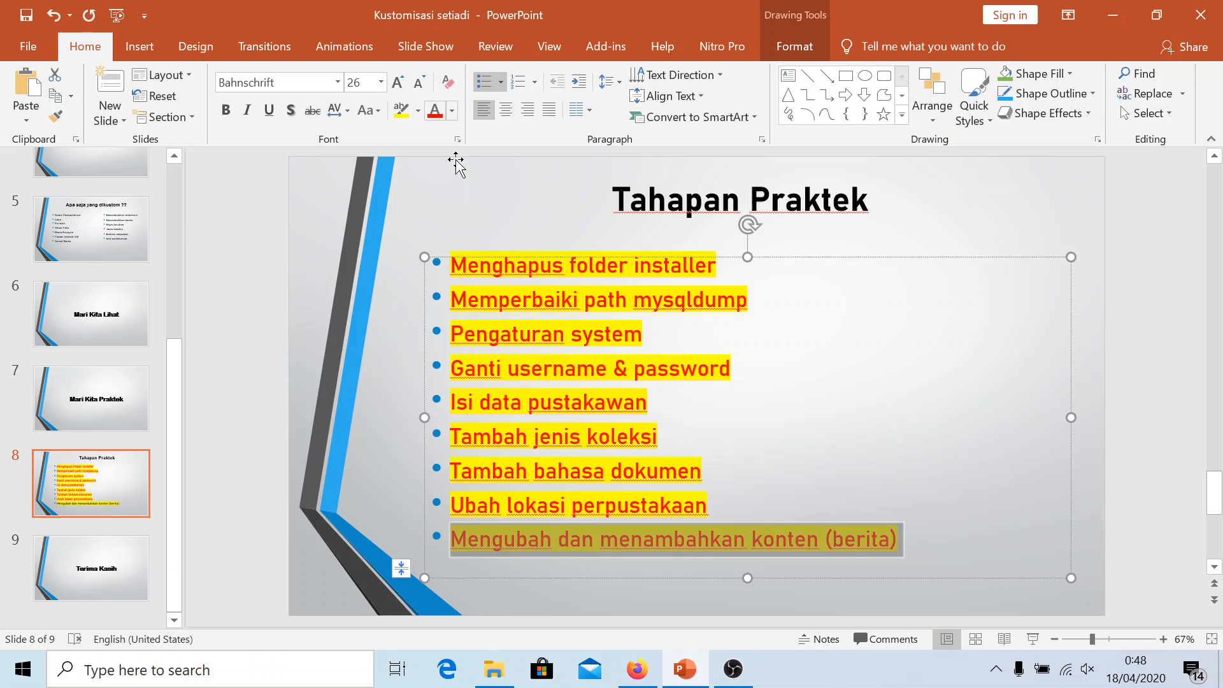
pyautogui.click(697, 541)
# Save the presentation and go back to the Tahapan Praktek slide
pyautogui.click(25, 15)
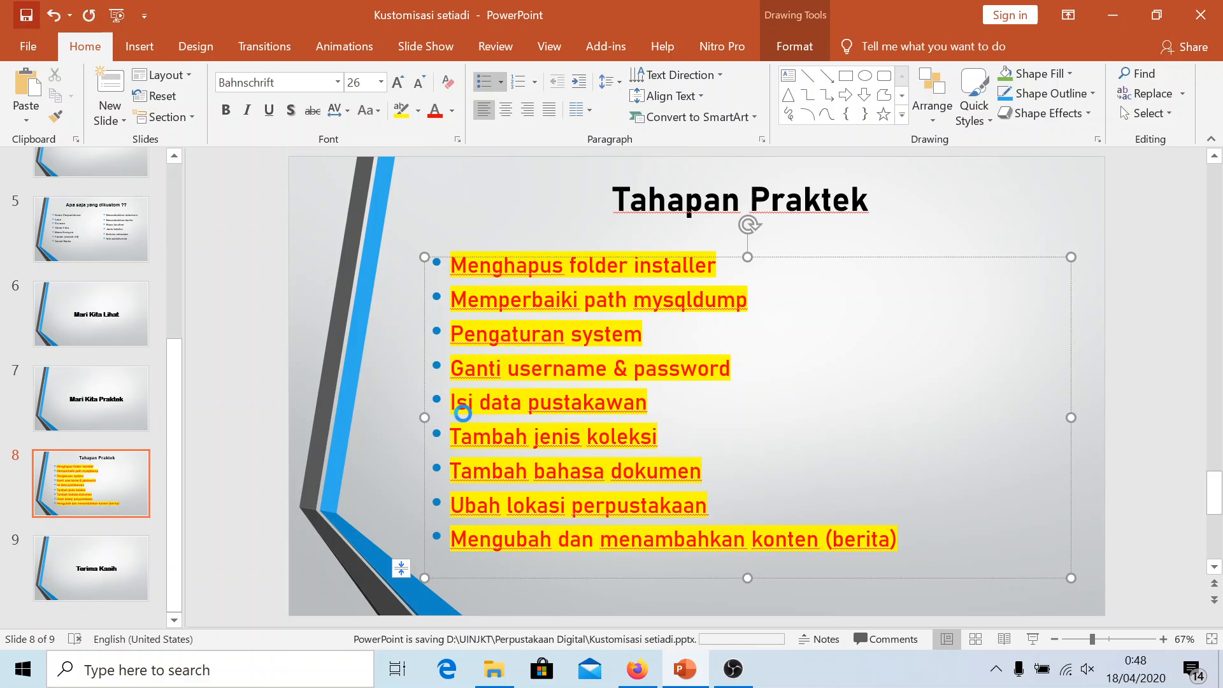
pyautogui.scroll(-2, 446, 414)
pyautogui.click(115, 482)
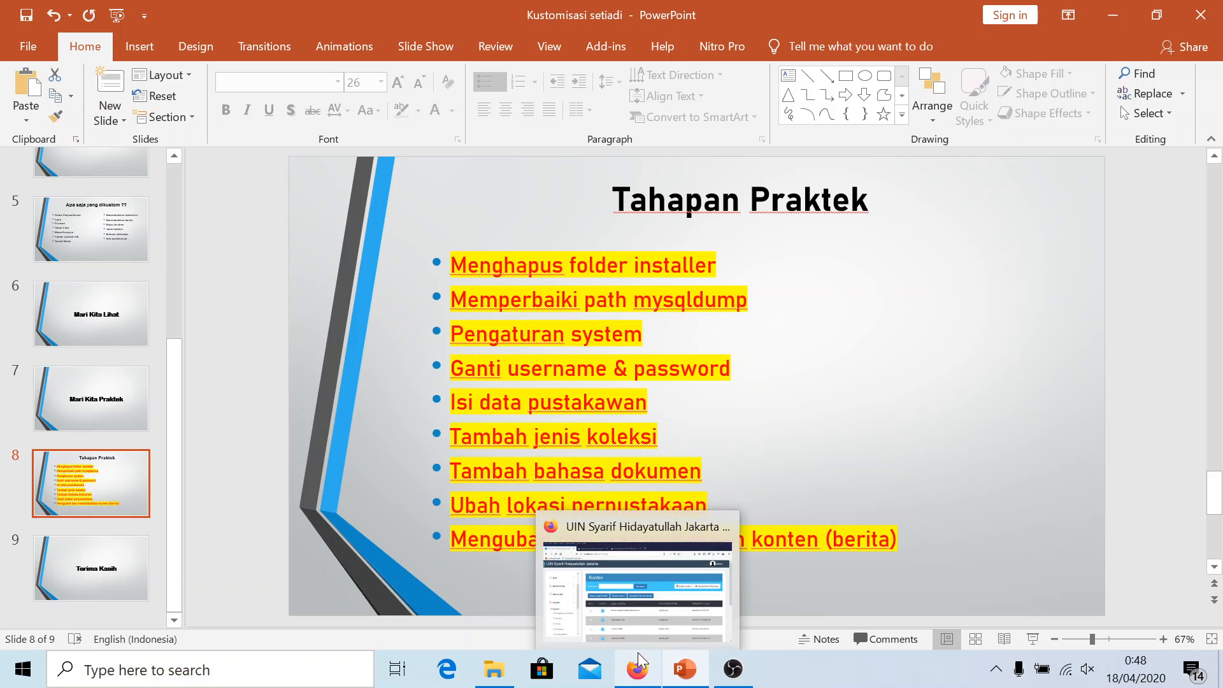
pyautogui.click(624, 402)
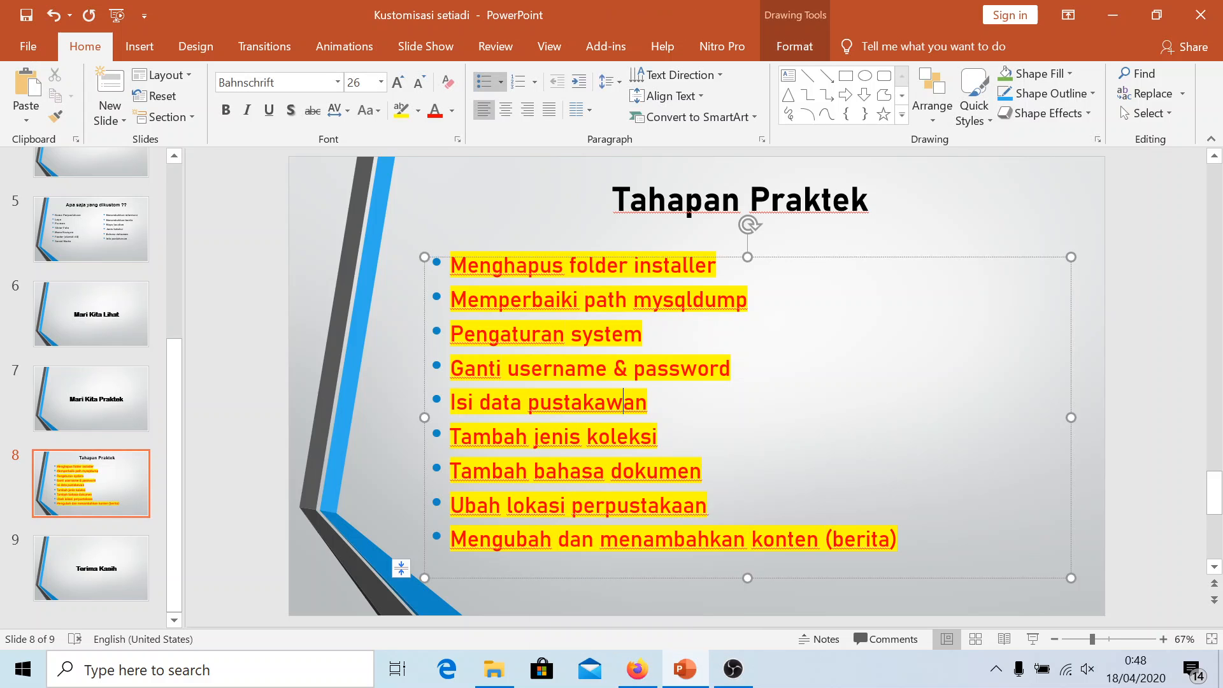
# In Firefox, reload the Perpustakaan FAH home page and scroll through it
pyautogui.click(636, 670)
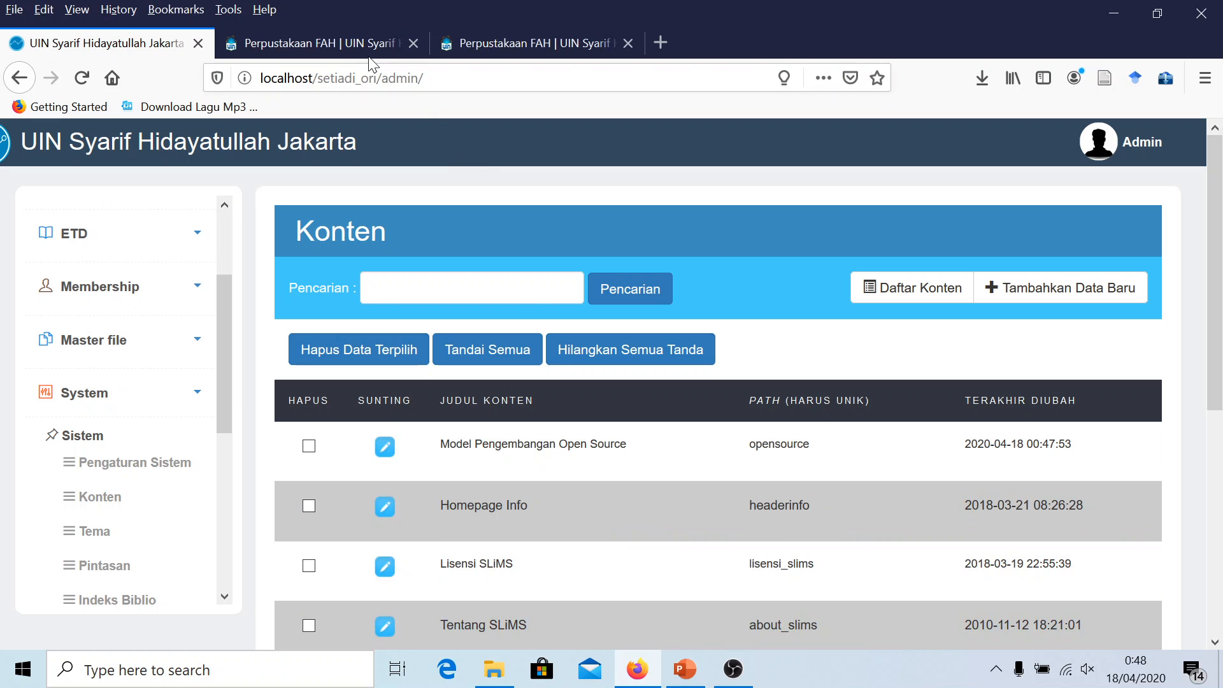
pyautogui.click(480, 46)
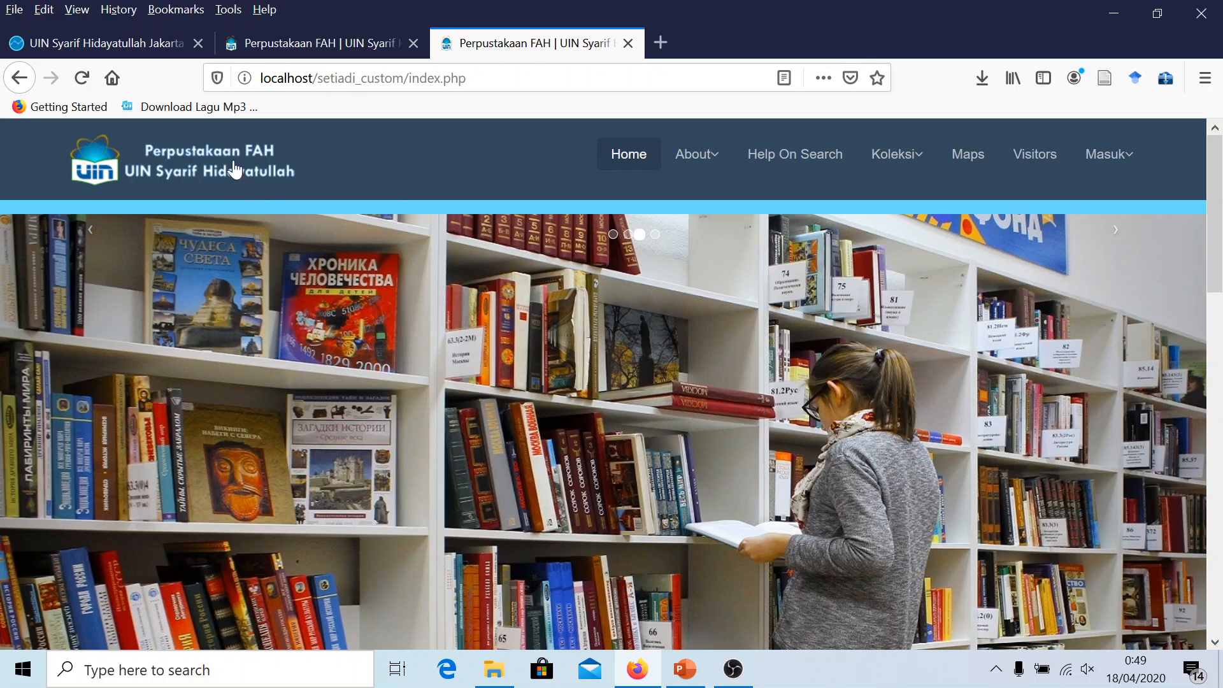
pyautogui.click(231, 166)
pyautogui.scroll(-7, 737, 463)
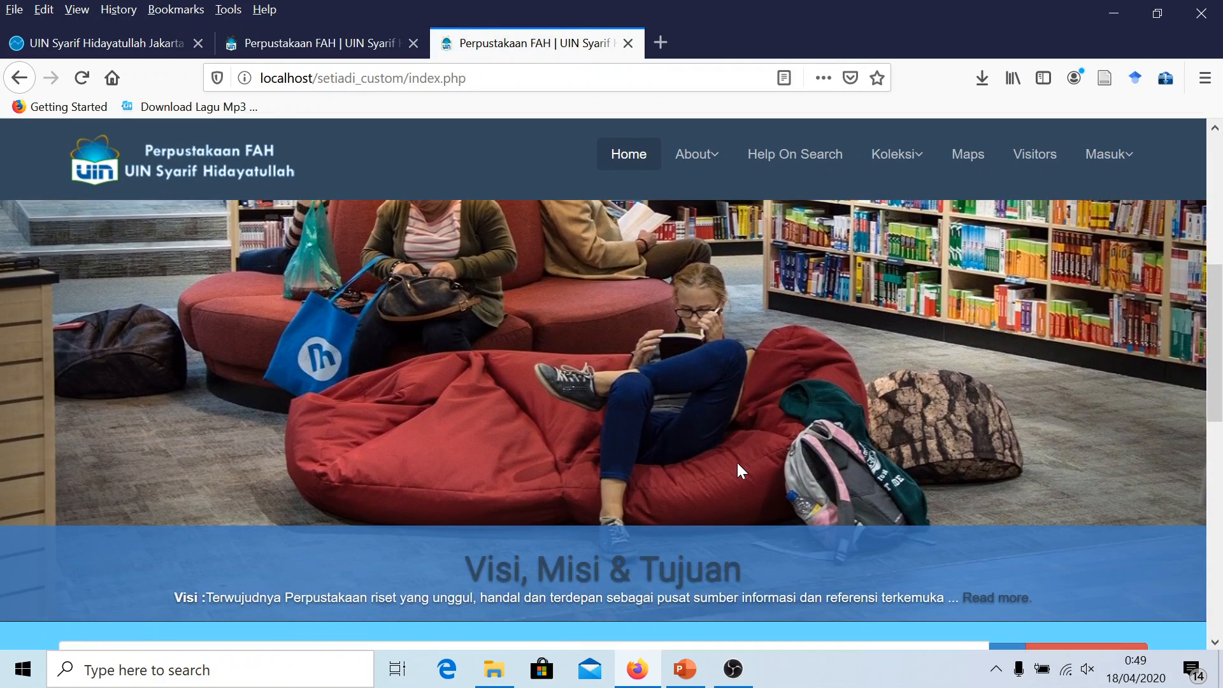
pyautogui.scroll(7, 739, 461)
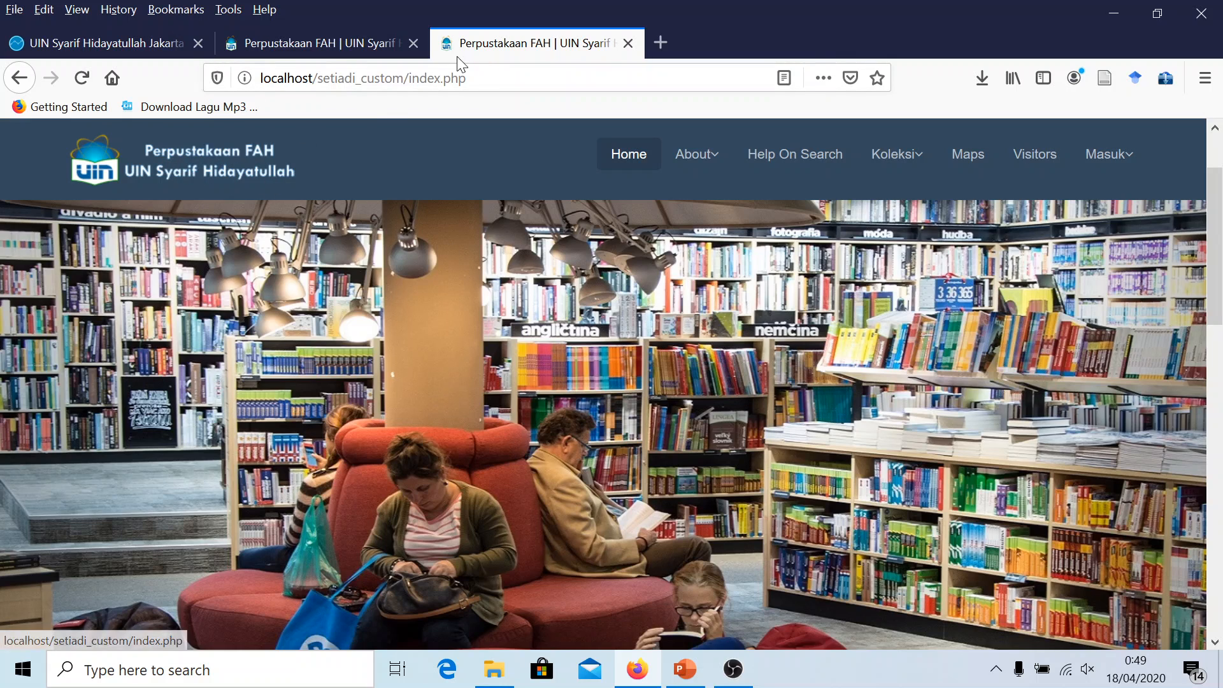
pyautogui.scroll(-3, 495, 231)
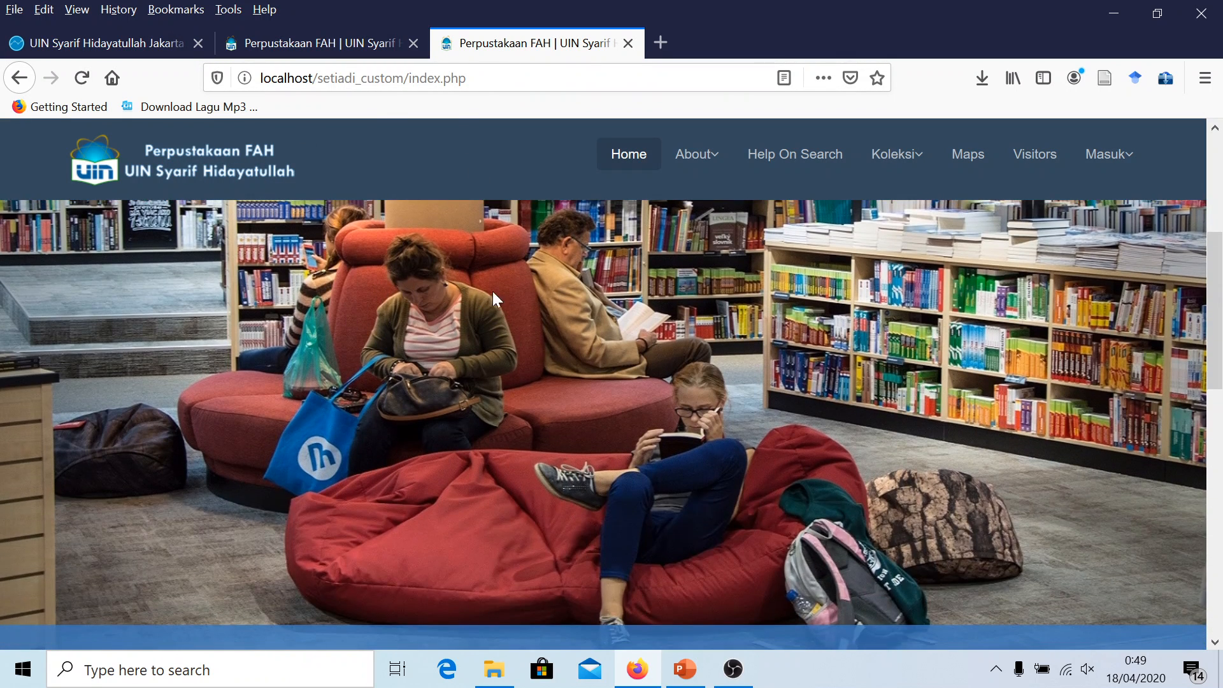
pyautogui.scroll(-6, 599, 311)
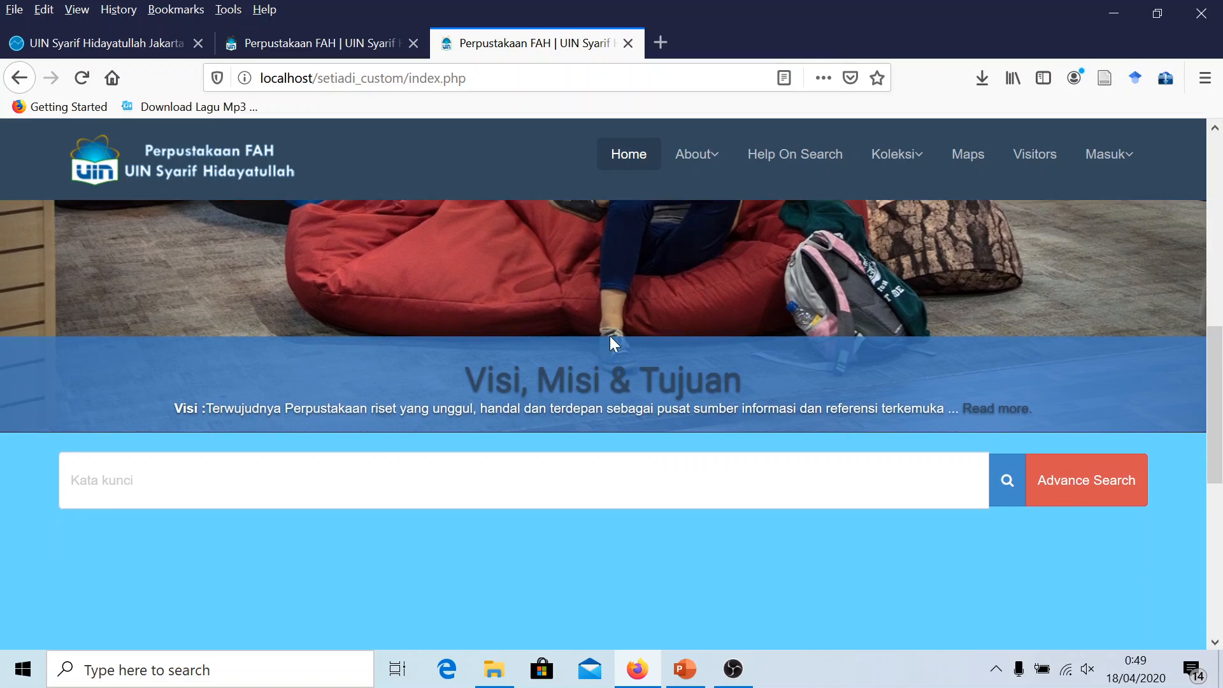
pyautogui.scroll(-5, 618, 338)
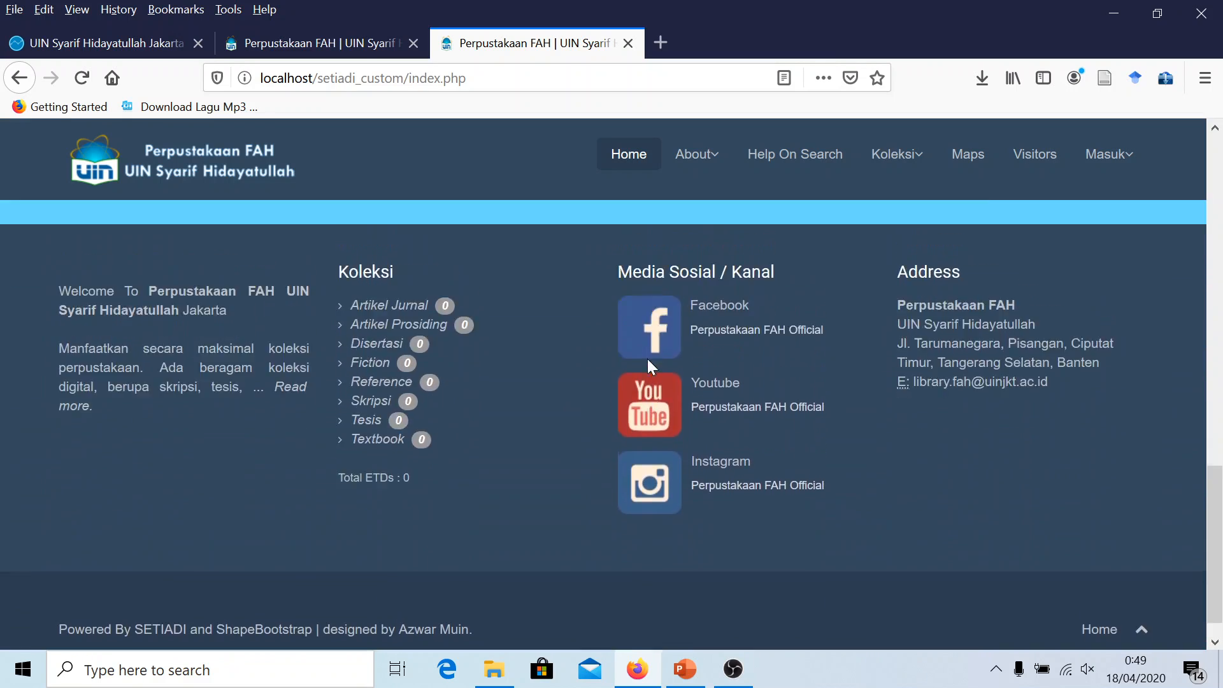
pyautogui.scroll(10, 647, 358)
pyautogui.scroll(3, 644, 341)
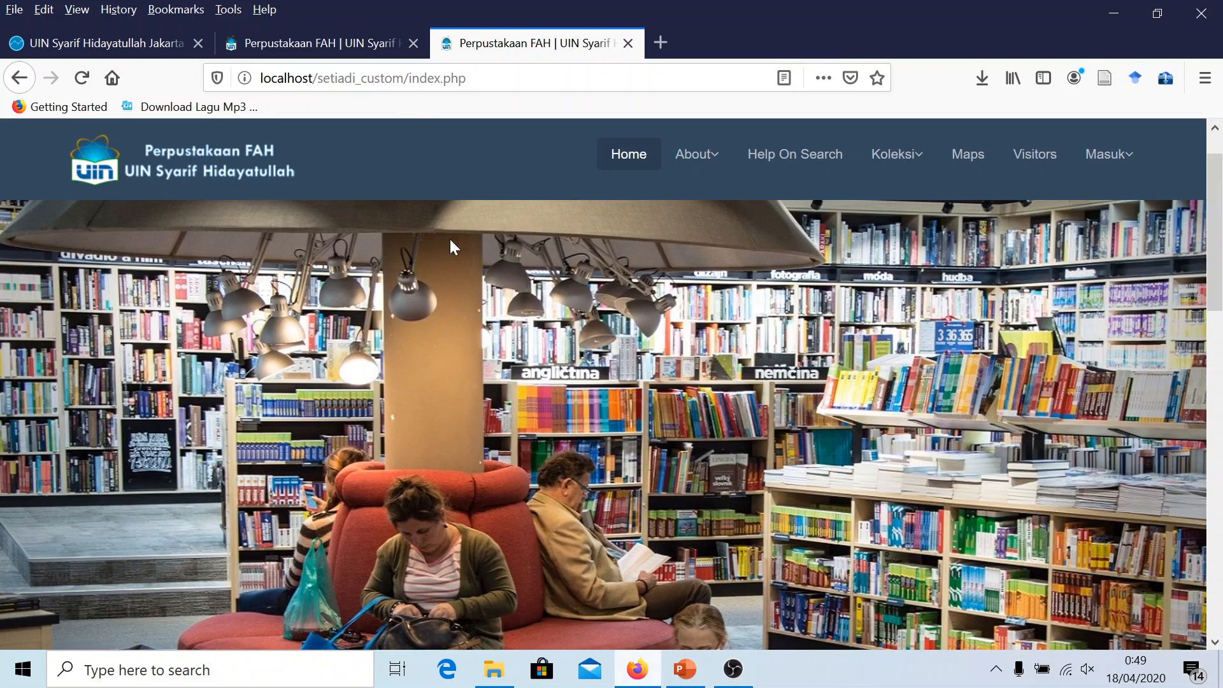
# Reload the original setiadi_ori home page and check its slider
pyautogui.click(331, 44)
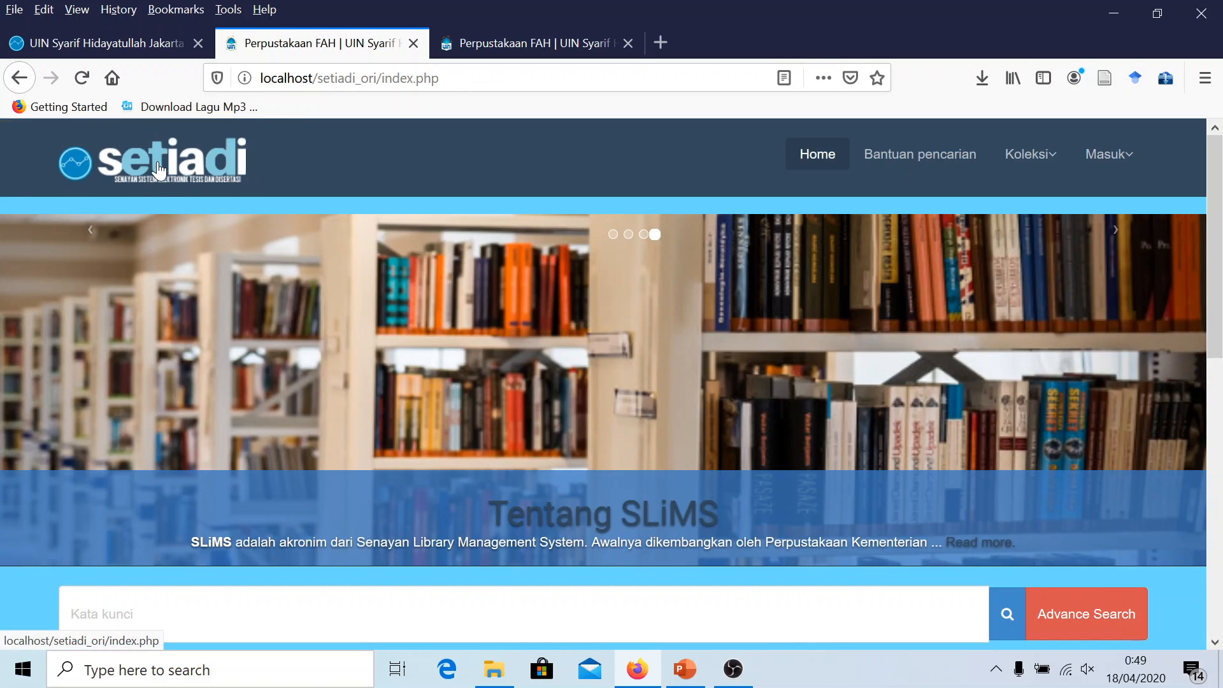
pyautogui.click(160, 171)
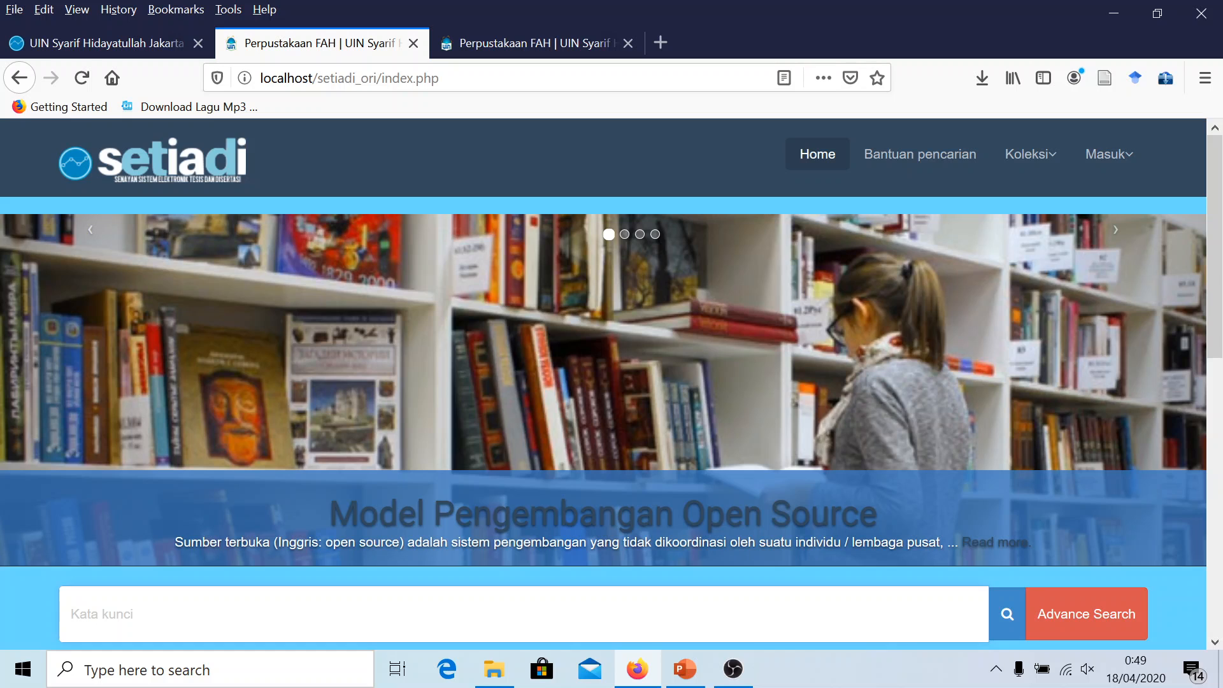
pyautogui.scroll(-2, 603, 383)
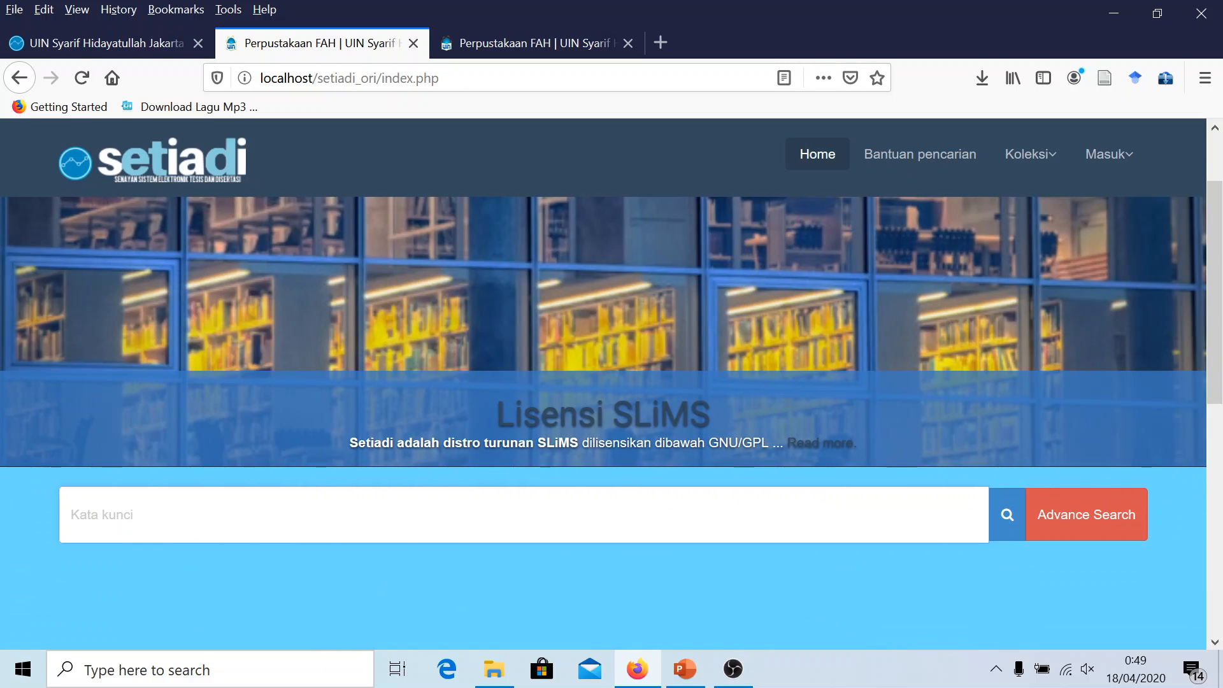